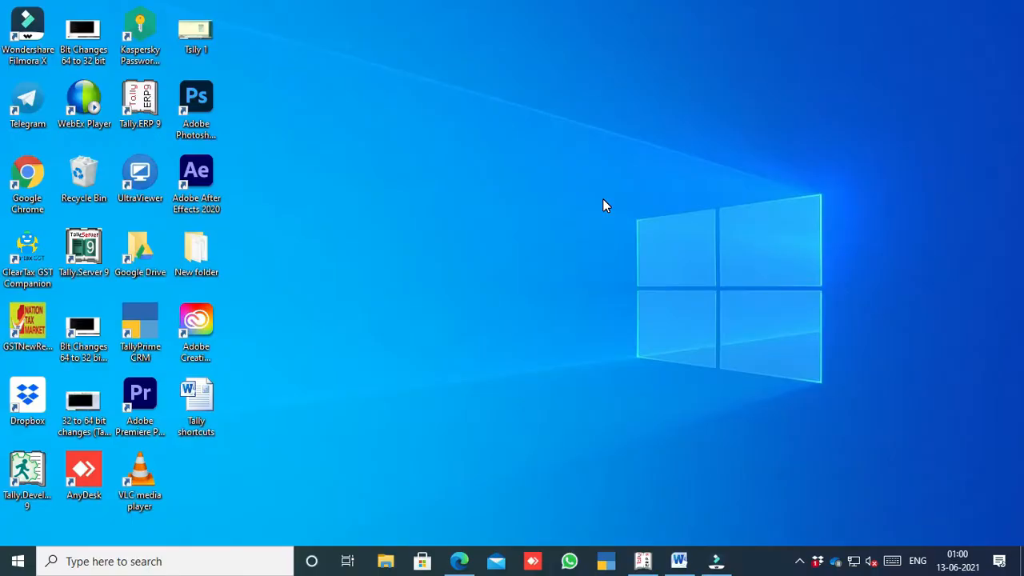
# Step: Switch to Tally.ERP 9 and open Viyash Manufacturing Company from the list of companies
pyautogui.click(642, 561)
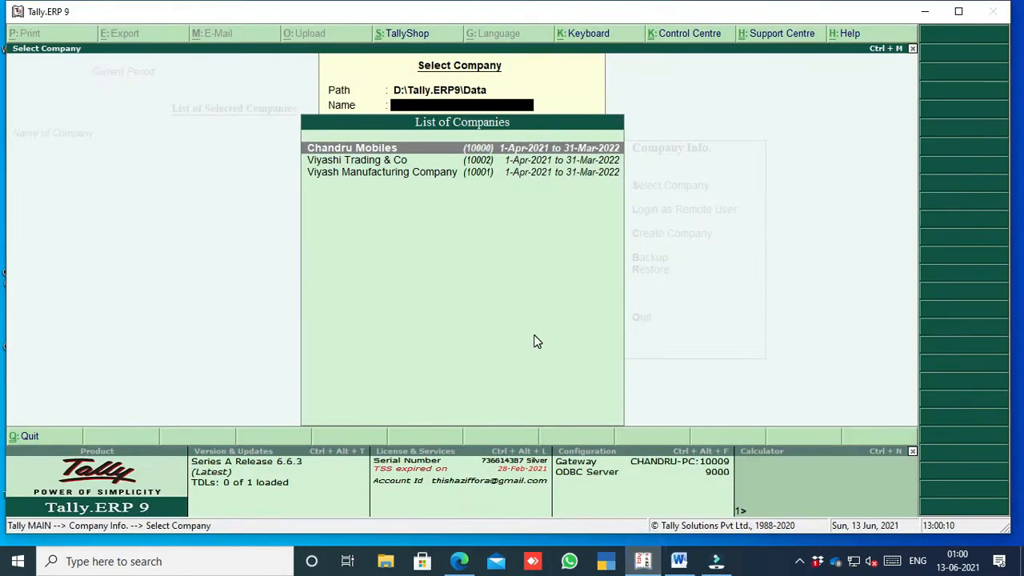
pyautogui.press('Down')
pyautogui.press('Down')
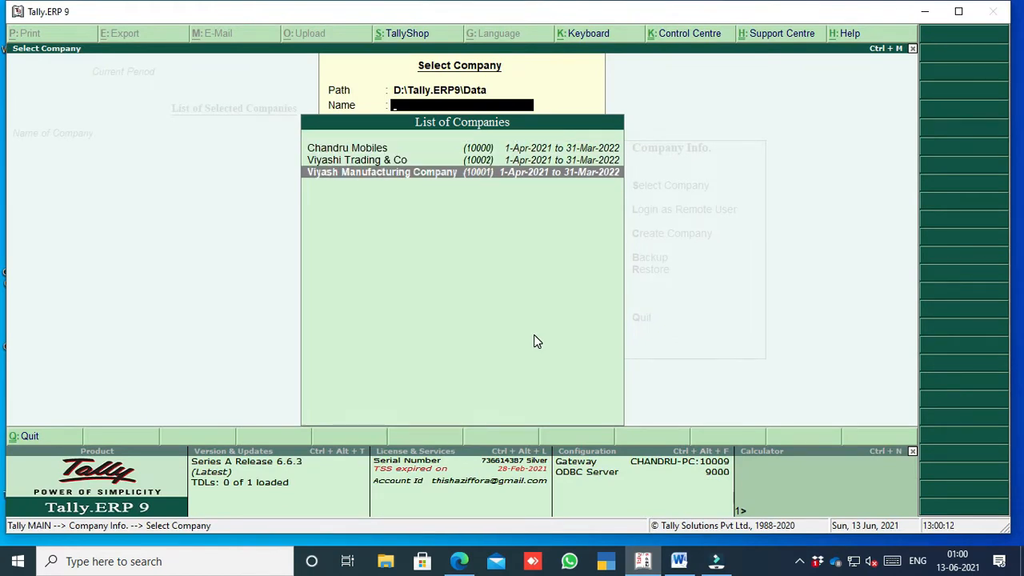
pyautogui.press('Return')
pyautogui.write('ash Manufacturing Company')
pyautogui.press('Return')
pyautogui.press('Return')
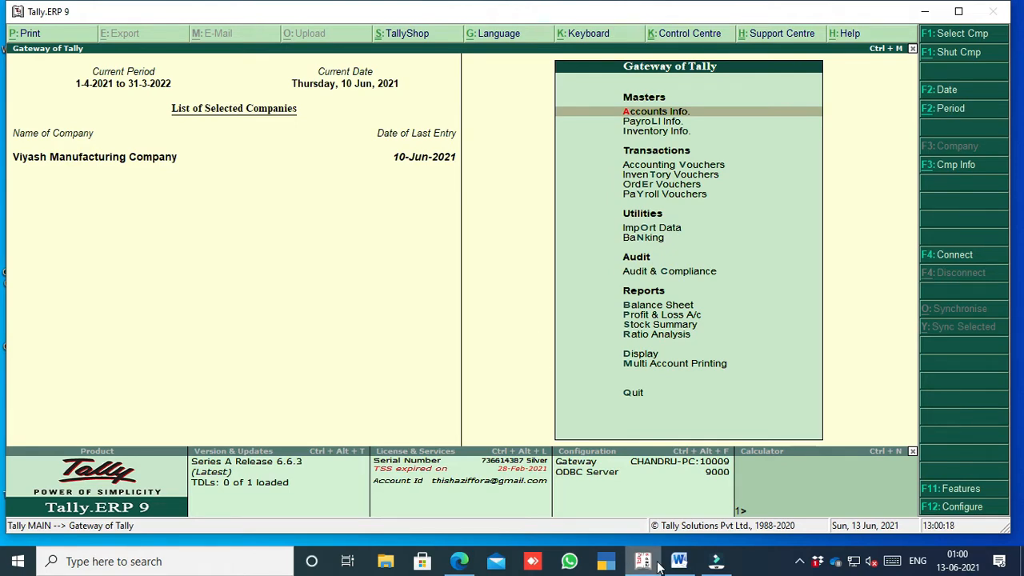
# Step: Consult the Tally shortcuts document in Word, and additionally open Viyashi Trading & Co in Tally.ERP 9
pyautogui.hotkey('alt', 'Tab')
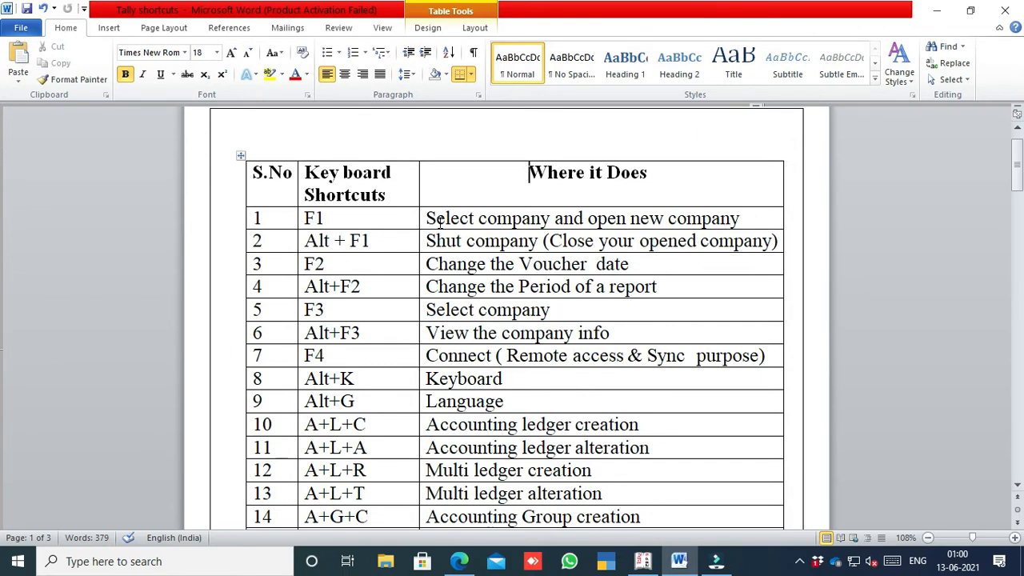
pyautogui.click(643, 561)
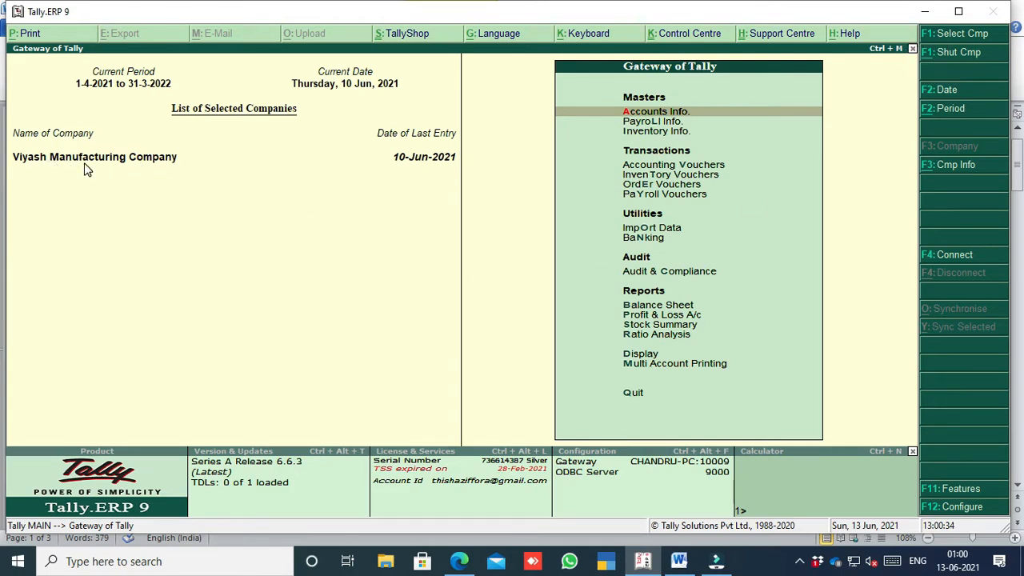
pyautogui.click(951, 36)
pyautogui.press('Down')
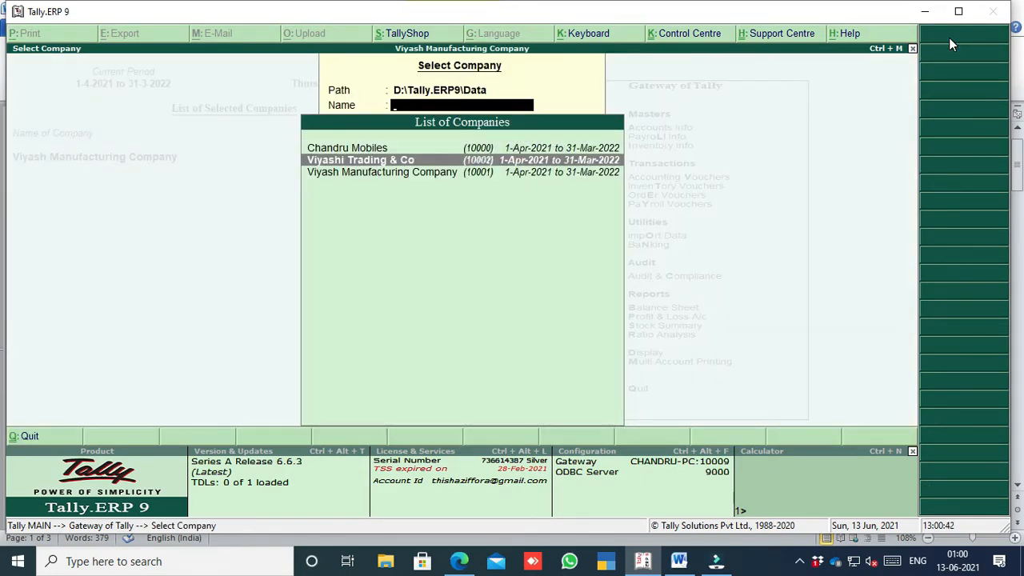
pyautogui.press('Return')
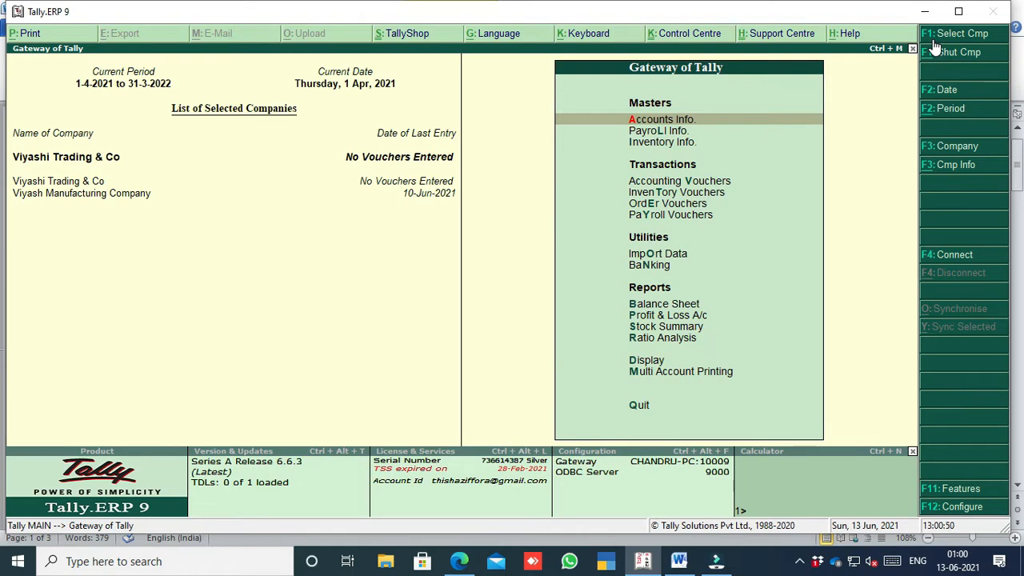
# Step: Select Viyash Manufacturing Company from the company list to make it the active company
pyautogui.click(942, 36)
pyautogui.press('Escape')
pyautogui.click(944, 36)
pyautogui.press('Down')
pyautogui.press('Down')
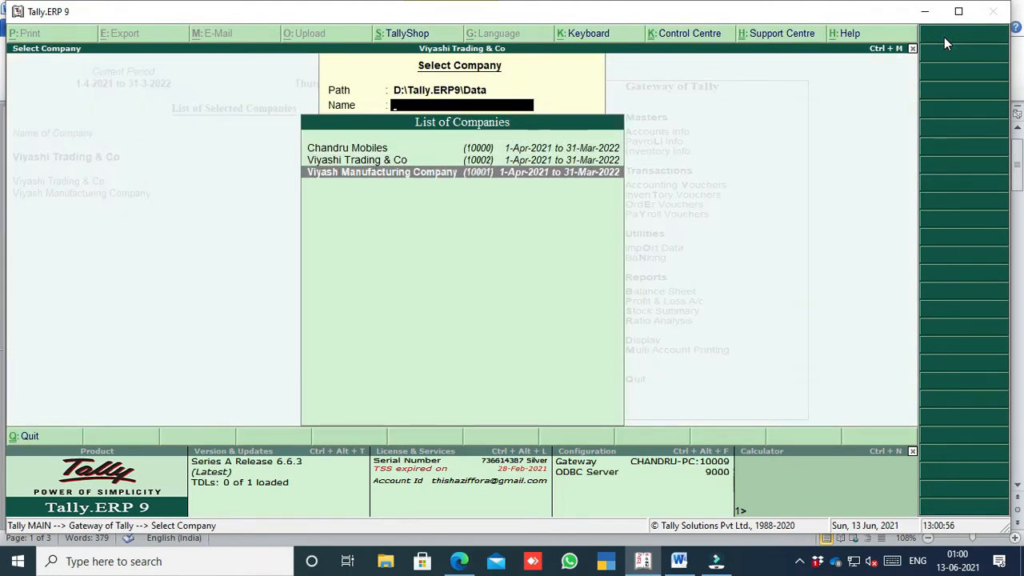
pyautogui.press('Return')
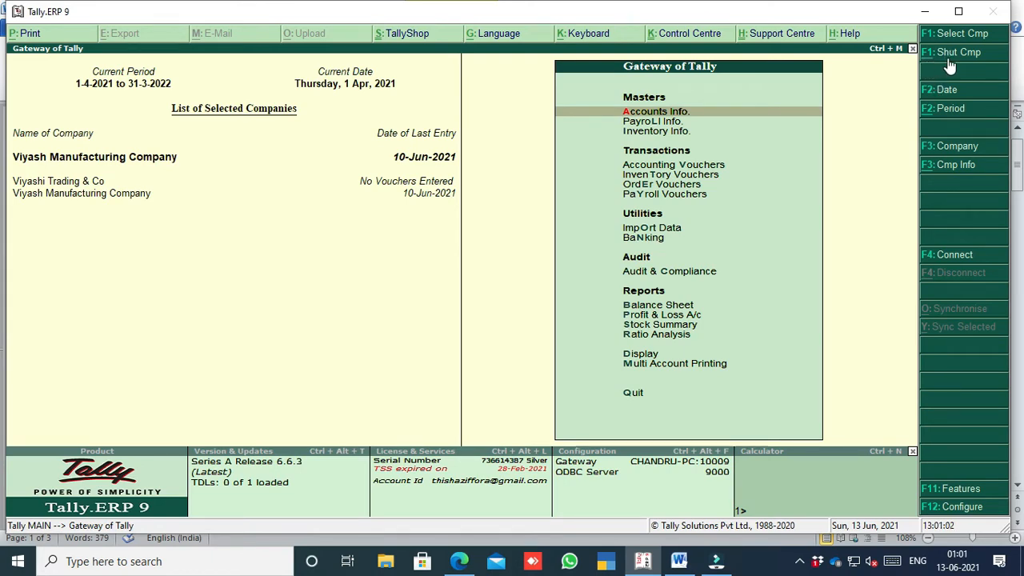
# Step: Check the shortcut list in Word, and shut Viyashi Trading & Co in Tally.ERP 9
pyautogui.click(678, 561)
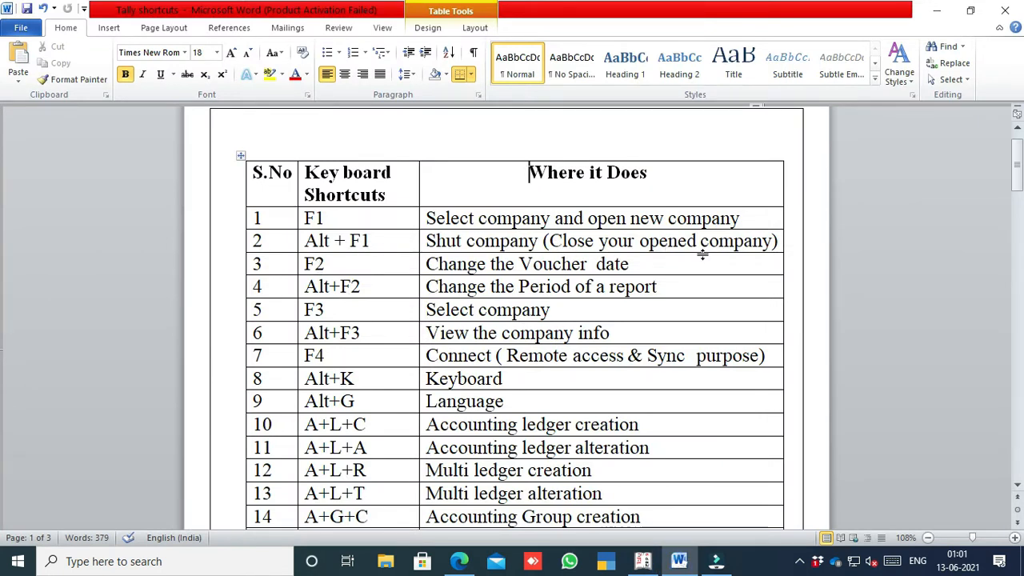
pyautogui.click(642, 561)
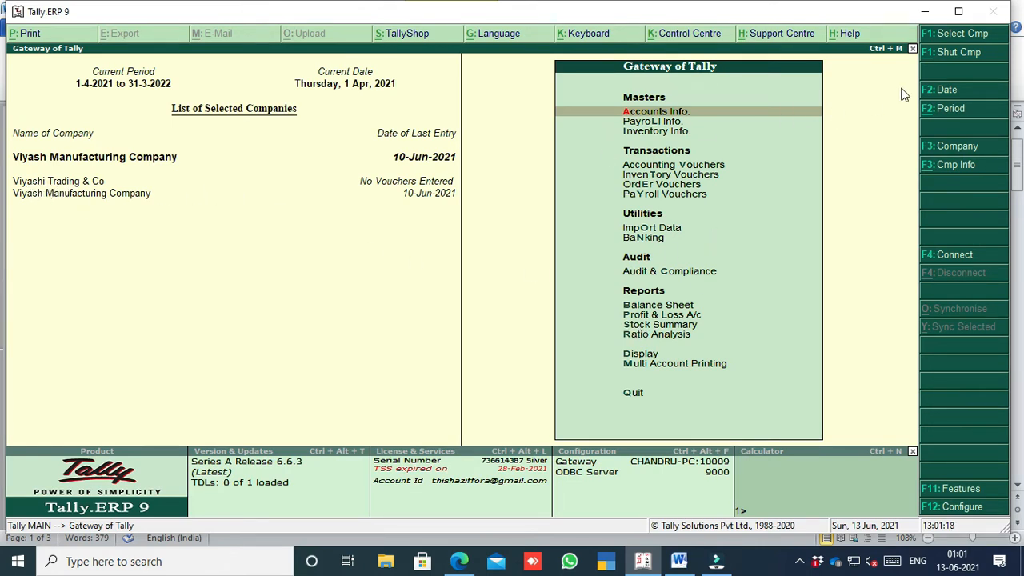
pyautogui.click(951, 56)
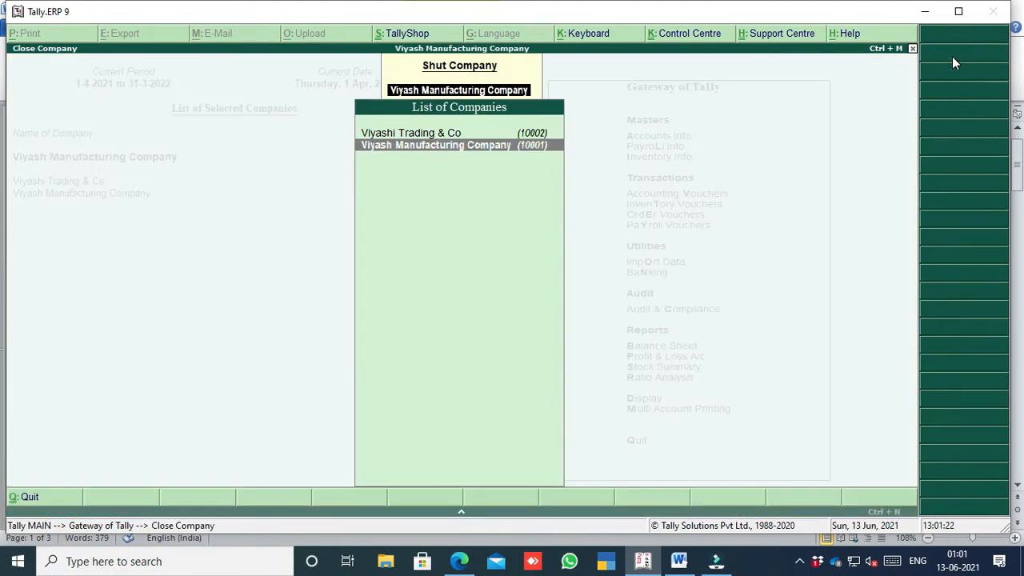
pyautogui.press('Up')
pyautogui.press('Down')
pyautogui.press('Up')
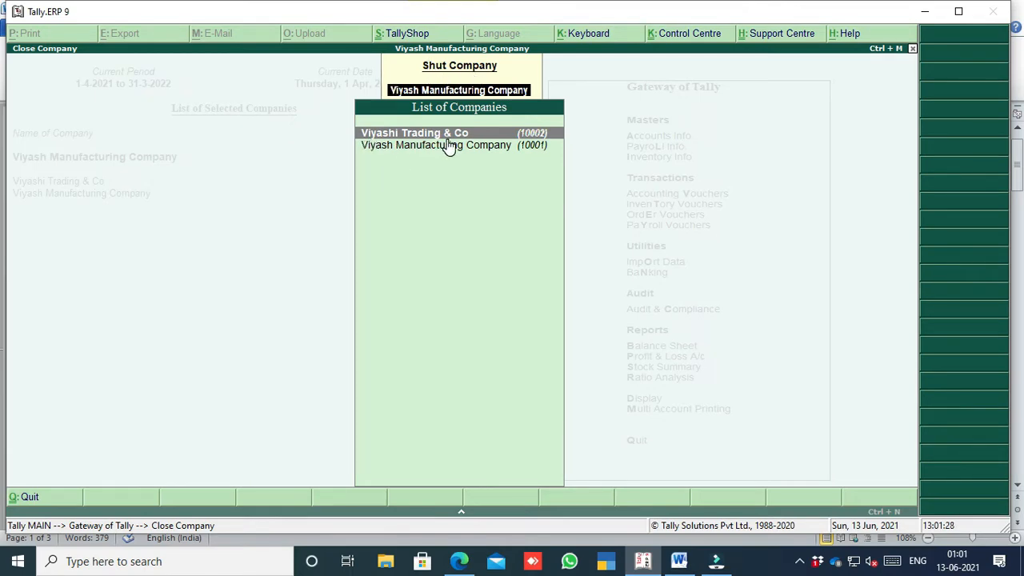
pyautogui.press('Return')
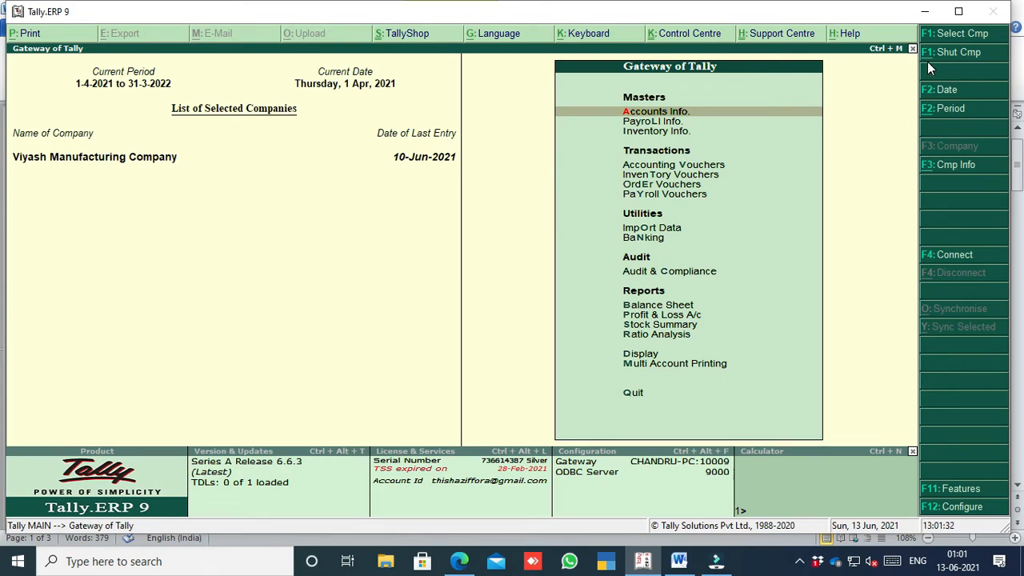
# Step: Check the shortcut list in Word, and set the current date in Tally.ERP 9 to 12.06.2021
pyautogui.click(680, 560)
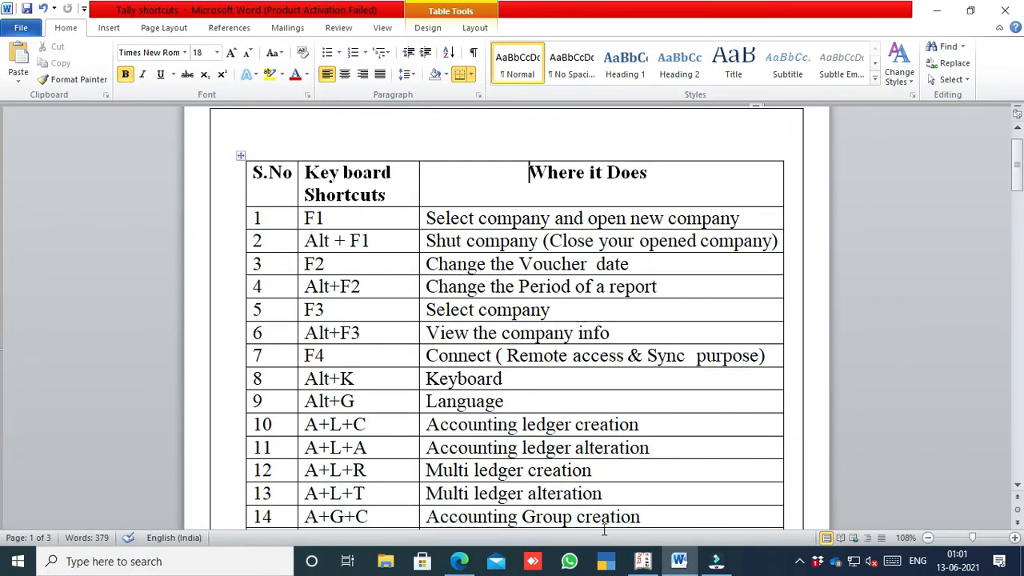
pyautogui.click(642, 561)
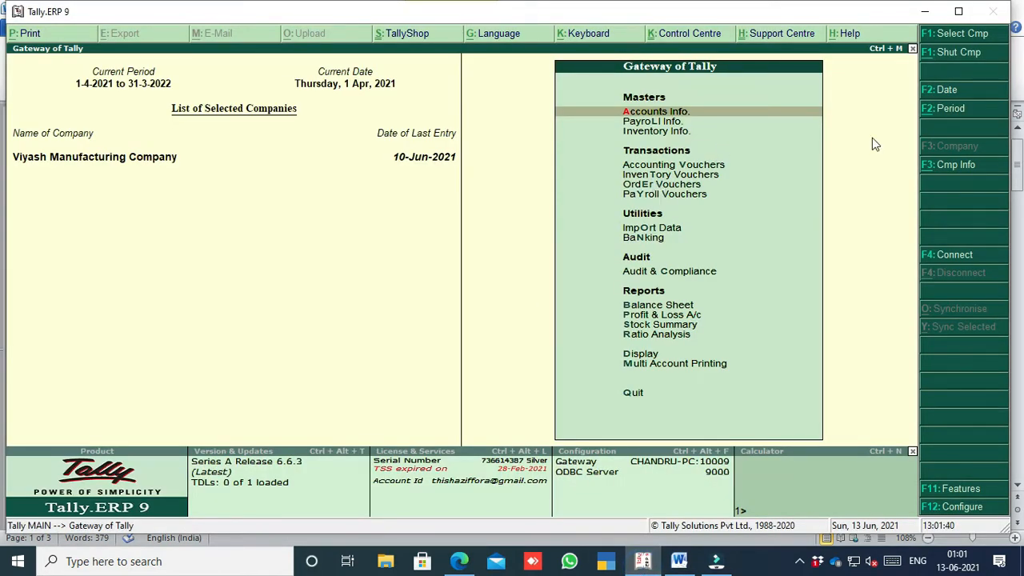
pyautogui.click(943, 94)
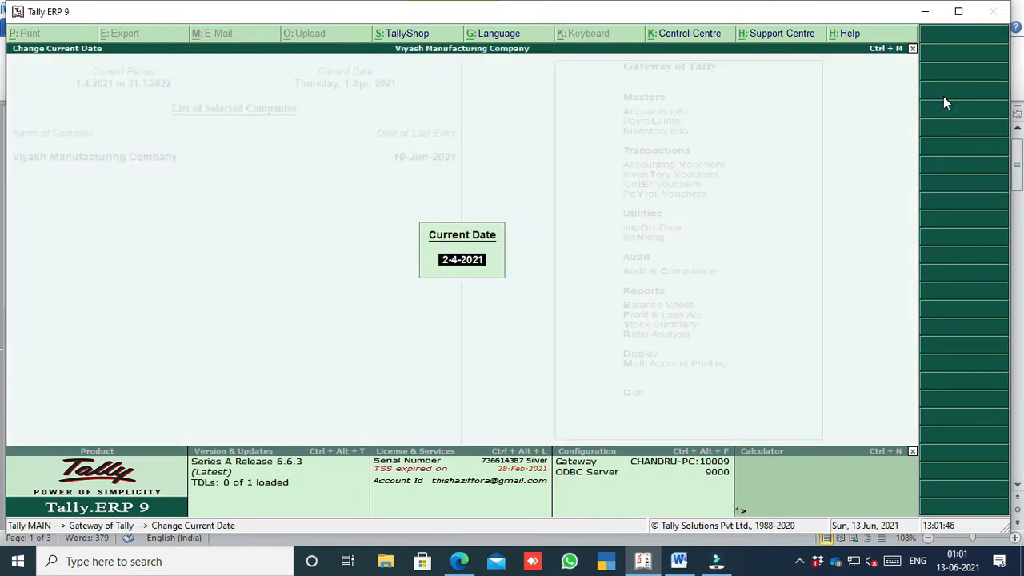
pyautogui.write('12.06.2021')
pyautogui.press('Return')
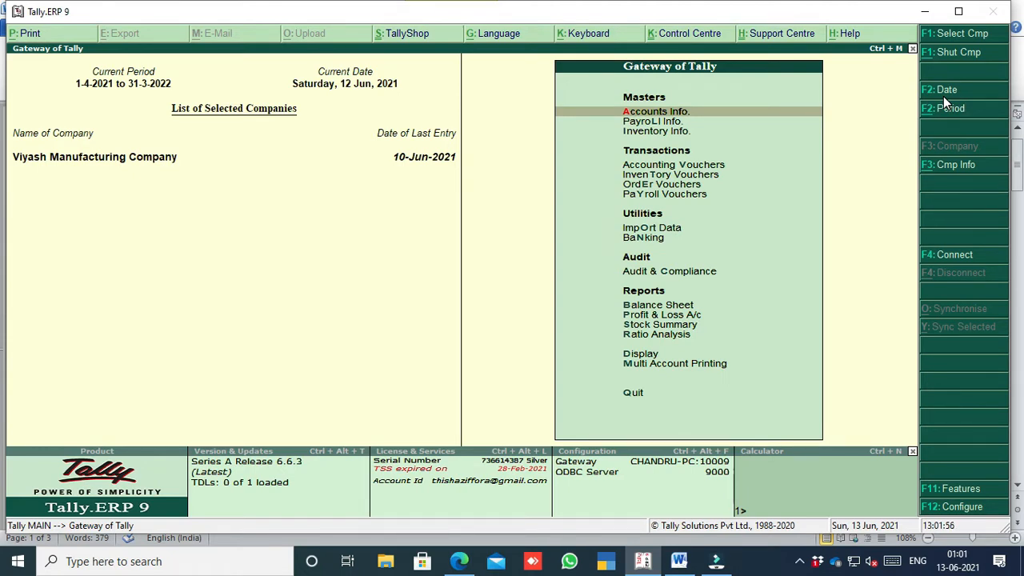
# Step: Check the period shortcut in the Word document, and open the Day Book report in Tally.ERP 9
pyautogui.click(678, 560)
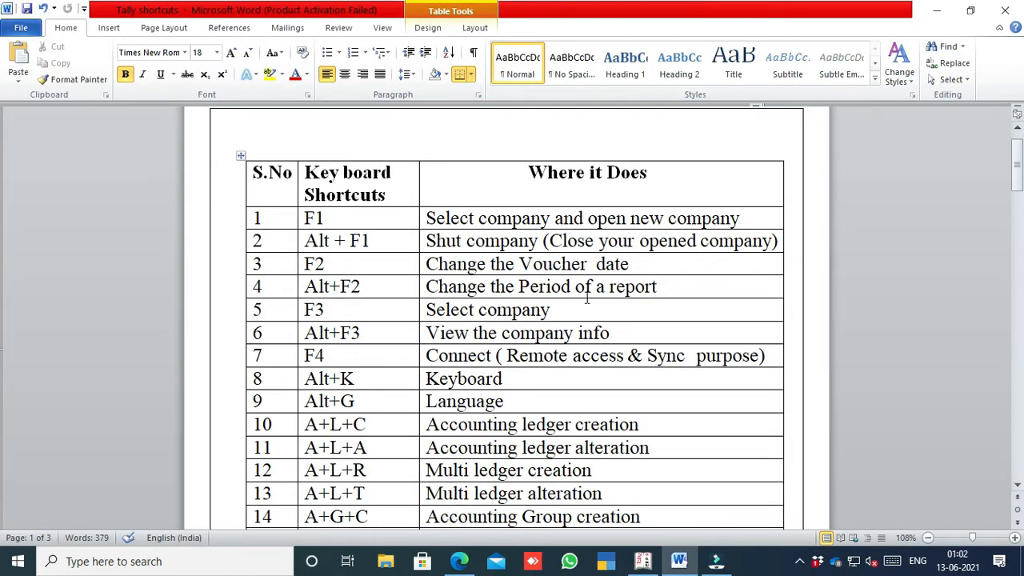
pyautogui.click(642, 560)
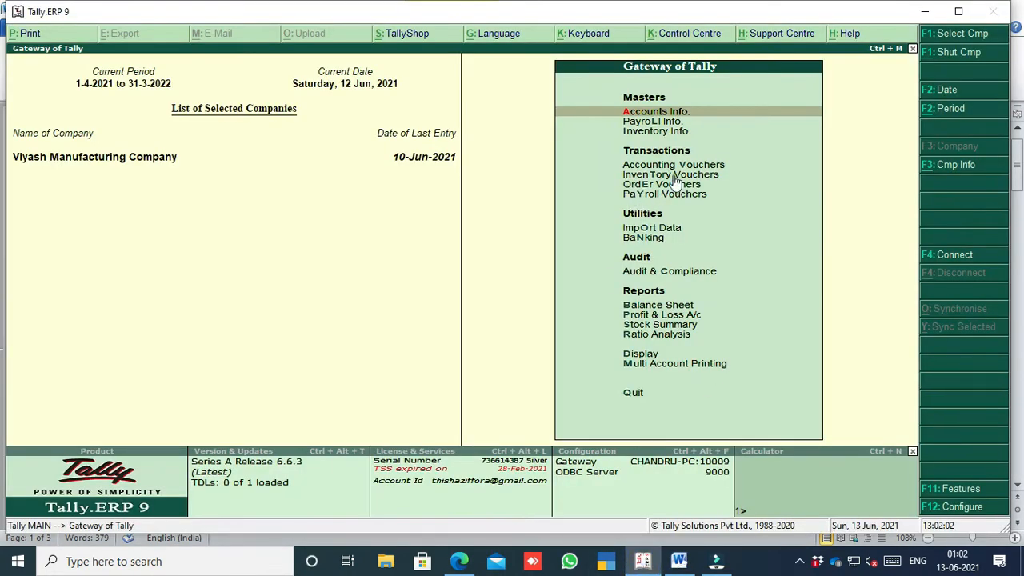
pyautogui.click(638, 357)
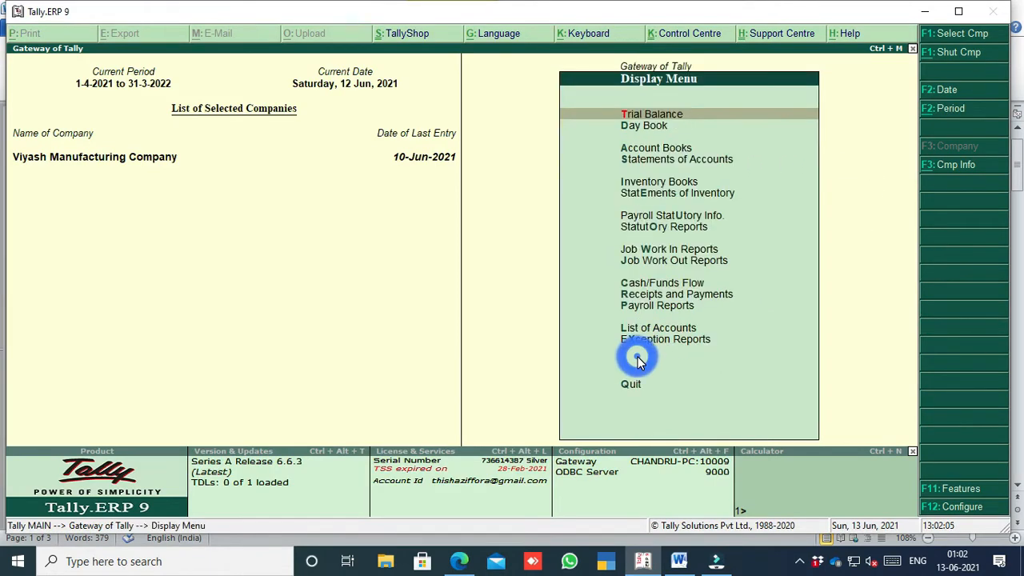
pyautogui.click(646, 127)
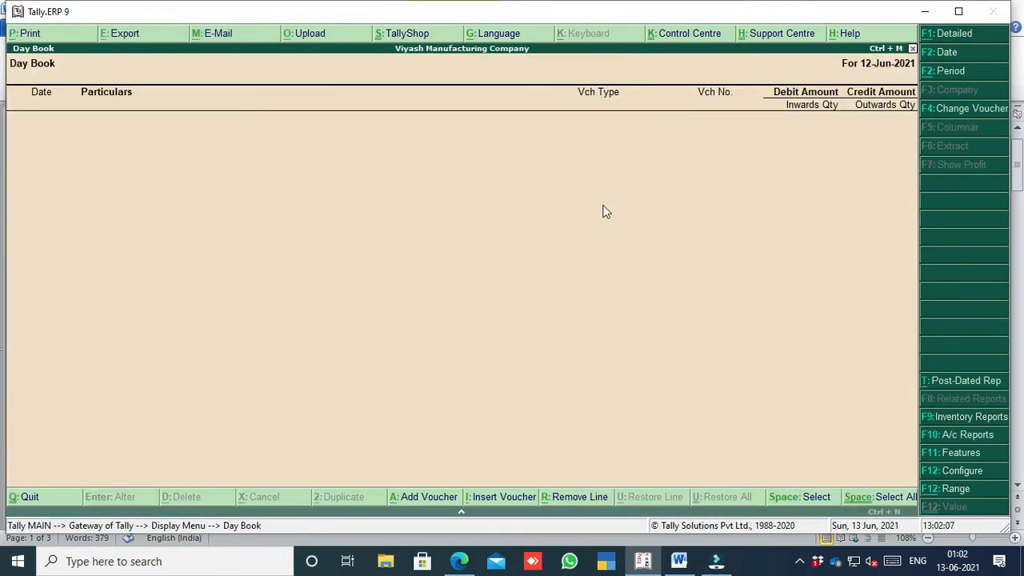
# Step: Change the Day Book period to run from 1-6-2021 to the end of June 2021
pyautogui.click(949, 73)
pyautogui.press('BackSpace')
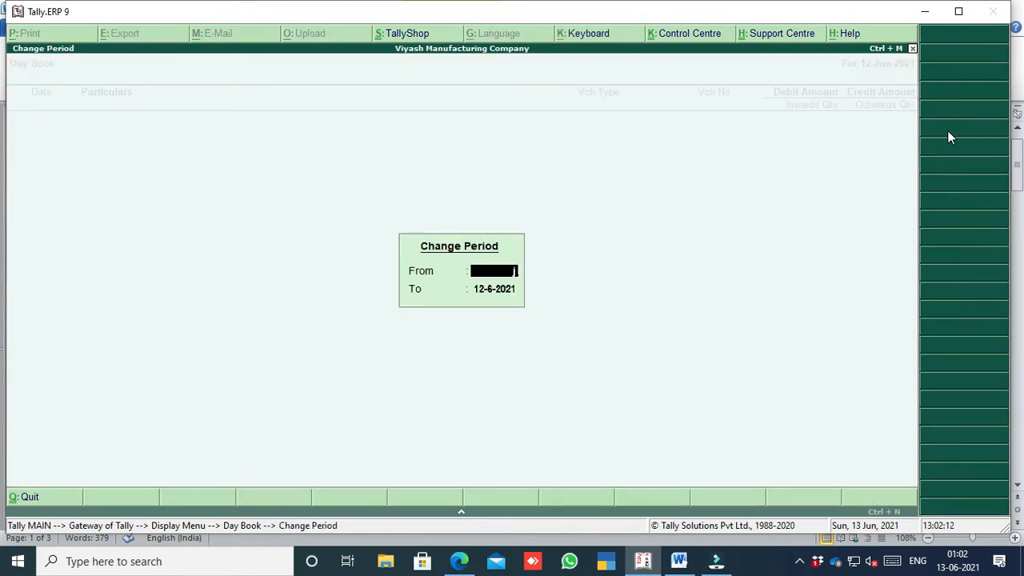
pyautogui.write('1-6')
pyautogui.press('Return')
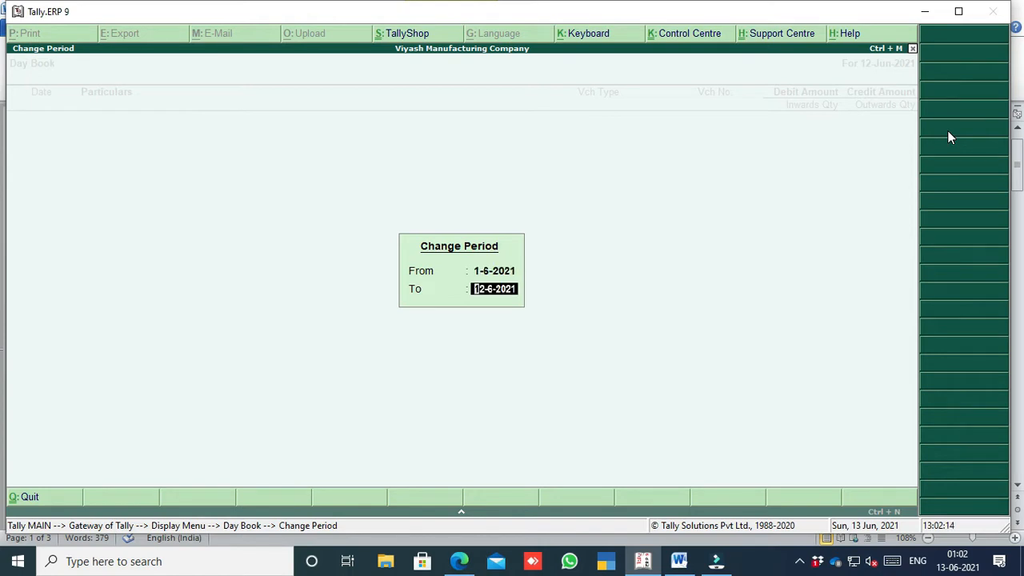
pyautogui.press('BackSpace')
pyautogui.write('jun')
pyautogui.press('Return')
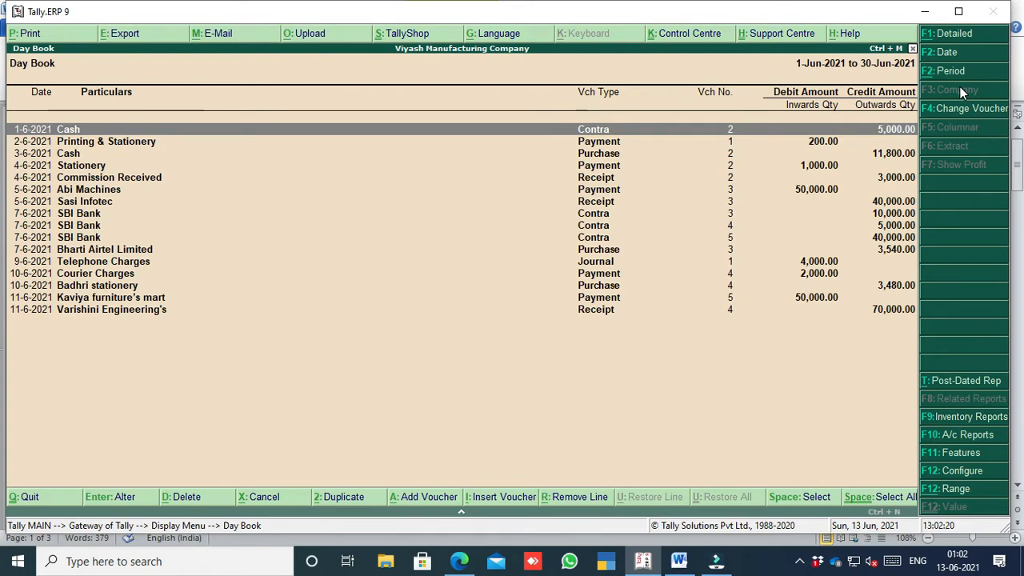
# Step: Check the shortcut list in Word, and leave the Day Book for the Gateway of Tally without quitting Tally.ERP 9
pyautogui.click(678, 561)
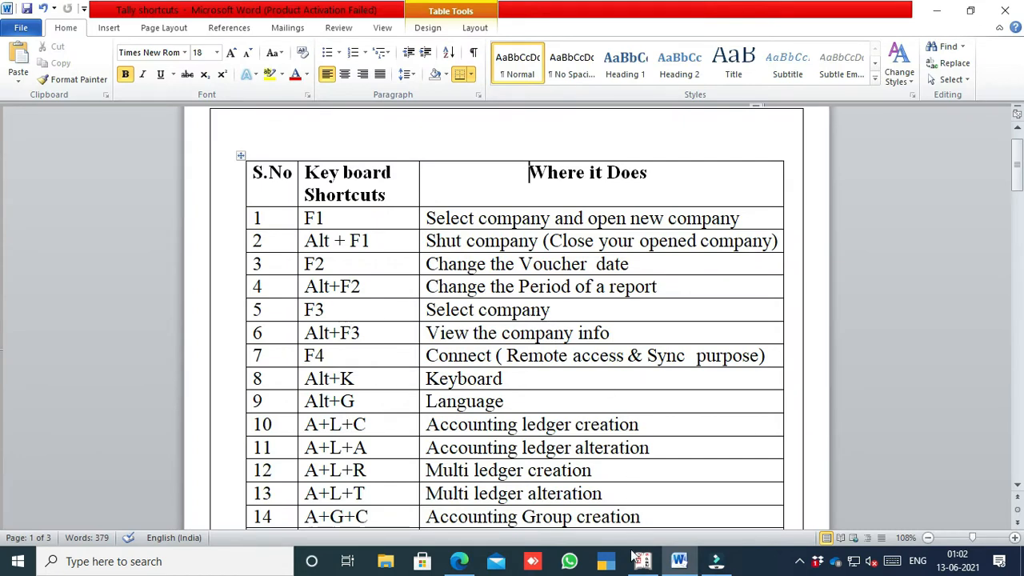
pyautogui.hotkey('alt', 'Tab')
pyautogui.press('Escape')
pyautogui.press('Escape')
pyautogui.press('Escape')
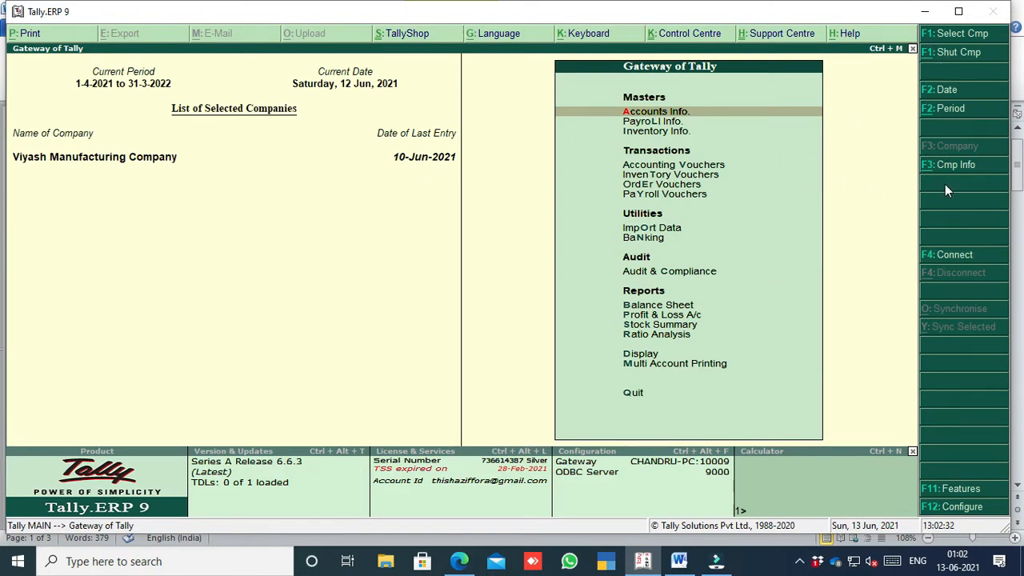
pyautogui.press('Escape')
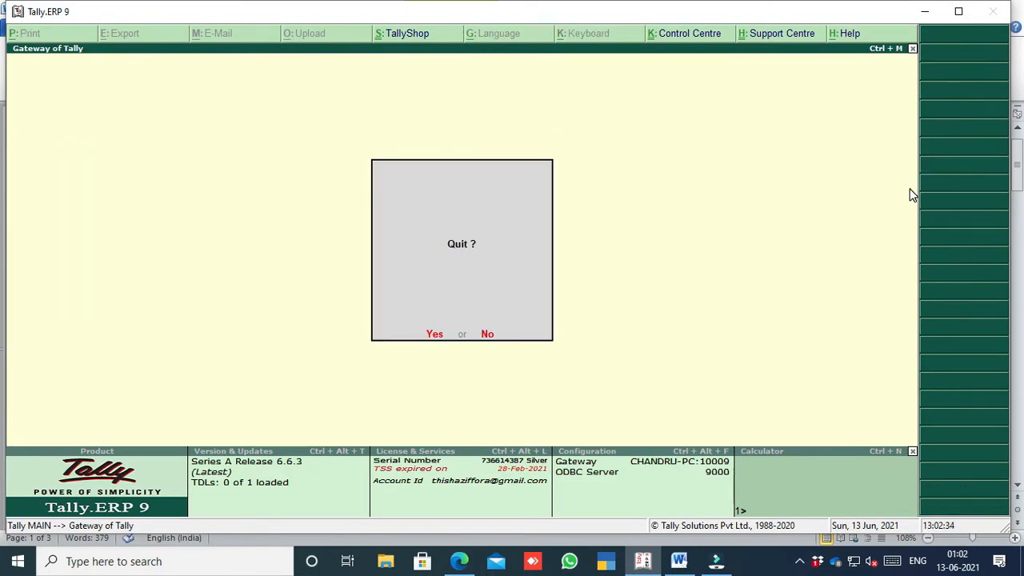
pyautogui.press('Escape')
# Step: Open Viyashi Trading & Co as a second company, and switch the active company to Viyash Manufacturing Company
pyautogui.click(946, 39)
pyautogui.press('Down')
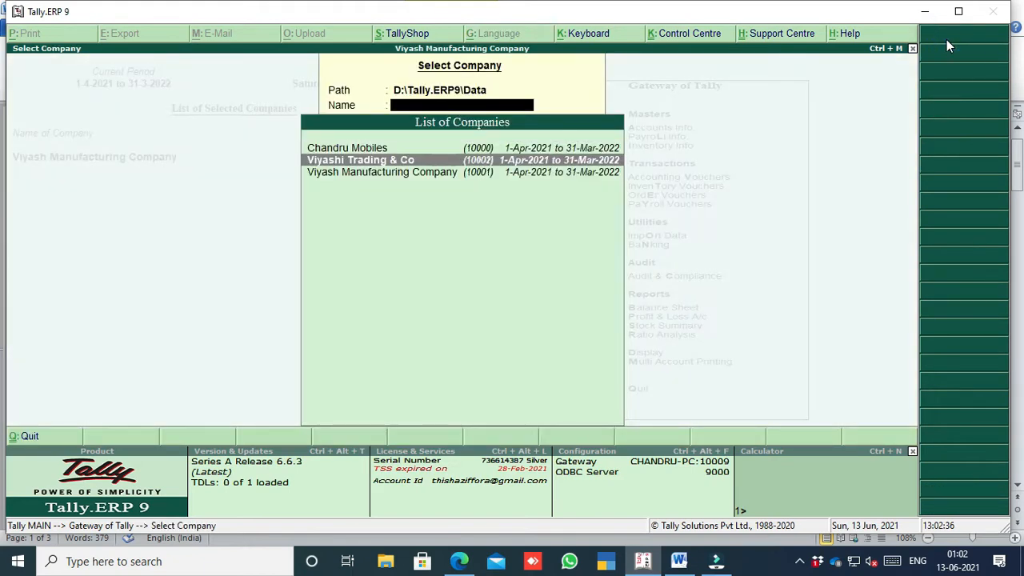
pyautogui.press('Return')
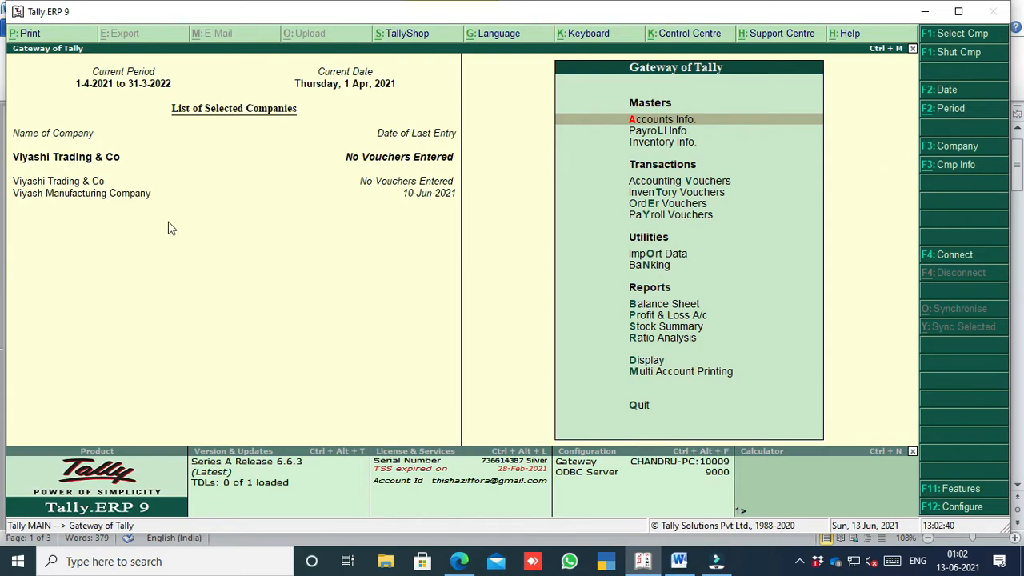
pyautogui.click(72, 195)
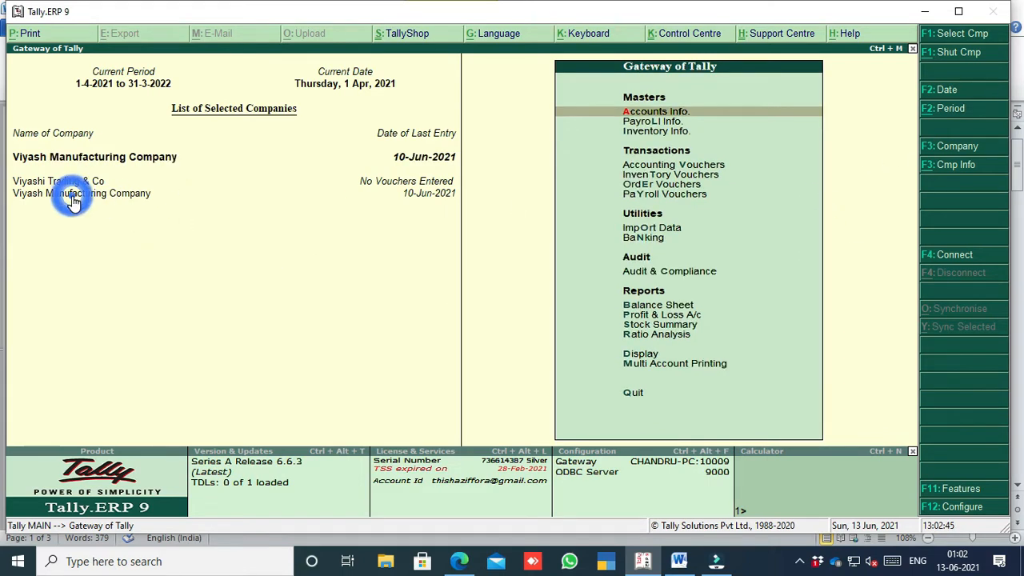
# Step: Change the current company to Viyashi Trading & Co using the Change Current Company list
pyautogui.click(962, 151)
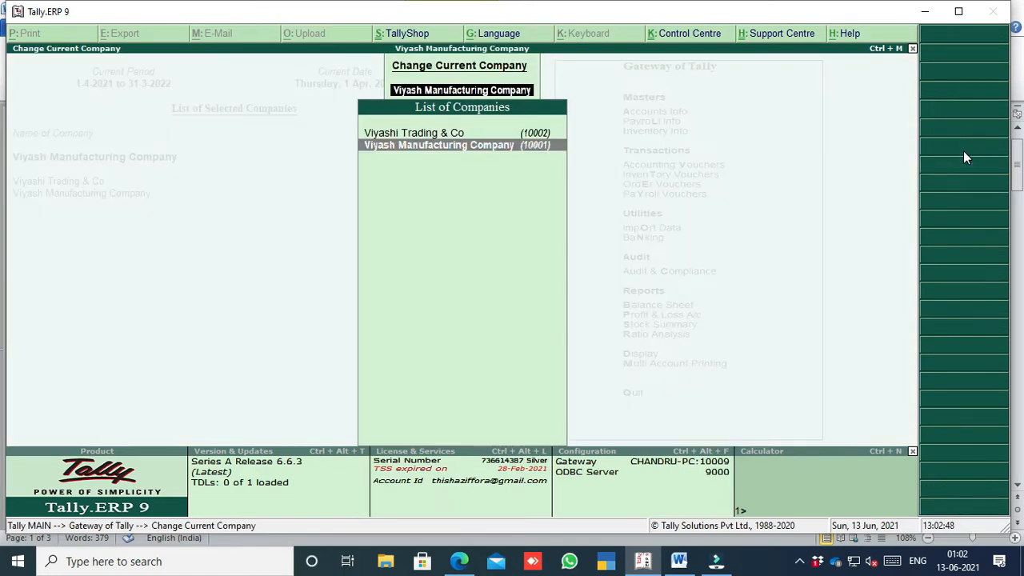
pyautogui.press('Up')
pyautogui.press('Down')
pyautogui.press('Up')
pyautogui.press('Down')
pyautogui.press('Up')
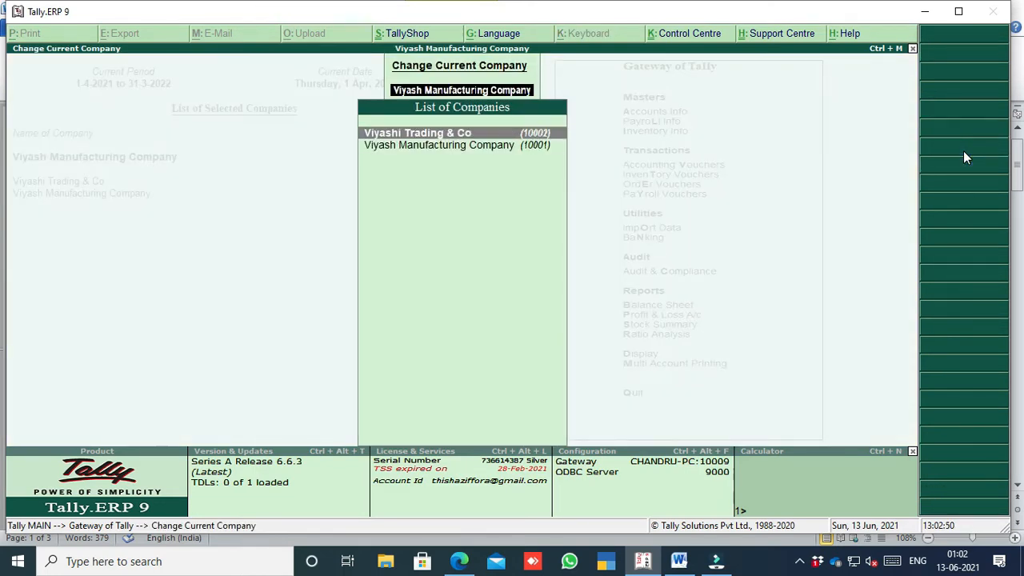
pyautogui.press('Return')
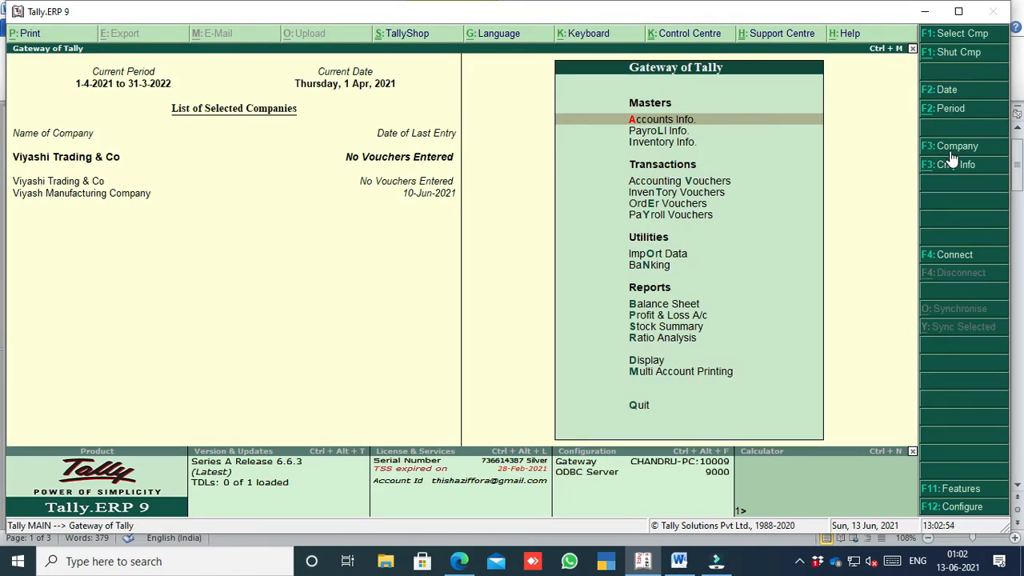
# Step: Check the company info shortcut in the Word list, and open the Company Info. menu in Tally.ERP 9
pyautogui.click(679, 562)
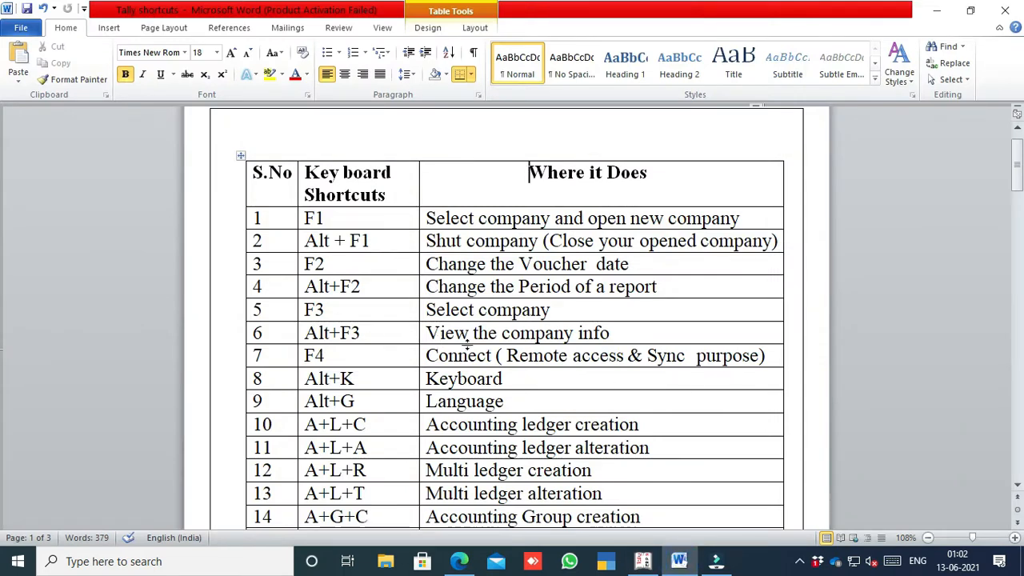
pyautogui.click(643, 561)
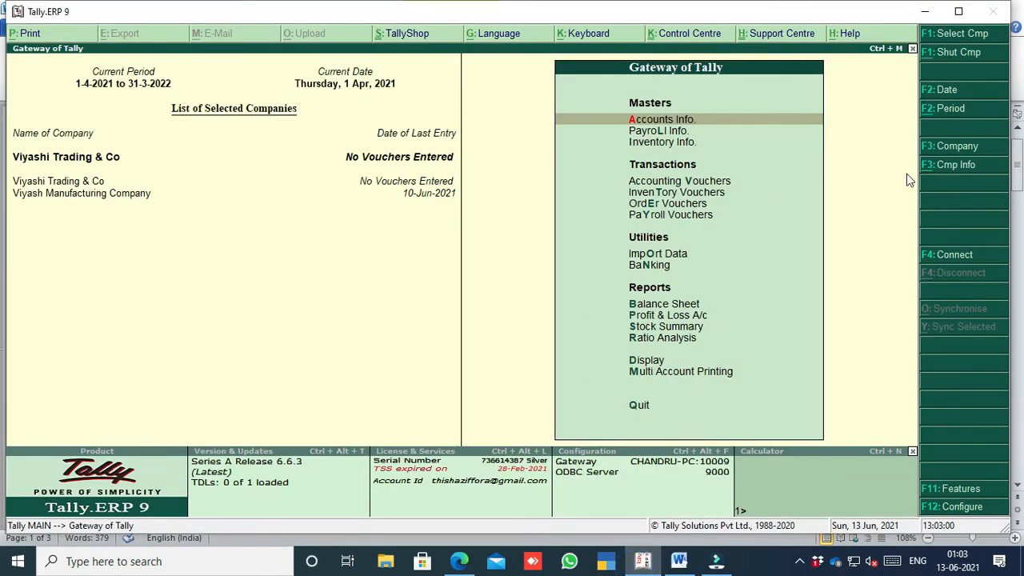
pyautogui.click(946, 168)
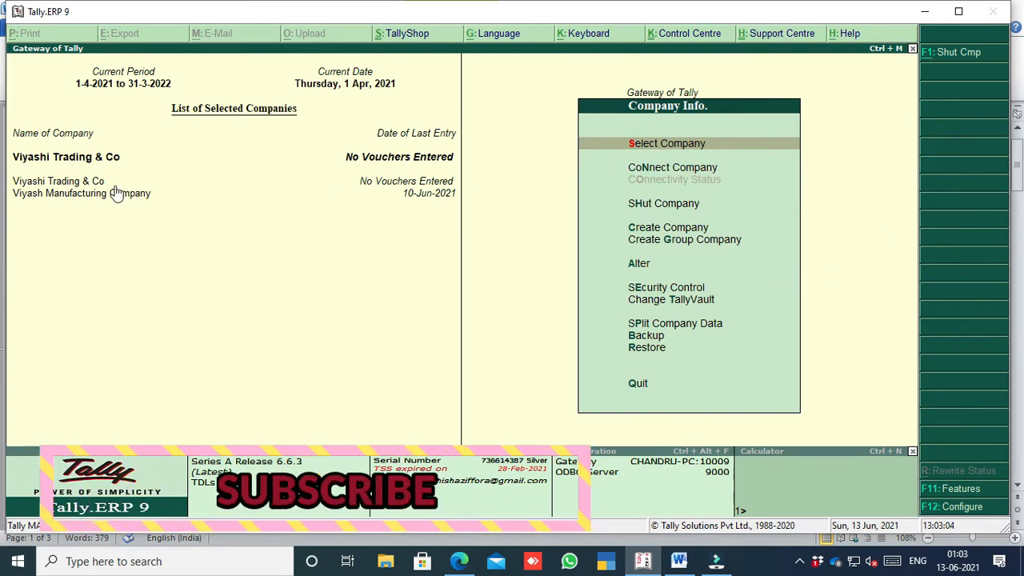
pyautogui.press('Escape')
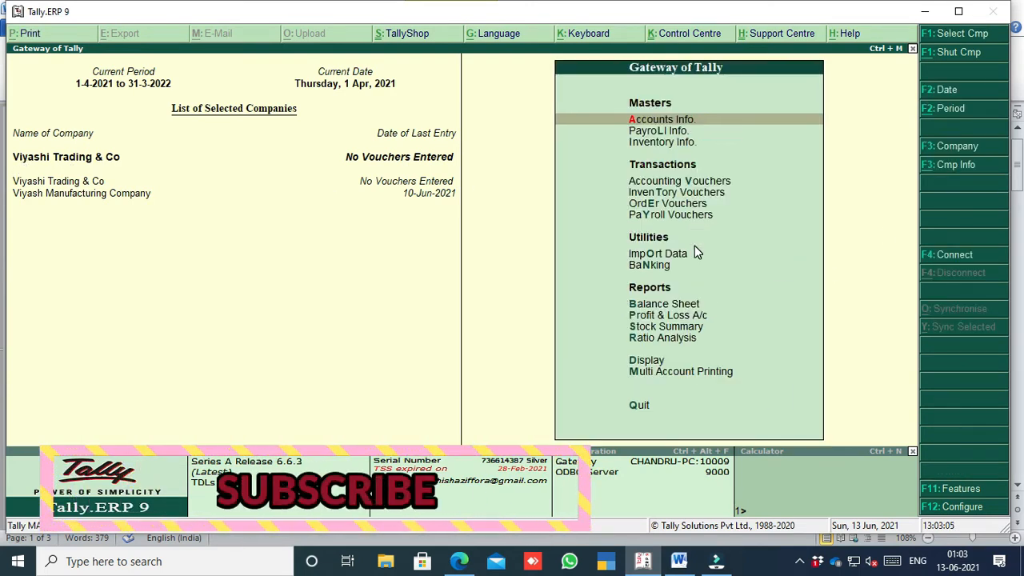
pyautogui.click(954, 170)
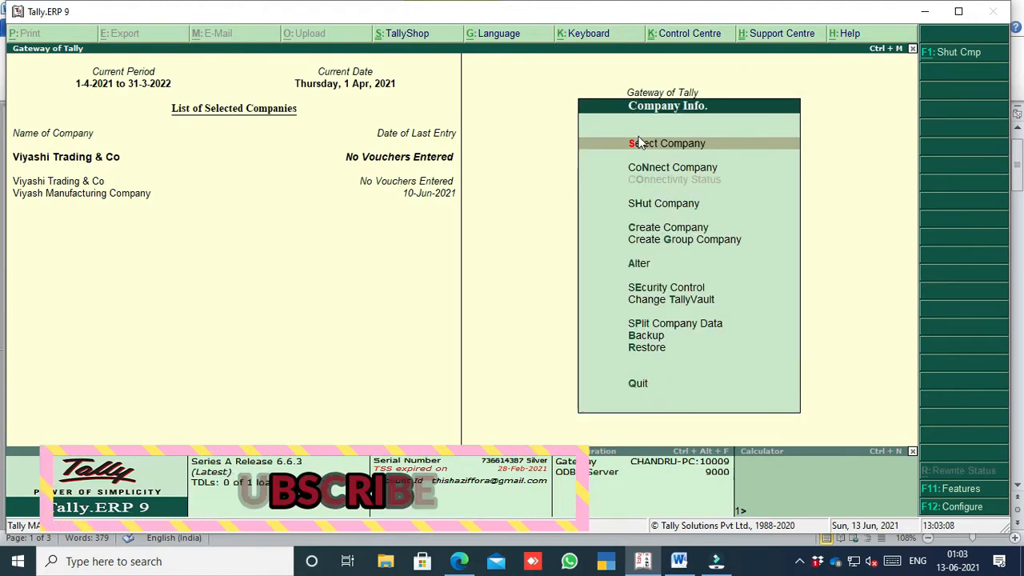
# Step: View the company alteration details of Viyashi Trading & Co, and return to the Gateway of Tally without saving
pyautogui.click(642, 264)
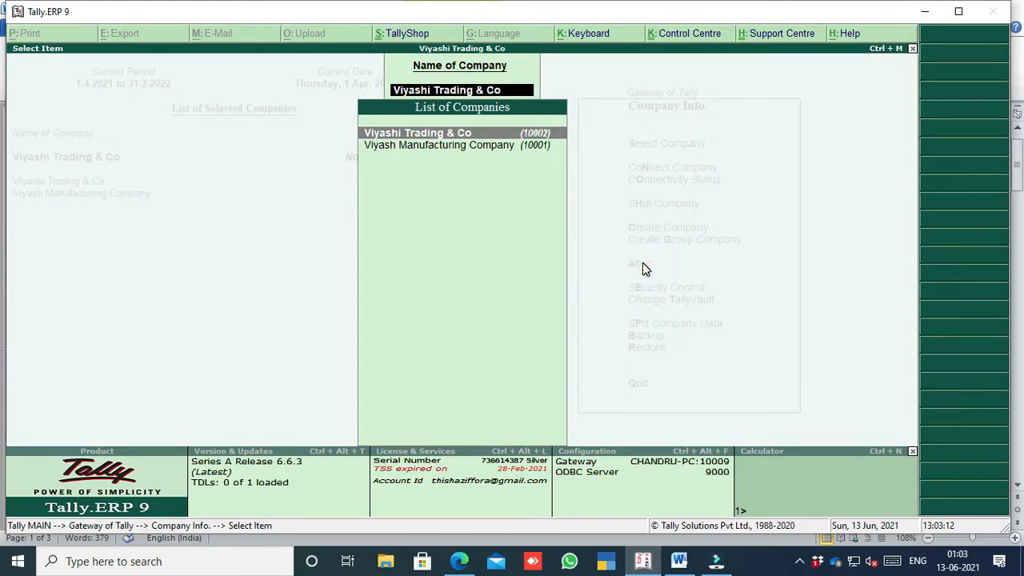
pyautogui.press('Return')
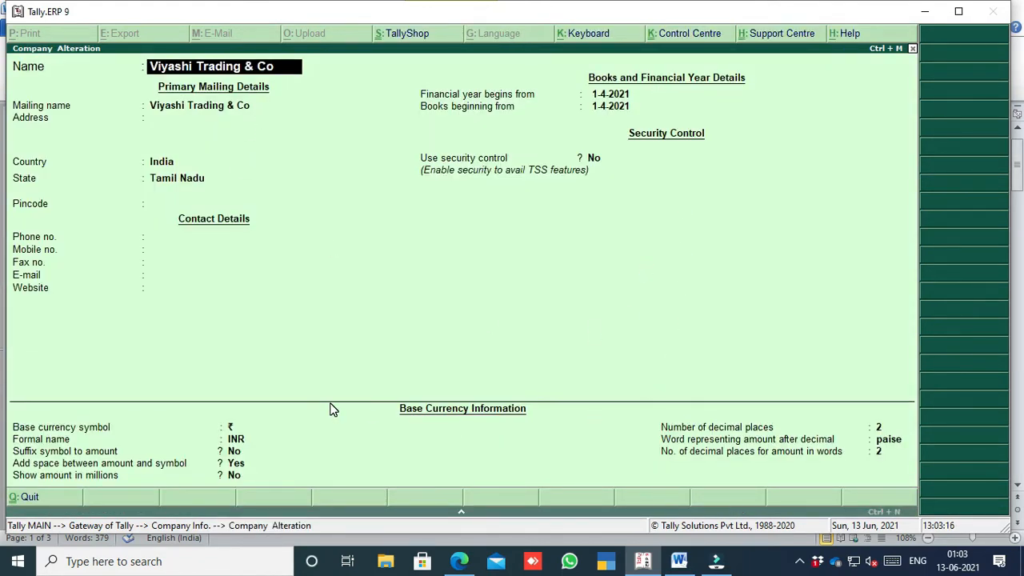
pyautogui.press('Escape')
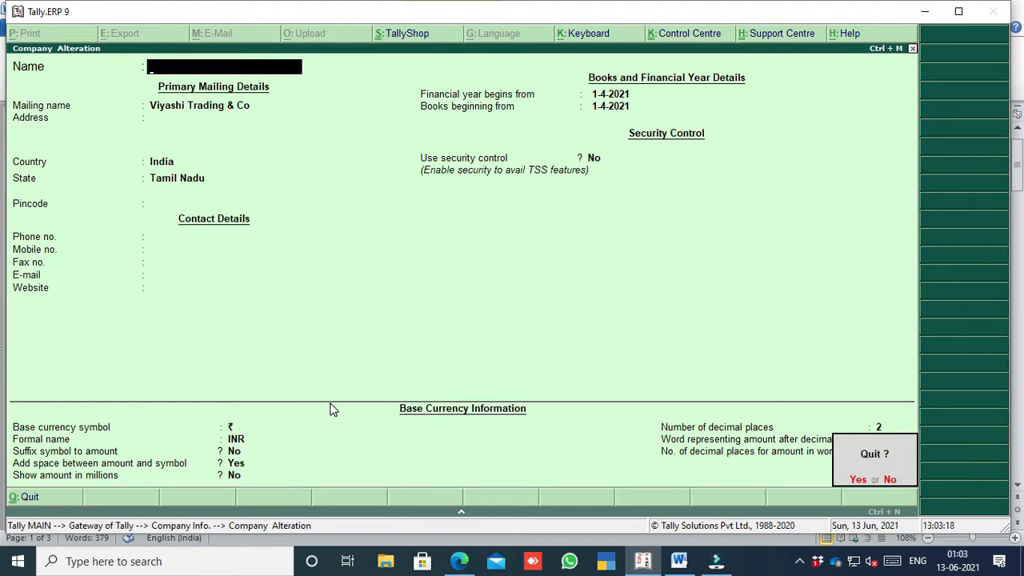
pyautogui.press('Return')
pyautogui.press('Escape')
pyautogui.press('Escape')
pyautogui.press('Escape')
pyautogui.press('Escape')
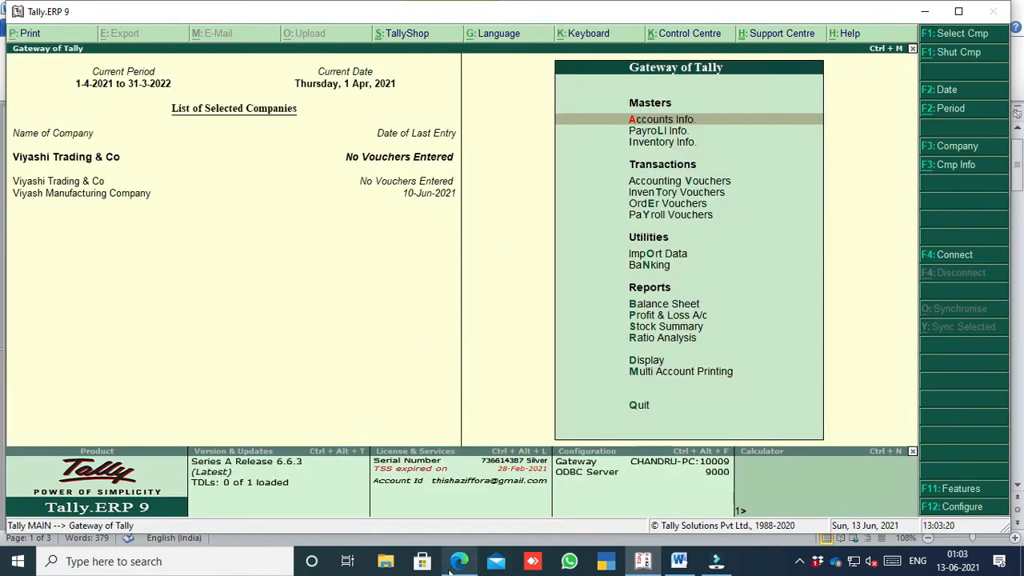
# Step: Check the Connect shortcut in Word, and try to connect the company for remote access in Tally.ERP 9
pyautogui.click(679, 560)
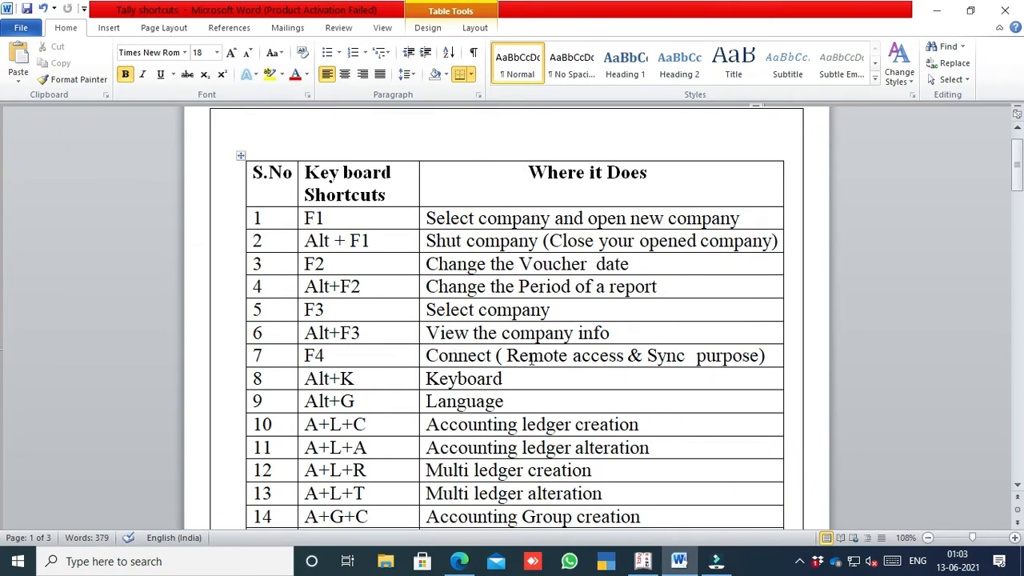
pyautogui.click(645, 562)
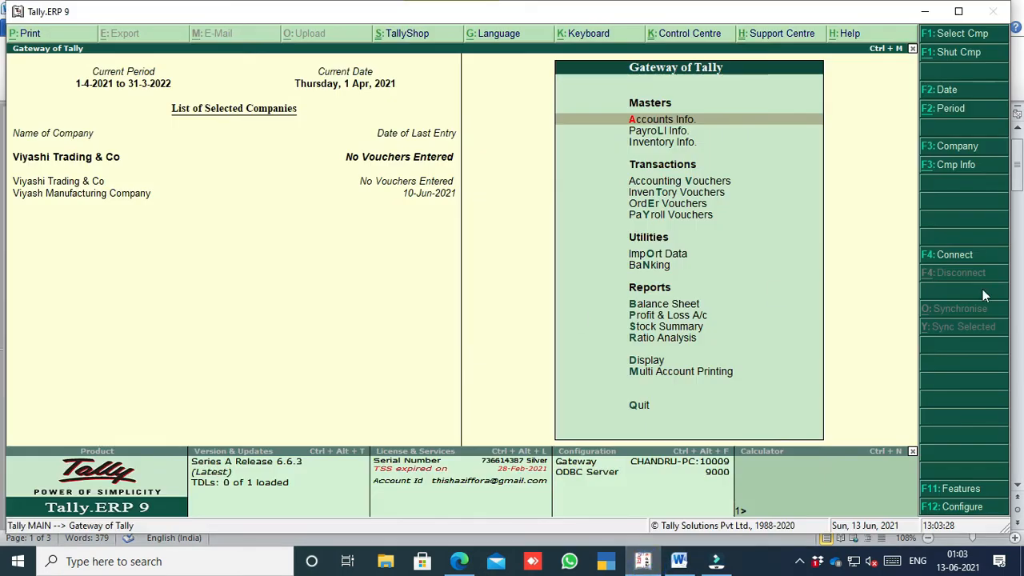
pyautogui.click(953, 256)
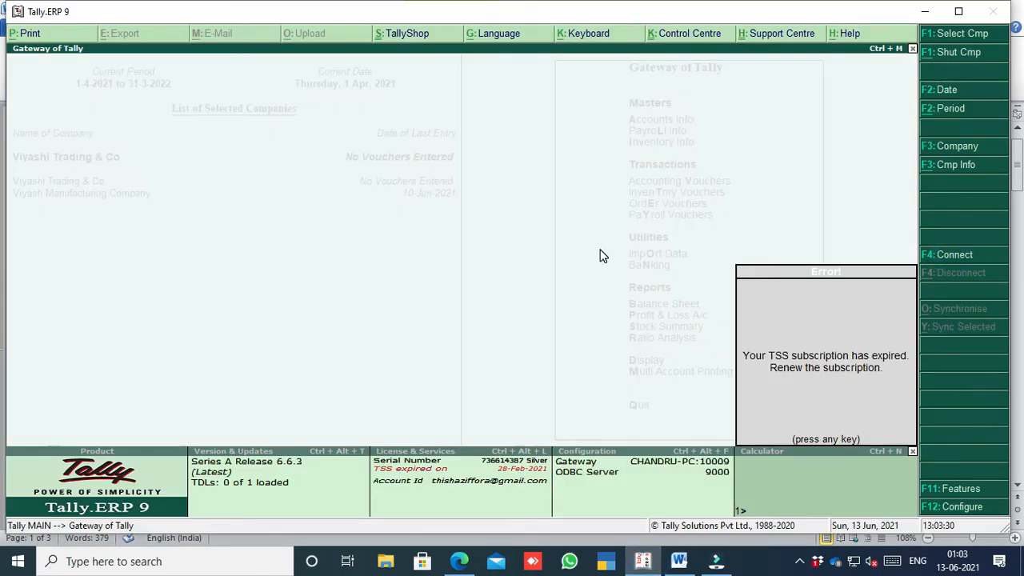
pyautogui.press('Escape')
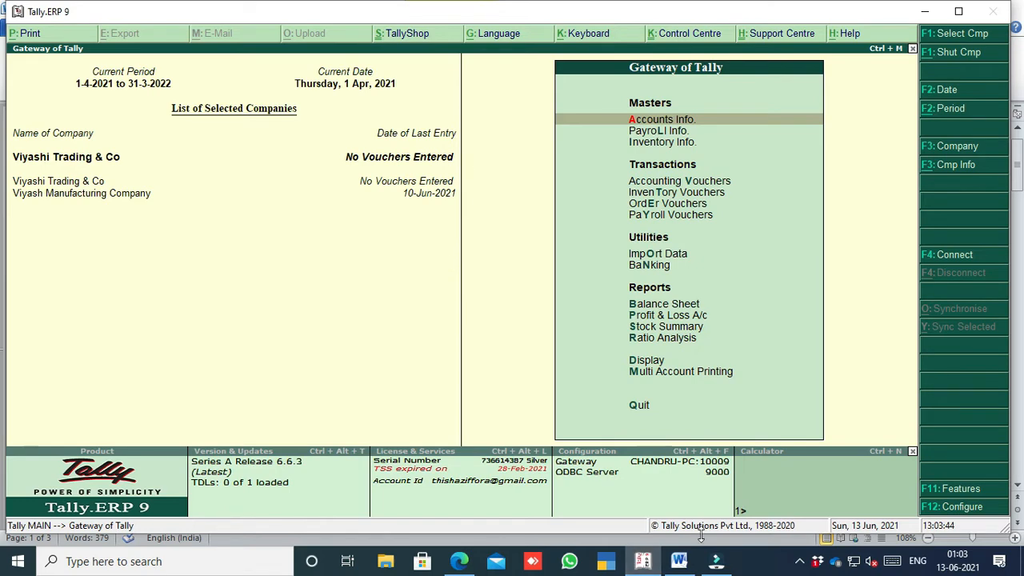
# Step: Check the Keyboard shortcut in Word, and set the keyboard language to Tamil in Tally.ERP 9
pyautogui.click(679, 561)
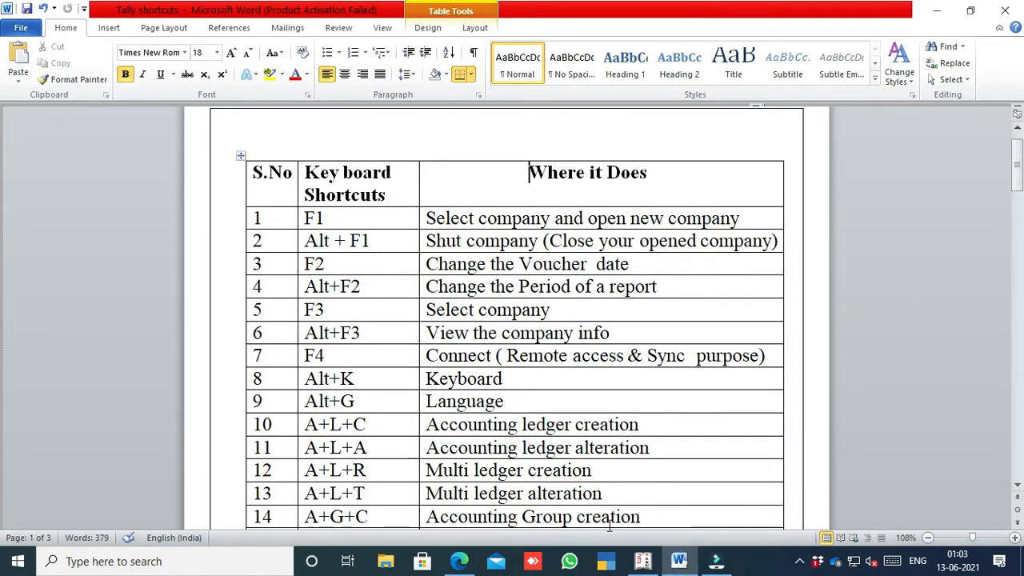
pyautogui.click(642, 560)
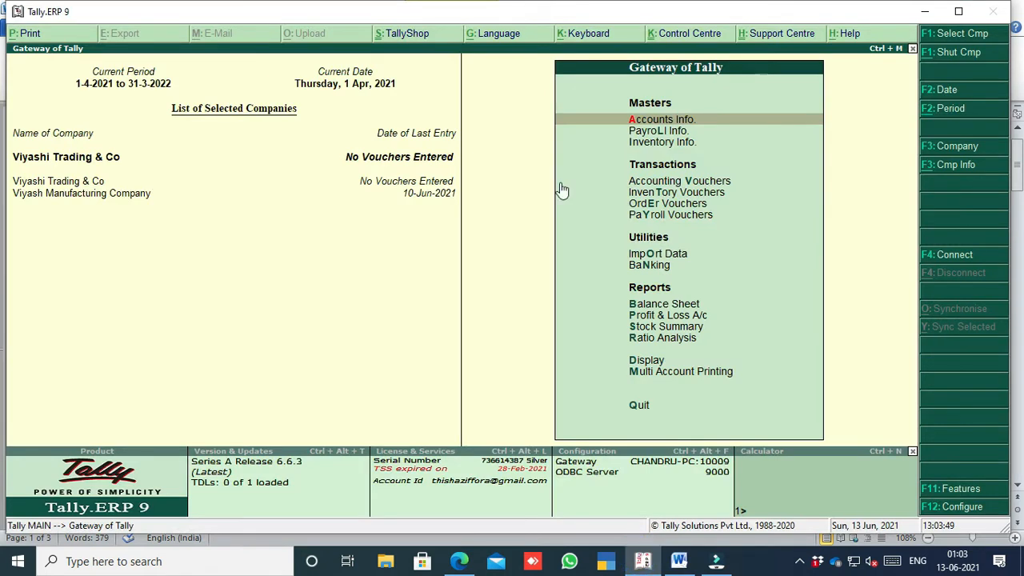
pyautogui.click(577, 38)
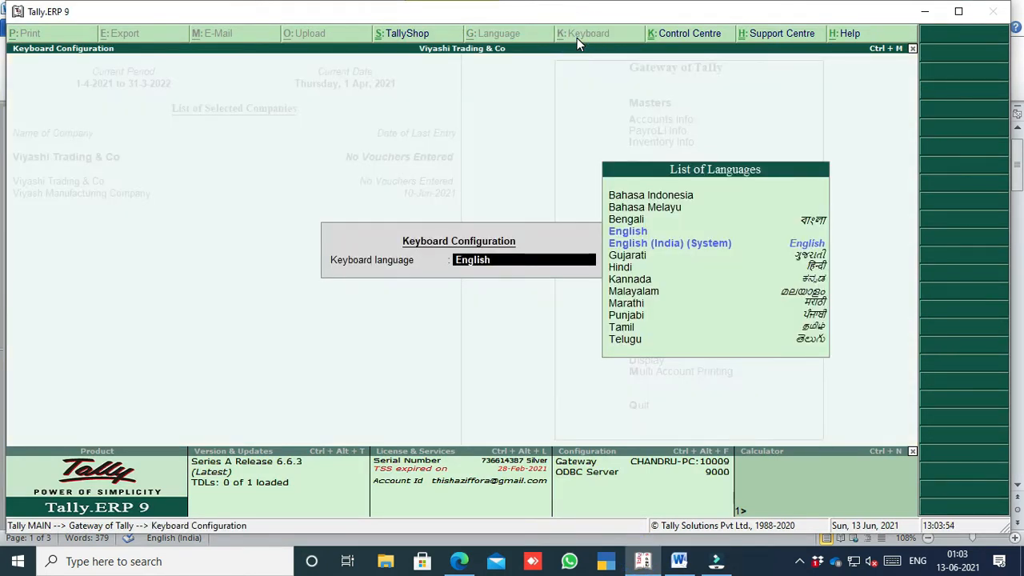
pyautogui.press('Down')
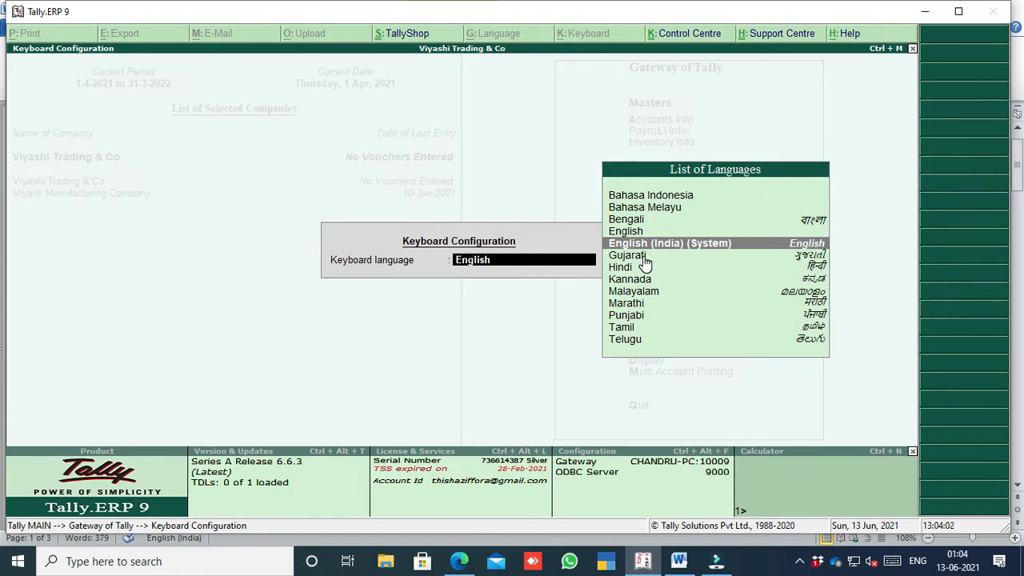
pyautogui.press('Down')
pyautogui.press('Down')
pyautogui.press('Down')
pyautogui.press('Down')
pyautogui.press('Down')
pyautogui.press('Down')
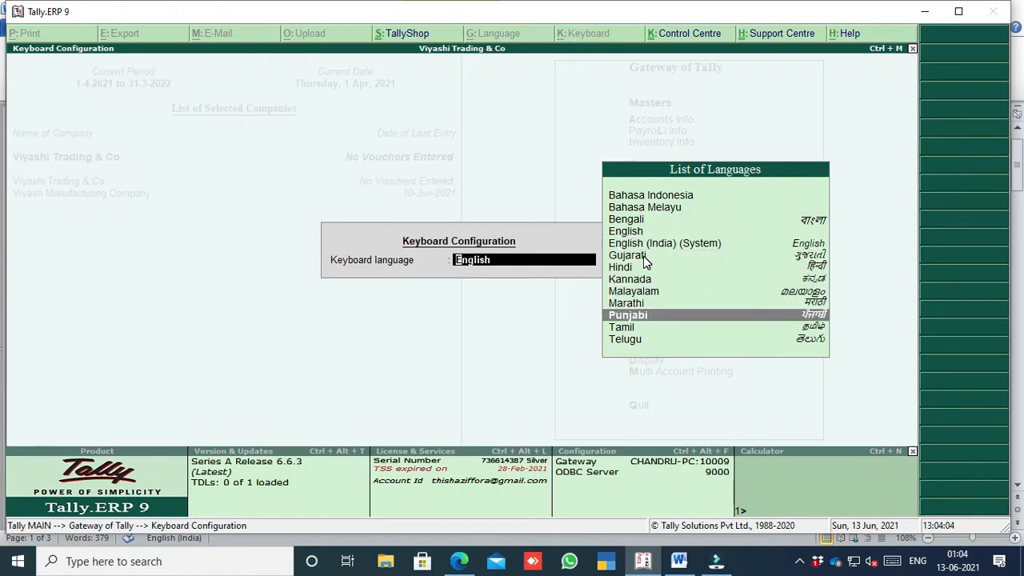
pyautogui.press('Down')
pyautogui.press('Return')
# Step: Try entering Tamil characters as the name in a new ledger, and return to the Gateway of Tally without saving
pyautogui.press('Return')
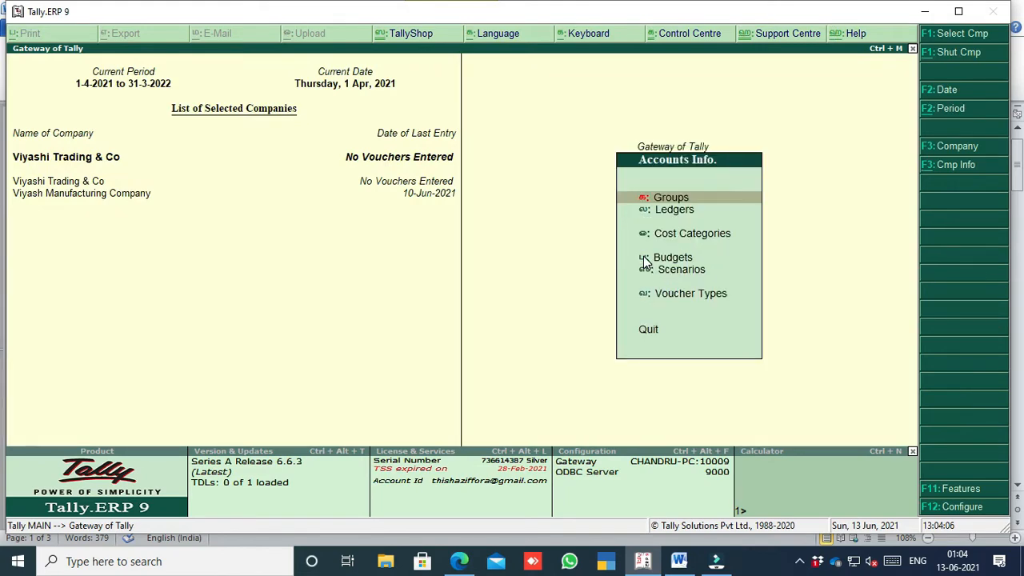
pyautogui.press('Down')
pyautogui.press('Return')
pyautogui.press('Return')
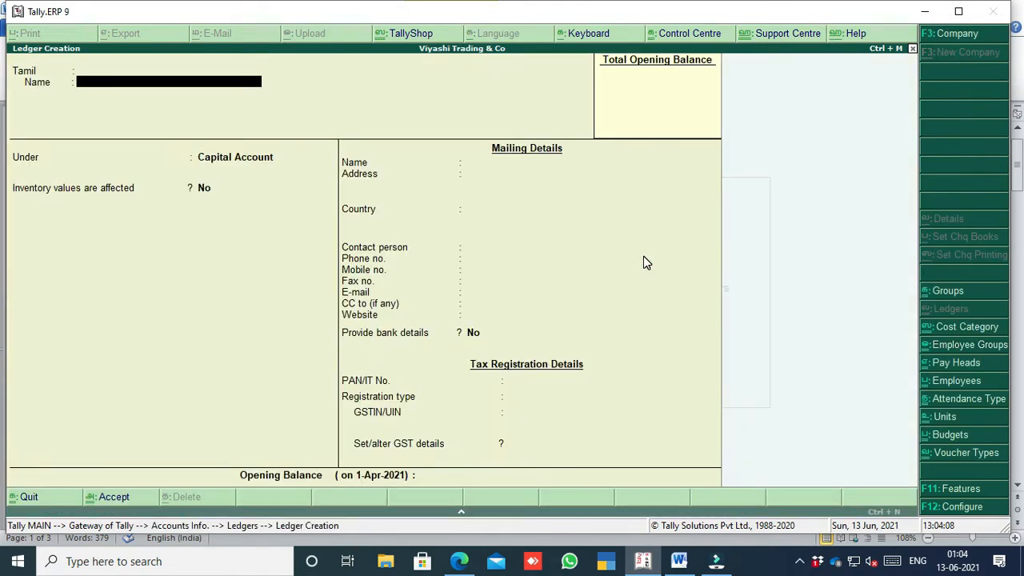
pyautogui.write('க்ஸ்ப்க்ஸ்ப்க்ஸ')
pyautogui.press('Escape')
pyautogui.press('Escape')
pyautogui.press('Escape')
pyautogui.press('Escape')
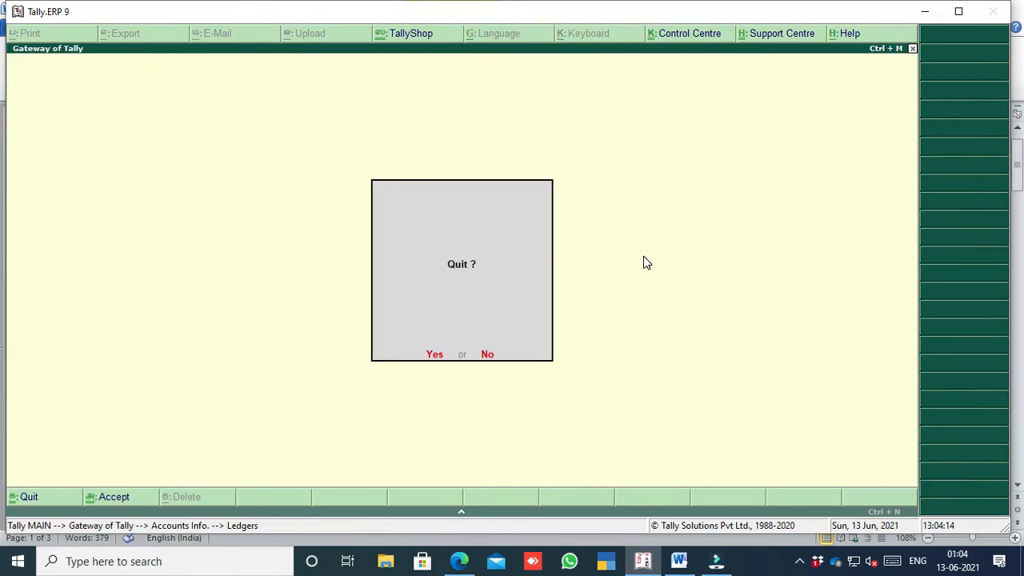
pyautogui.press('Escape')
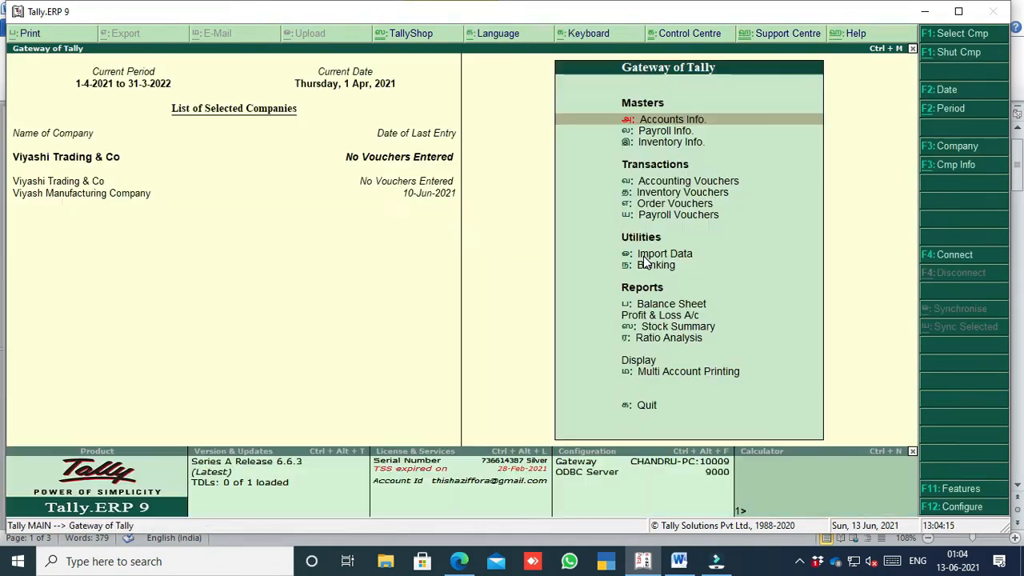
# Step: Set the keyboard language to English (India) (System)
pyautogui.click(576, 35)
pyautogui.press('Up')
pyautogui.press('Up')
pyautogui.press('Up')
pyautogui.press('Up')
pyautogui.press('Up')
pyautogui.press('Up')
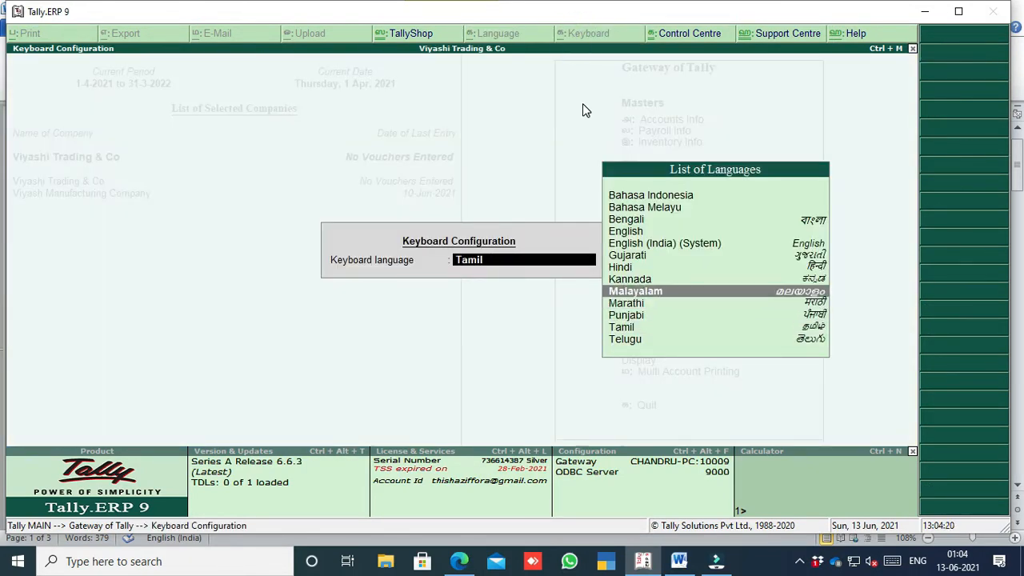
pyautogui.press('Up')
pyautogui.press('Return')
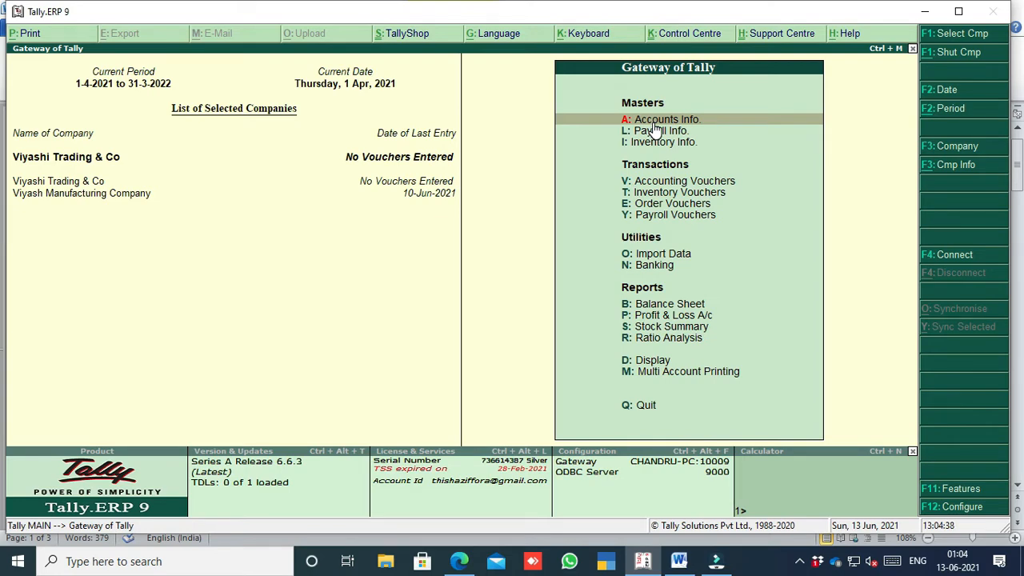
# Step: Check the Language shortcut in Word, and view the display language and keyboard language choices in Tally.ERP 9, cancelling both
pyautogui.click(678, 561)
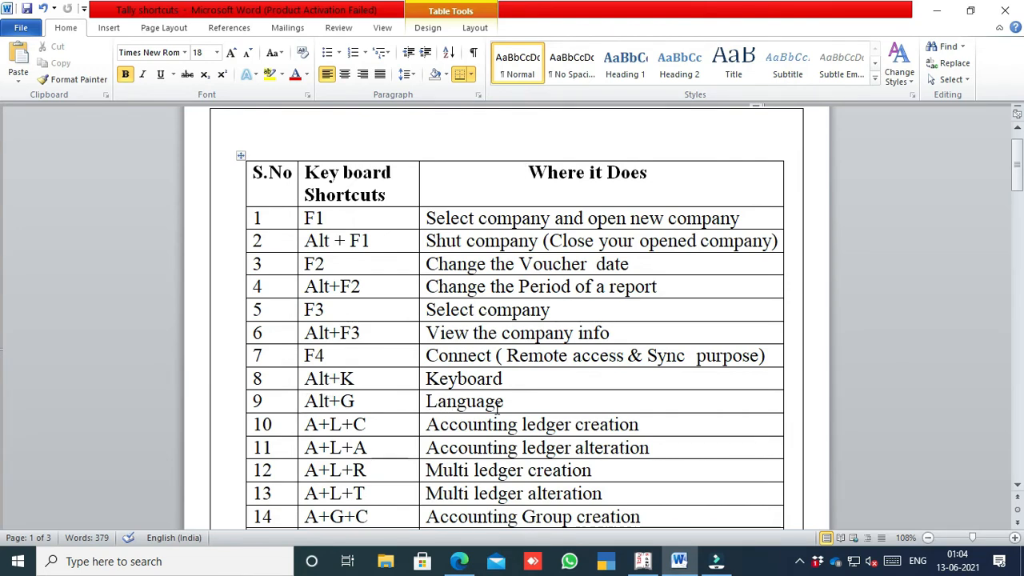
pyautogui.click(642, 561)
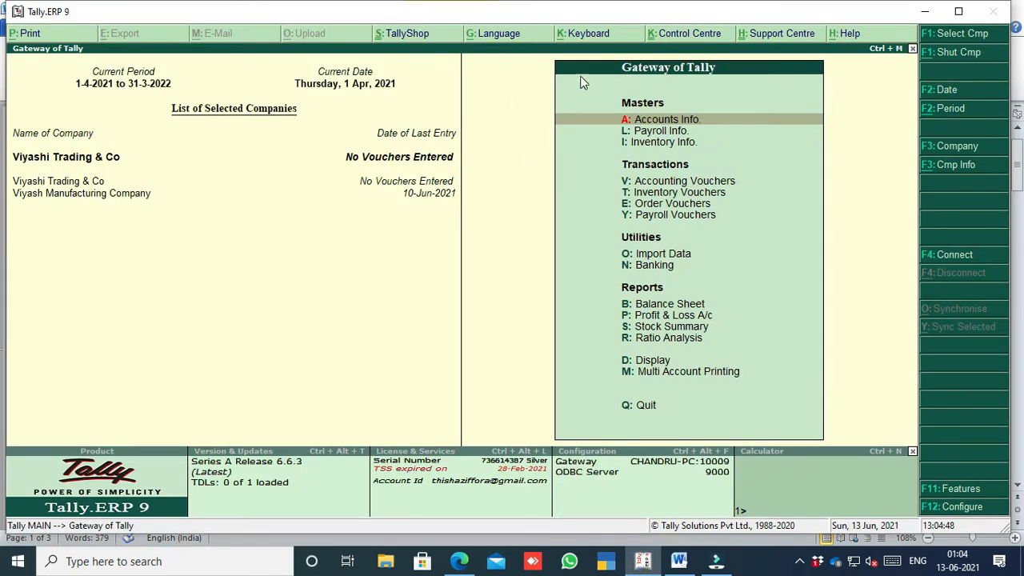
pyautogui.click(495, 37)
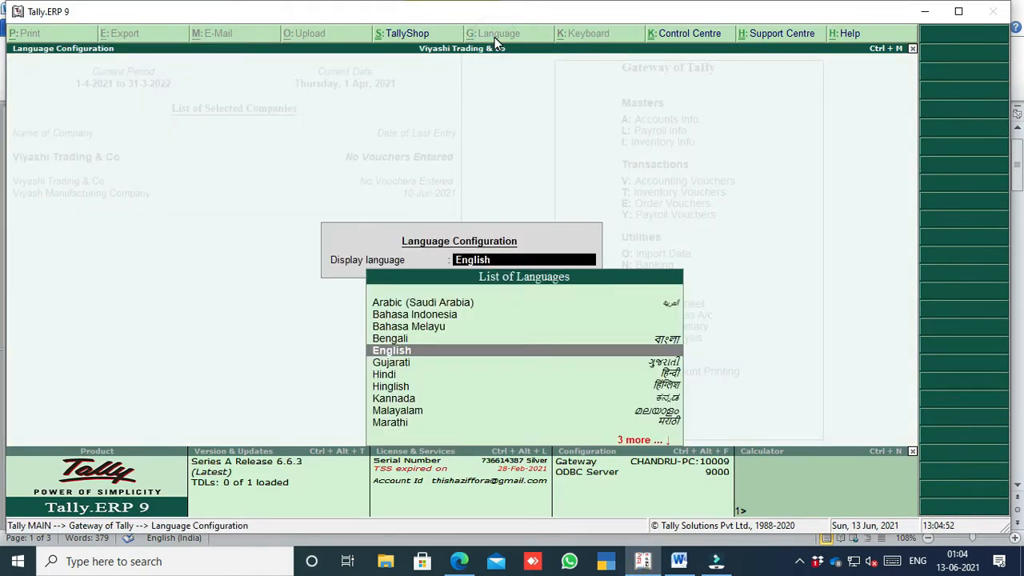
pyautogui.write('T')
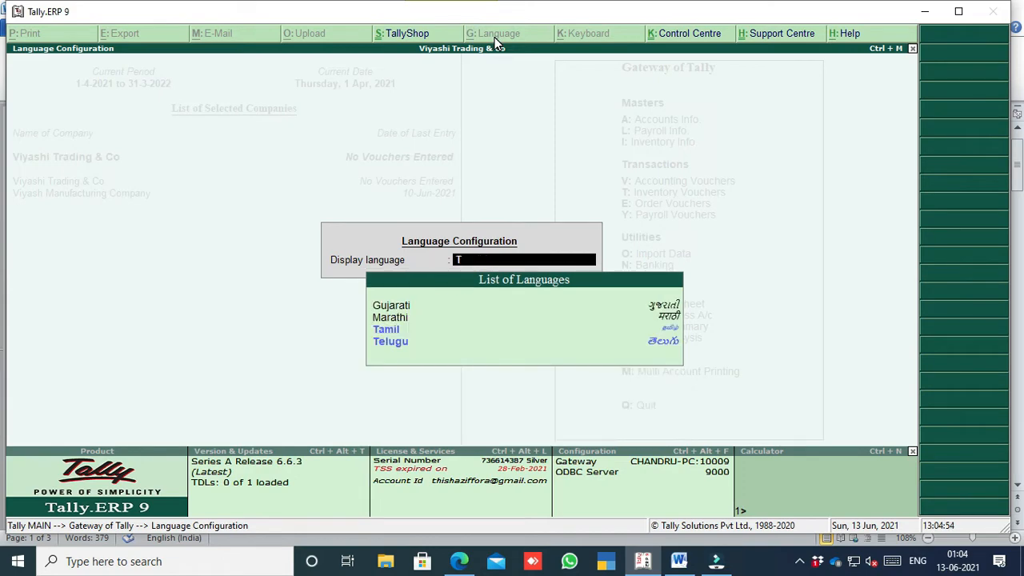
pyautogui.press('Escape')
pyautogui.click(564, 34)
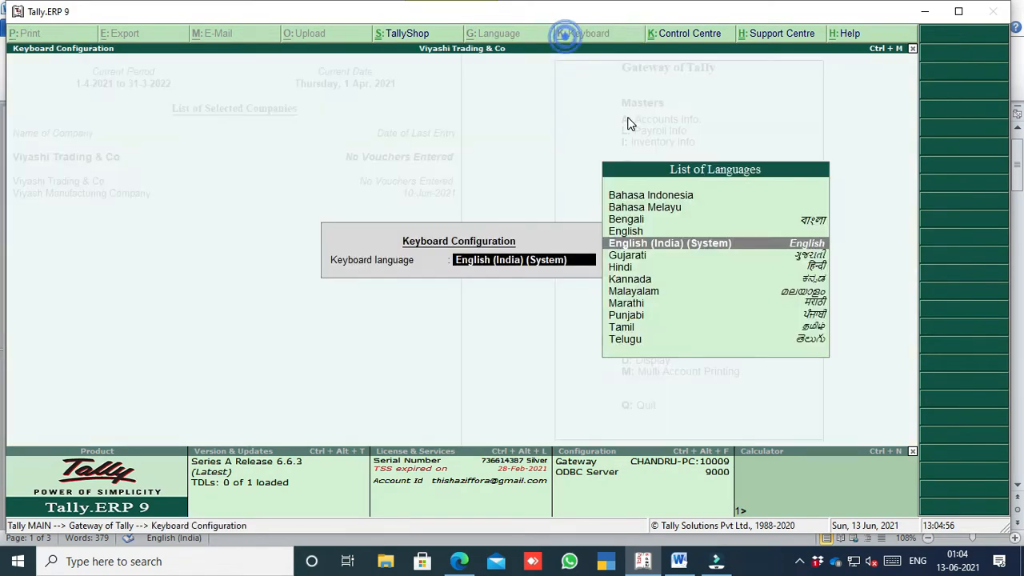
pyautogui.press('Up')
pyautogui.press('Down')
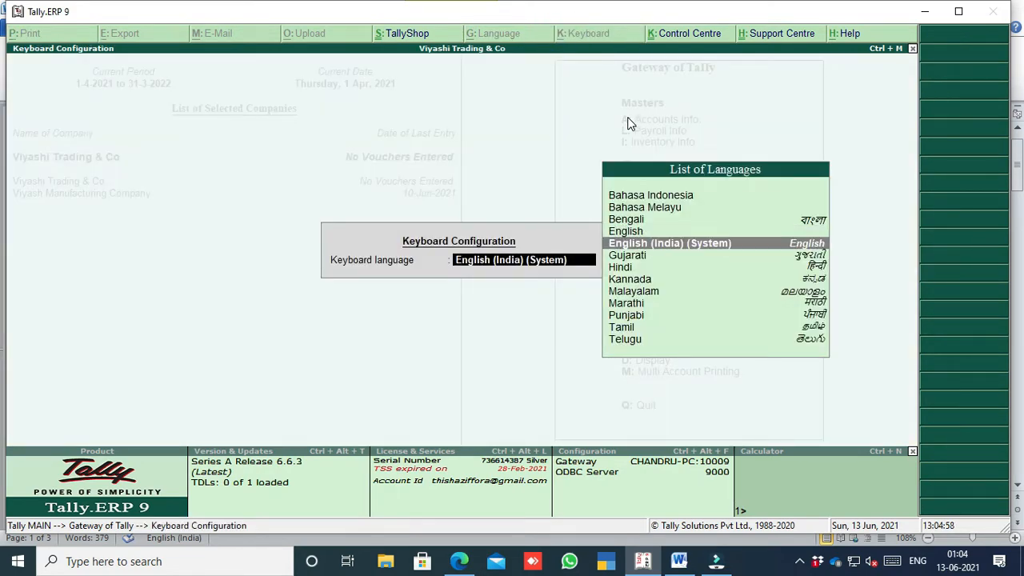
pyautogui.press('Escape')
# Step: Set the display language to Tamil
pyautogui.click(491, 40)
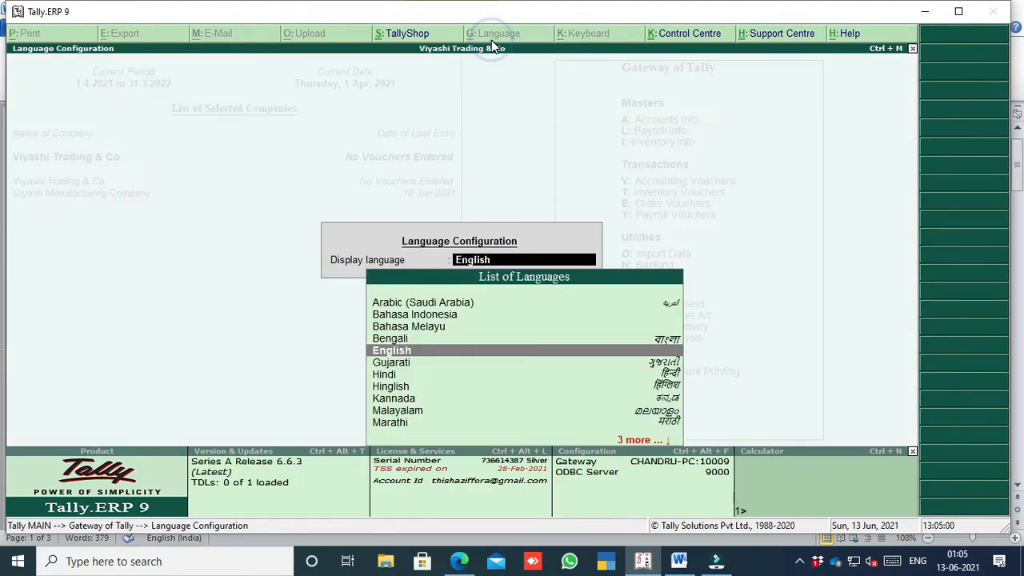
pyautogui.write('Ta')
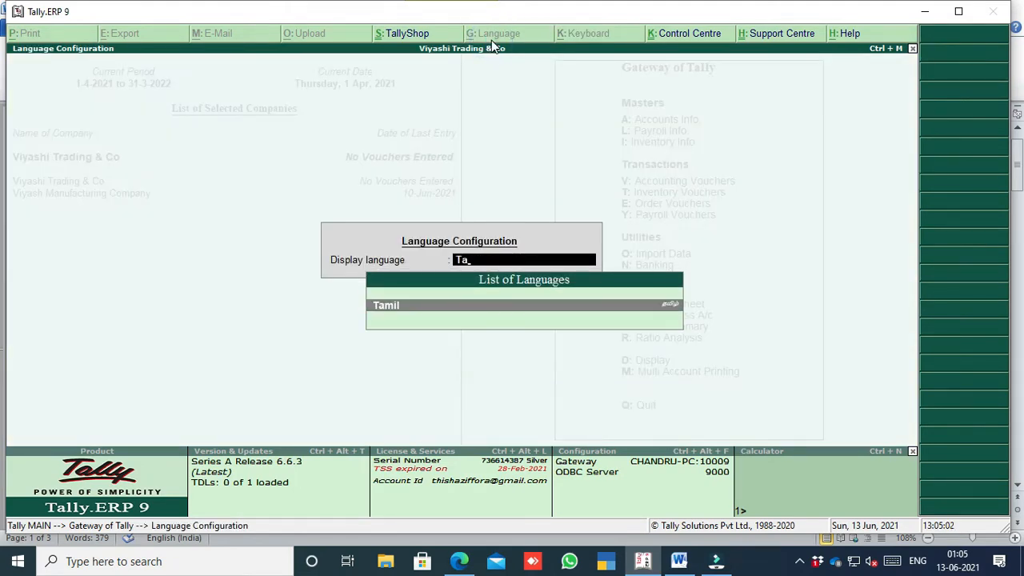
pyautogui.press('Return')
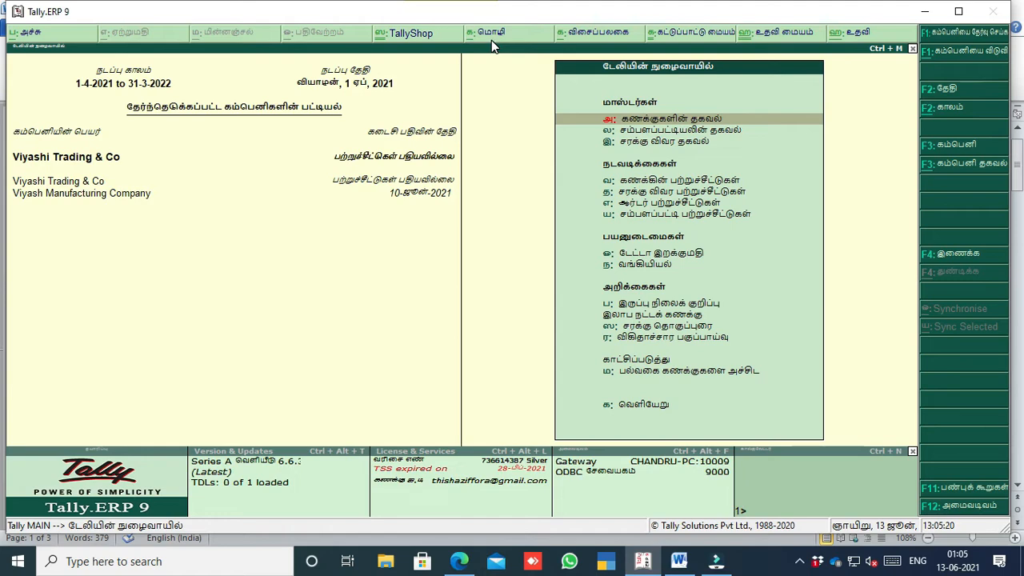
# Step: Set the display language to Hindi
pyautogui.click(493, 38)
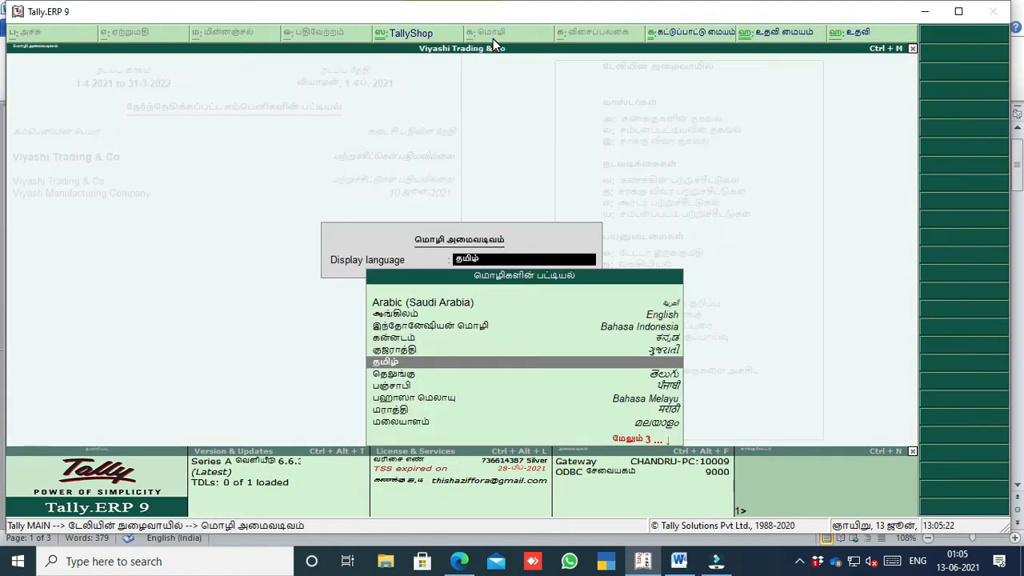
pyautogui.write('ஹ')
pyautogui.press('Down')
pyautogui.press('Down')
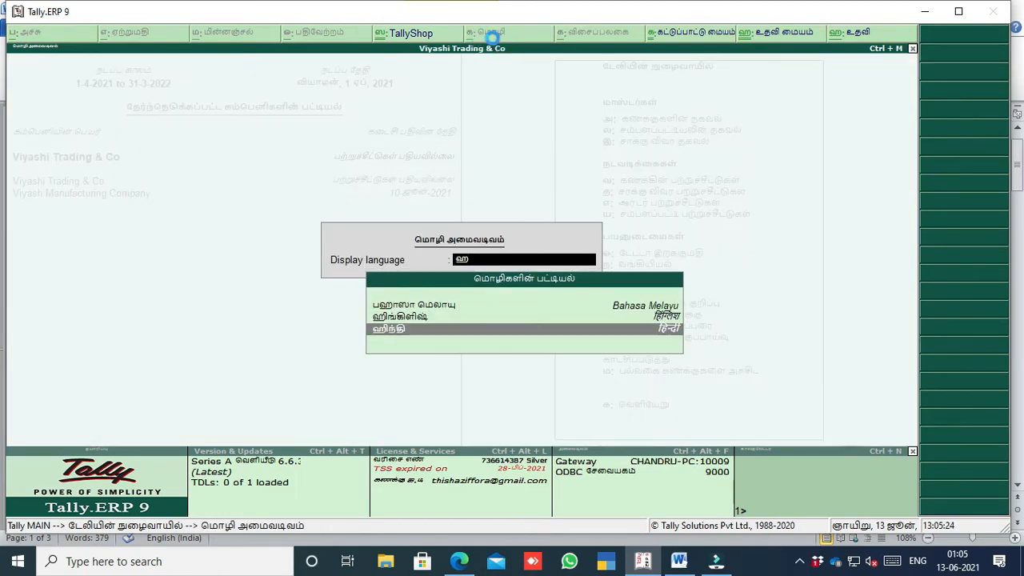
pyautogui.press('Return')
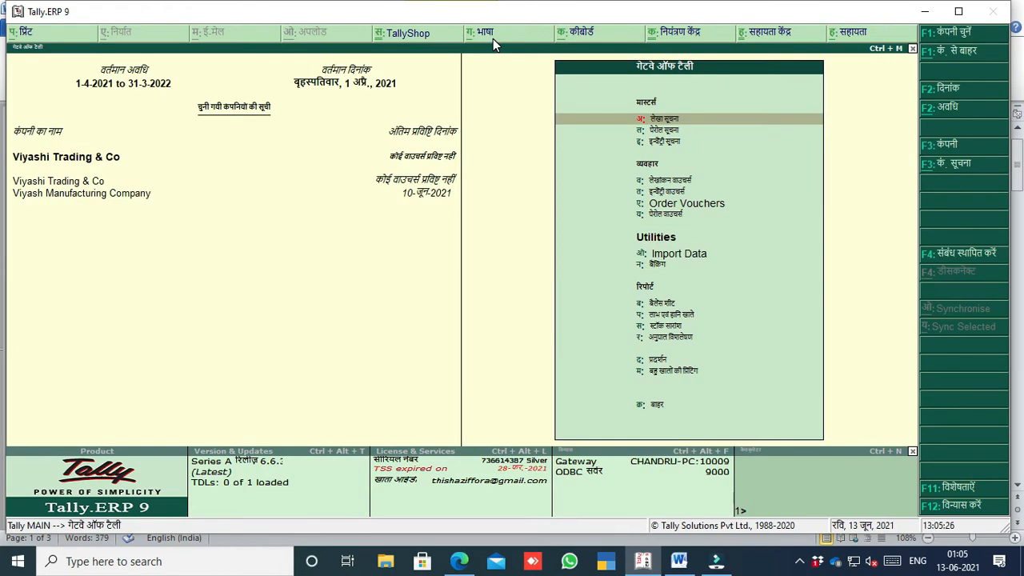
# Step: Try entering Hindi characters as the name in a new ledger, and return to the Ledgers menu without saving
pyautogui.press('Return')
pyautogui.press('Down')
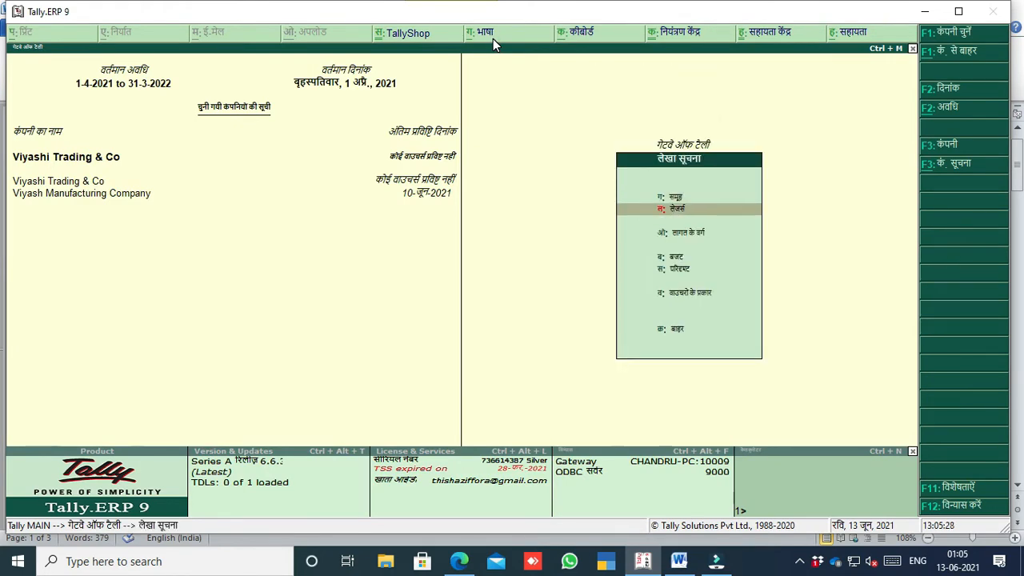
pyautogui.press('Return')
pyautogui.press('Return')
pyautogui.write('स्फस्फस्फहक')
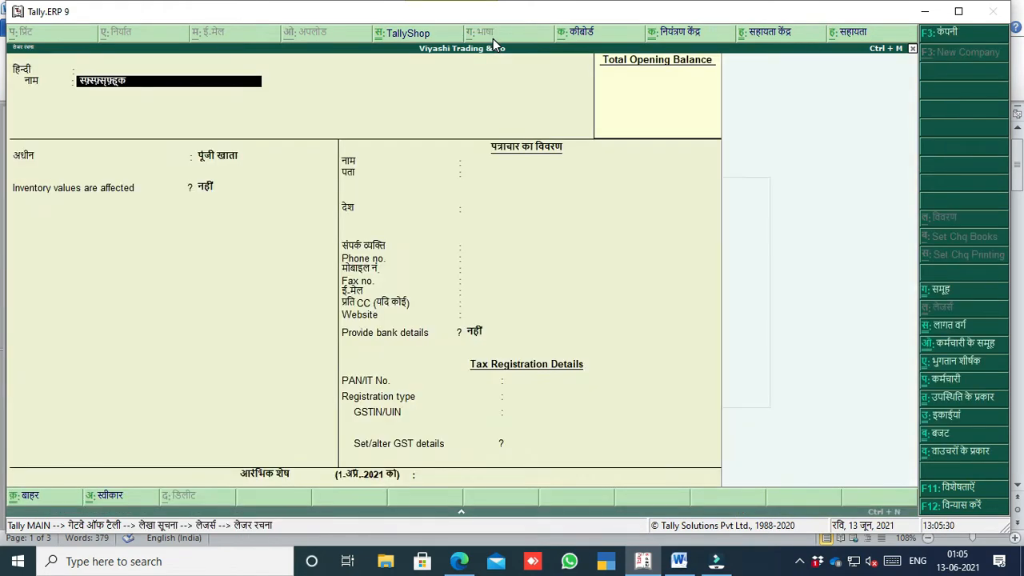
pyautogui.press('Escape')
pyautogui.press('Escape')
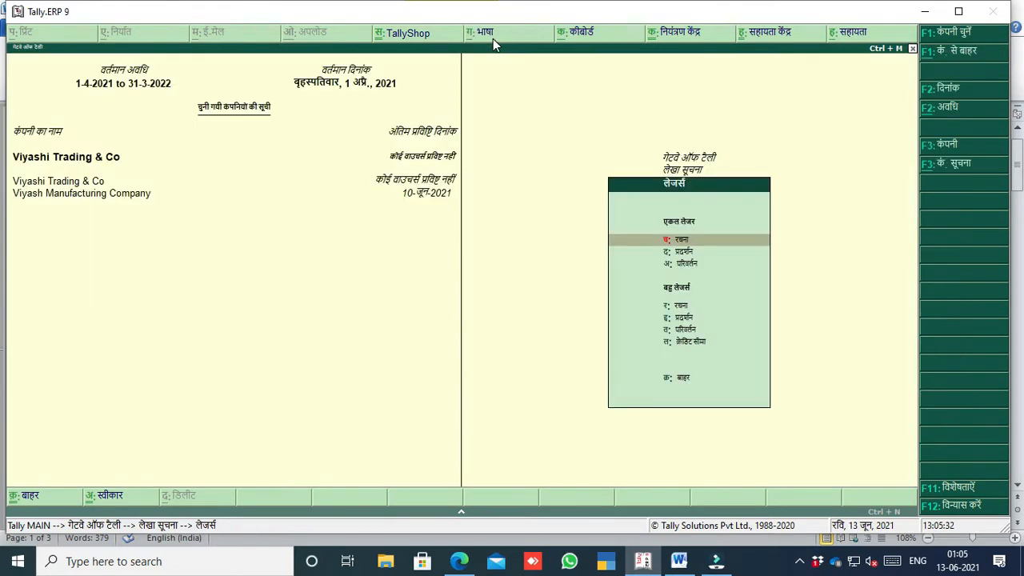
# Step: Change the display language from Hindi to English
pyautogui.click(494, 32)
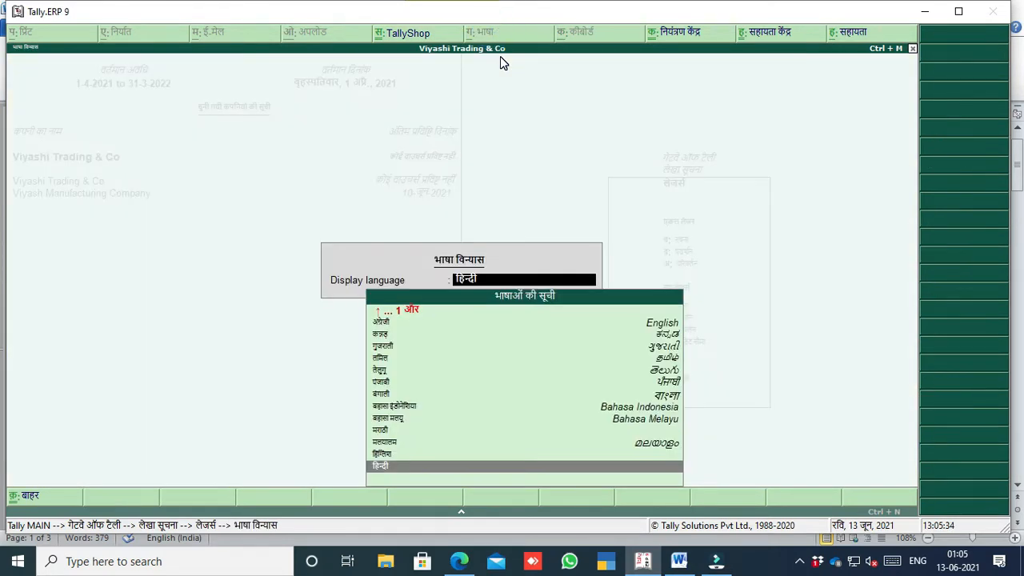
pyautogui.press('Up')
pyautogui.press('Up')
pyautogui.press('Up')
pyautogui.press('Up')
pyautogui.press('Up')
pyautogui.press('Up')
pyautogui.press('Up')
pyautogui.press('Up')
pyautogui.press('Up')
pyautogui.press('Up')
pyautogui.press('Up')
pyautogui.press('Up')
pyautogui.press('Up')
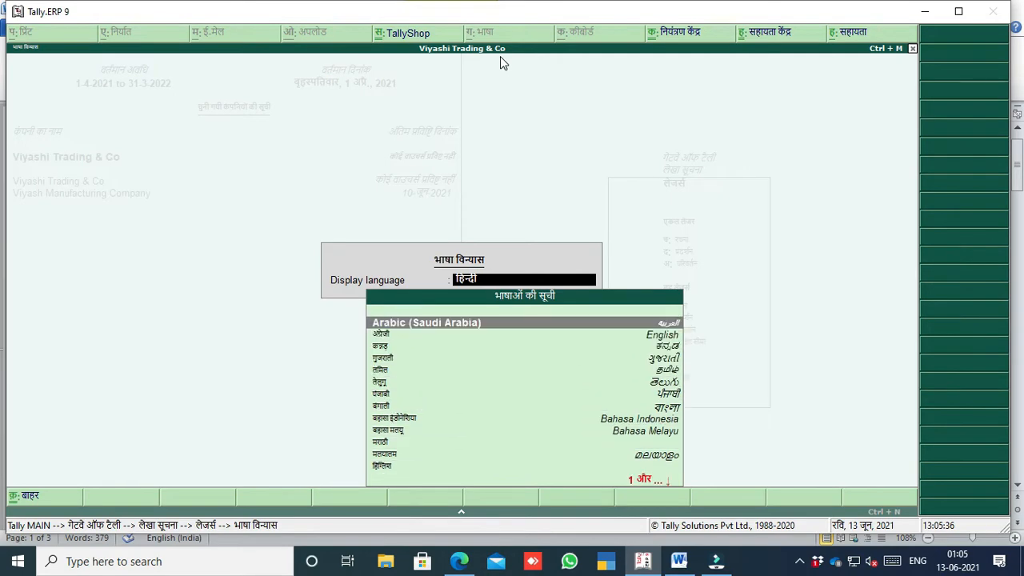
pyautogui.press('Down')
pyautogui.press('Down')
pyautogui.press('Up')
pyautogui.press('Return')
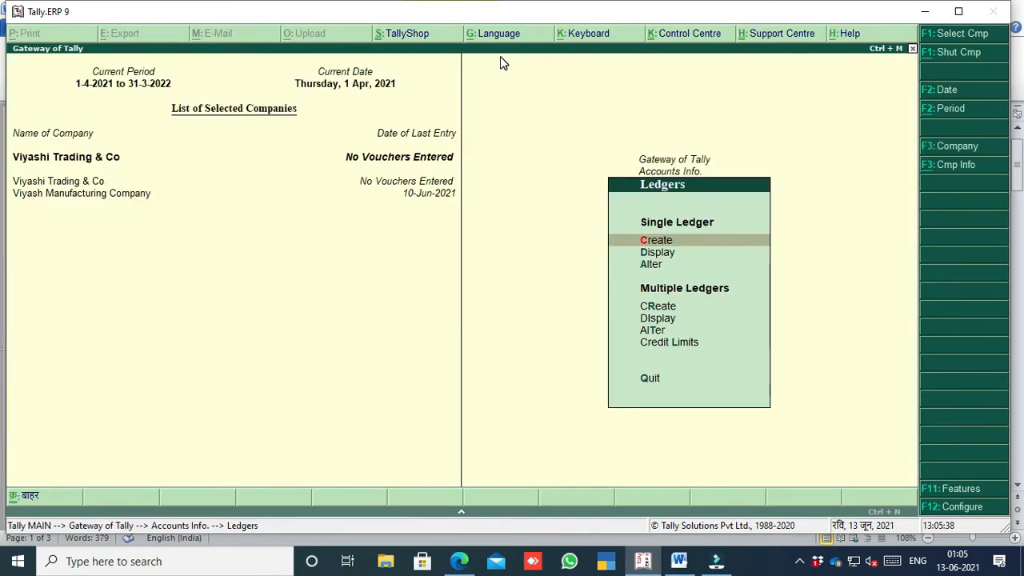
# Step: Set the display language back to Tamil
pyautogui.click(502, 33)
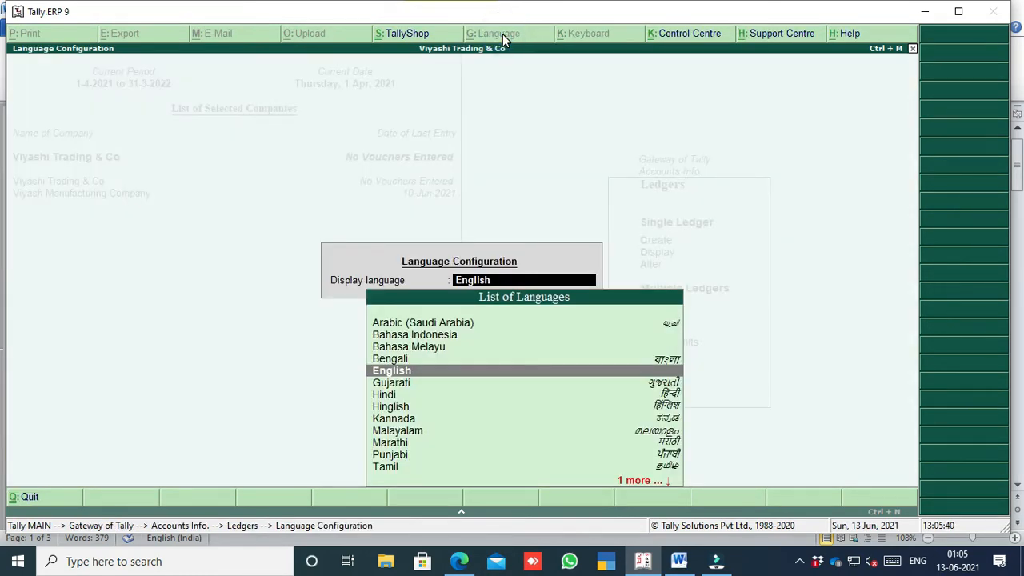
pyautogui.write('T')
pyautogui.press('Down')
pyautogui.press('Return')
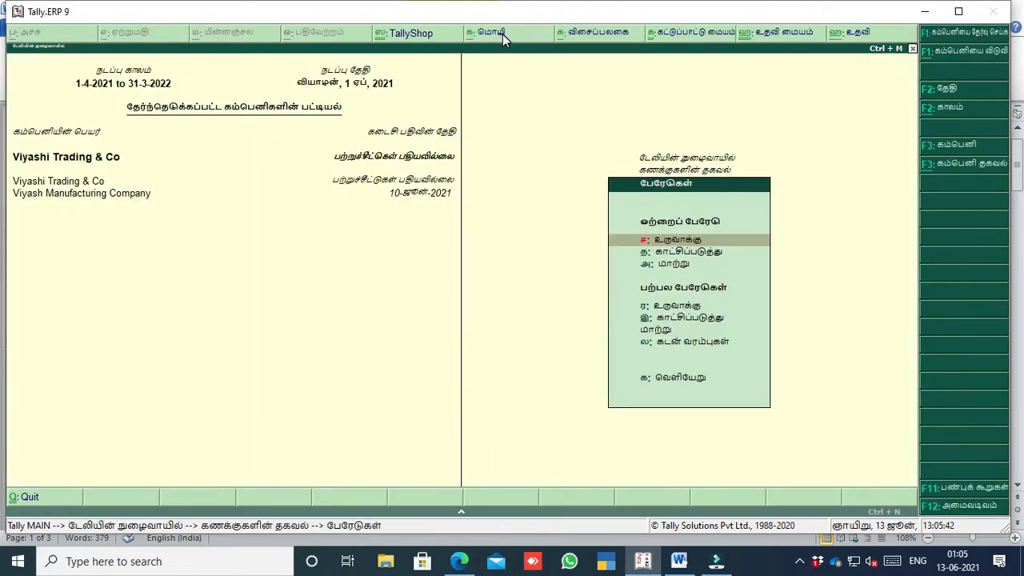
# Step: Return to the Gateway of Tally, open a new single ledger through the accounts info, and try த as its name
pyautogui.press('Escape')
pyautogui.press('Escape')
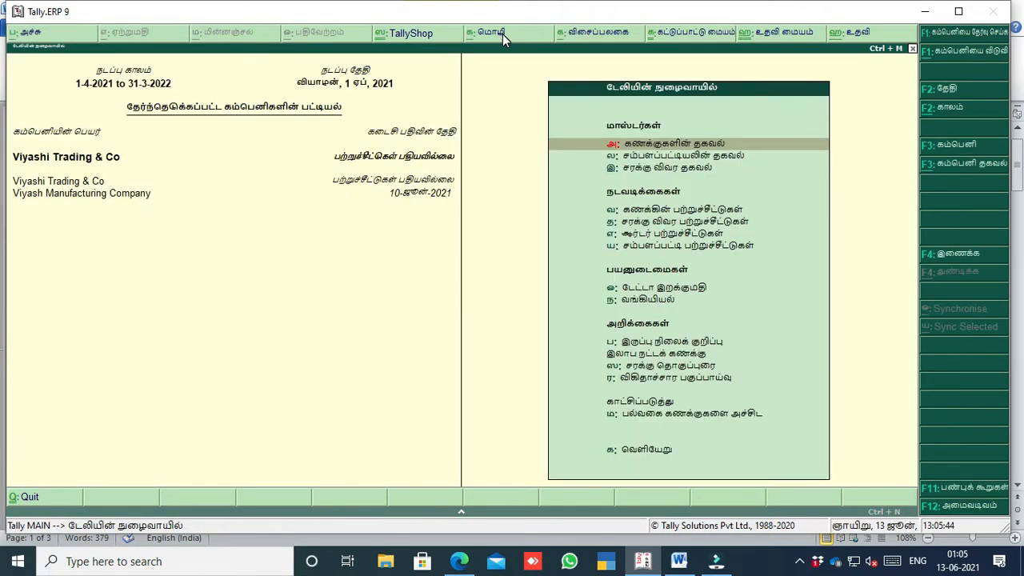
pyautogui.press('Return')
pyautogui.press('Down')
pyautogui.press('Return')
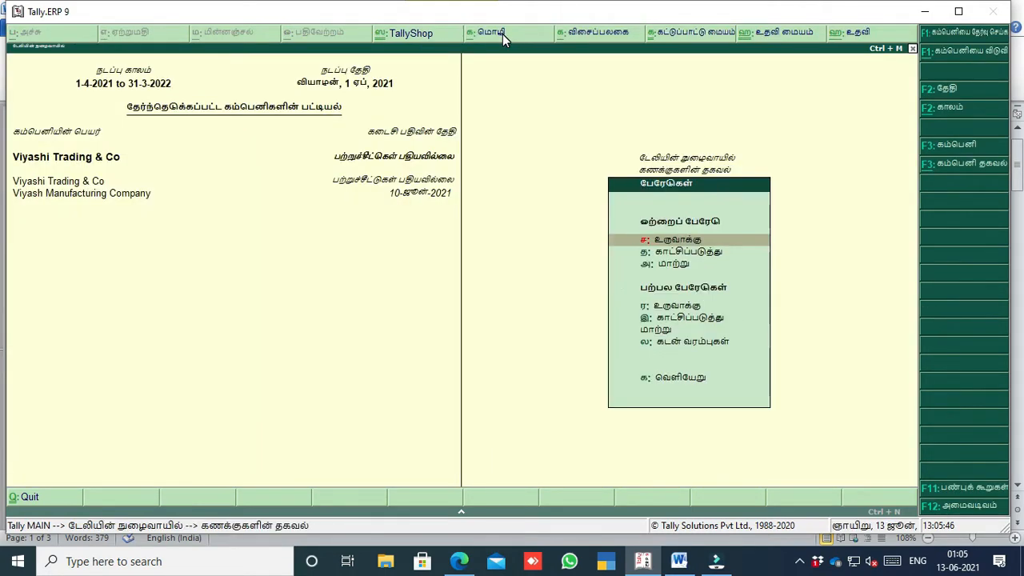
pyautogui.press('Return')
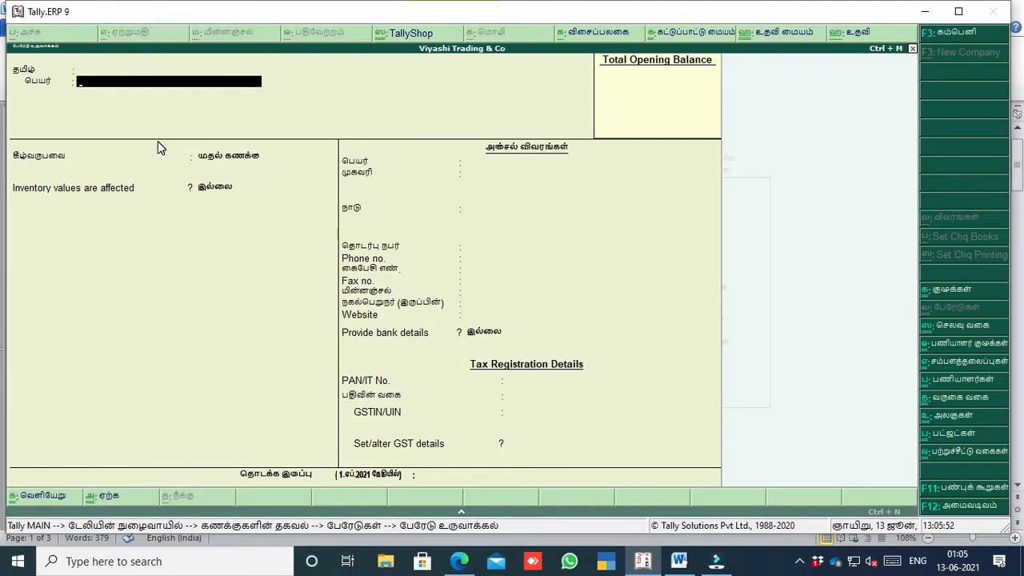
pyautogui.write('த')
pyautogui.press('Return')
pyautogui.press('Return')
pyautogui.press('Return')
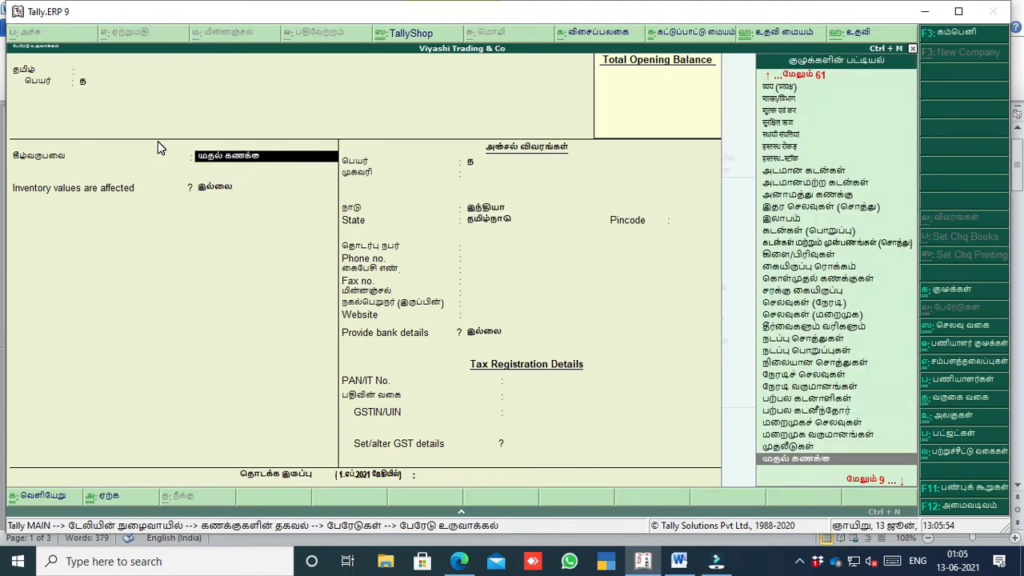
pyautogui.press('BackSpace')
pyautogui.press('BackSpace')
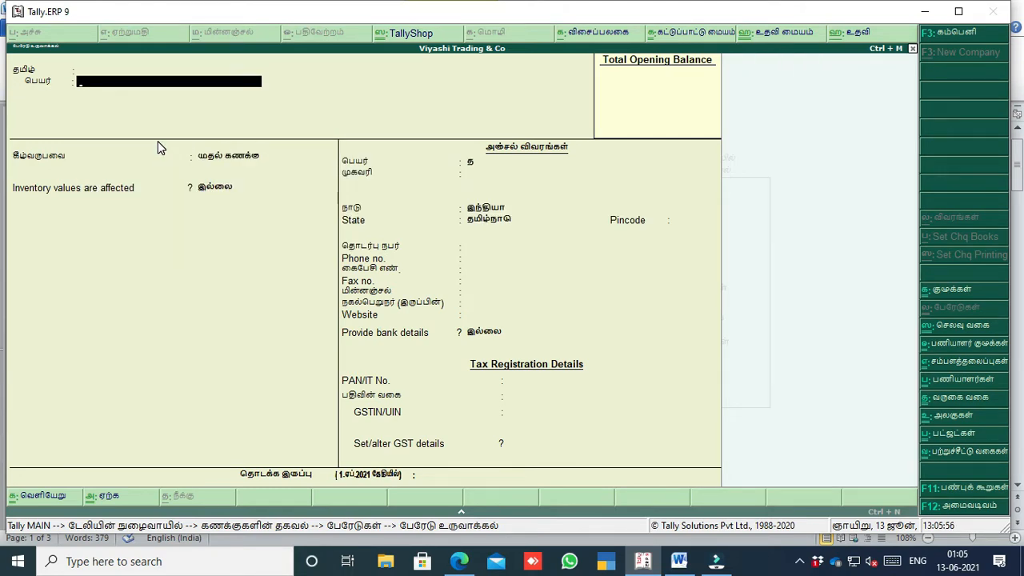
# Step: Name the new ledger முதல் and continue to the choice of its group
pyautogui.hotkey('ctrl', 'alt', 'v')
pyautogui.press('BackSpace')
pyautogui.press('BackSpace')
pyautogui.press('BackSpace')
pyautogui.press('BackSpace')
pyautogui.press('BackSpace')
pyautogui.press('BackSpace')
pyautogui.press('BackSpace')
pyautogui.press('Return')
pyautogui.press('Return')
pyautogui.press('Return')
pyautogui.press('Return')
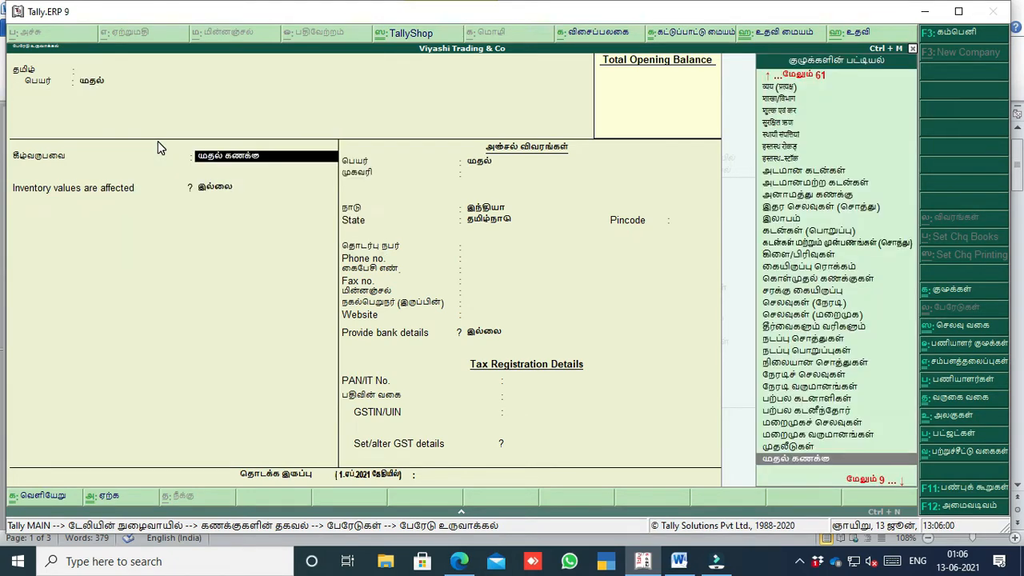
# Step: Place the ledger under முதல் கணக்கு, keep the default mailing and tax details, leave the opening balance empty, and save it
pyautogui.press('Return')
pyautogui.press('Return')
pyautogui.press('Return')
pyautogui.press('Return')
pyautogui.press('Return')
pyautogui.press('Return')
pyautogui.press('Return')
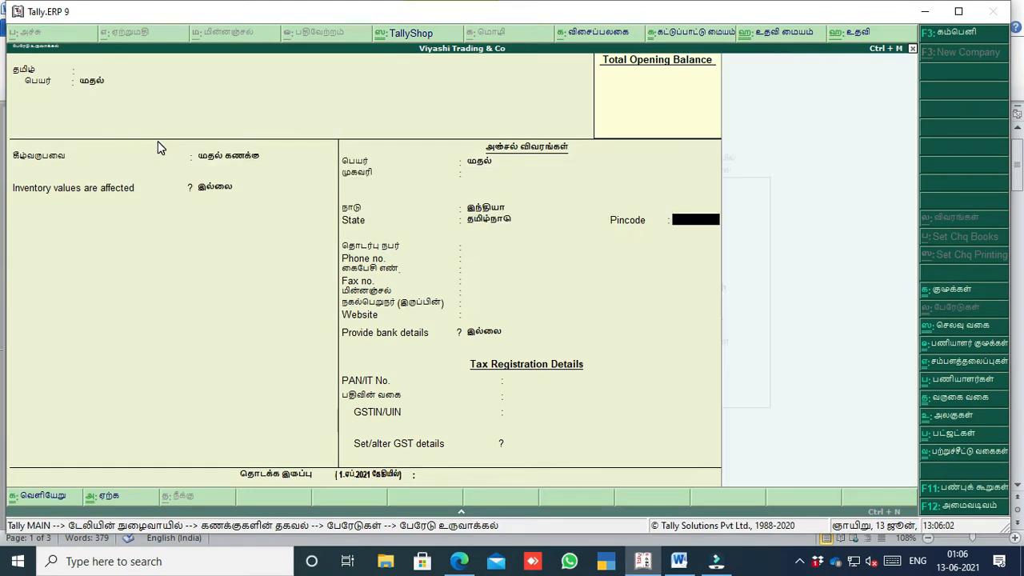
pyautogui.press('Return')
pyautogui.press('Return')
pyautogui.press('Return')
pyautogui.press('Return')
pyautogui.press('Return')
pyautogui.press('Return')
pyautogui.press('Return')
pyautogui.press('Return')
pyautogui.press('Return')
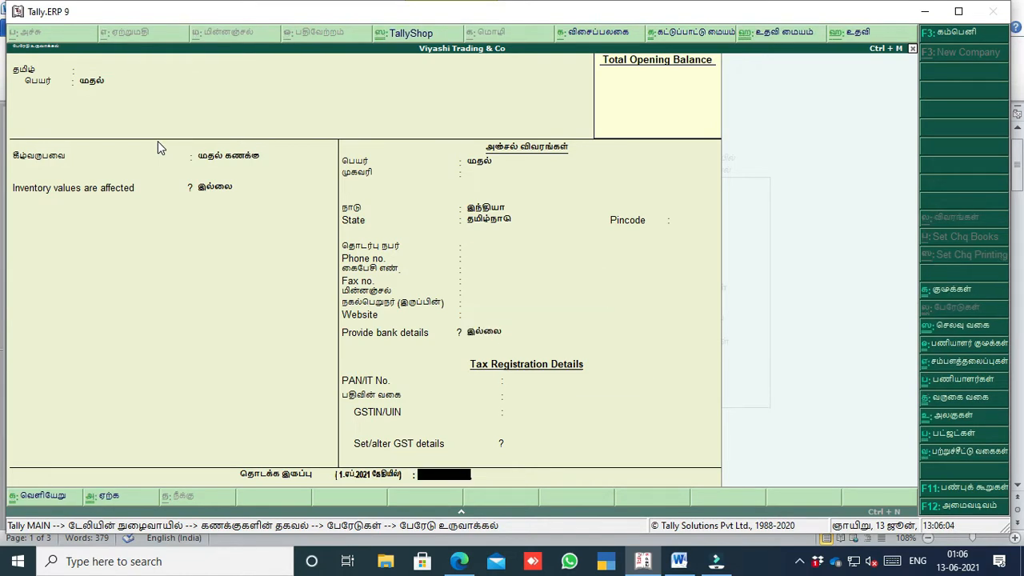
pyautogui.press('Return')
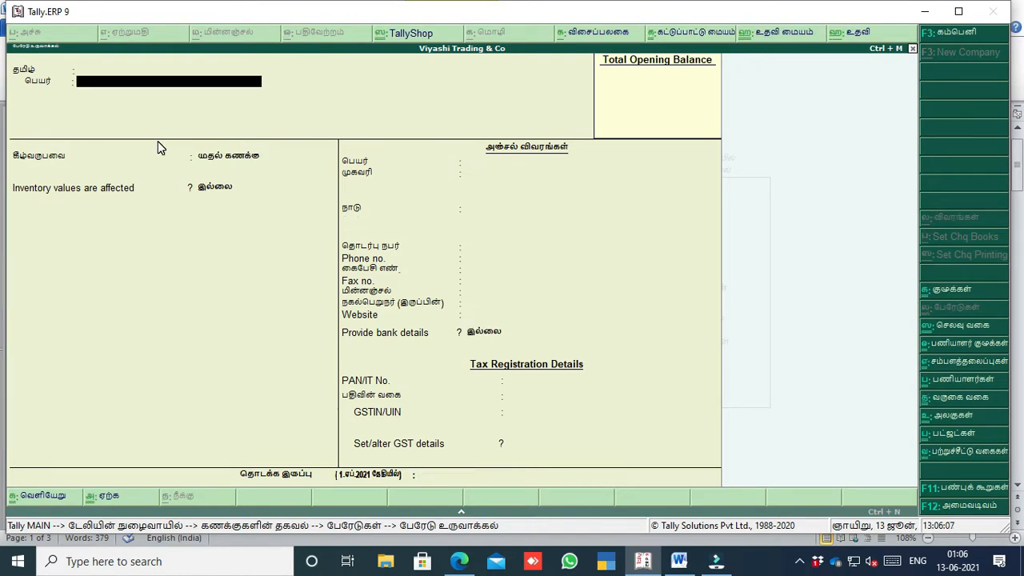
# Step: Leave the ledger creation form and set the display language to English
pyautogui.press('Escape')
pyautogui.press('Return')
pyautogui.click(486, 36)
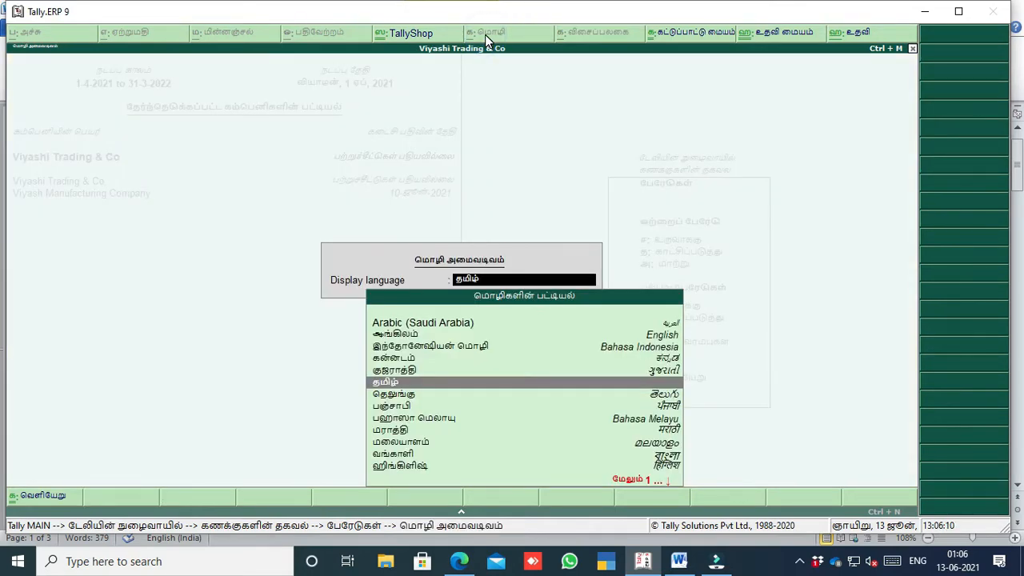
pyautogui.write('e')
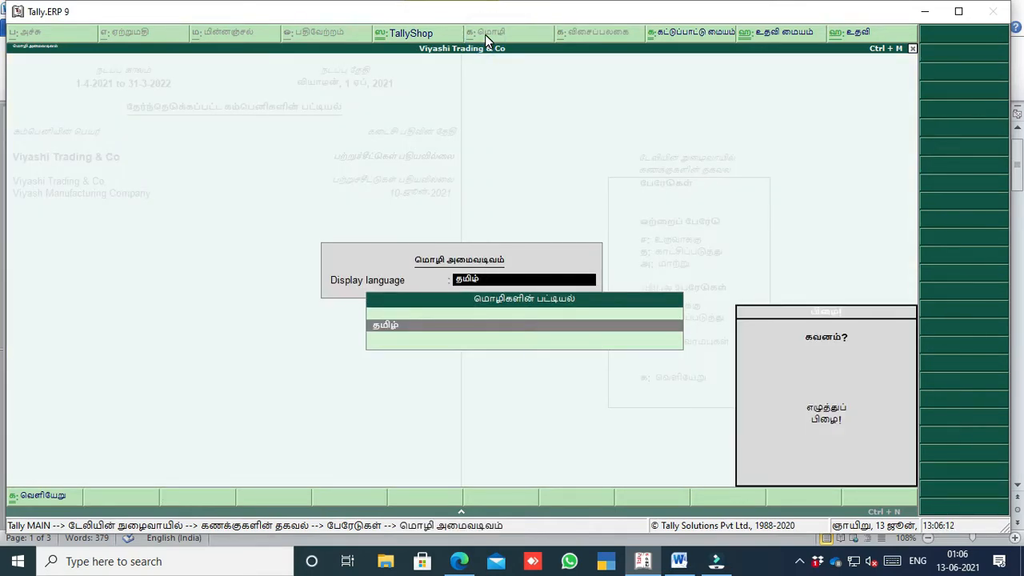
pyautogui.press('BackSpace')
pyautogui.press('Down')
pyautogui.press('Return')
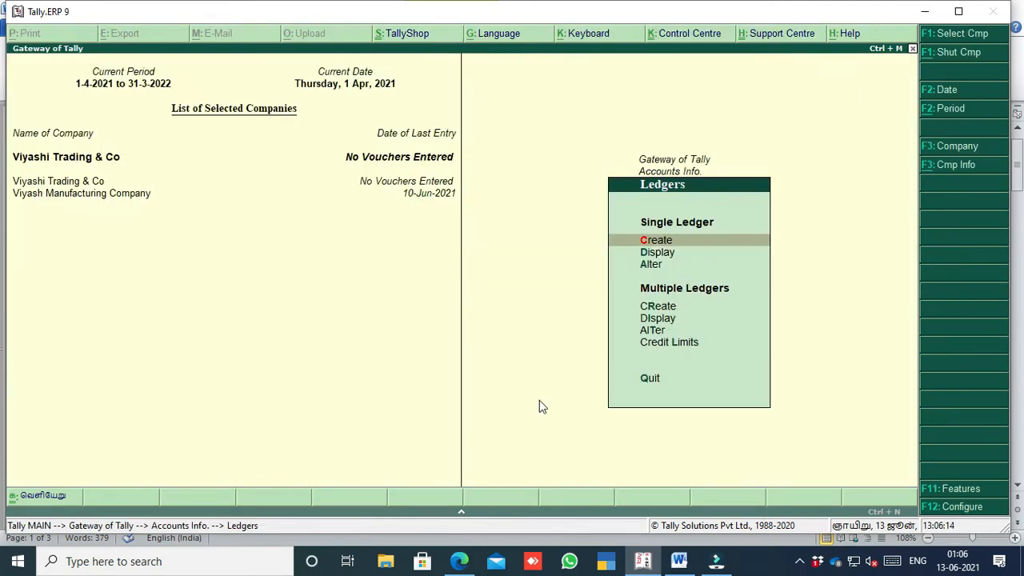
# Step: Check the shortcut list in Word, and set the keyboard language in Tally.ERP 9 to English (India) (System)
pyautogui.click(678, 561)
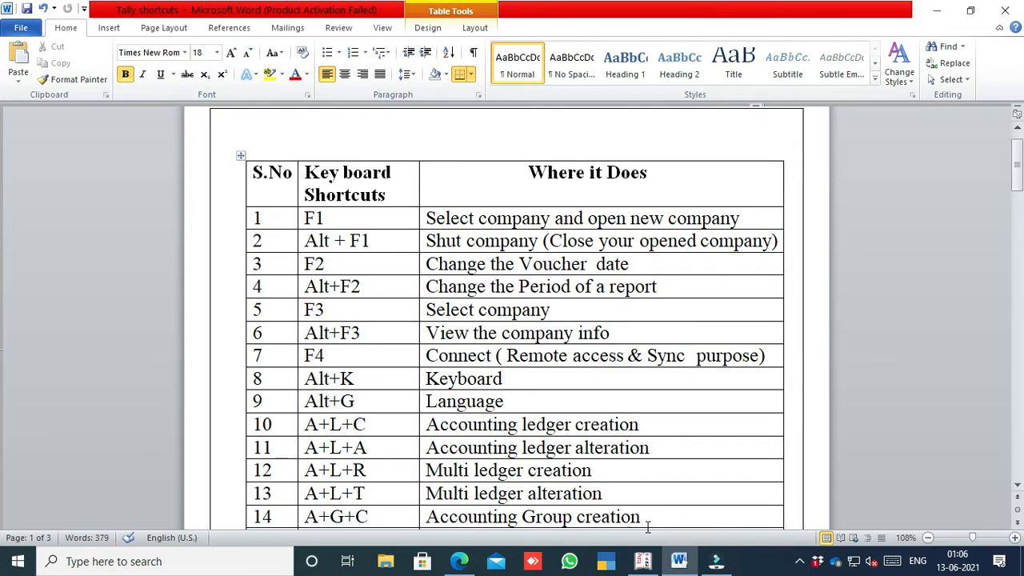
pyautogui.click(643, 560)
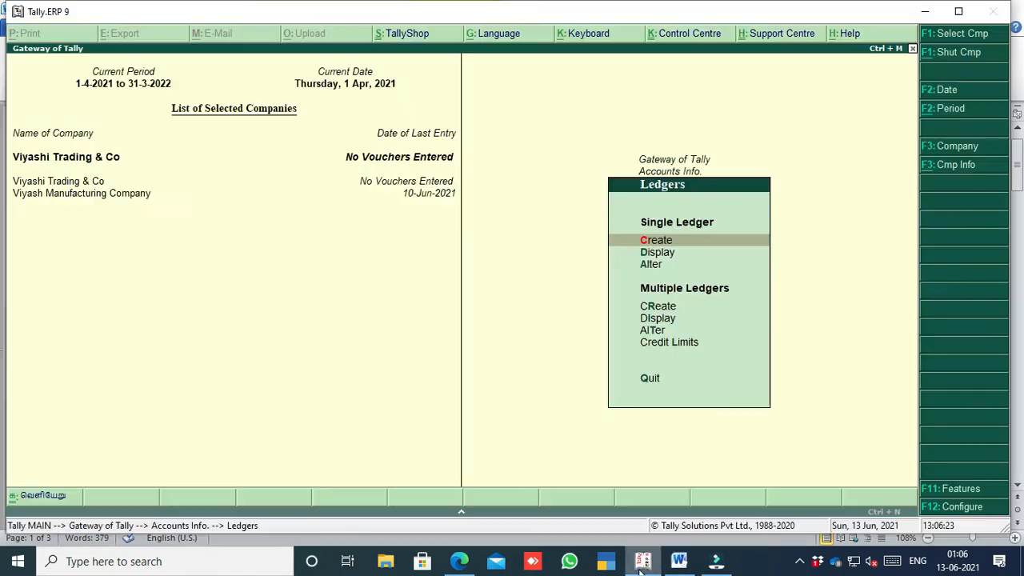
pyautogui.click(579, 40)
pyautogui.press('Down')
pyautogui.press('Return')
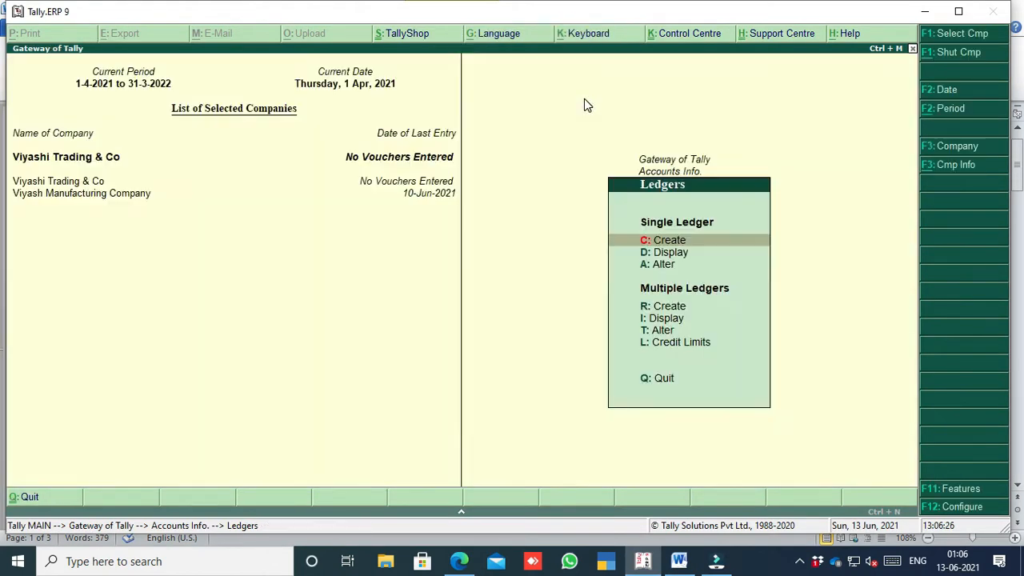
# Step: View the single ledger creation form under Accounts Info. and Ledgers, and return to the Gateway of Tally without saving
pyautogui.press('Escape')
pyautogui.press('Escape')
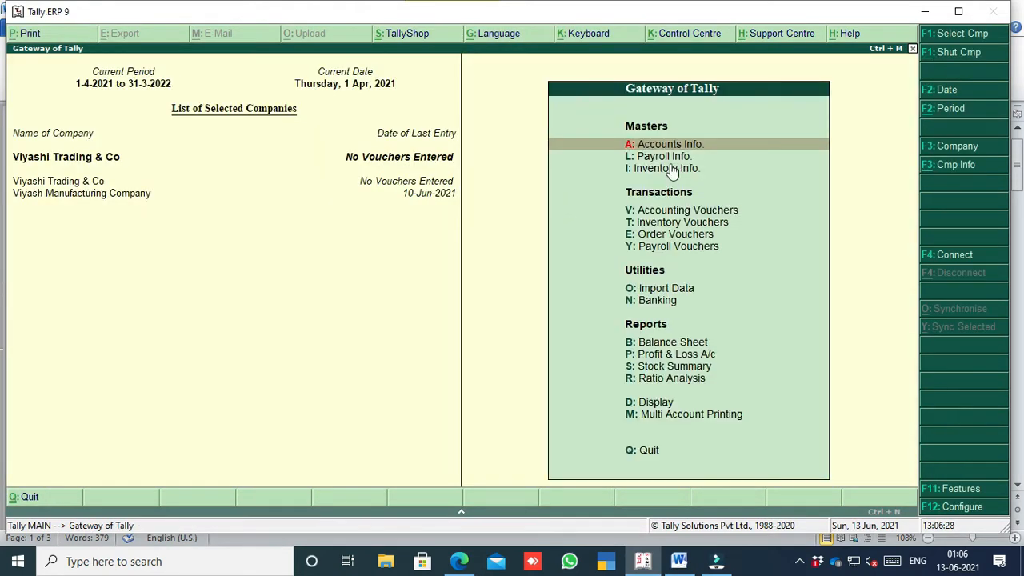
pyautogui.press('Return')
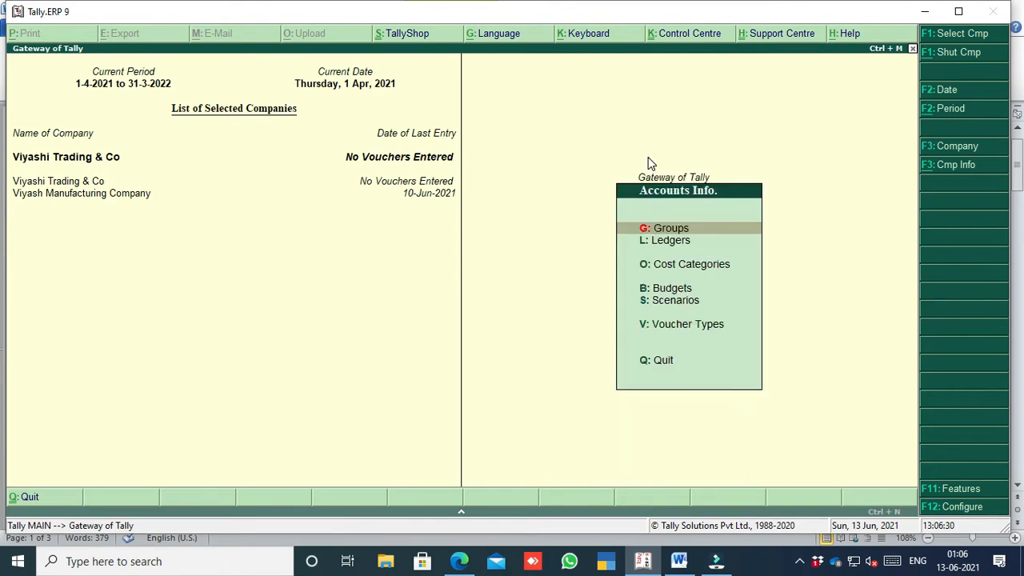
pyautogui.press('l')
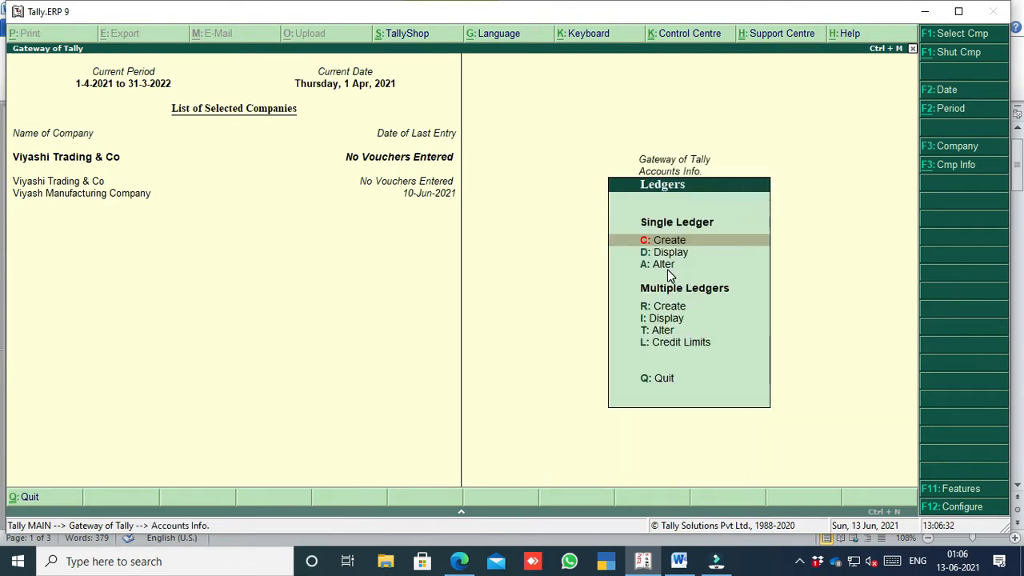
pyautogui.press('Return')
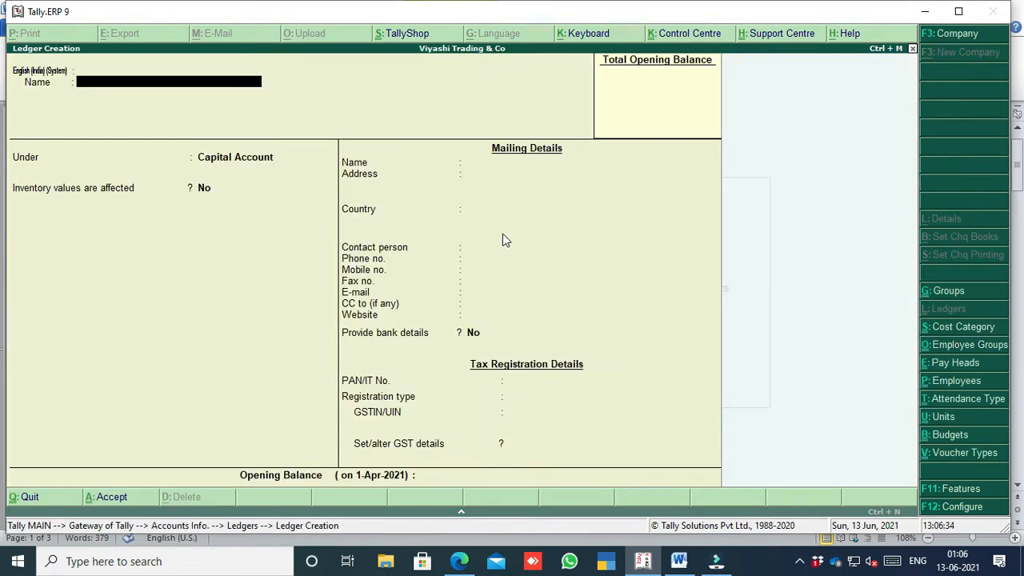
pyautogui.press('Escape')
pyautogui.press('y')
pyautogui.press('Escape')
pyautogui.press('Escape')
pyautogui.press('Escape')
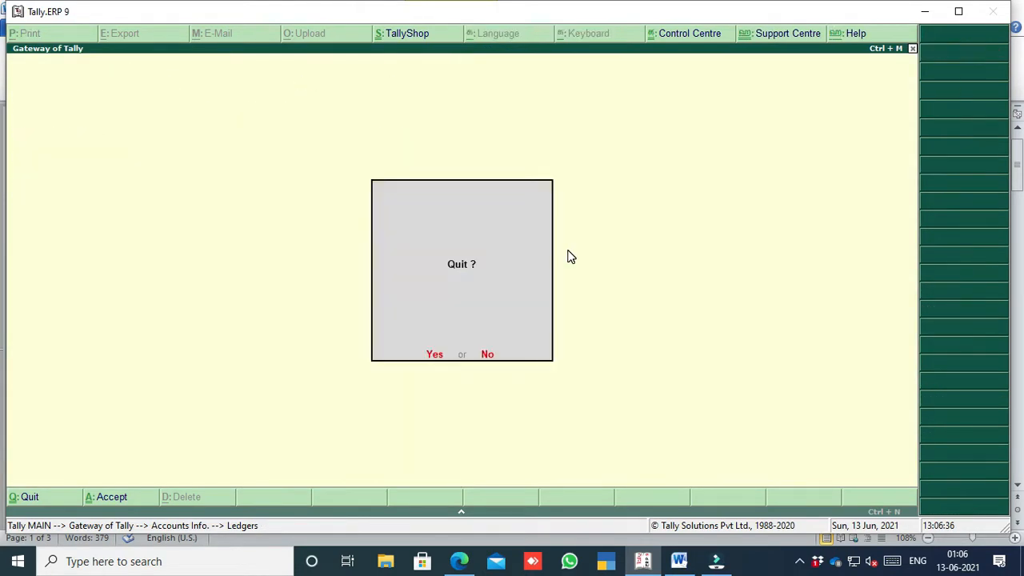
pyautogui.press('Escape')
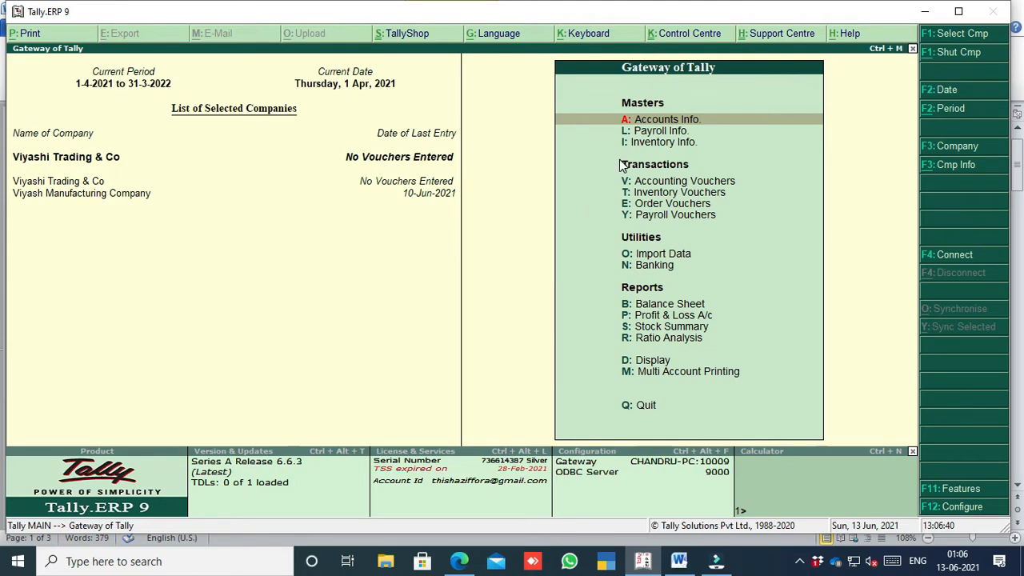
# Step: Show the accounting ledger creation shortcut from the Gateway of Tally, and leave the form without entering anything
pyautogui.press('a')
pyautogui.press('l')
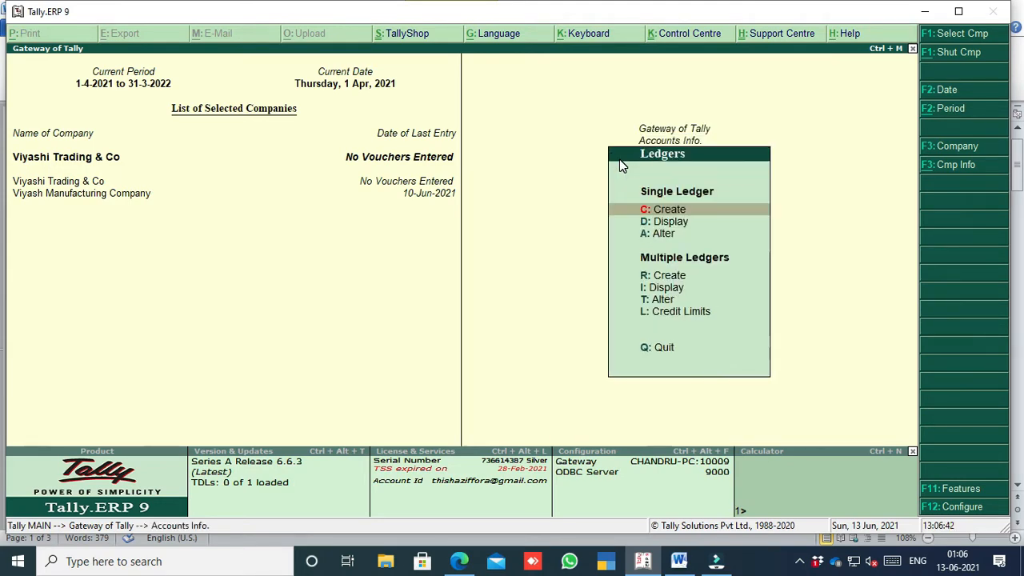
pyautogui.press('c')
pyautogui.press('Escape')
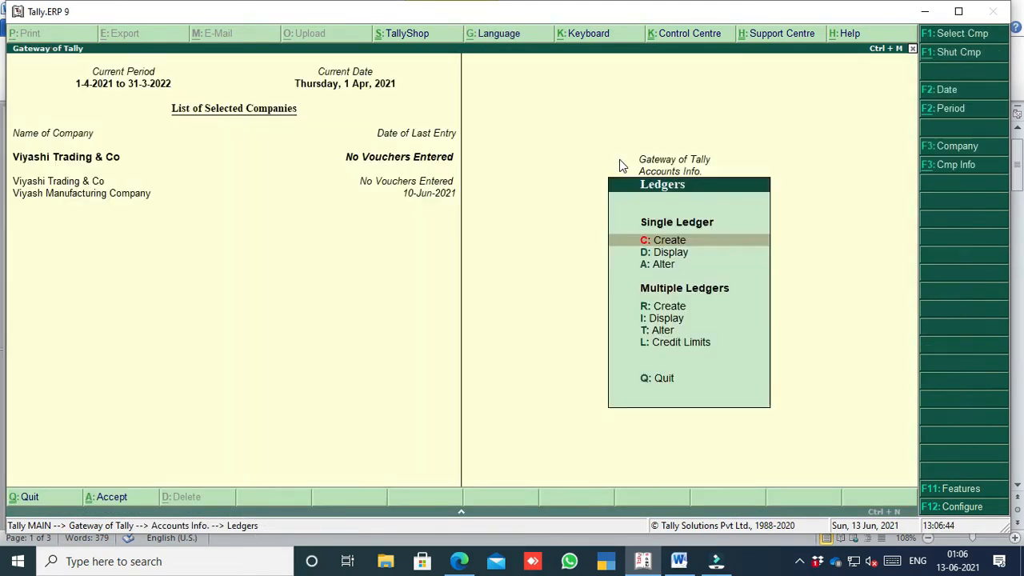
pyautogui.press('Escape')
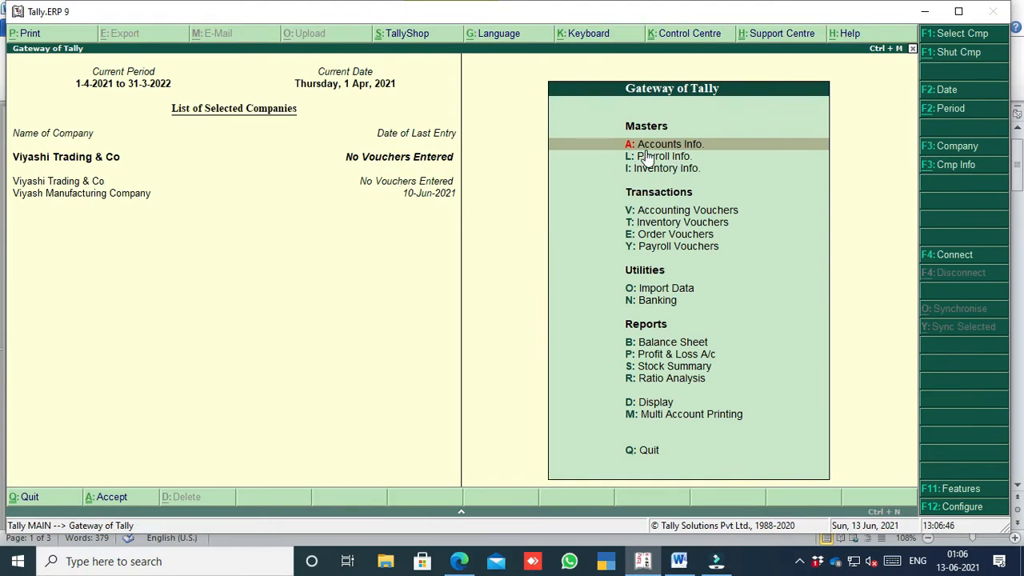
# Step: Check the accounting ledger alteration shortcut in the Word list, and go to single ledger alteration under Accounts Info. in Tally.ERP 9
pyautogui.click(679, 560)
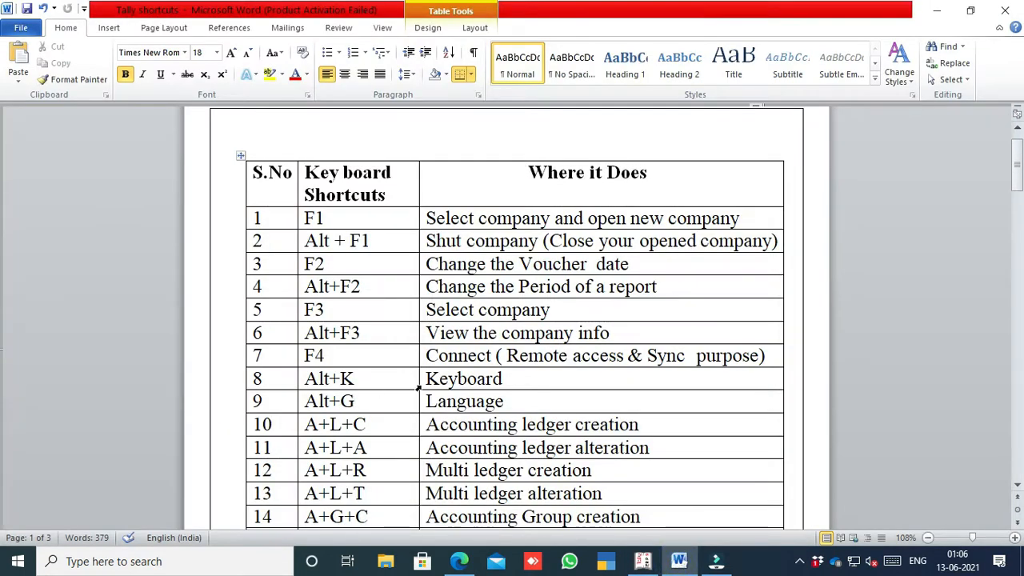
pyautogui.scroll(-1, 447, 329)
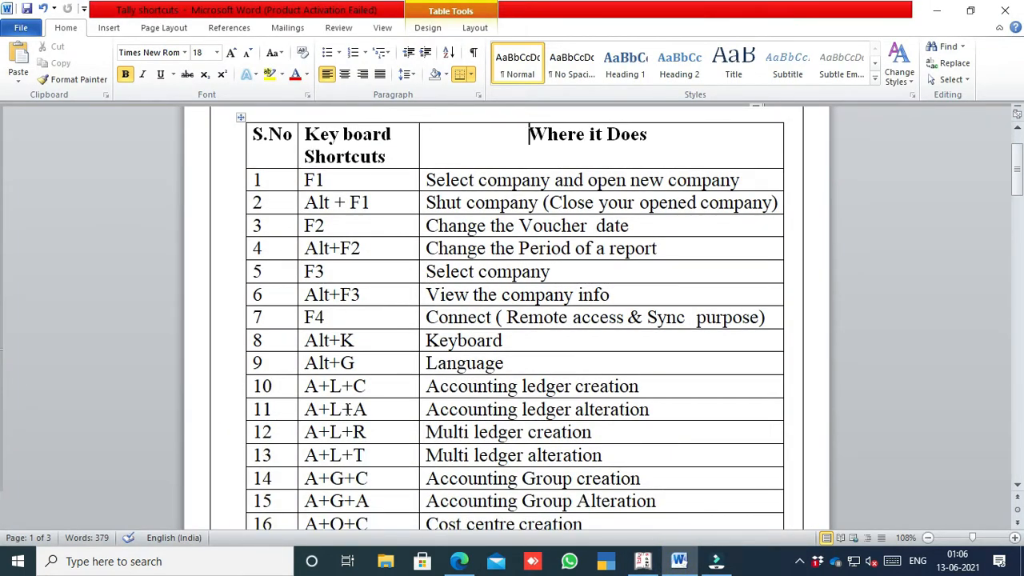
pyautogui.click(642, 562)
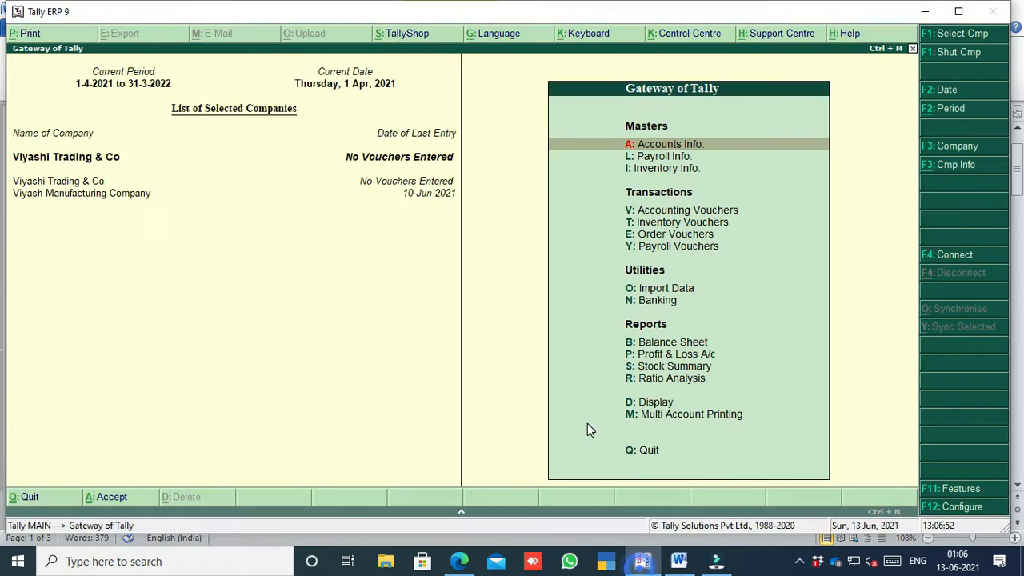
pyautogui.press('Return')
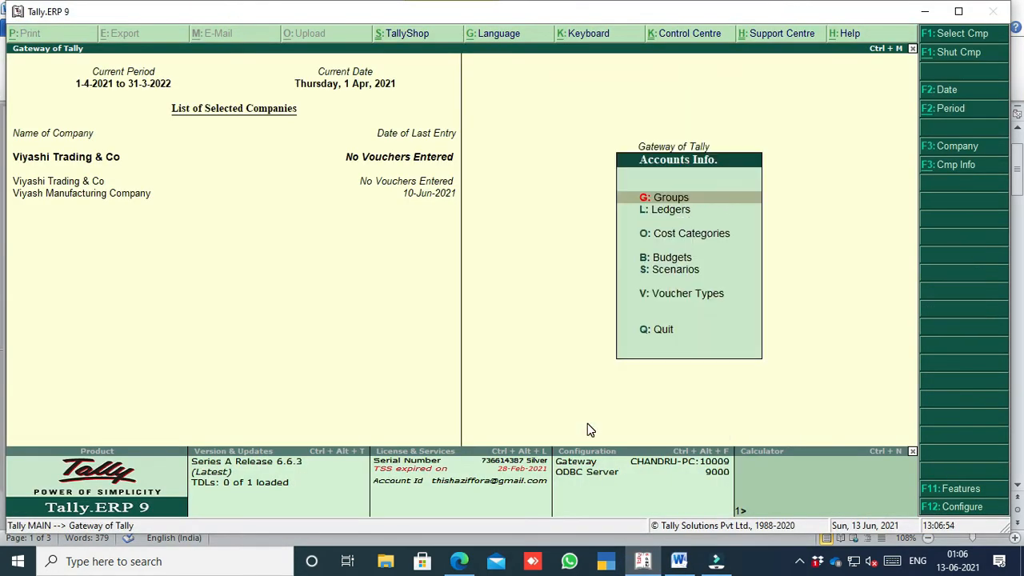
pyautogui.press('Down')
pyautogui.press('Return')
pyautogui.press('Down')
pyautogui.press('Down')
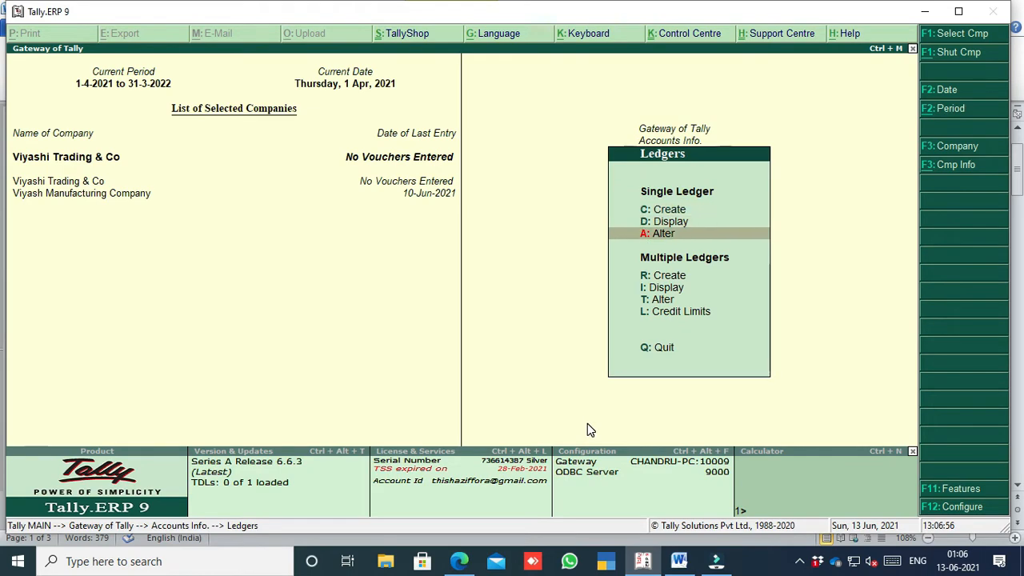
# Step: View the alteration form of the Tamil-named ledger முதல், and return to the Gateway of Tally without changing anything
pyautogui.press('Return')
pyautogui.press('Down')
pyautogui.press('Down')
pyautogui.press('Down')
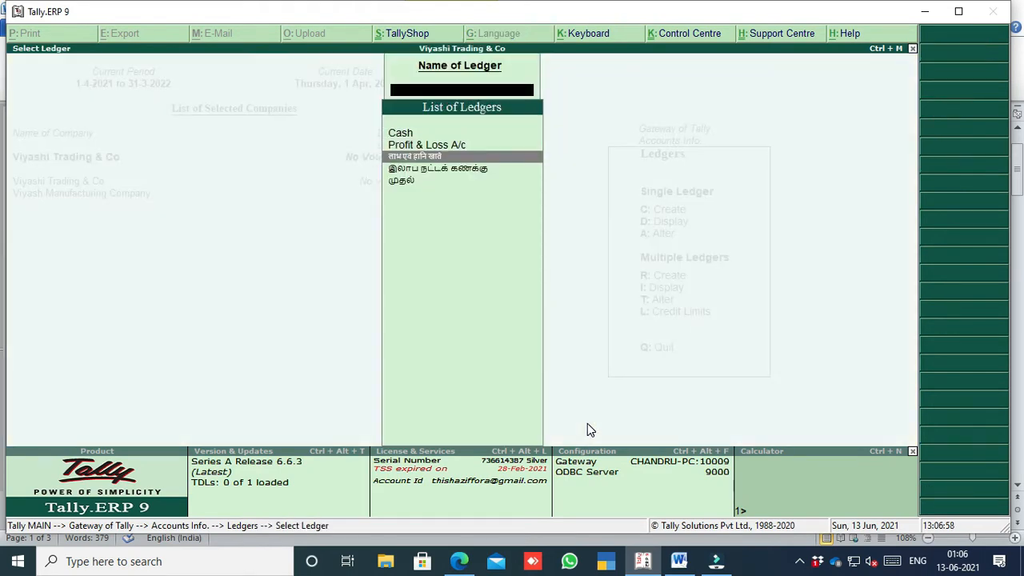
pyautogui.press('Down')
pyautogui.press('Return')
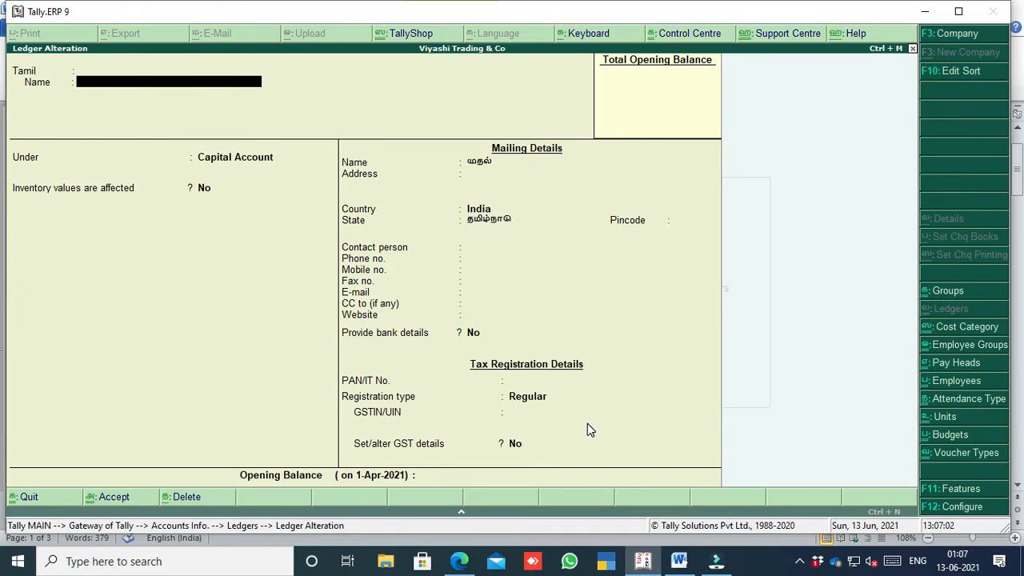
pyautogui.press('Escape')
pyautogui.press('Return')
pyautogui.press('Escape')
pyautogui.press('Escape')
pyautogui.press('Escape')
pyautogui.press('Escape')
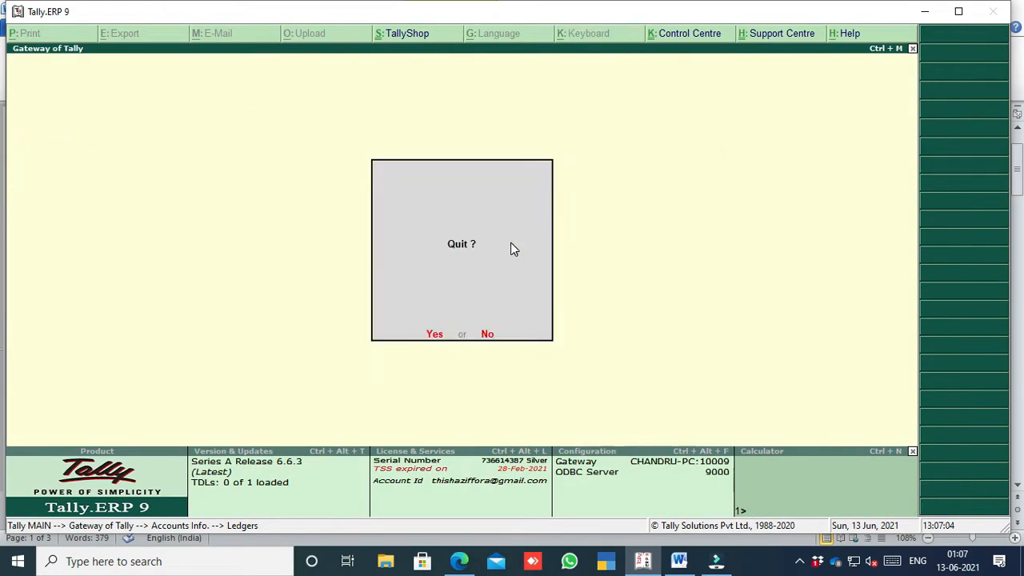
pyautogui.press('Escape')
# Step: Check the multi ledger creation shortcut in Word, and open the Multi Ledger Creation form in Tally.ERP 9
pyautogui.click(678, 562)
pyautogui.scroll(-1, 418, 365)
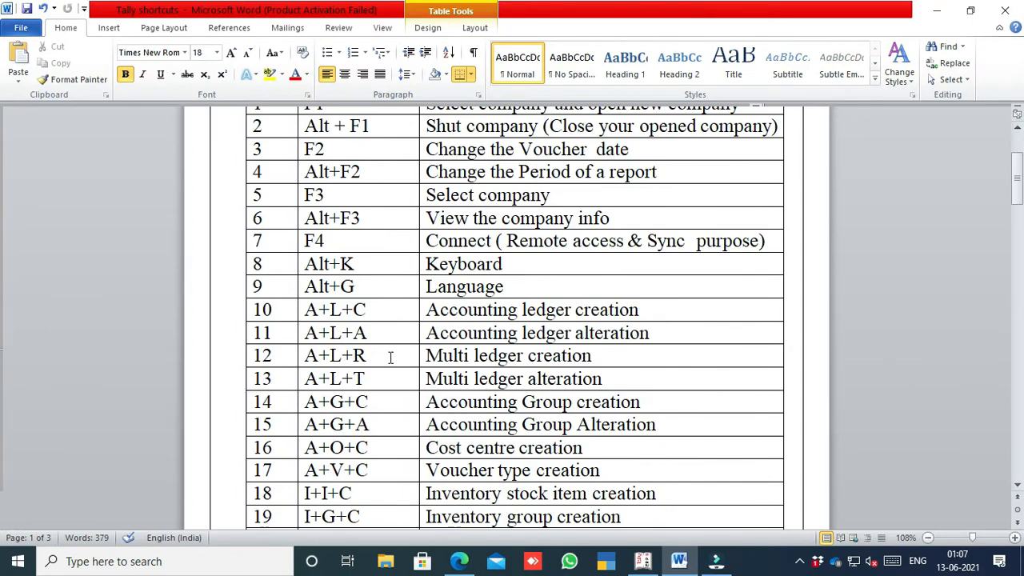
pyautogui.click(639, 563)
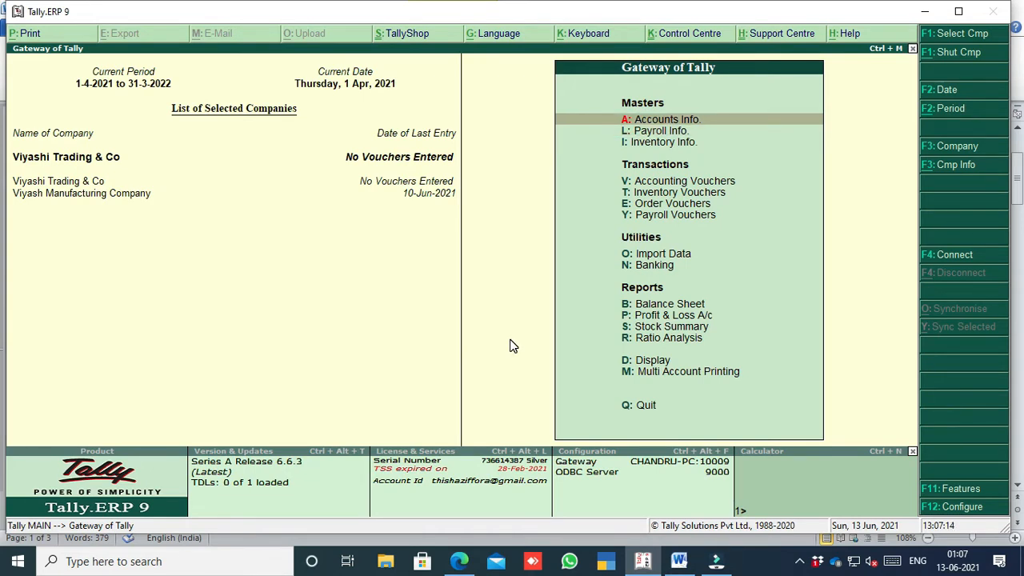
pyautogui.press('Return')
pyautogui.press('Down')
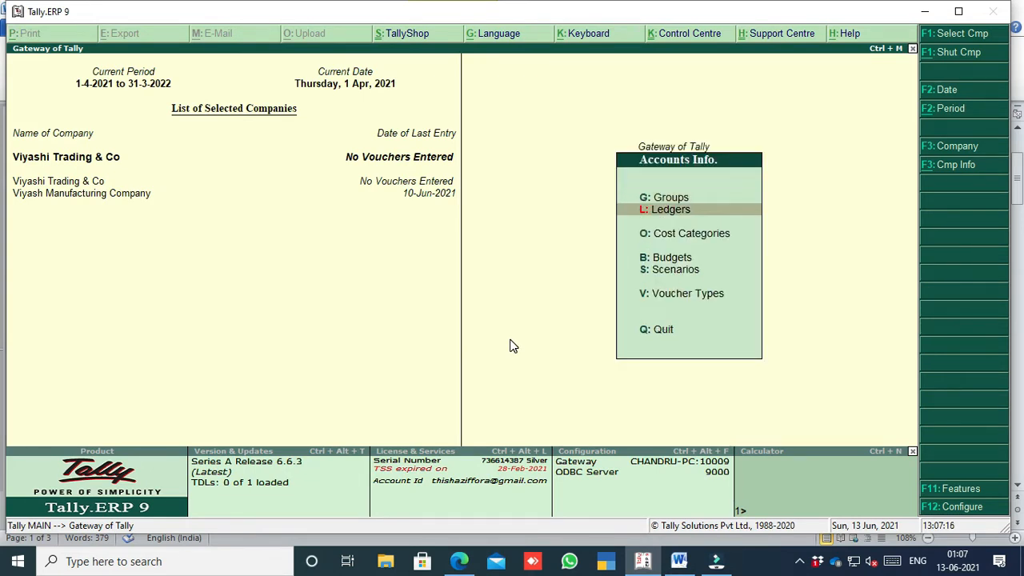
pyautogui.press('Return')
pyautogui.press('Down')
pyautogui.press('Down')
pyautogui.press('Down')
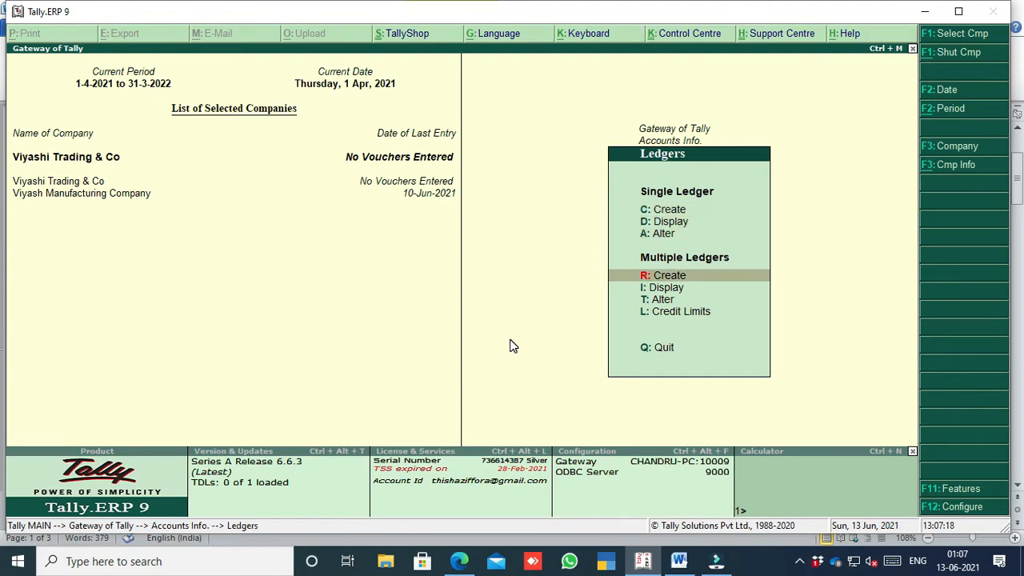
pyautogui.press('Return')
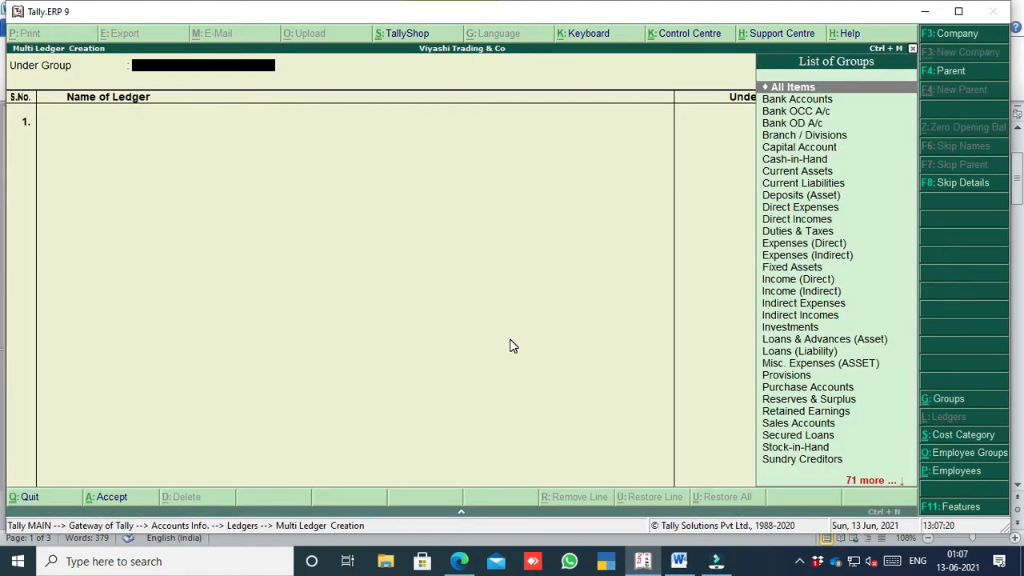
# Step: Create the ledgers Cstomer A and Customer B together under the Sundry Debtors group, without opening balances, and save them
pyautogui.write('sun')
pyautogui.press('Down')
pyautogui.press('Return')
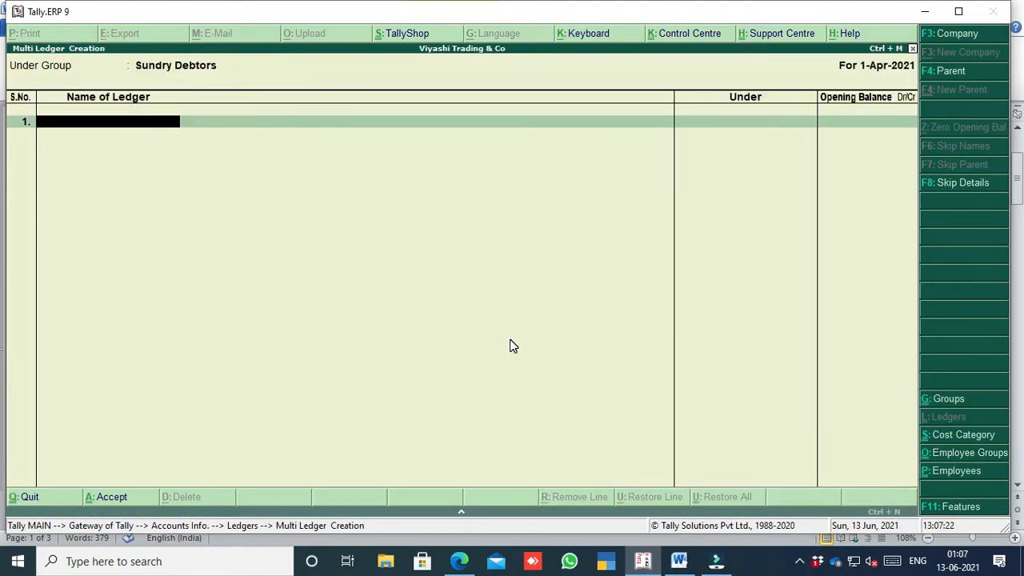
pyautogui.write('Cstomer a')
pyautogui.press('Return')
pyautogui.press('Return')
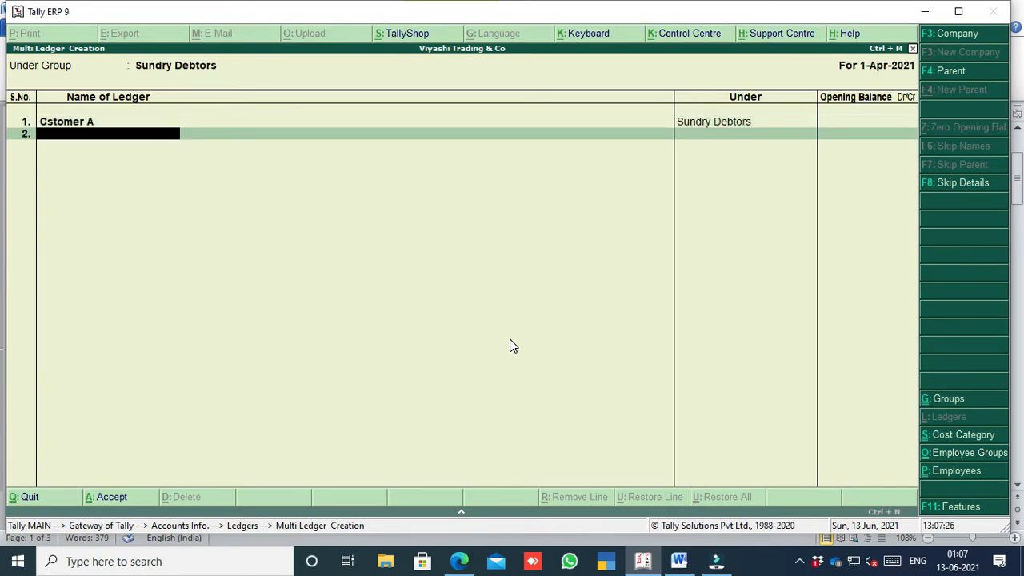
pyautogui.write('Customer b')
pyautogui.press('Return')
pyautogui.press('Return')
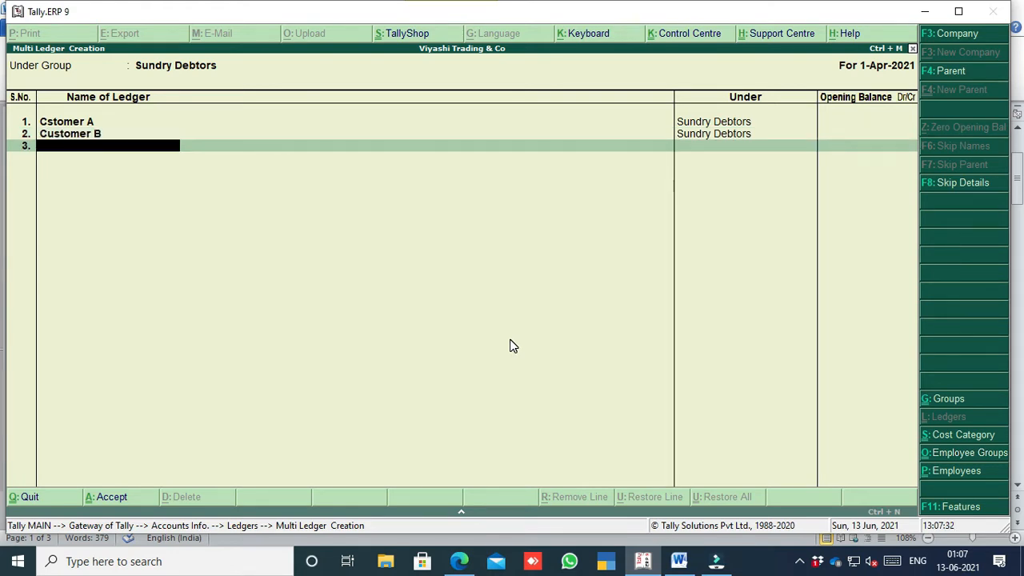
pyautogui.press('Return')
pyautogui.press('Return')
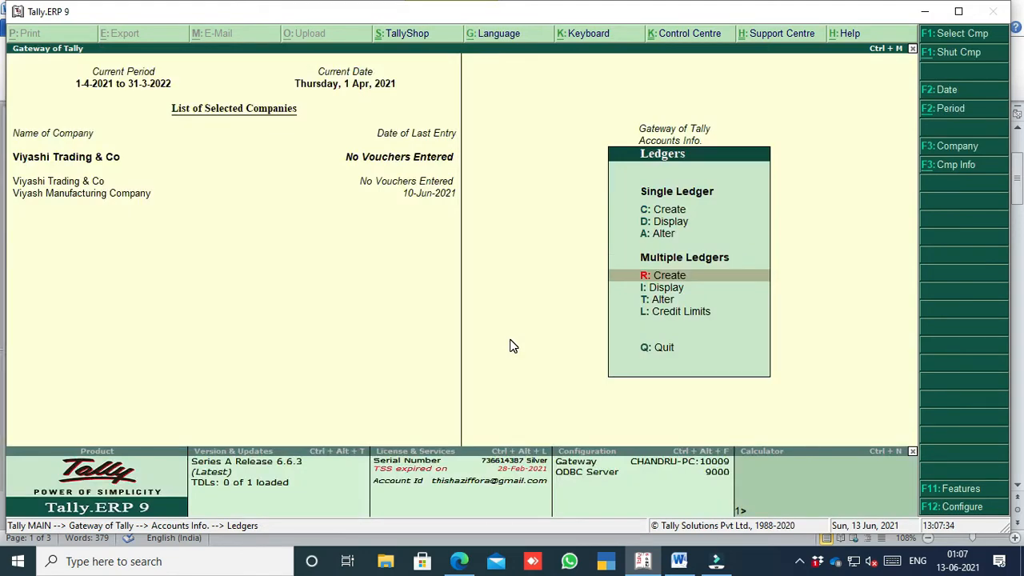
# Step: Check the multi ledger alteration shortcut in Word, and return to the Gateway of Tally in Tally.ERP 9
pyautogui.click(679, 561)
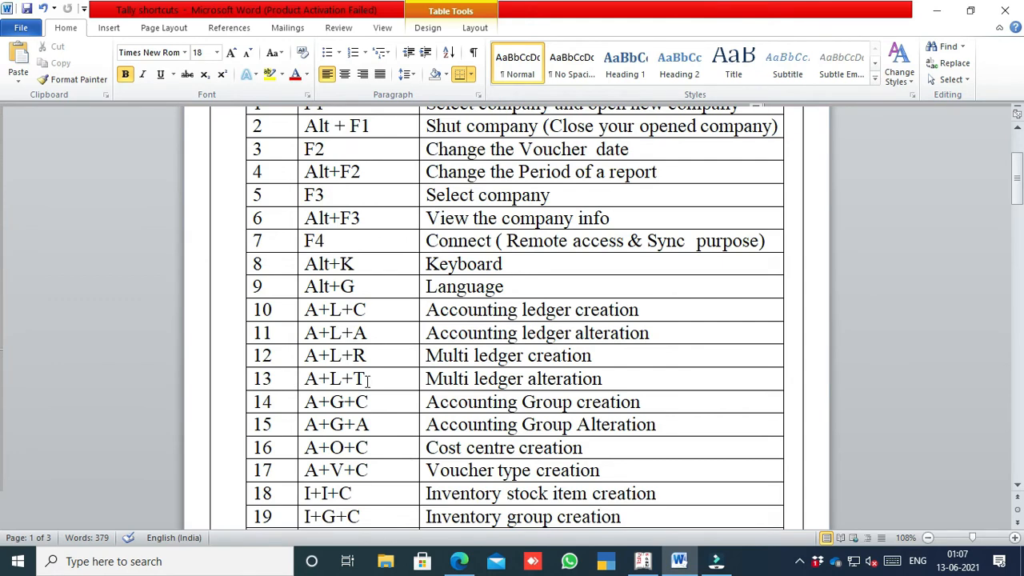
pyautogui.click(642, 561)
pyautogui.press('Escape')
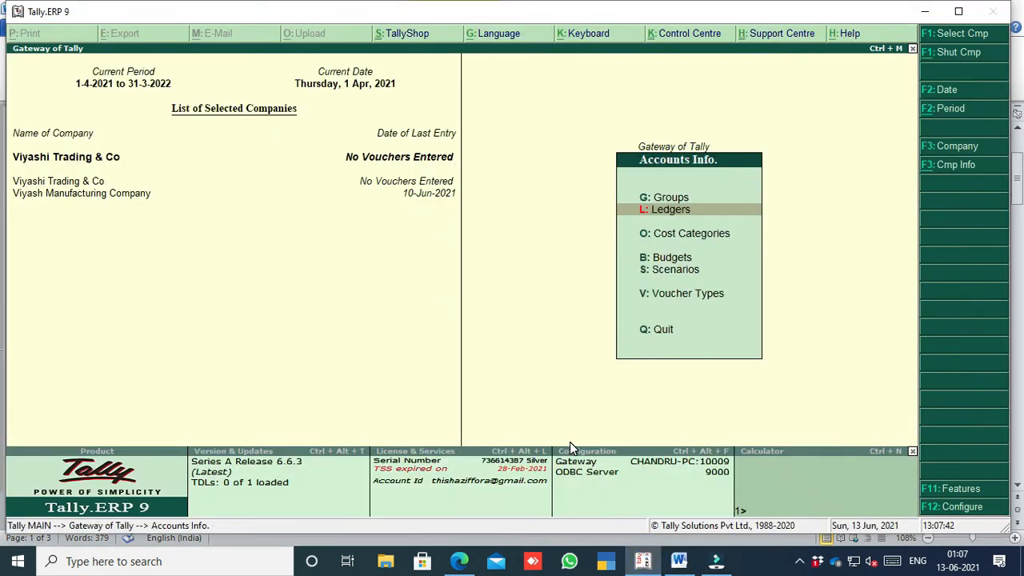
pyautogui.press('Escape')
pyautogui.press('Escape')
pyautogui.press('Escape')
# Step: Open Multi Ledger Alteration from Accounts Info. for the Sundry Debtors group
pyautogui.press('Return')
pyautogui.press('Down')
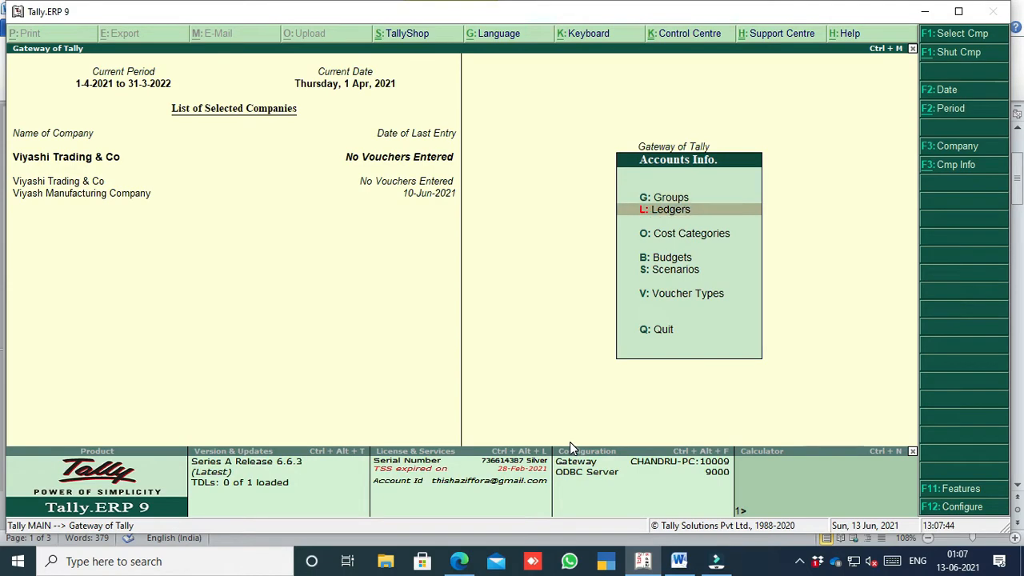
pyautogui.press('Return')
pyautogui.press('Down')
pyautogui.press('Down')
pyautogui.press('Down')
pyautogui.press('Down')
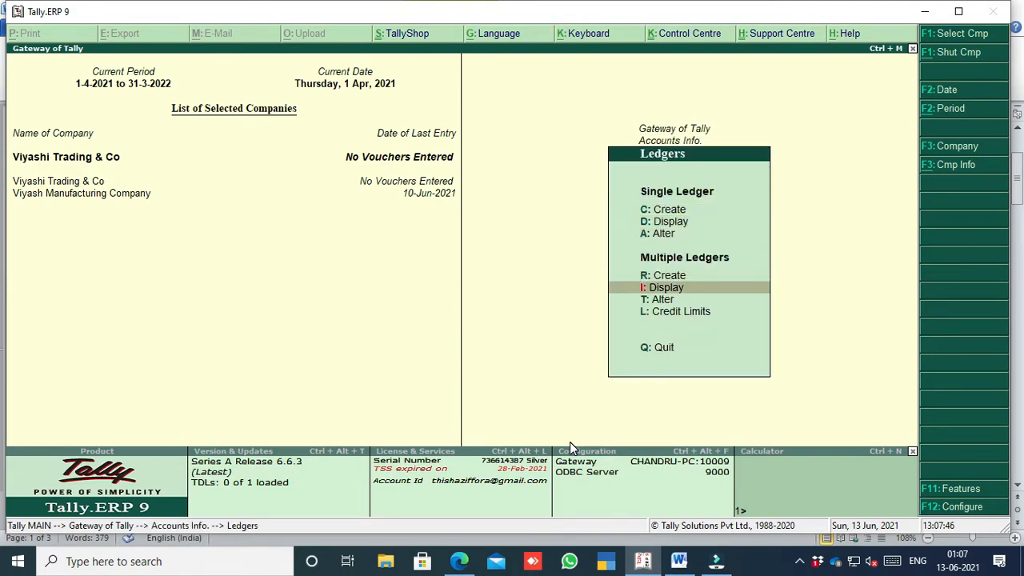
pyautogui.press('Down')
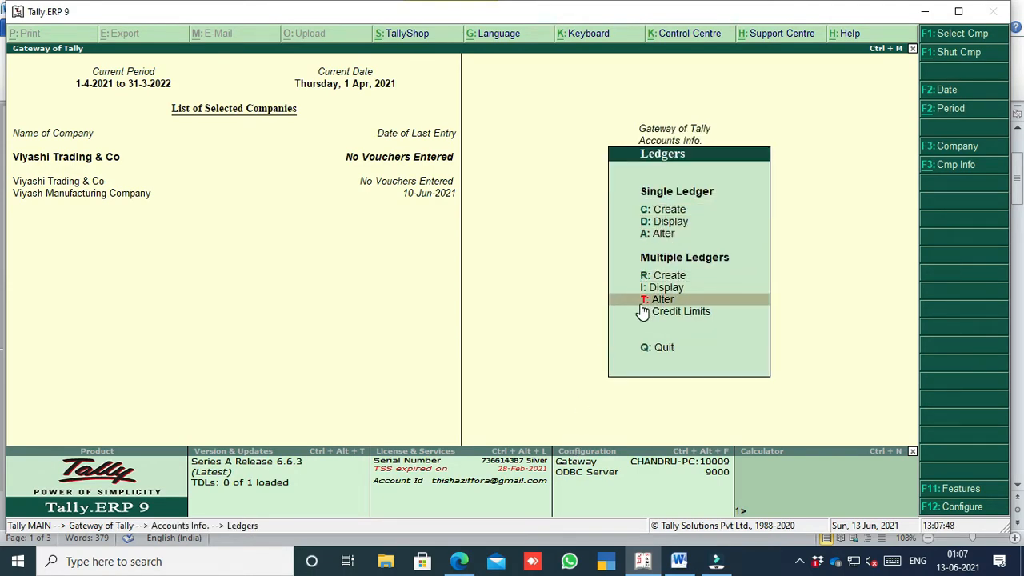
pyautogui.press('Return')
pyautogui.write('sun')
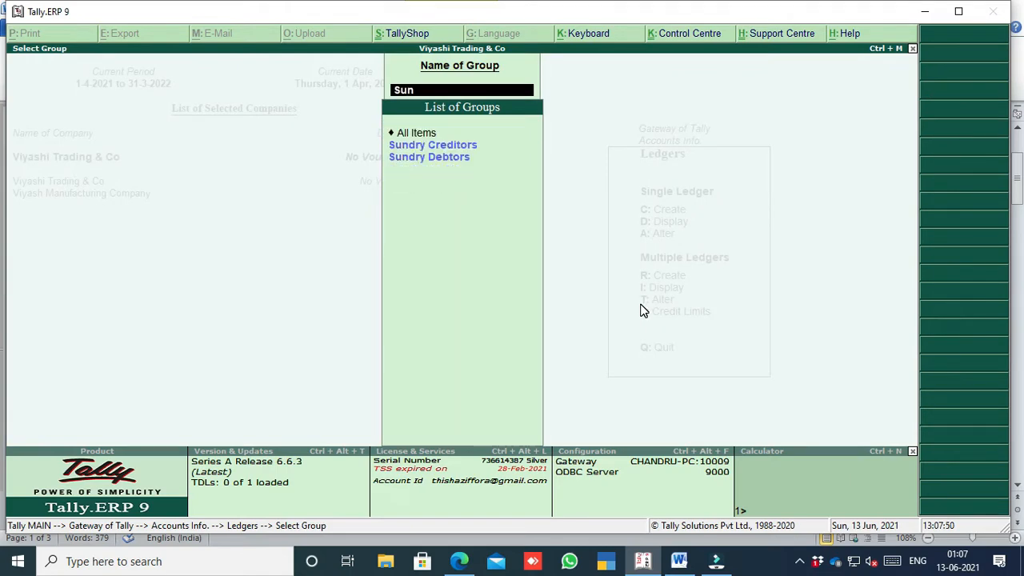
pyautogui.press('Down')
pyautogui.press('Return')
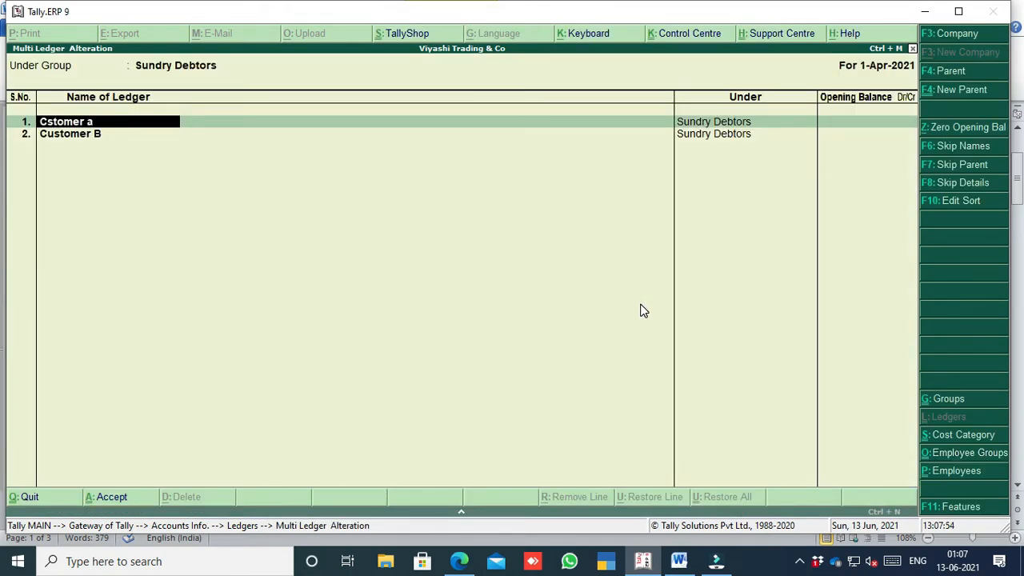
# Step: Rename the two Sundry Debtors ledgers as Cstomer Abc and Customer Cbd, and save the alteration
pyautogui.write('bc')
pyautogui.press('Return')
pyautogui.press('Return')
pyautogui.press('Return')
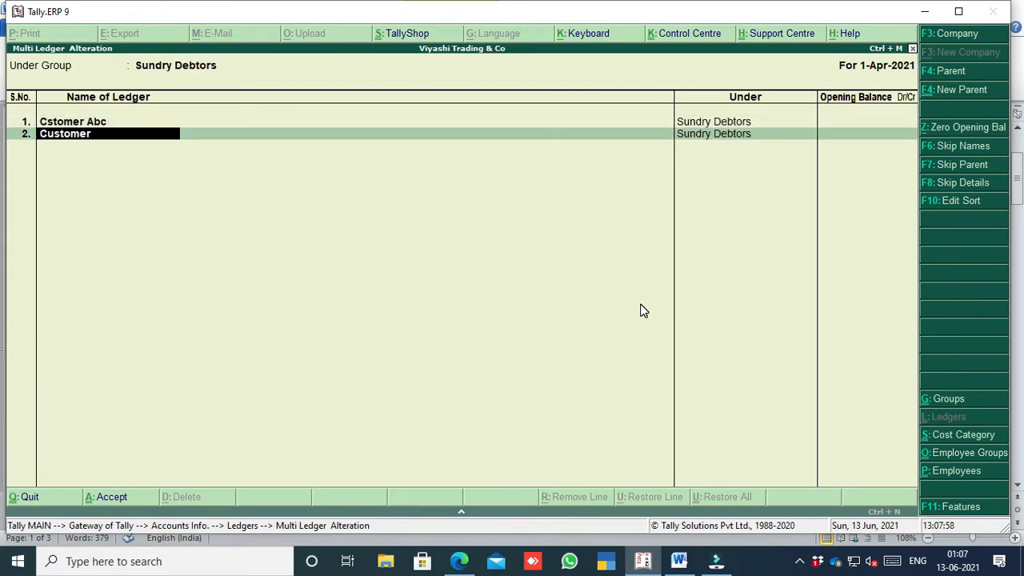
pyautogui.write('Customer Cbd')
pyautogui.press('Return')
pyautogui.press('Return')
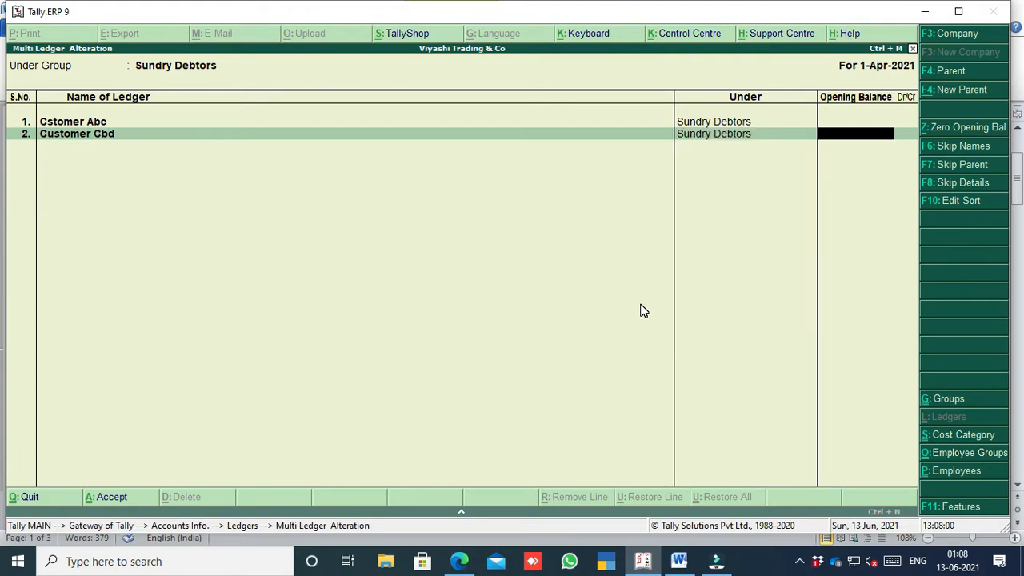
pyautogui.press('Return')
pyautogui.press('Return')
pyautogui.press('Return')
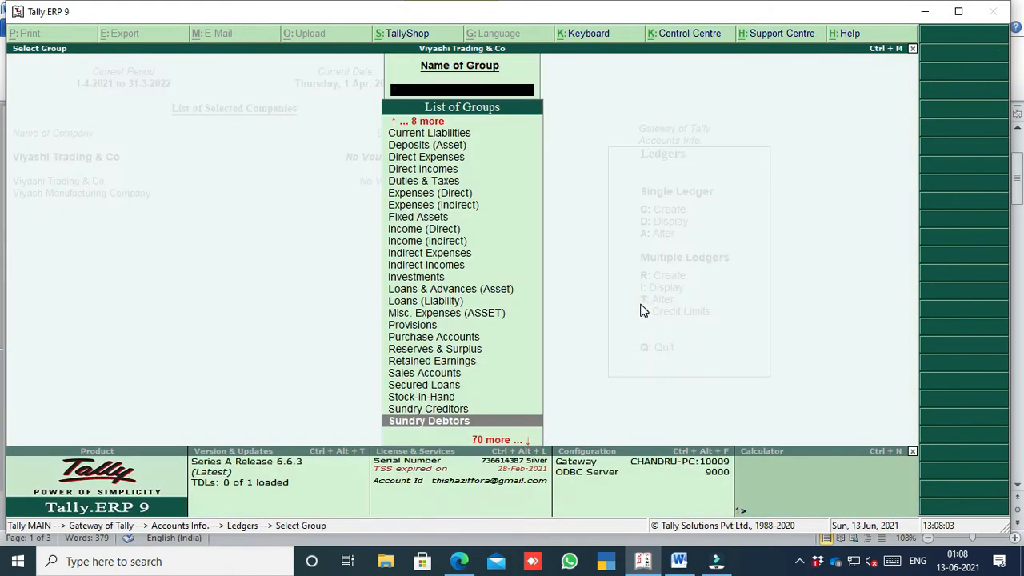
# Step: Return to the Gateway of Tally, and look up the accounting group creation shortcut in the Word list
pyautogui.press('Escape')
pyautogui.press('Escape')
pyautogui.press('Escape')
pyautogui.press('Escape')
pyautogui.press('Escape')
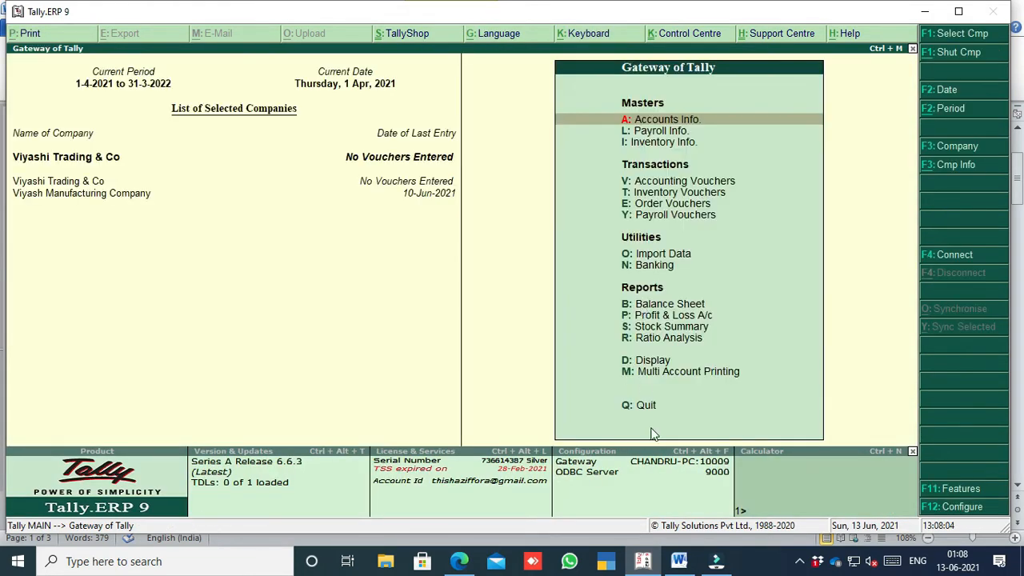
pyautogui.click(679, 560)
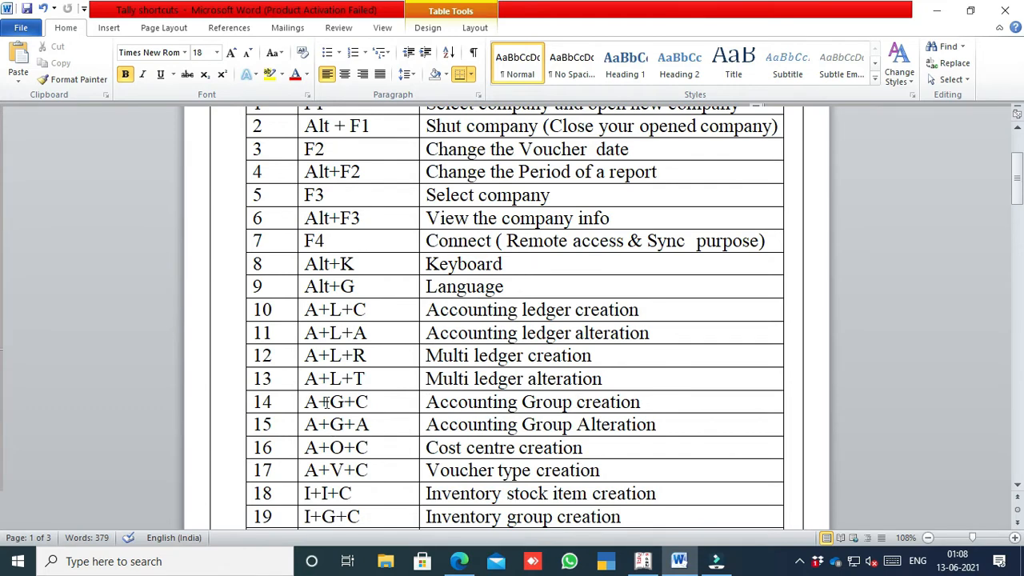
# Step: View the single group creation form under Accounts Info. in Tally.ERP 9, and leave it without saving
pyautogui.click(643, 560)
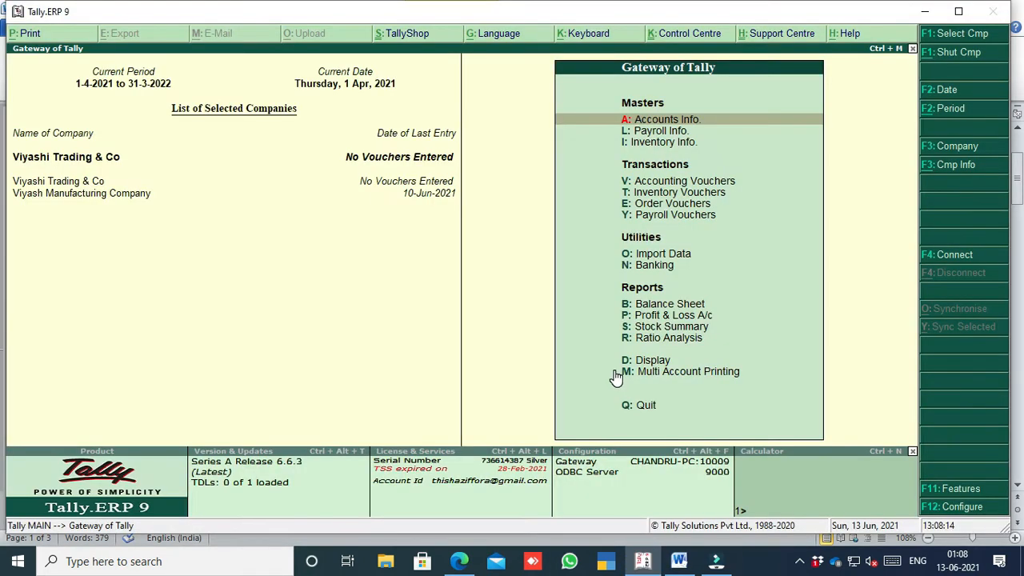
pyautogui.press('Return')
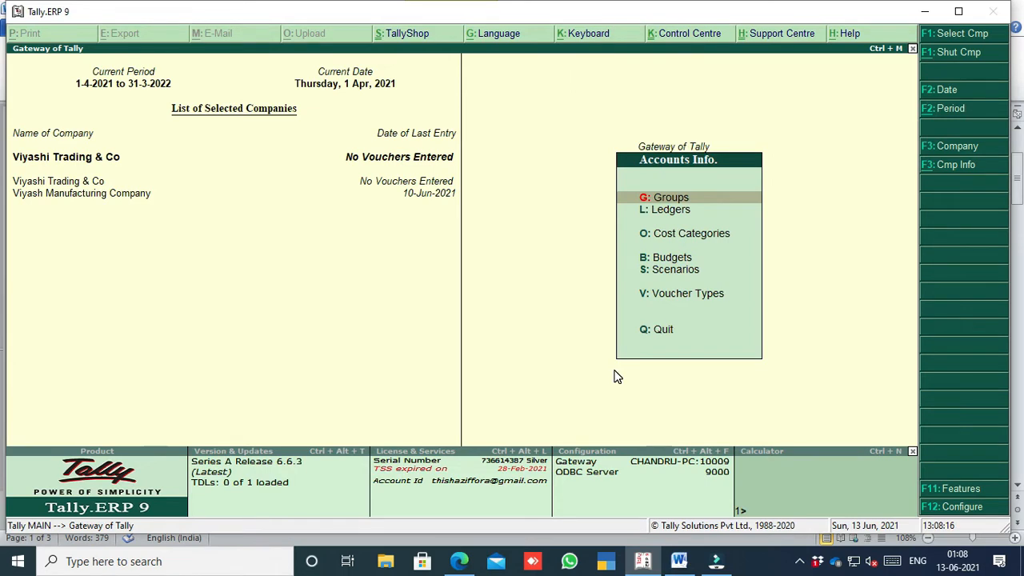
pyautogui.press('Return')
pyautogui.press('Return')
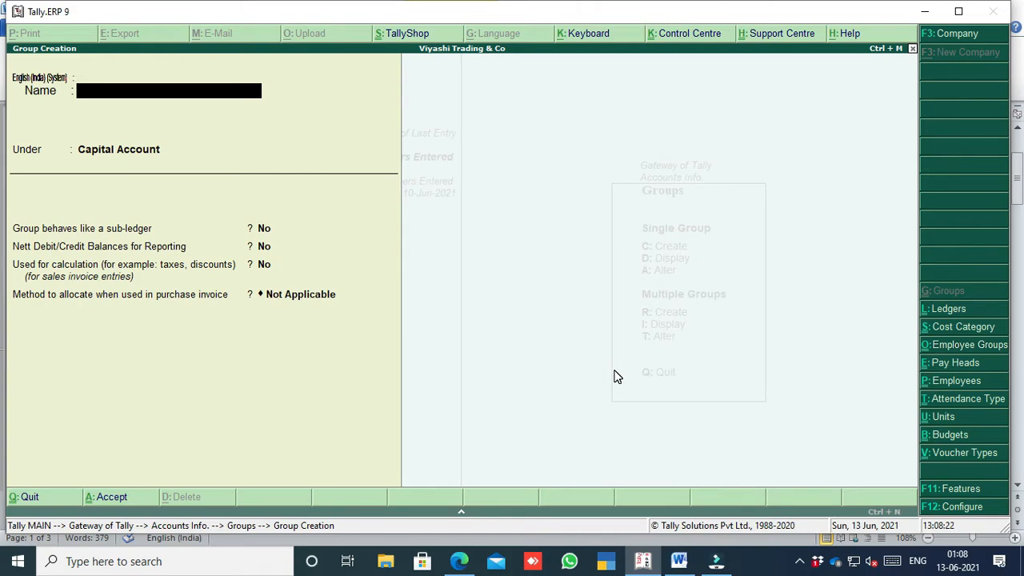
pyautogui.press('Escape')
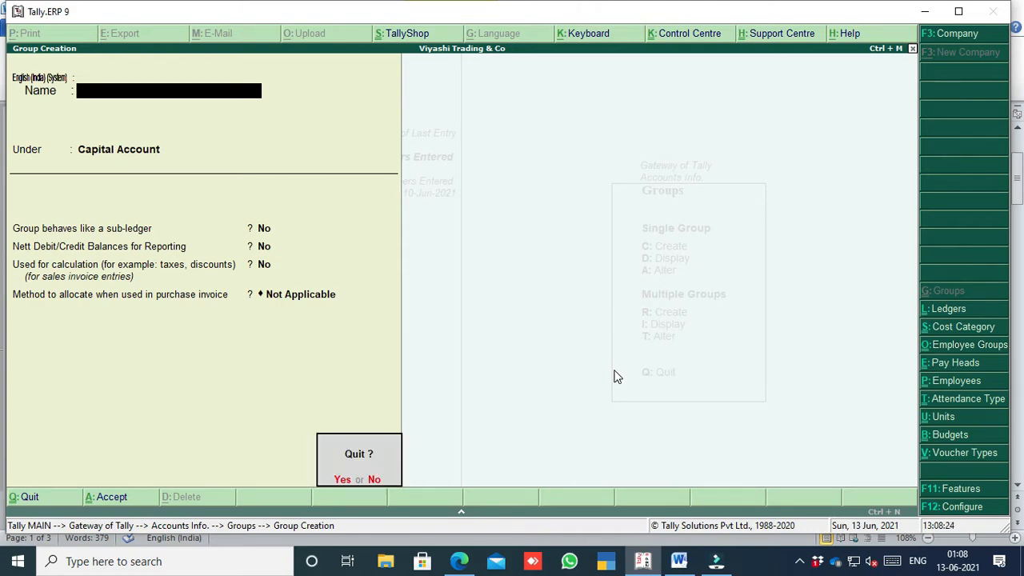
pyautogui.press('y')
# Step: Look up the accounting group alteration shortcut in the Word list, and return to the Gateway of Tally in Tally.ERP 9
pyautogui.click(679, 563)
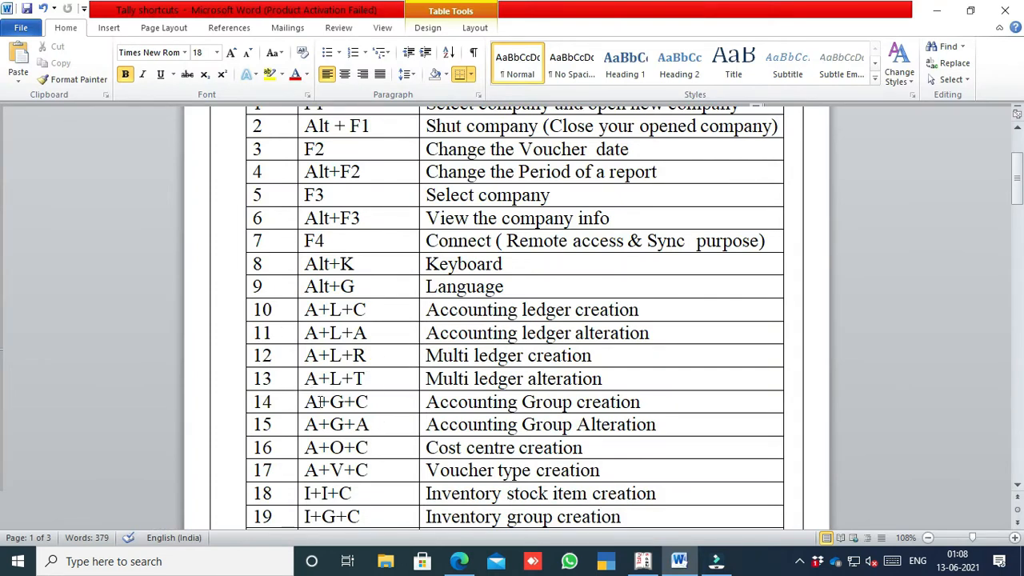
pyautogui.scroll(-2, 321, 402)
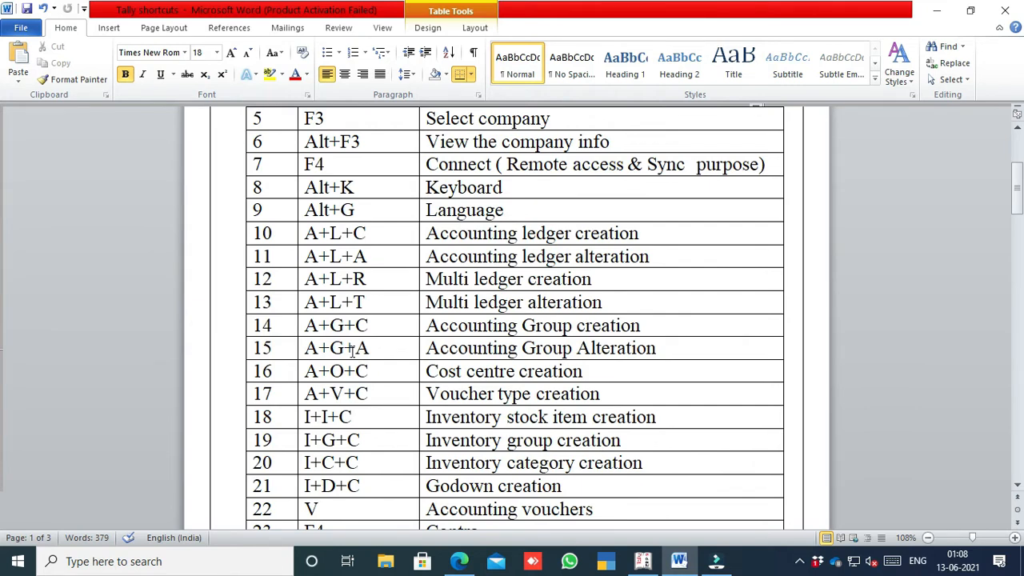
pyautogui.click(636, 562)
pyautogui.press('Escape')
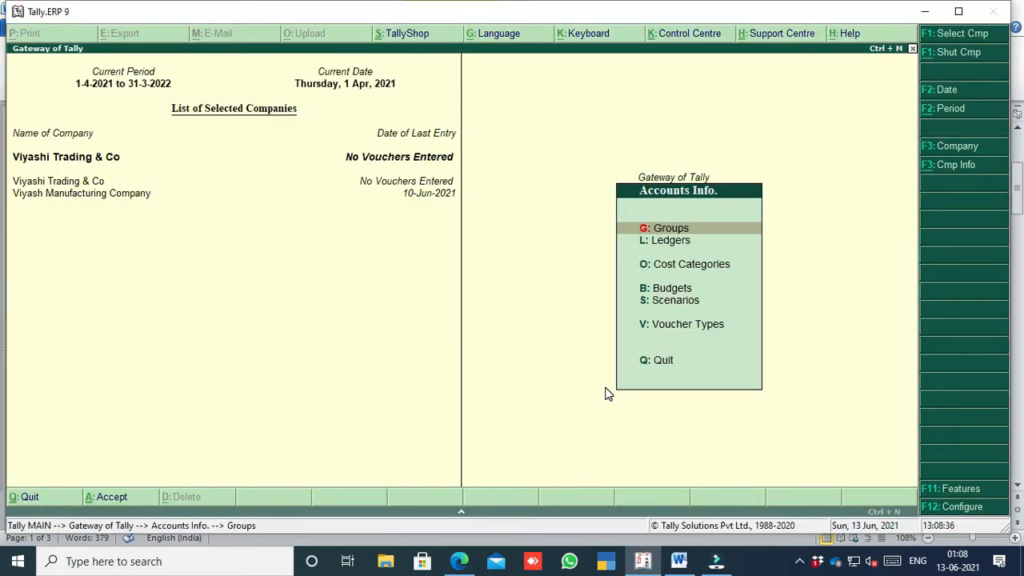
pyautogui.press('Escape')
# Step: Open the Bank Accounts group for single group alteration from Accounts Info
pyautogui.press('Return')
pyautogui.press('Return')
pyautogui.press('Down')
pyautogui.press('Down')
pyautogui.press('Return')
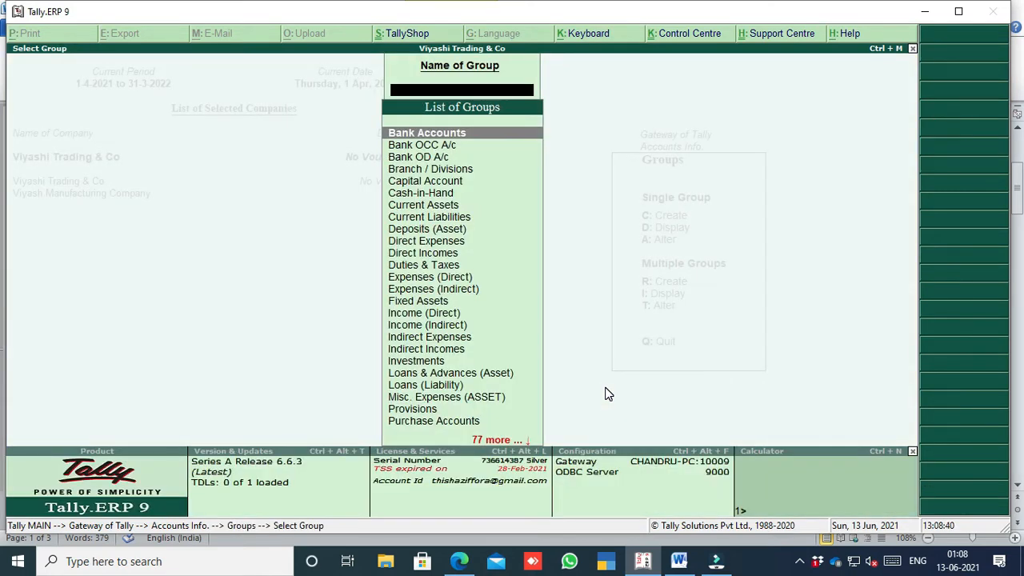
pyautogui.press('Return')
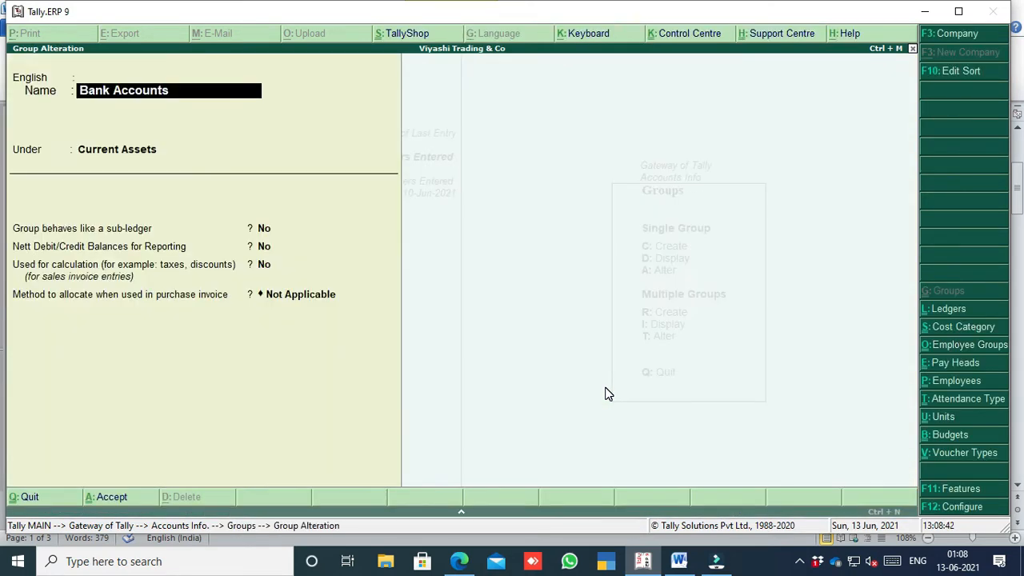
# Step: Leave the group alteration without saving, return to the Gateway of Tally, and look up the cost centre creation shortcut in Word
pyautogui.press('Escape')
pyautogui.press('Escape')
pyautogui.press('Return')
pyautogui.press('Escape')
pyautogui.press('Escape')
pyautogui.press('Escape')
pyautogui.press('Escape')
pyautogui.press('Escape')
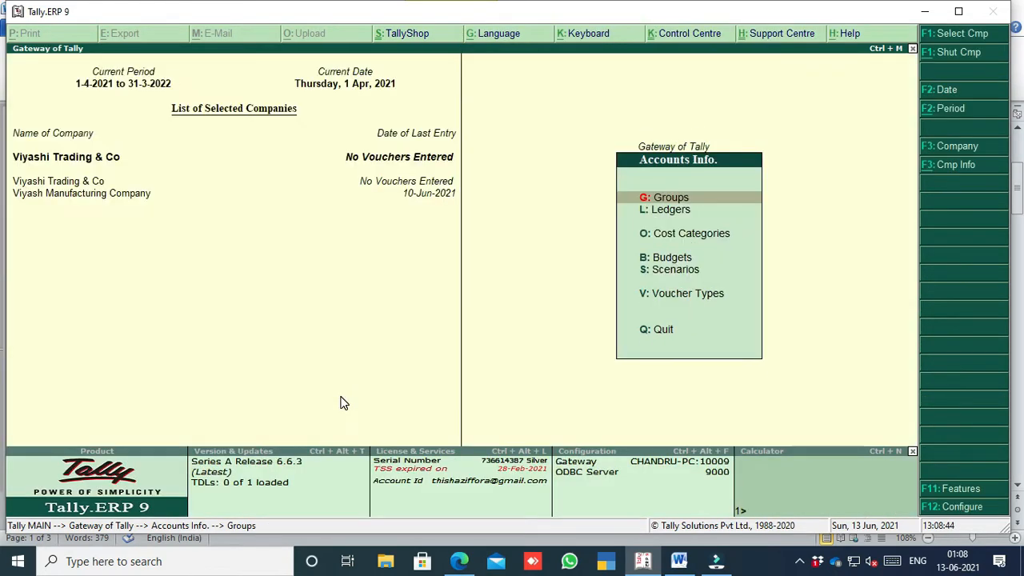
pyautogui.press('Escape')
pyautogui.click(679, 560)
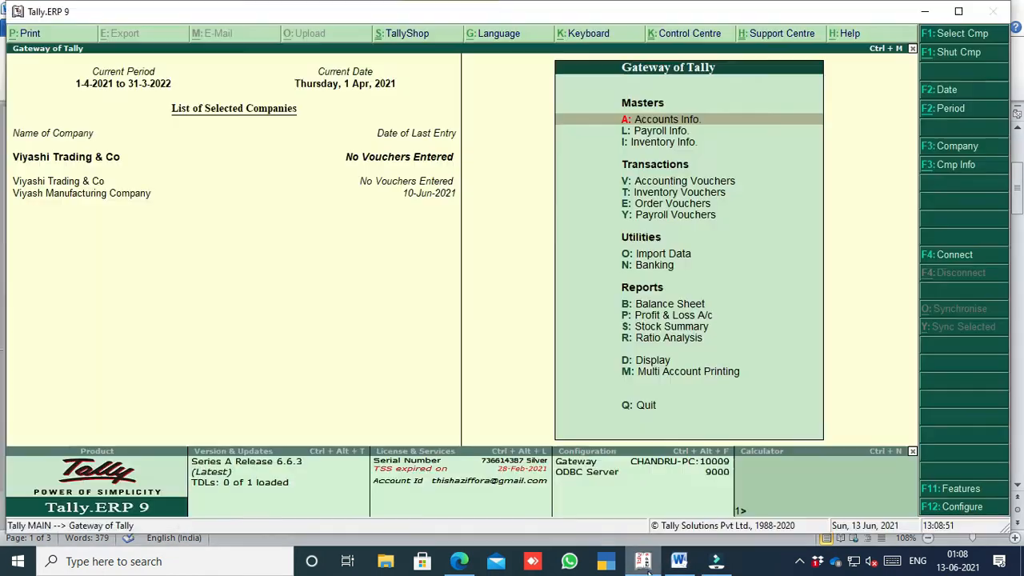
# Step: Open the single cost category creation form under Accounts Info. in Tally.ERP 9
pyautogui.click(644, 562)
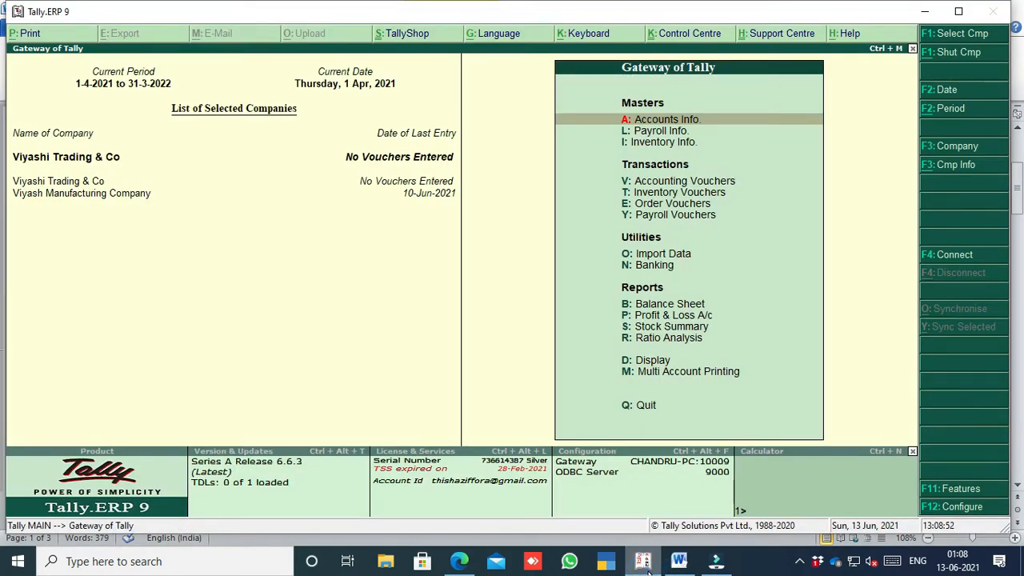
pyautogui.press('Return')
pyautogui.press('Down')
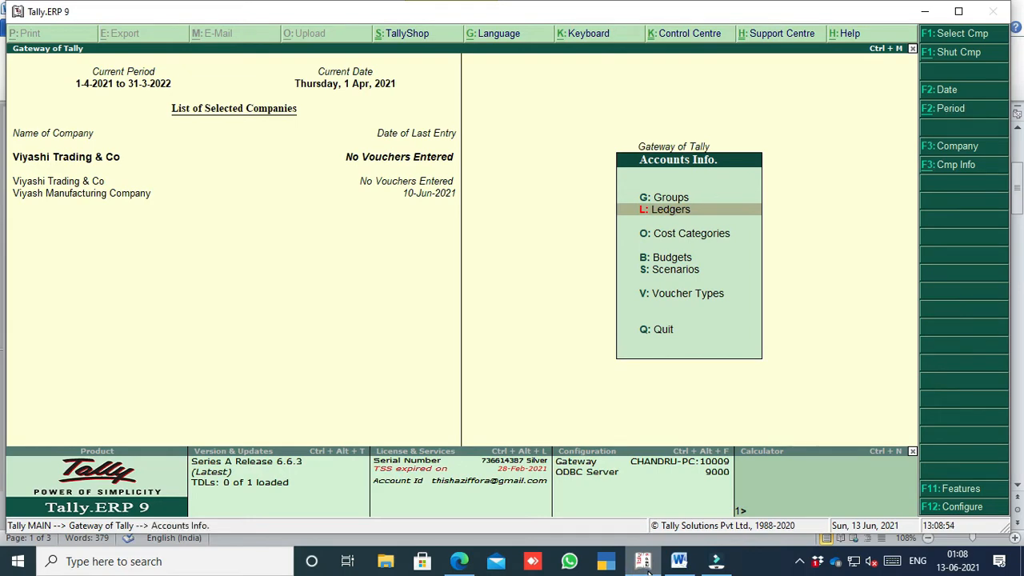
pyautogui.press('Down')
pyautogui.press('Return')
pyautogui.press('Return')
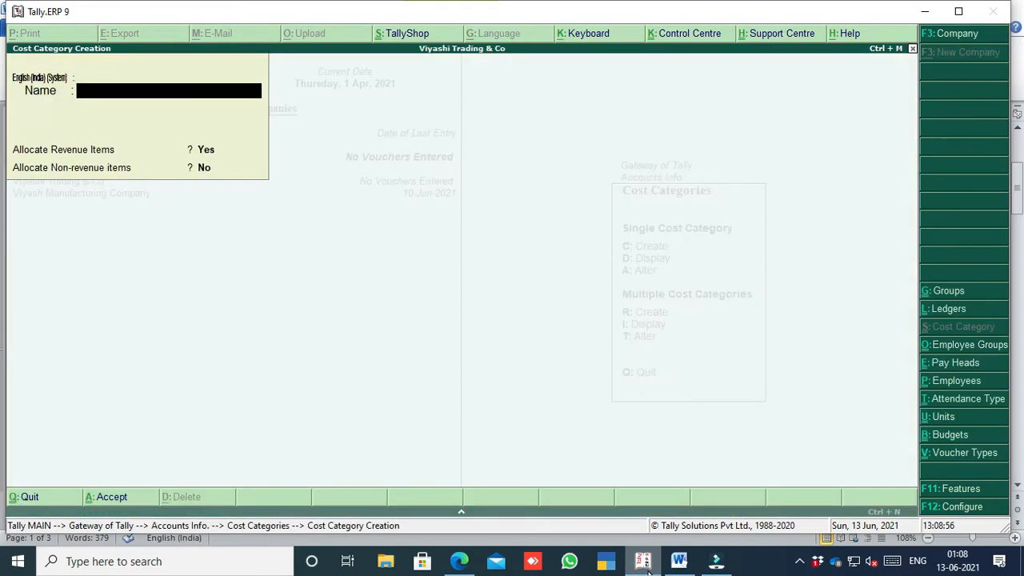
# Step: Leave the cost category form without saving, and look up the voucher type creation shortcut in the Word list
pyautogui.press('Escape')
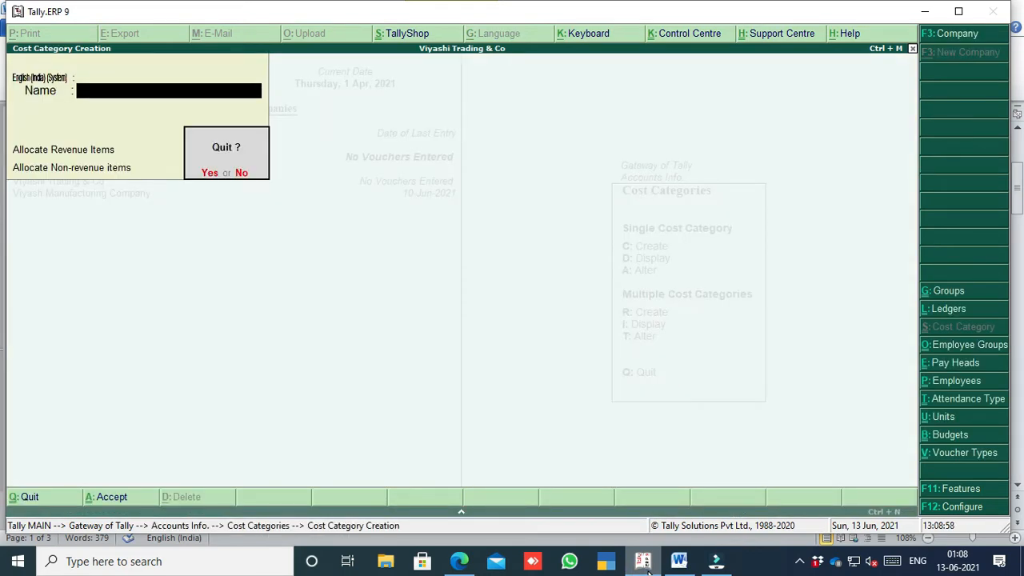
pyautogui.press('Return')
pyautogui.press('Escape')
pyautogui.press('Escape')
pyautogui.press('Escape')
pyautogui.press('Escape')
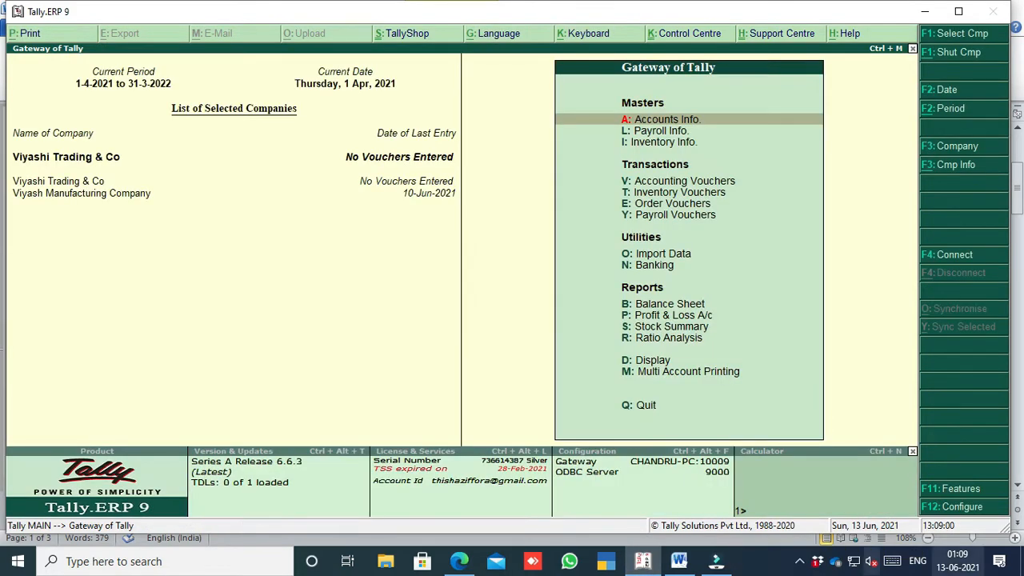
pyautogui.click(678, 561)
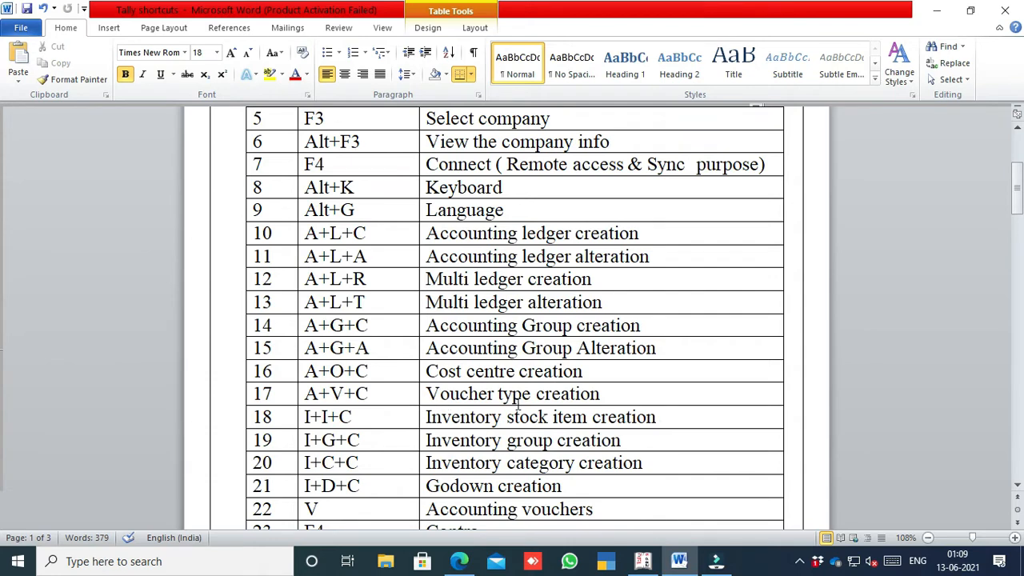
# Step: Start a new voucher type under Accounts Info. in Tally.ERP 9, and name it Cash Sales without an alias
pyautogui.click(642, 561)
pyautogui.press('Return')
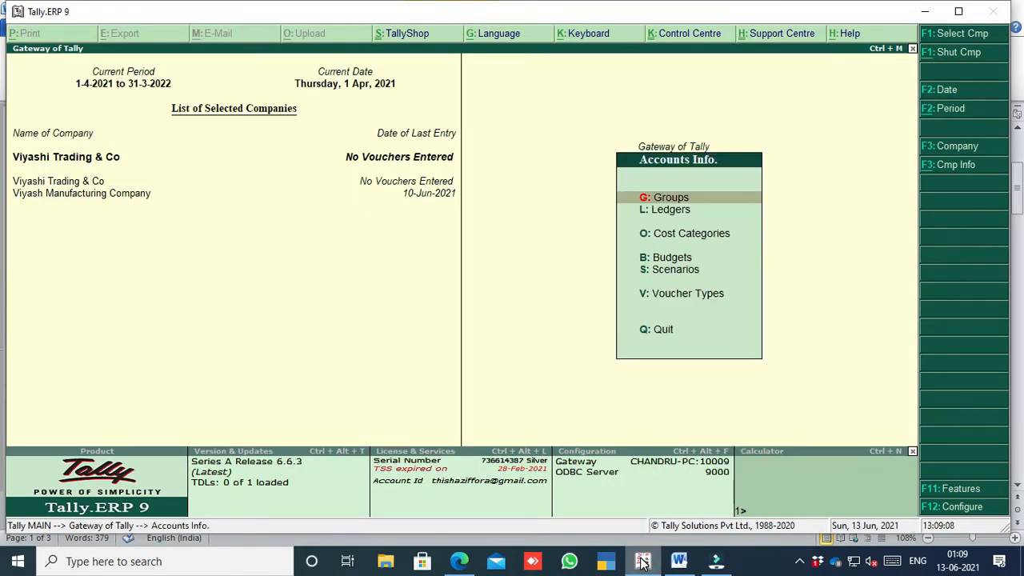
pyautogui.press('v')
pyautogui.press('Return')
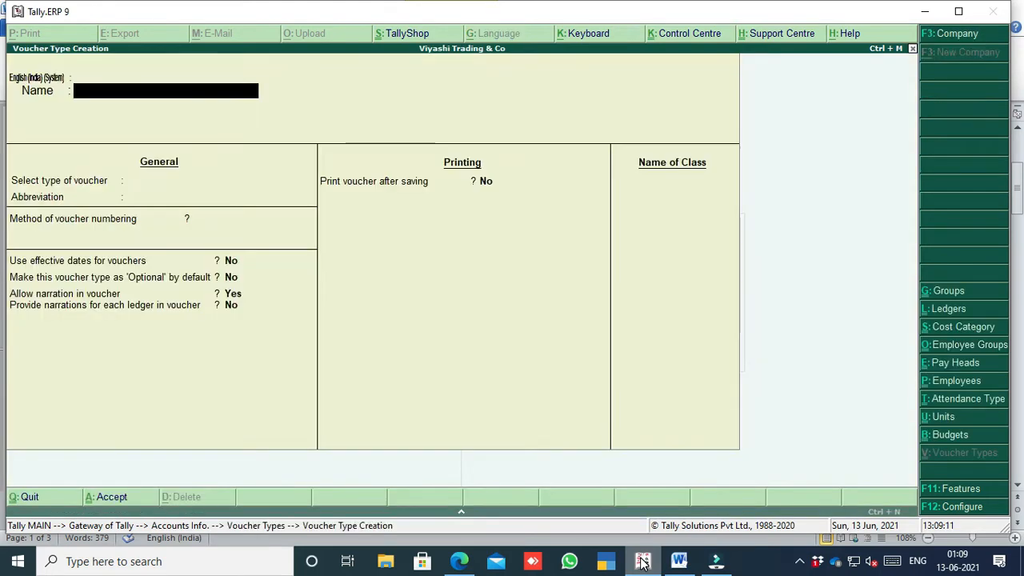
pyautogui.write('Cash Sales')
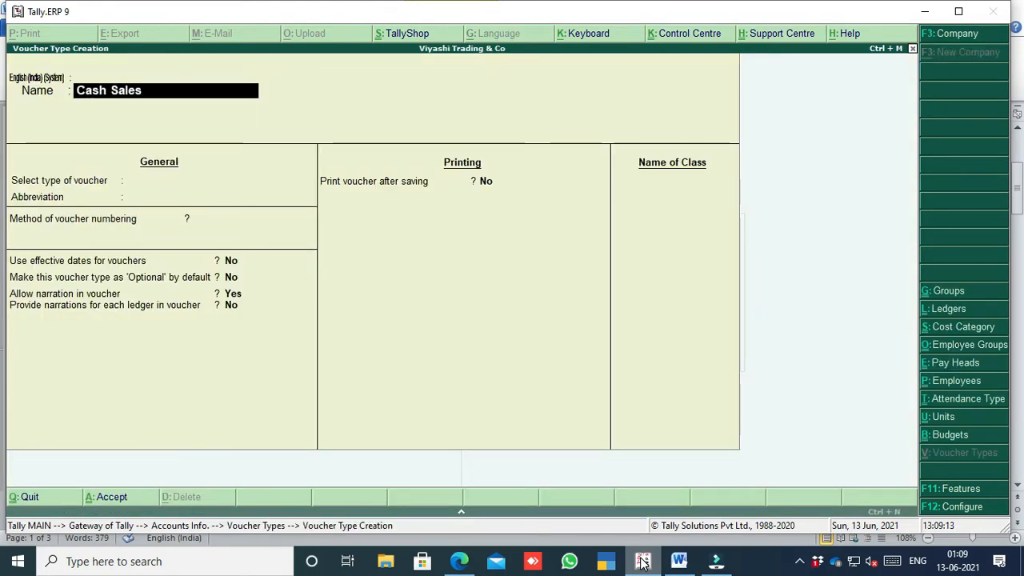
pyautogui.press('Return')
pyautogui.press('Return')
pyautogui.press('Return')
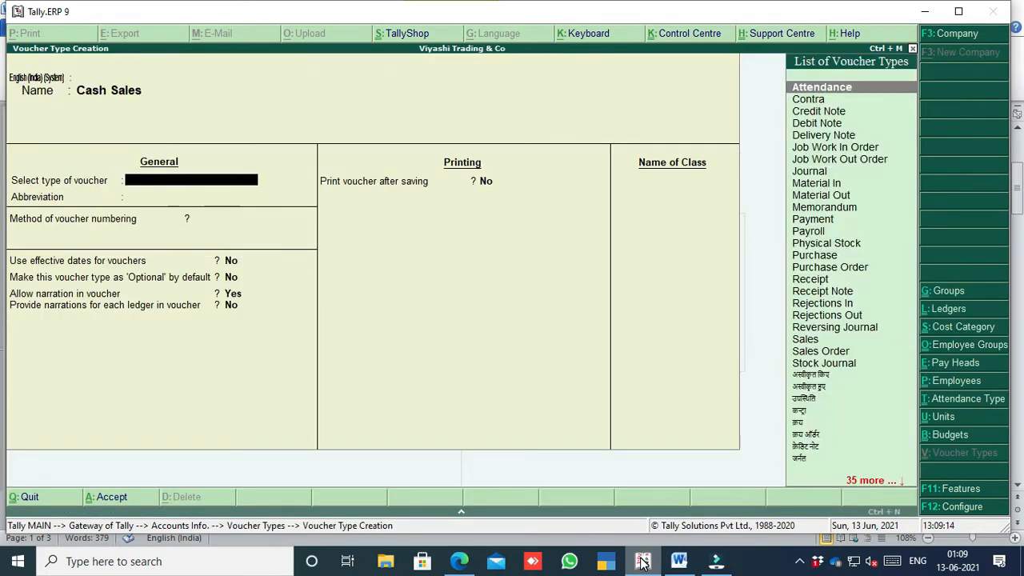
# Step: Set the voucher type to Sales with the abbreviation Sale and Automatic numbering, keep the remaining defaults, and save it
pyautogui.write('Sa')
pyautogui.press('Return')
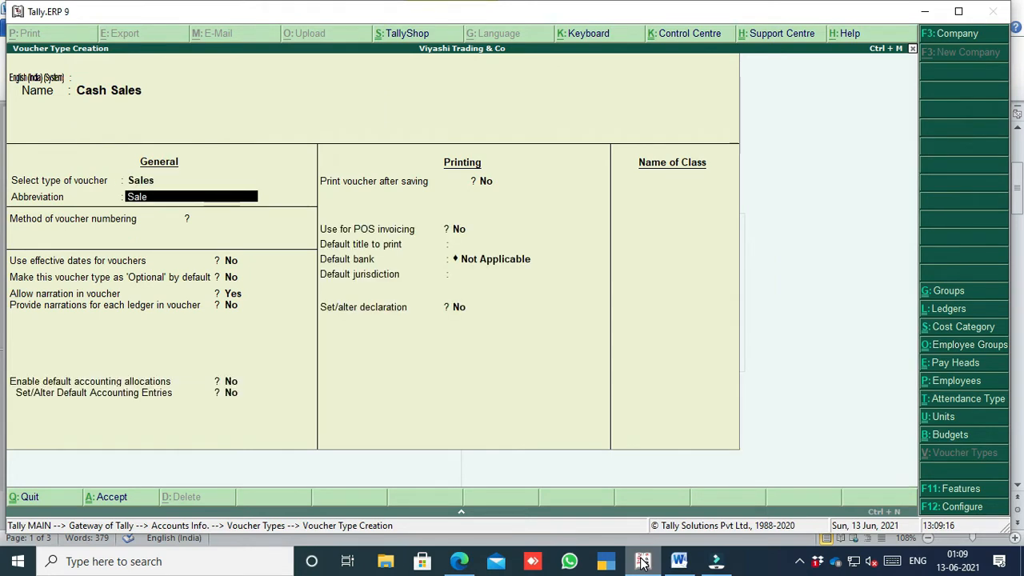
pyautogui.press('Return')
pyautogui.press('Return')
pyautogui.press('Return')
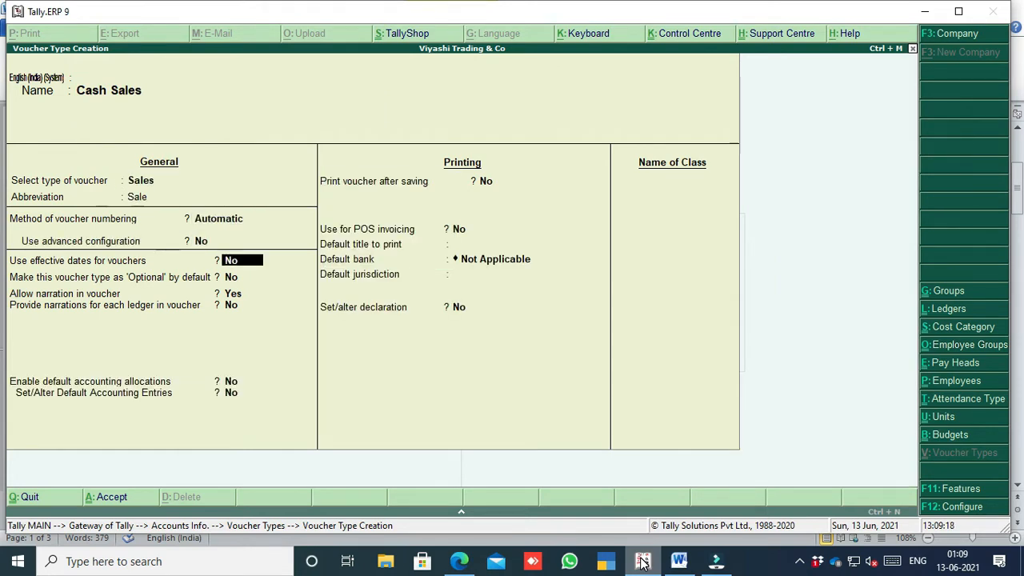
pyautogui.press('Return')
pyautogui.press('Return')
pyautogui.press('Return')
pyautogui.press('Return')
pyautogui.press('Return')
pyautogui.press('Return')
pyautogui.press('Return')
pyautogui.press('Return')
pyautogui.press('Return')
pyautogui.press('Return')
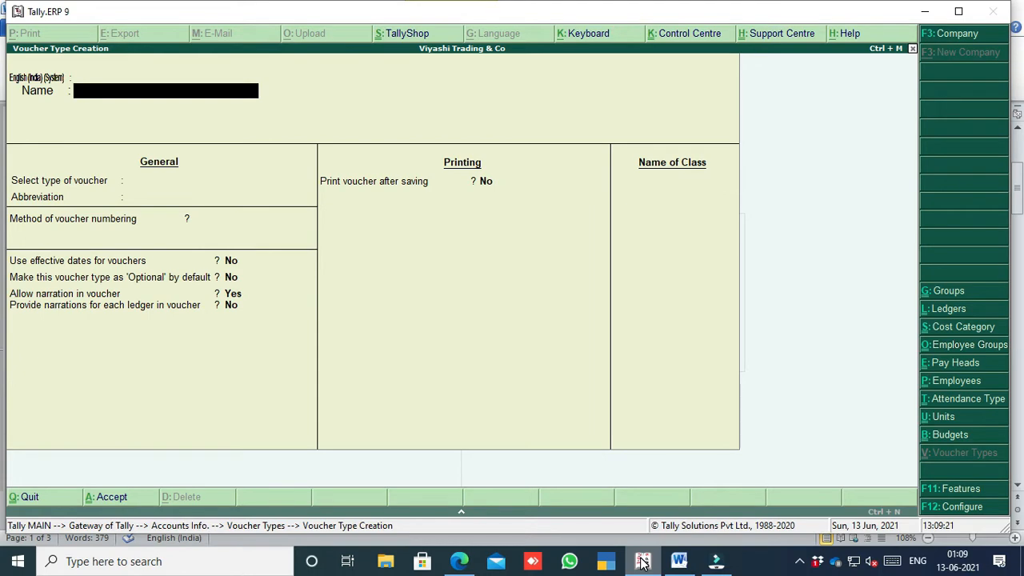
# Step: Return to the Gateway of Tally, and look up the inventory stock item creation shortcut in the Word list
pyautogui.press('Escape')
pyautogui.press('Escape')
pyautogui.press('Escape')
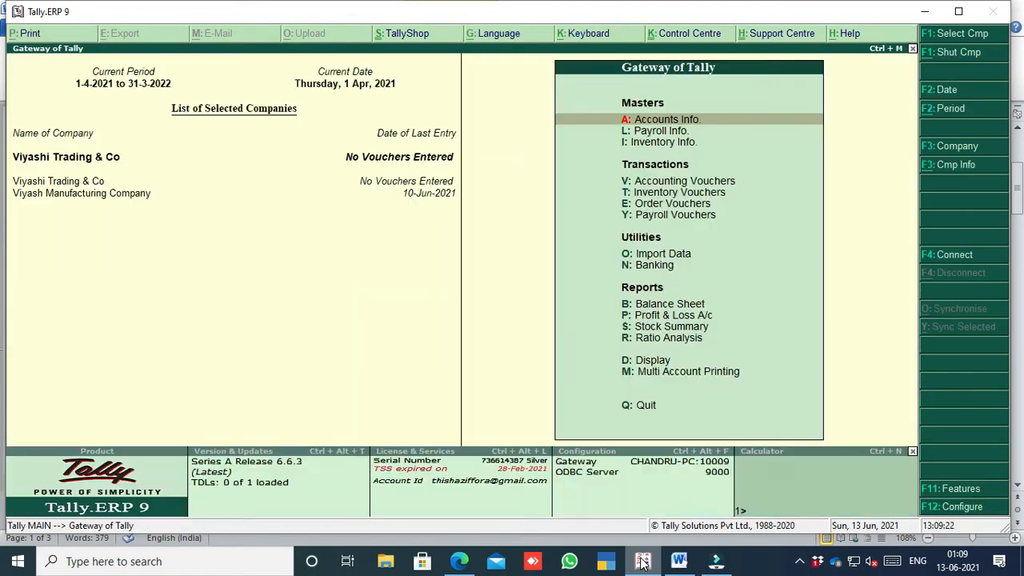
pyautogui.click(678, 561)
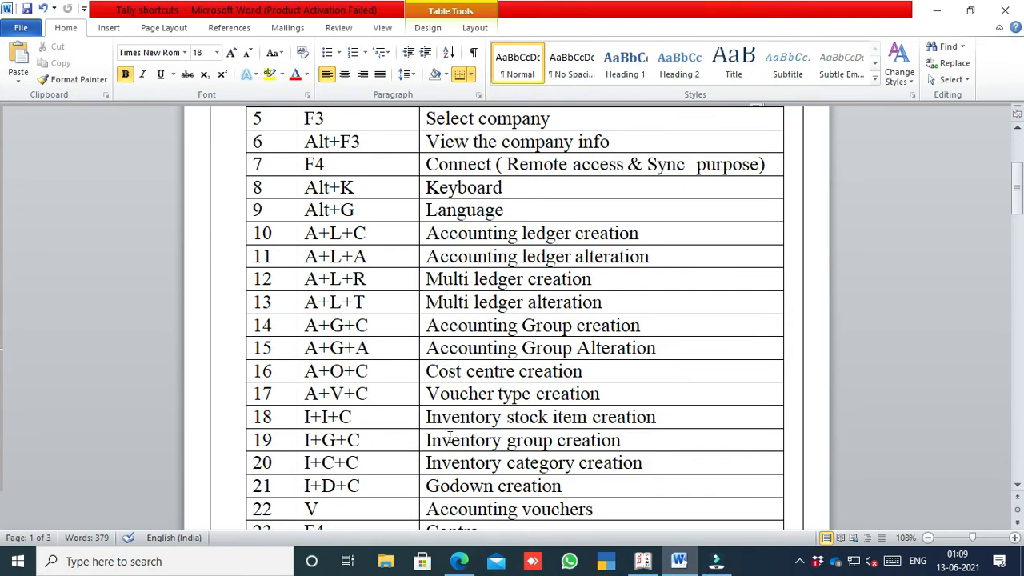
# Step: Open the single stock item creation form under Inventory Info. in Tally.ERP 9
pyautogui.click(643, 560)
pyautogui.press('Down')
pyautogui.press('Down')
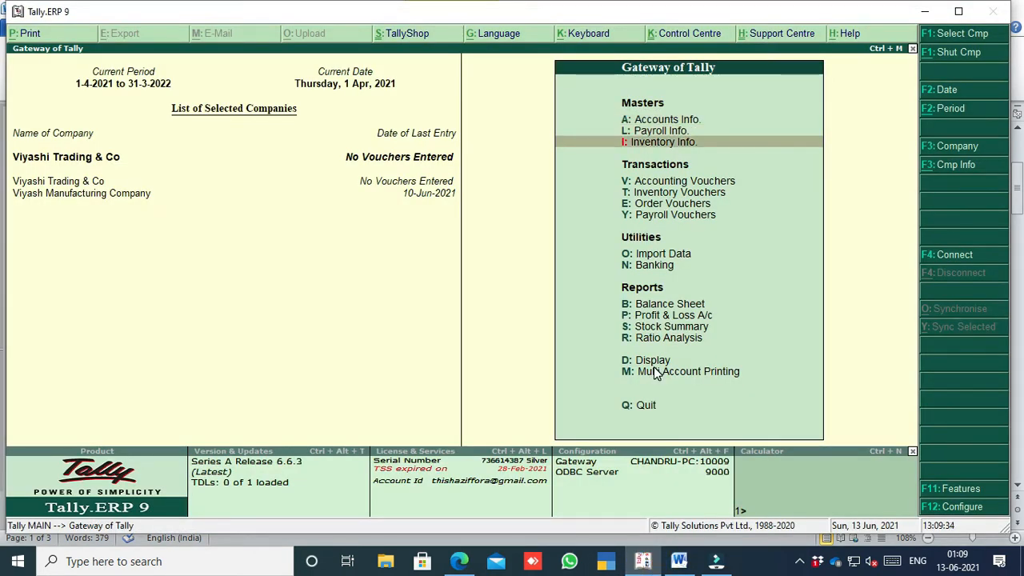
pyautogui.press('Return')
pyautogui.press('Down')
pyautogui.press('Down')
pyautogui.press('Up')
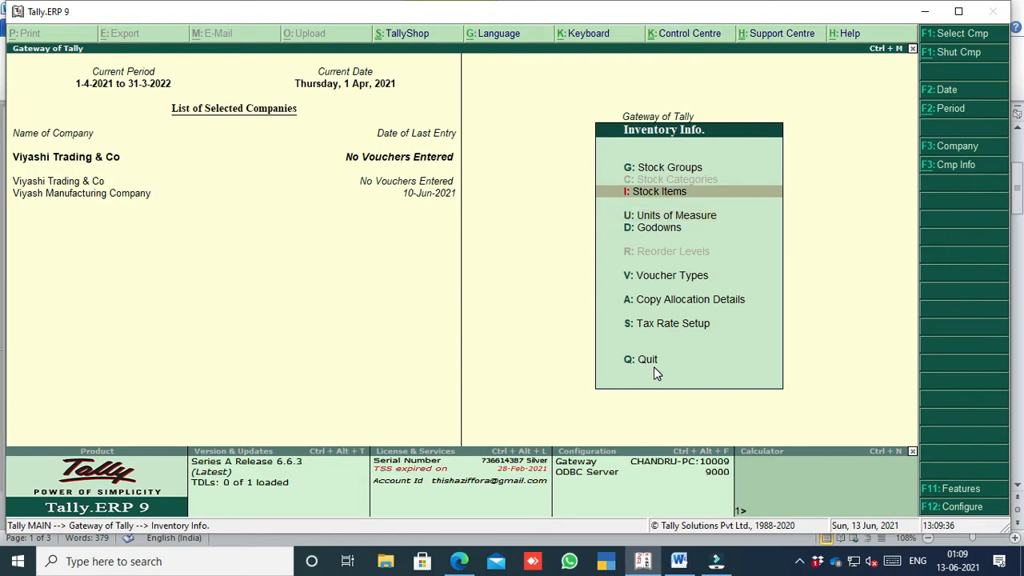
pyautogui.press('Return')
pyautogui.press('Return')
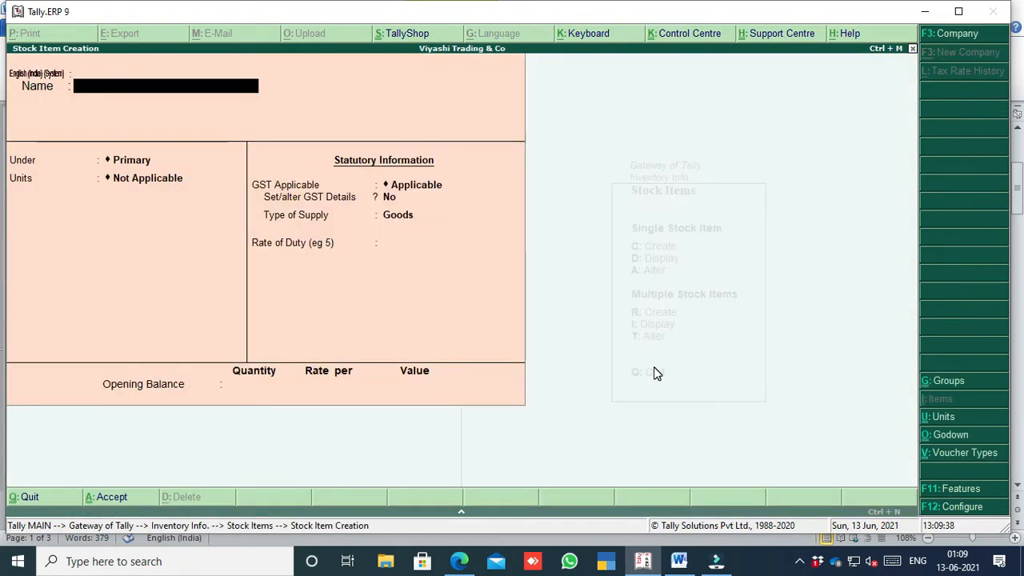
# Step: Create the stock item Product A under Primary with units Not Applicable and GST Applicable, and save it
pyautogui.write('Product a')
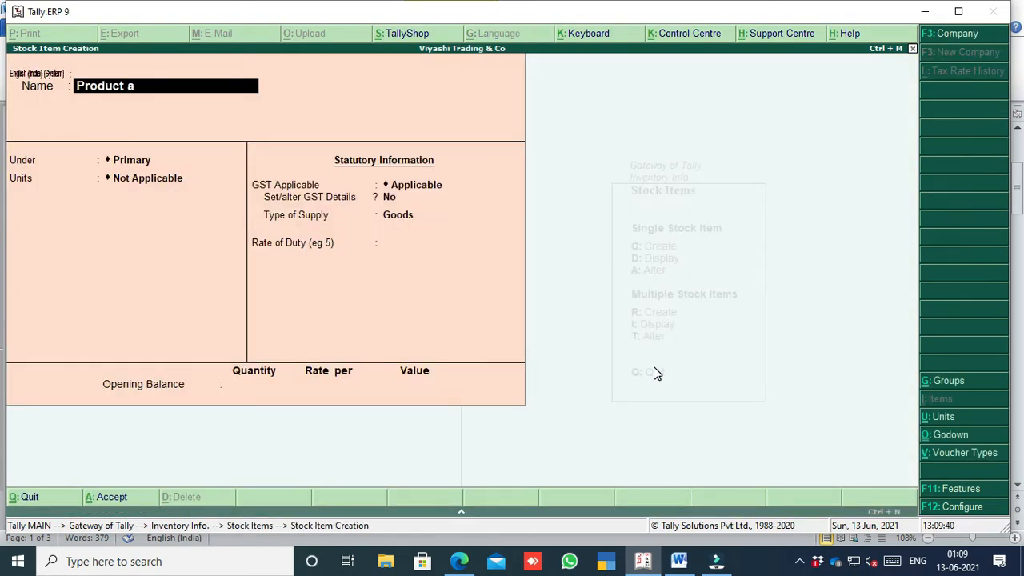
pyautogui.press('Return')
pyautogui.press('Return')
pyautogui.press('Return')
pyautogui.press('Return')
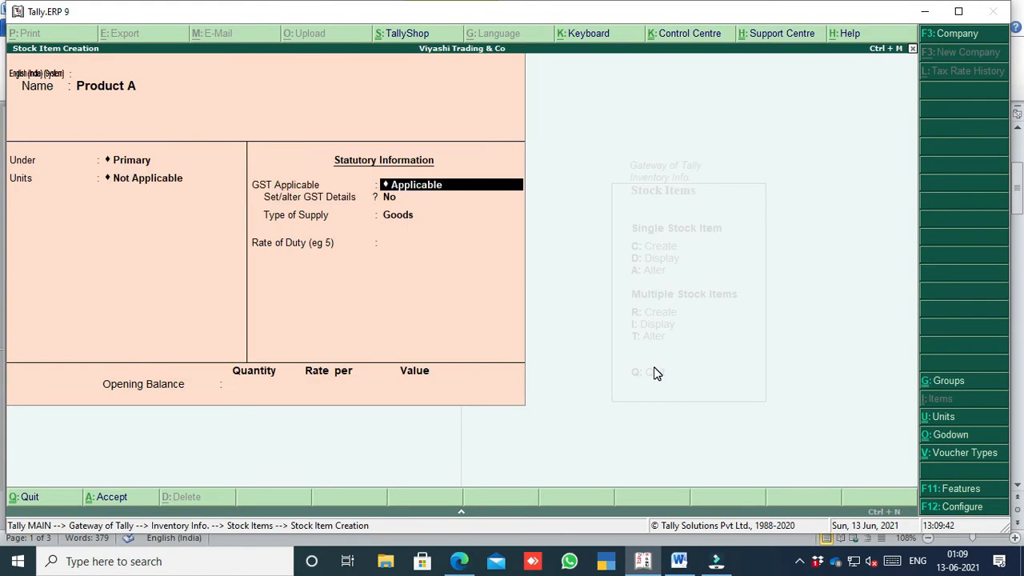
pyautogui.hotkey('ctrl', 'a')
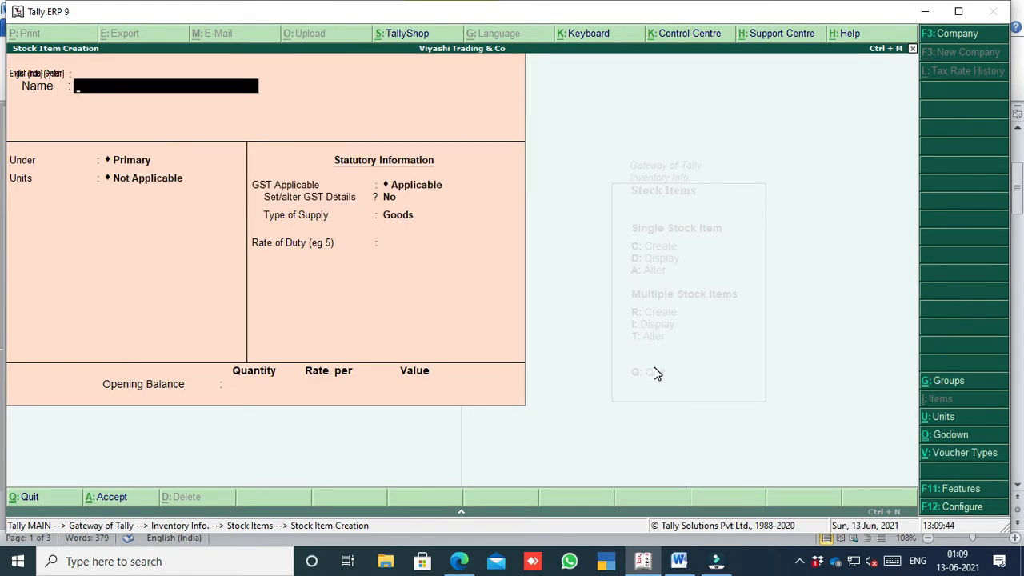
# Step: Look up the inventory group creation shortcut in Word, and leave Tally's stock item form for the Gateway of Tally
pyautogui.click(681, 560)
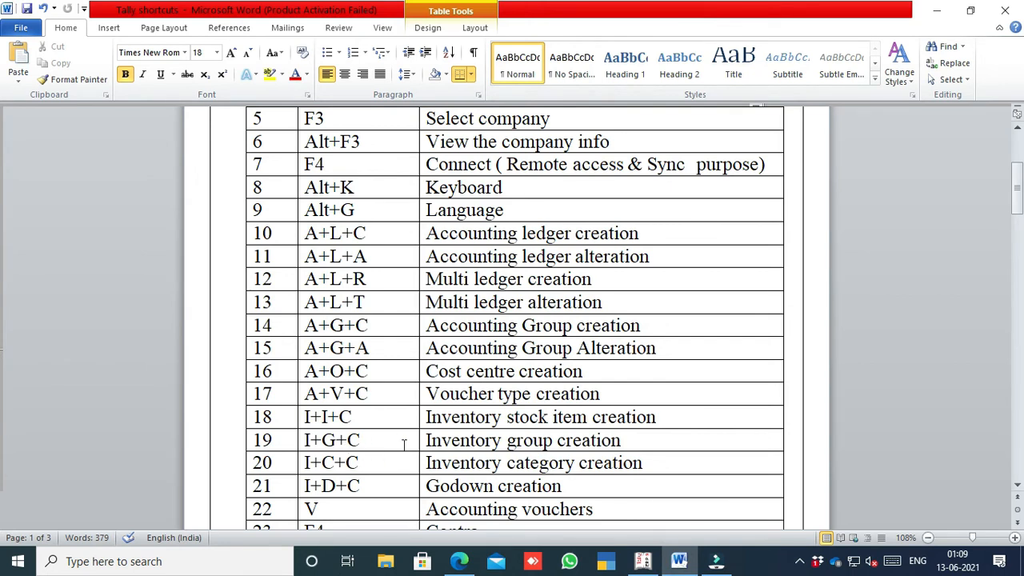
pyautogui.click(652, 565)
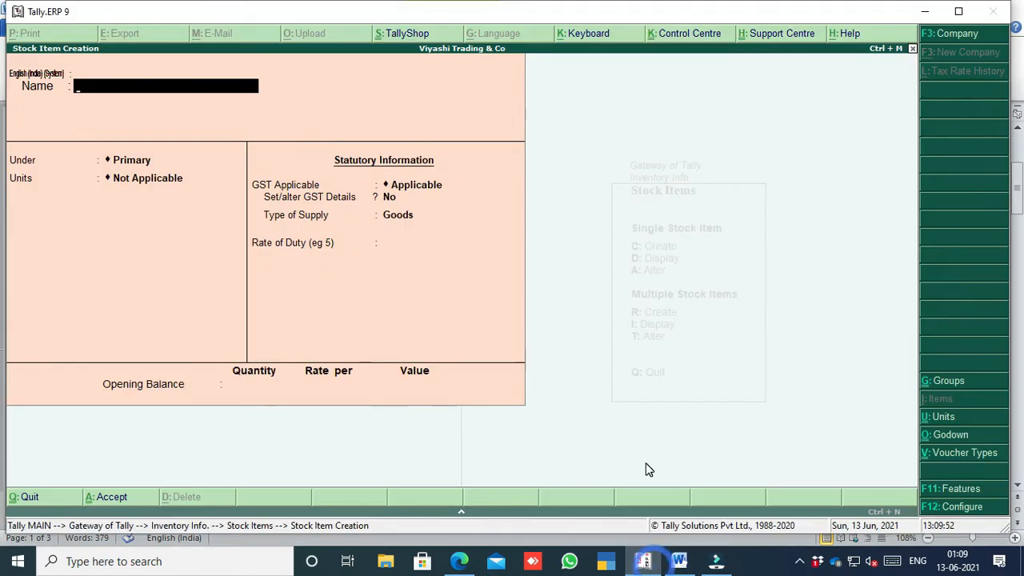
pyautogui.press('Escape')
pyautogui.press('Return')
pyautogui.press('Escape')
pyautogui.press('Escape')
pyautogui.press('Escape')
pyautogui.press('Escape')
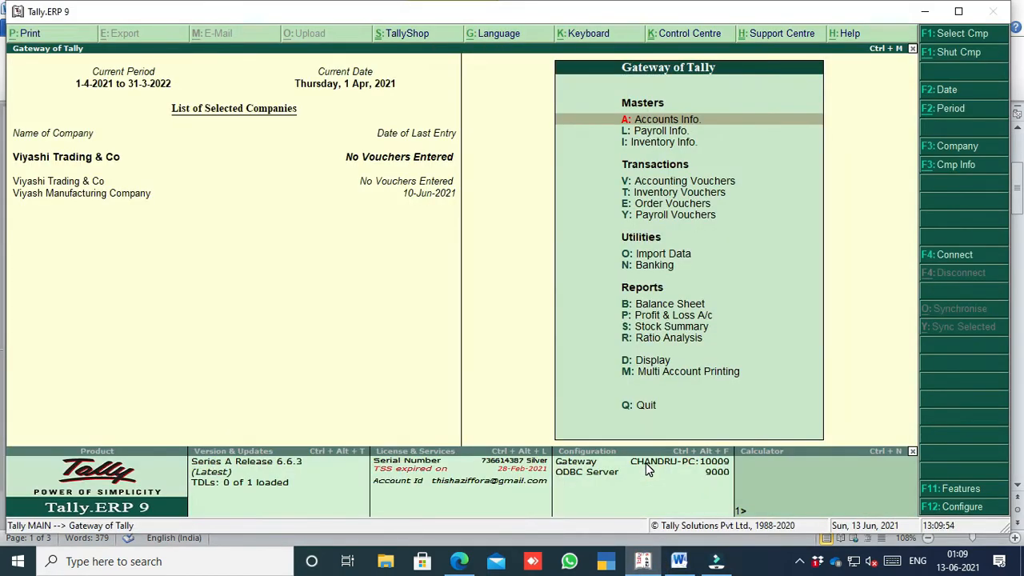
# Step: Open the single stock group creation form under Inventory Info
pyautogui.press('Down')
pyautogui.press('Down')
pyautogui.press('Return')
pyautogui.press('Down')
pyautogui.press('Up')
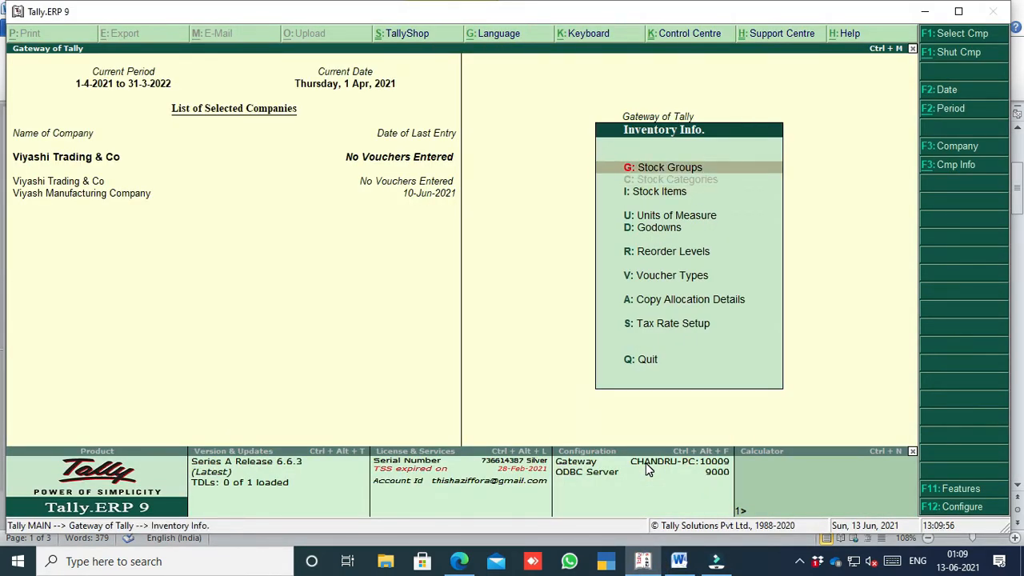
pyautogui.press('Return')
pyautogui.press('Return')
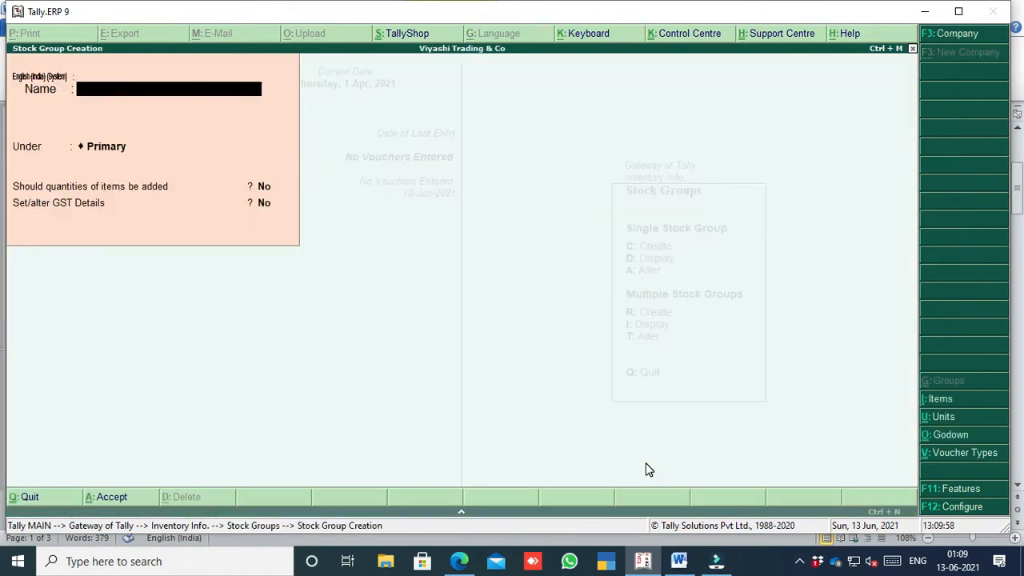
# Step: Create the stock group Samsung under Primary, keep the default options, and save it
pyautogui.write('Samsung')
pyautogui.press('Return')
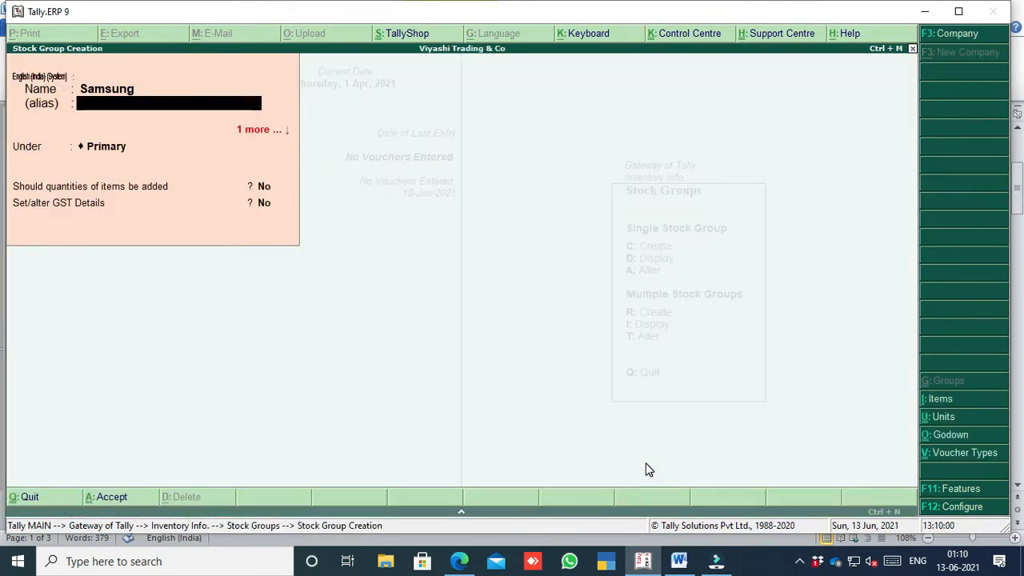
pyautogui.press('Return')
pyautogui.press('Return')
pyautogui.press('Return')
pyautogui.press('Return')
pyautogui.press('Return')
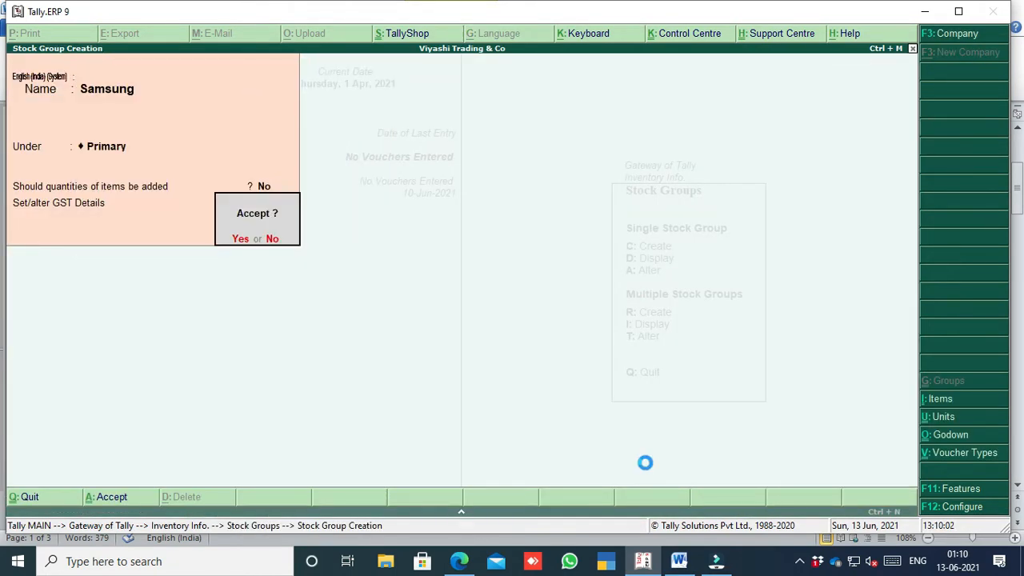
# Step: Accept the Samsung stock group, and look up the inventory category creation shortcut in the Word document
pyautogui.press('Return')
pyautogui.hotkey('alt', 'Tab')
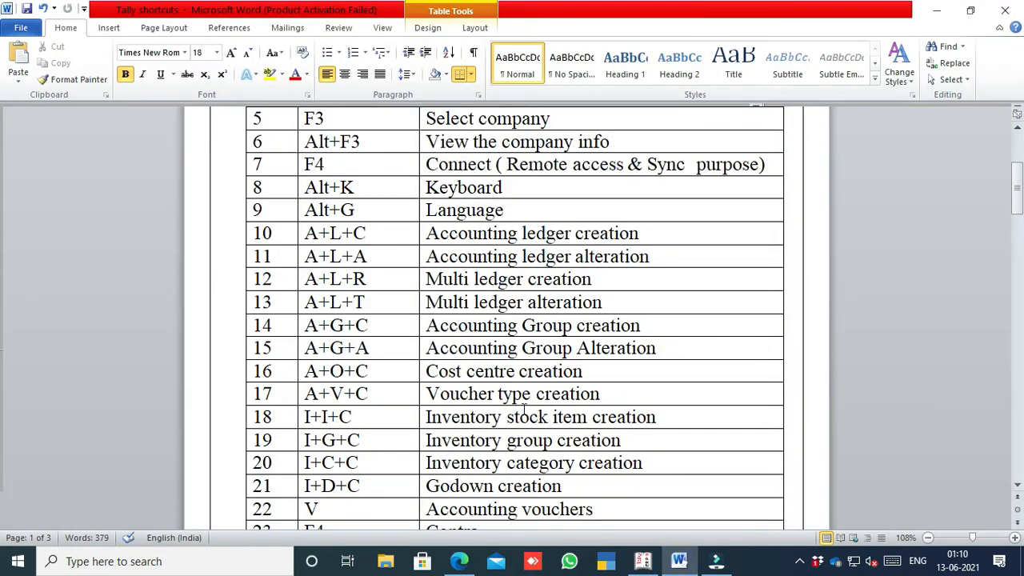
pyautogui.scroll(-2, 503, 471)
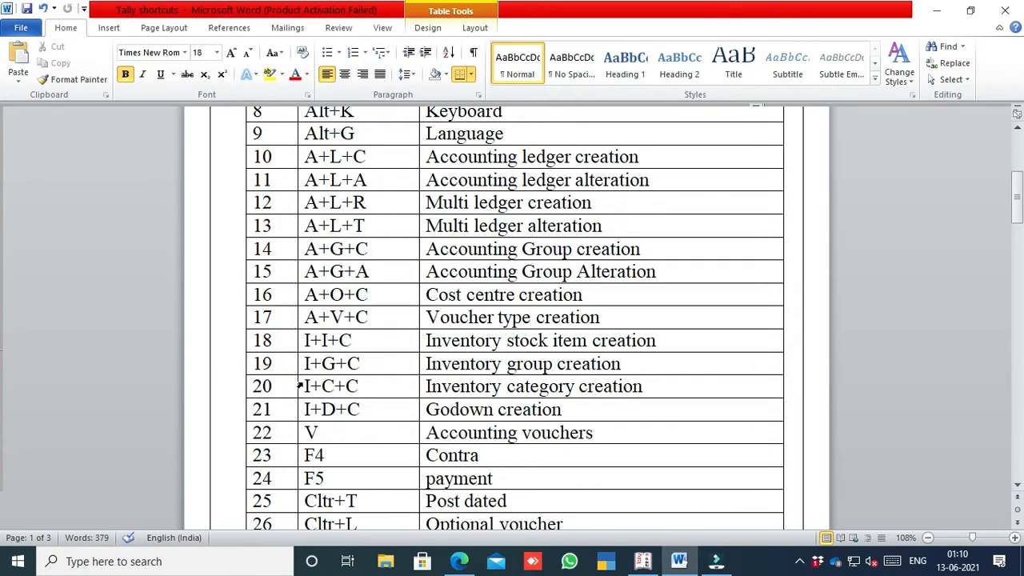
# Step: Return to Tally and leave the blank stock group form for the Gateway of Tally
pyautogui.click(642, 561)
pyautogui.press('Escape')
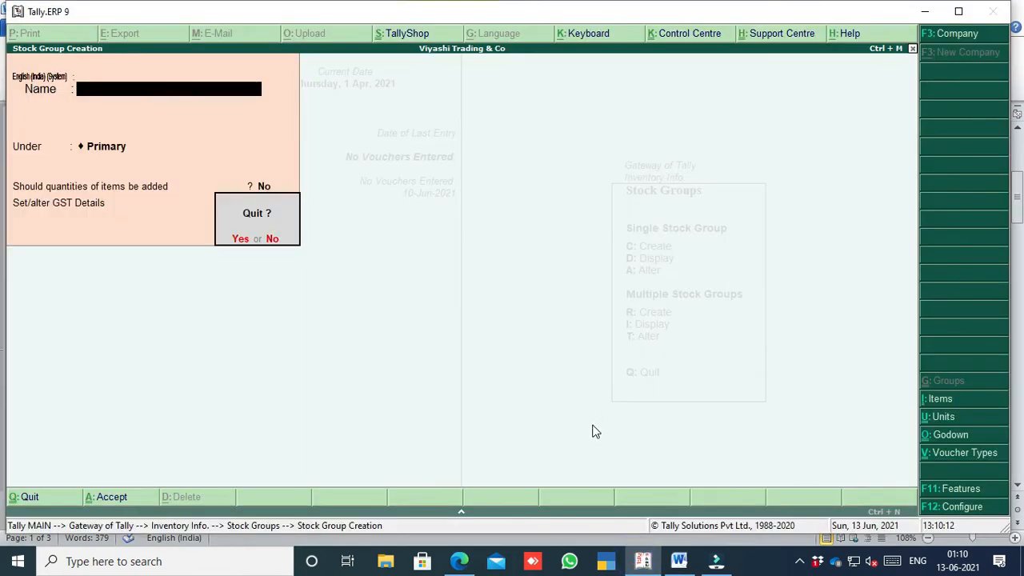
pyautogui.press('Return')
pyautogui.press('Escape')
pyautogui.press('Escape')
pyautogui.press('Escape')
pyautogui.press('Escape')
# Step: Open Inventory Info and make Viyash Manufacturing Company the active company
pyautogui.press('Down')
pyautogui.press('Down')
pyautogui.press('Return')
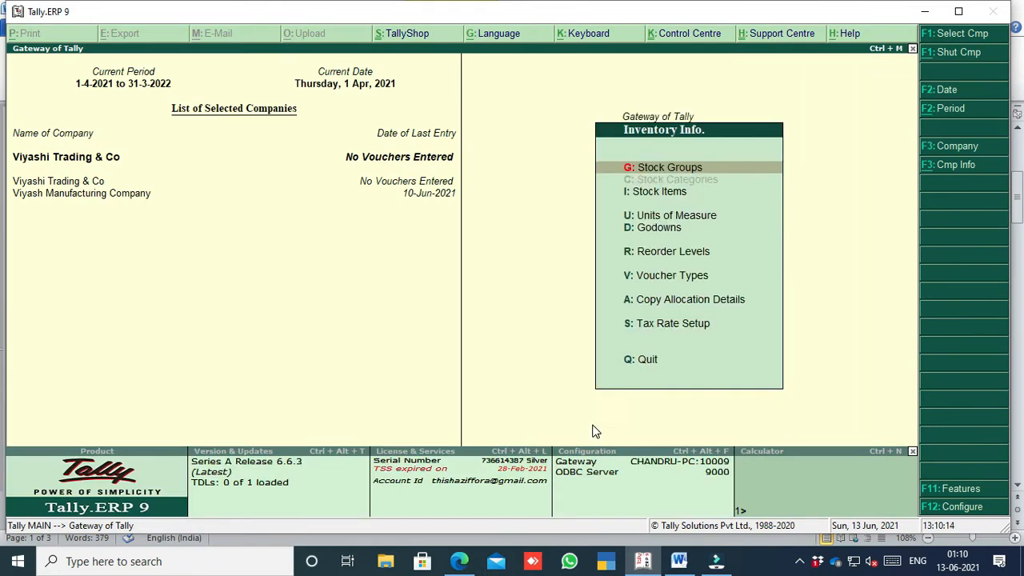
pyautogui.press('Down')
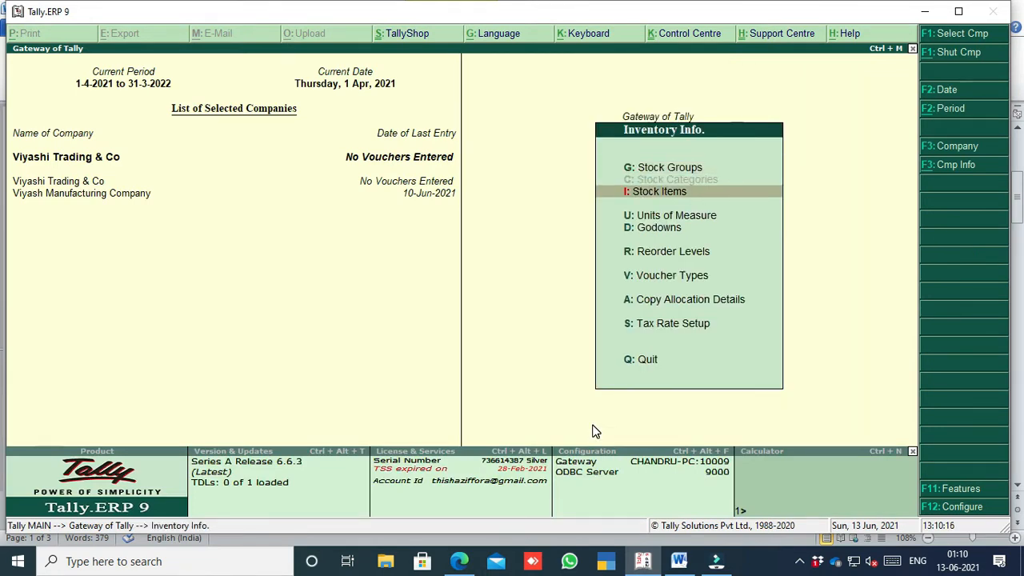
pyautogui.press('Up')
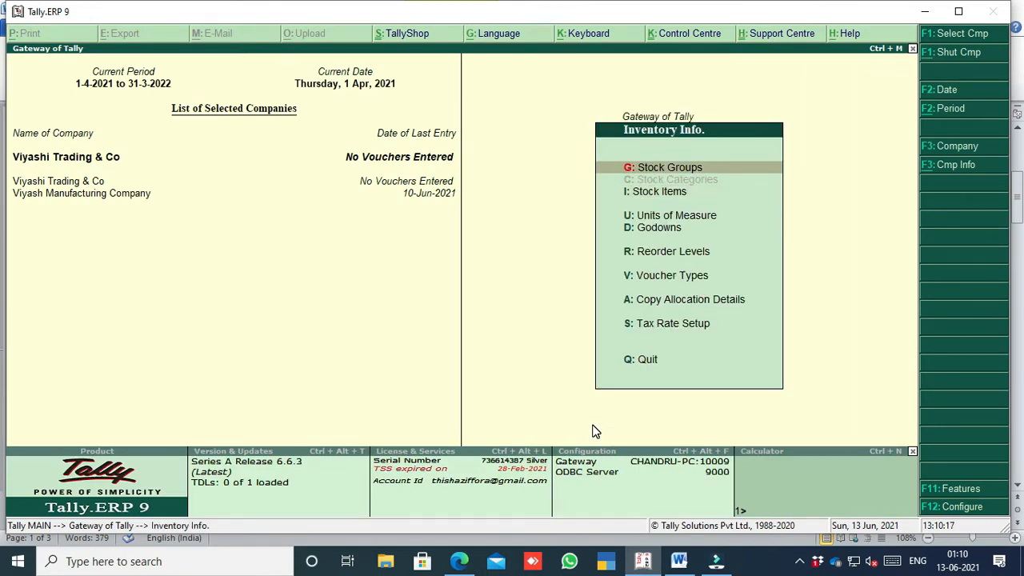
pyautogui.click(92, 196)
# Step: Create the single stock category Sony under Primary, save it, and leave the creation form
pyautogui.press('Down')
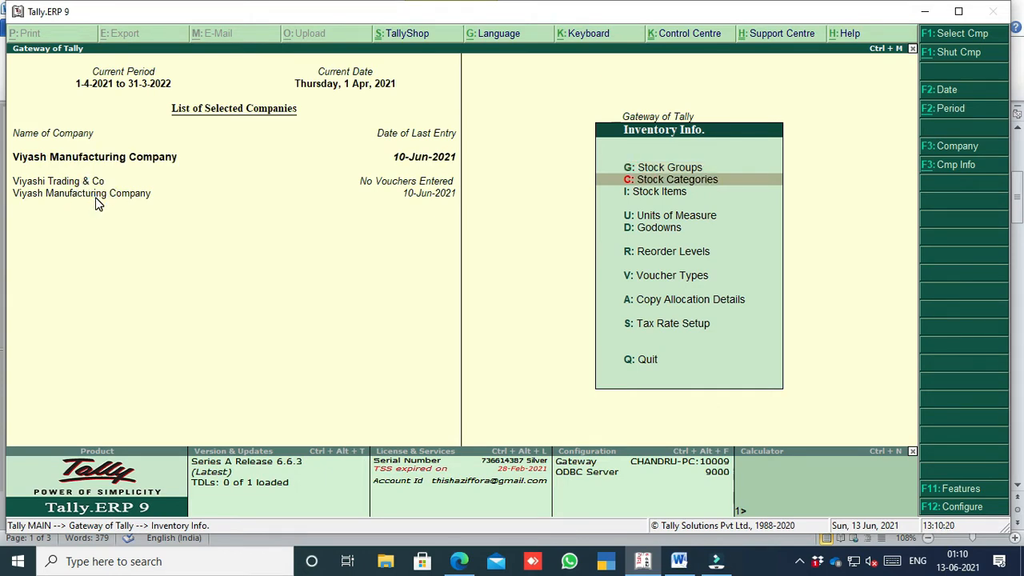
pyautogui.press('Return')
pyautogui.press('Return')
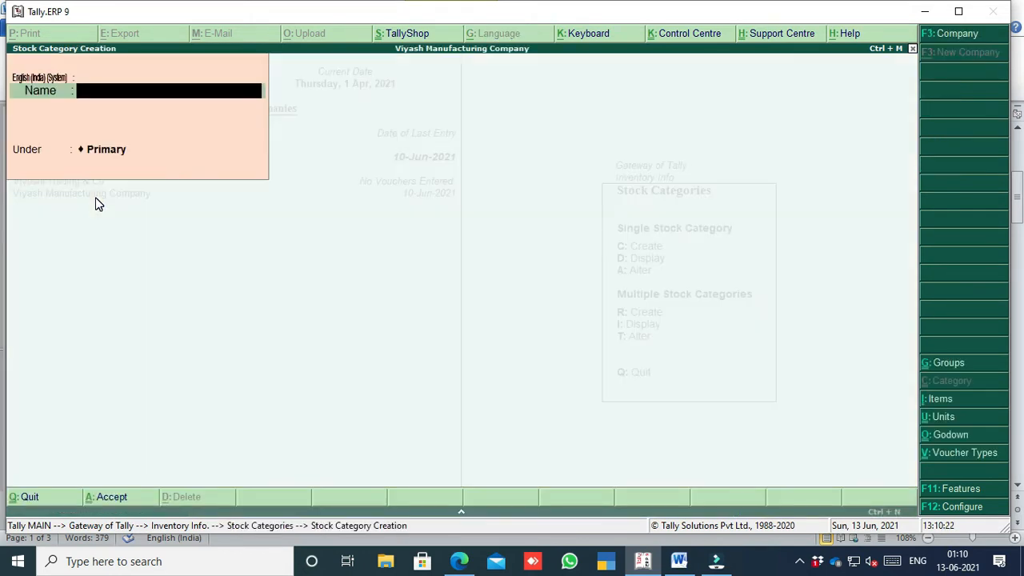
pyautogui.write('Sony')
pyautogui.press('Return')
pyautogui.press('Return')
pyautogui.press('Return')
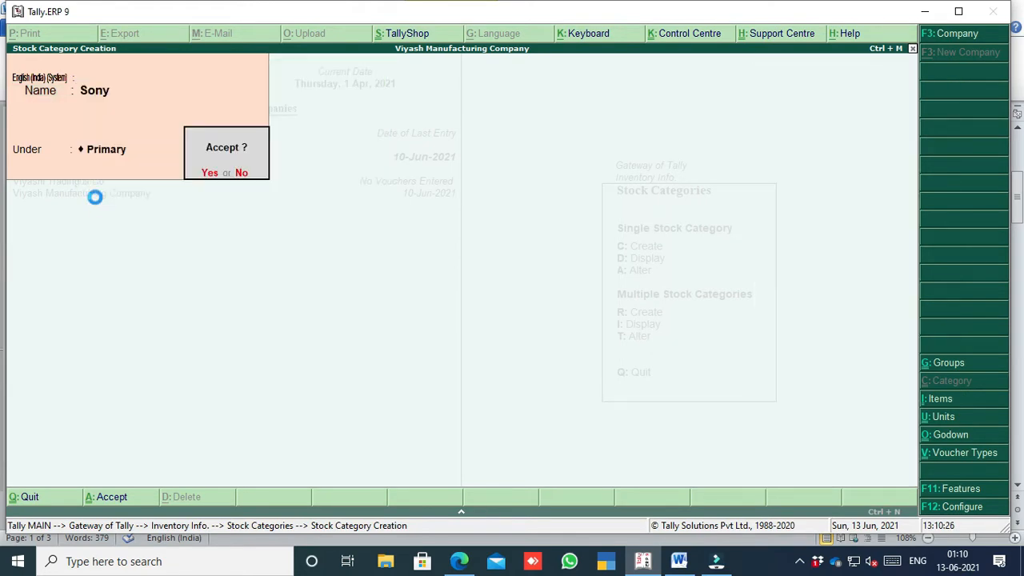
pyautogui.press('Return')
pyautogui.press('Escape')
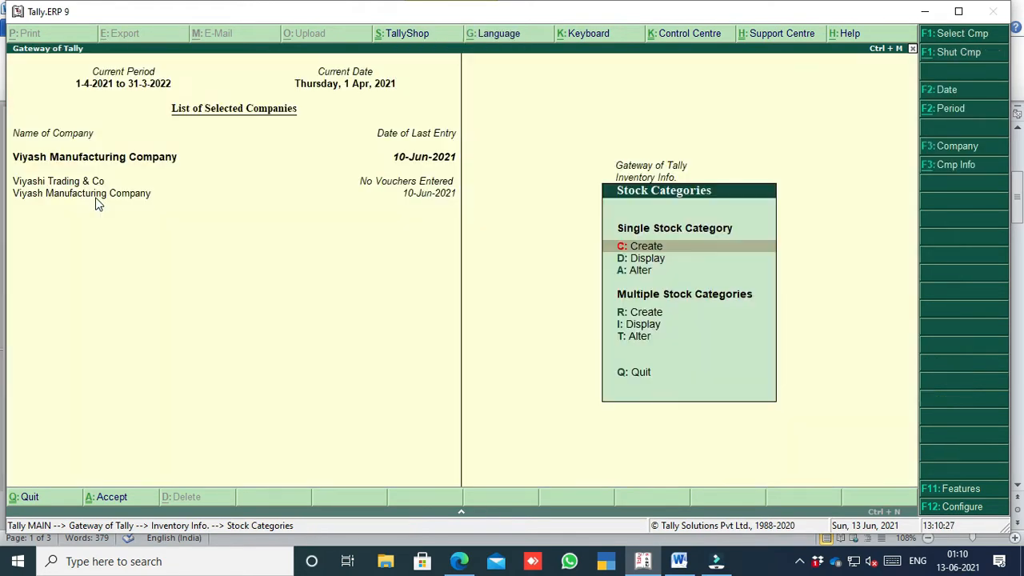
# Step: Look up the godown creation shortcut in Word, and return to the Gateway of Tally
pyautogui.click(676, 561)
pyautogui.scroll(-1, 506, 397)
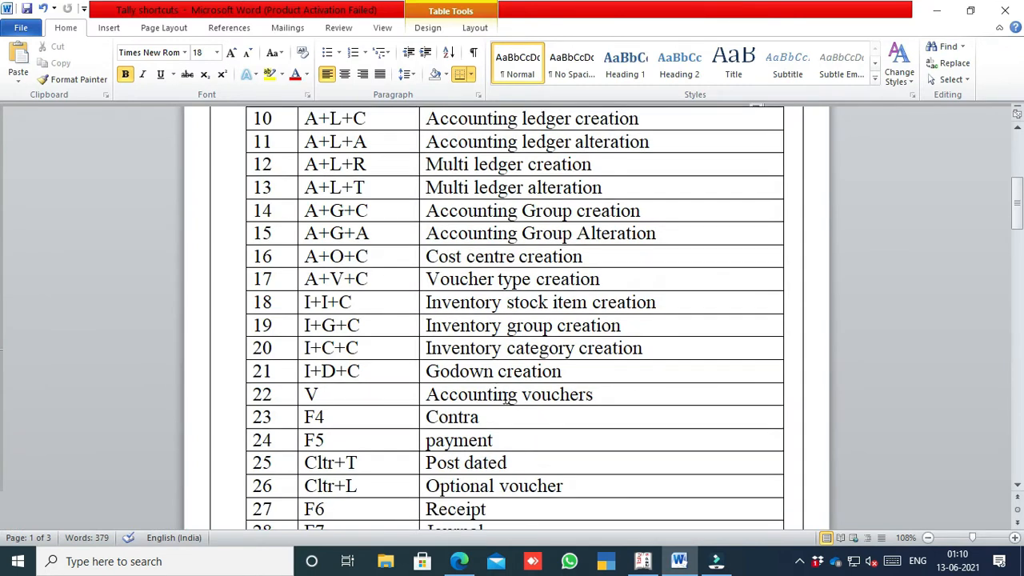
pyautogui.click(564, 372)
pyautogui.click(643, 561)
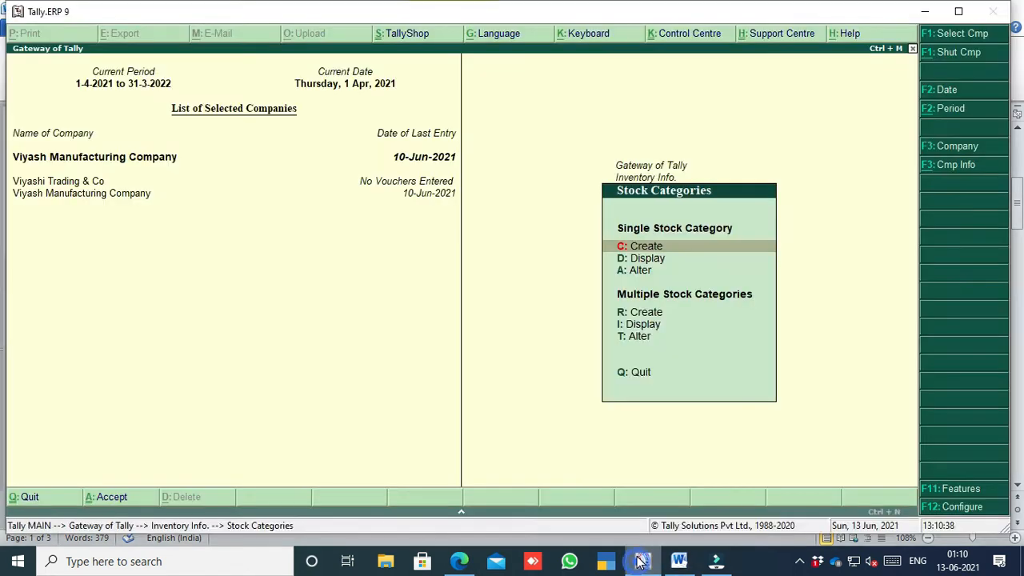
pyautogui.press('Escape')
pyautogui.press('Escape')
pyautogui.press('Escape')
pyautogui.press('Escape')
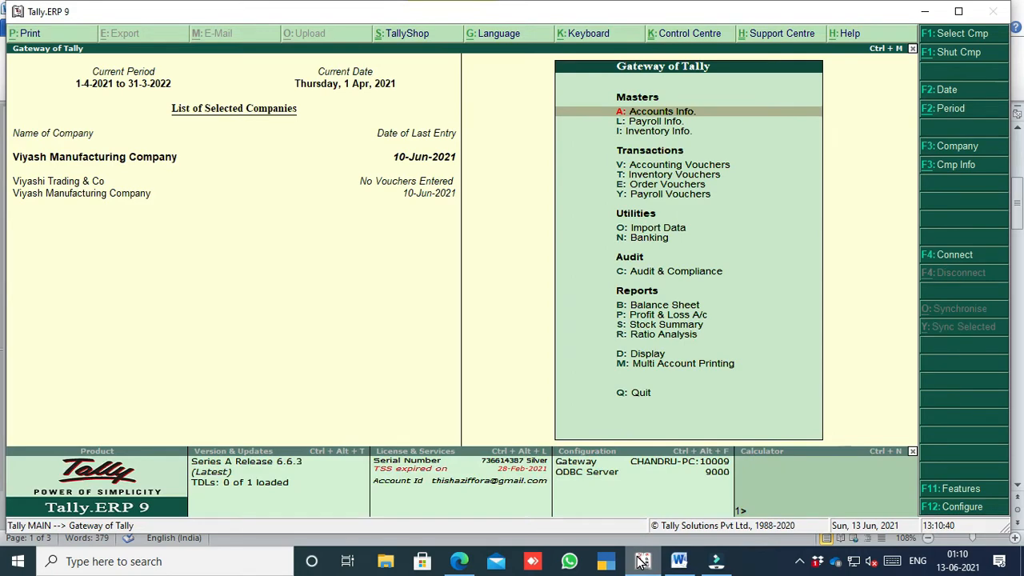
# Step: Open the single godown creation form under Inventory Info
pyautogui.press('Down')
pyautogui.press('Down')
pyautogui.press('Return')
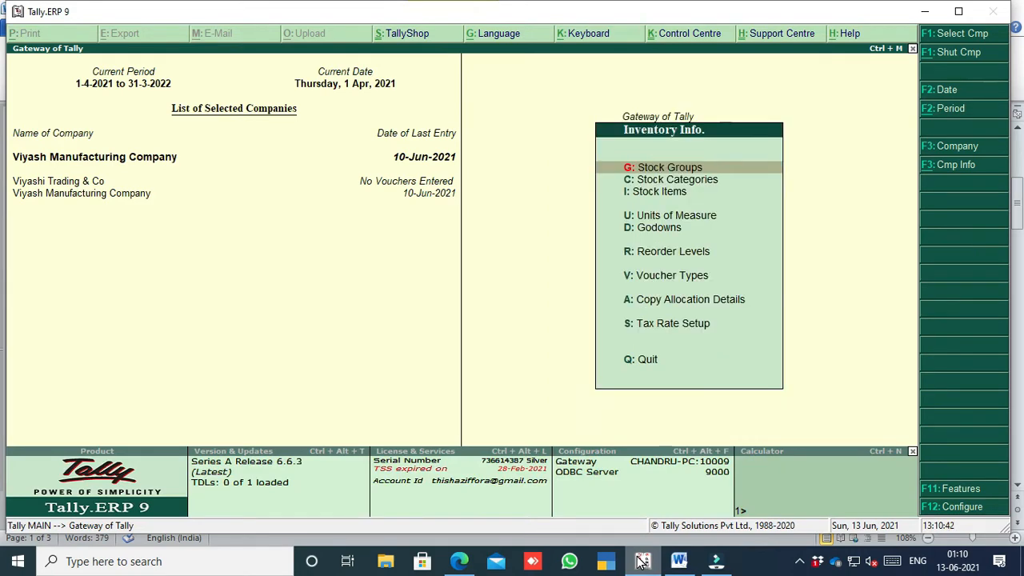
pyautogui.press('Down')
pyautogui.press('Down')
pyautogui.press('Down')
pyautogui.press('Down')
pyautogui.press('Return')
pyautogui.press('Return')
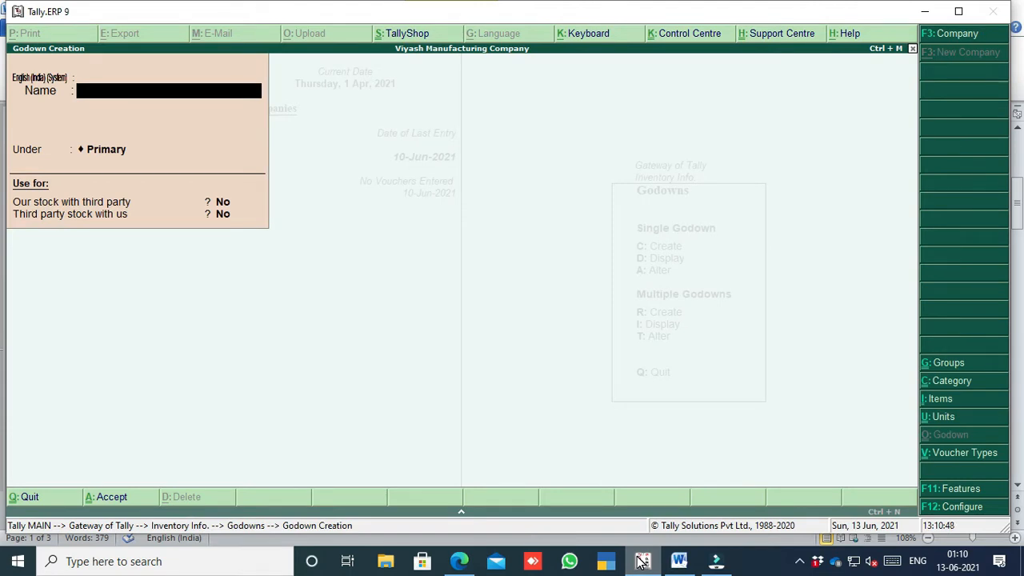
# Step: Create the godown Branch 1 under Primary with default third-party stock options, save it, and return to the Gateway of Tally
pyautogui.write('Branch 1')
pyautogui.press('Return')
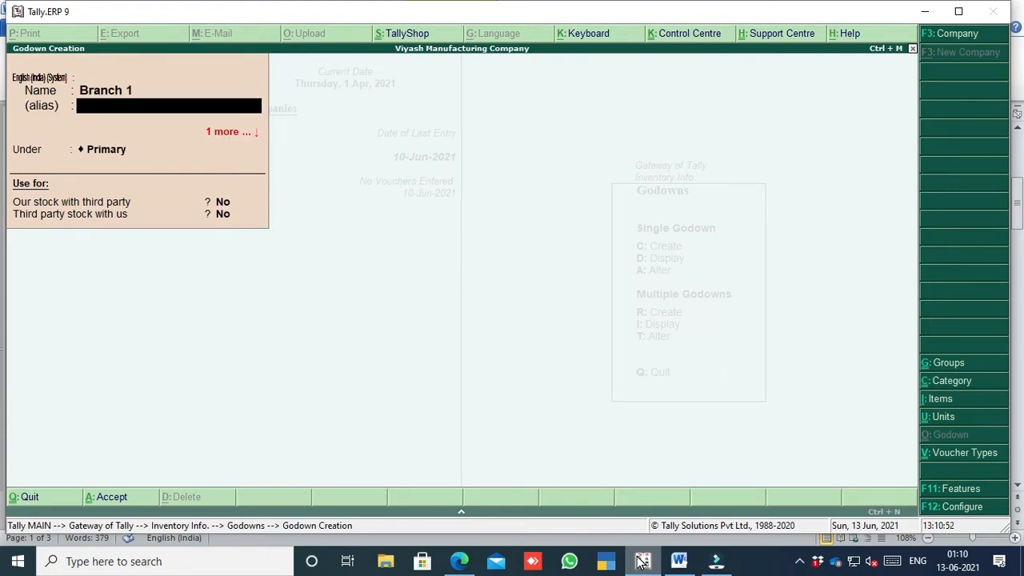
pyautogui.press('Return')
pyautogui.press('Return')
pyautogui.press('Return')
pyautogui.press('Return')
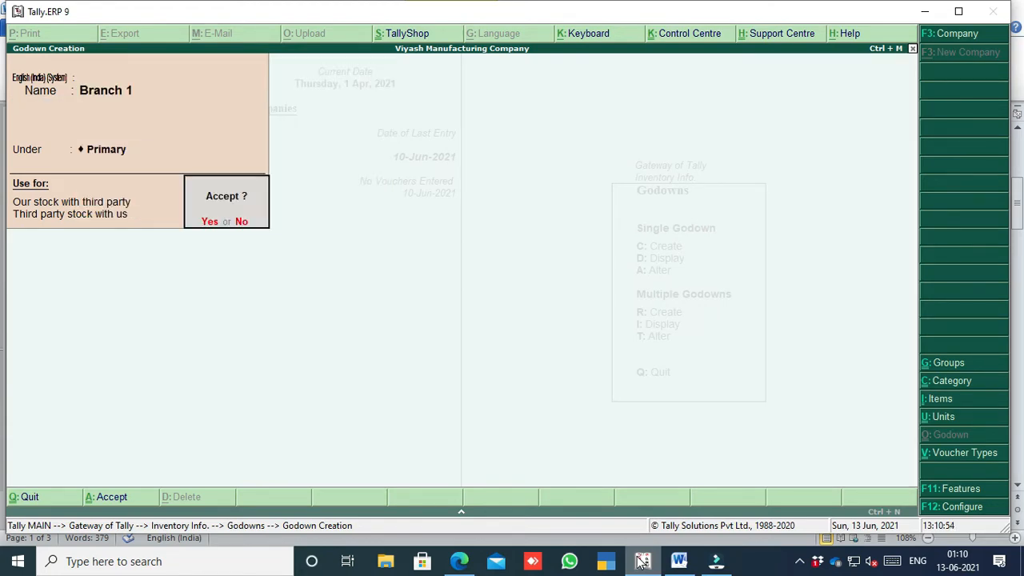
pyautogui.press('Return')
pyautogui.press('Escape')
pyautogui.press('Escape')
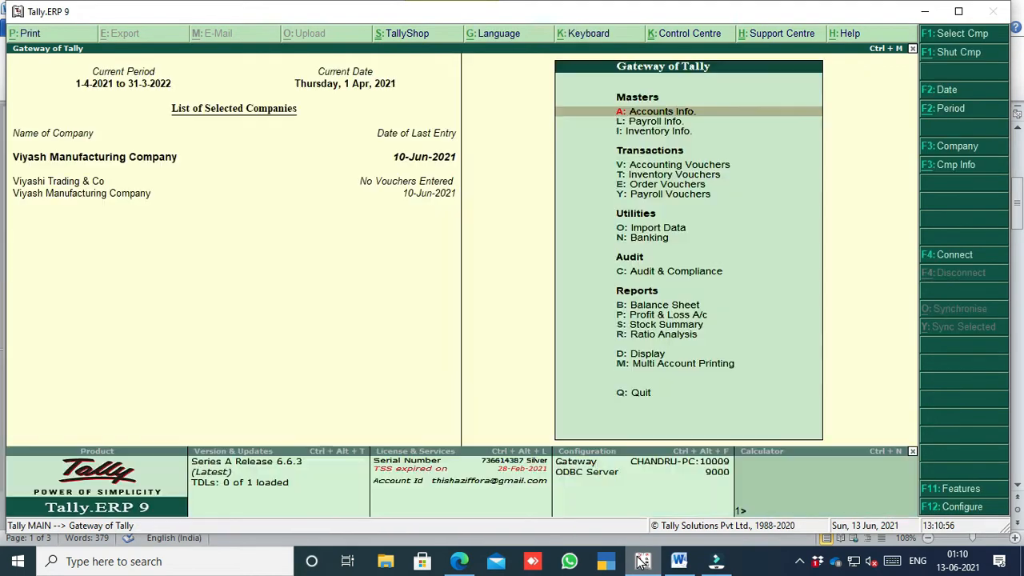
# Step: Look up the accounting vouchers shortcut in Word, and open Accounting Vouchers in Tally
pyautogui.click(678, 561)
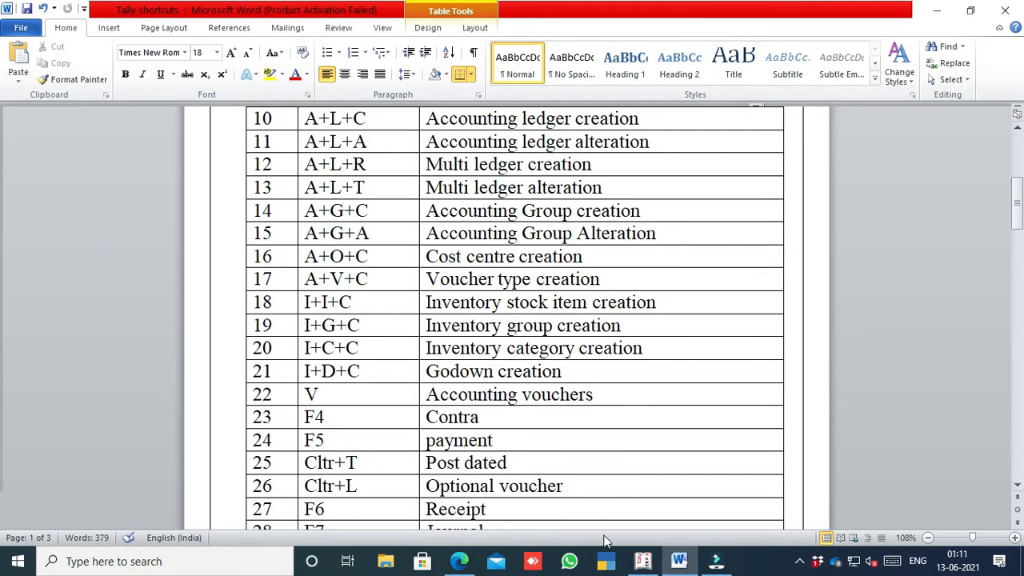
pyautogui.click(642, 562)
pyautogui.press('Escape')
pyautogui.press('n')
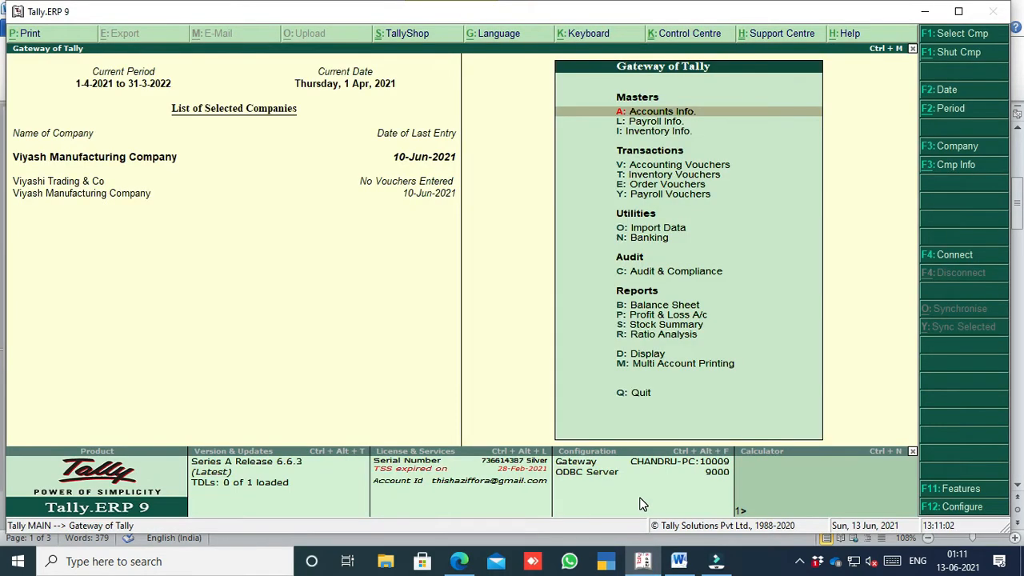
pyautogui.press('Down')
pyautogui.press('Down')
pyautogui.press('Down')
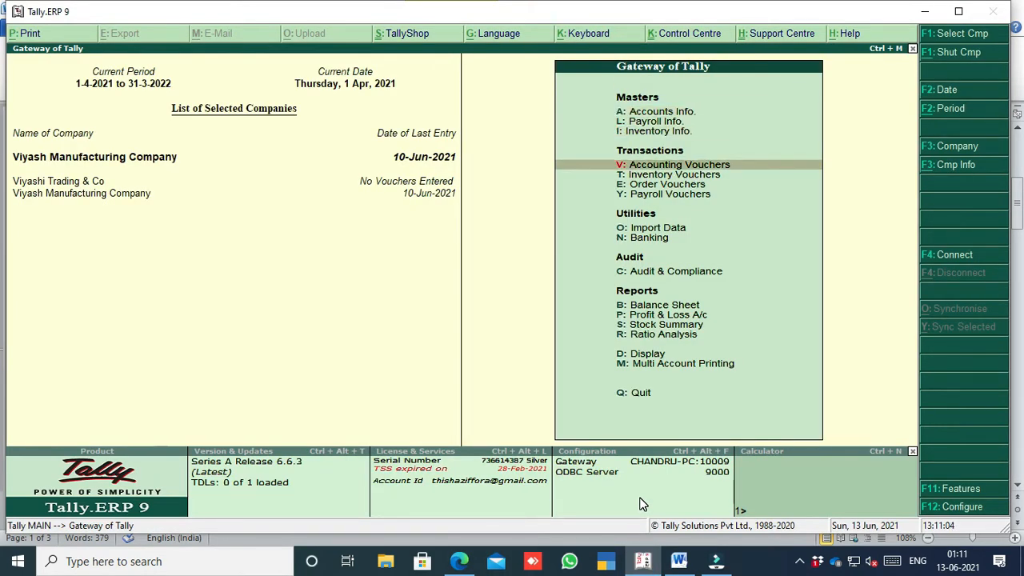
pyautogui.press('Return')
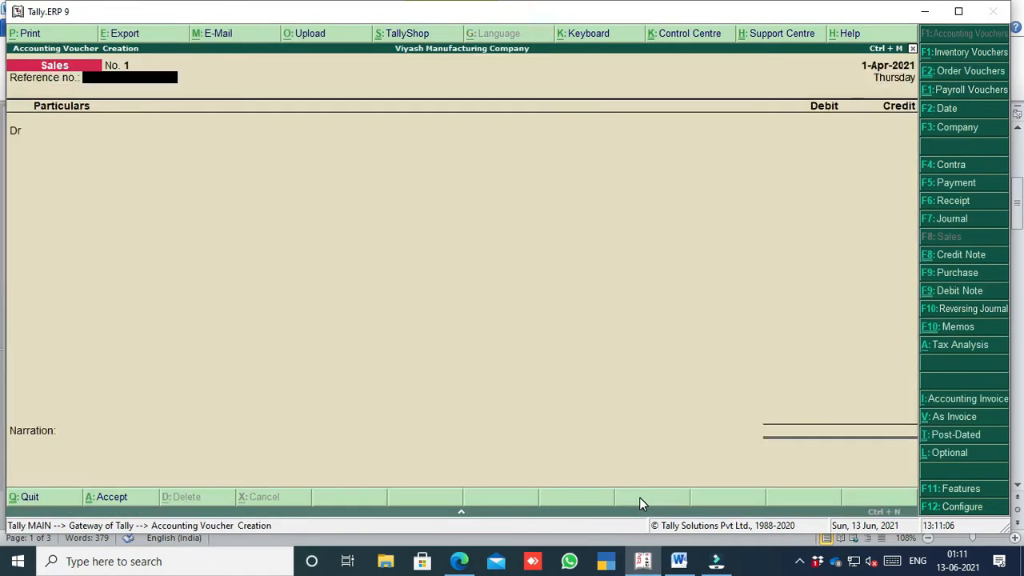
# Step: Quit the sales voucher screen to the Gateway of Tally and reopen Accounting Vouchers
pyautogui.press('Escape')
pyautogui.press('y')
pyautogui.press('Return')
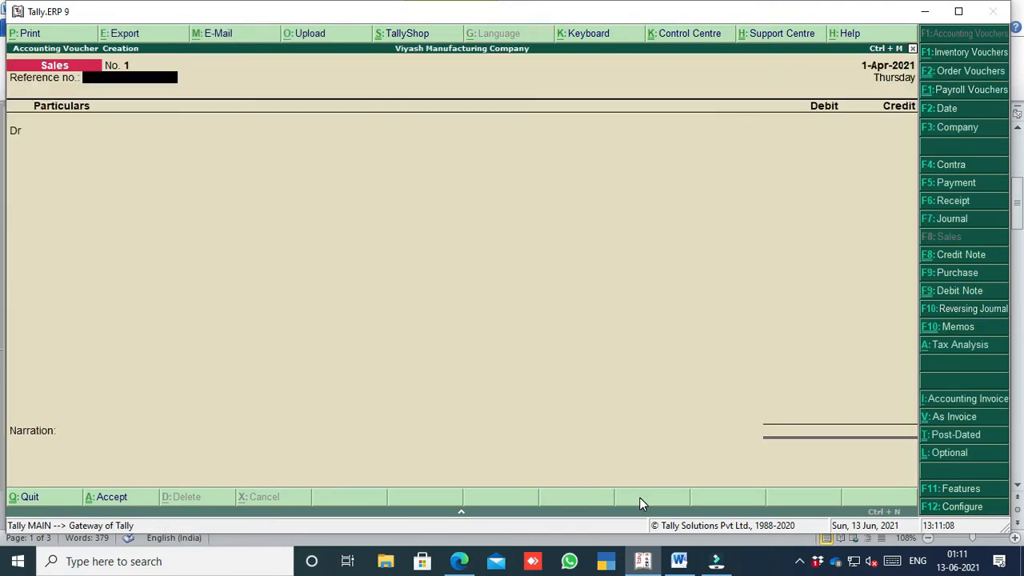
# Step: Look up the contra shortcut in the Word document, and change Tally's voucher entry to Contra
pyautogui.click(716, 560)
pyautogui.moveTo(678, 561)
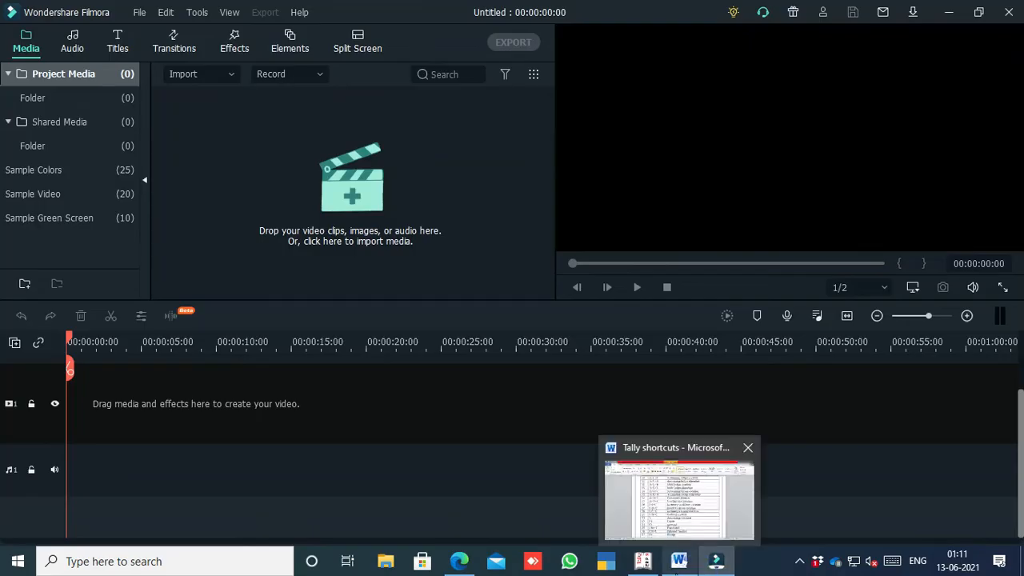
pyautogui.click(650, 488)
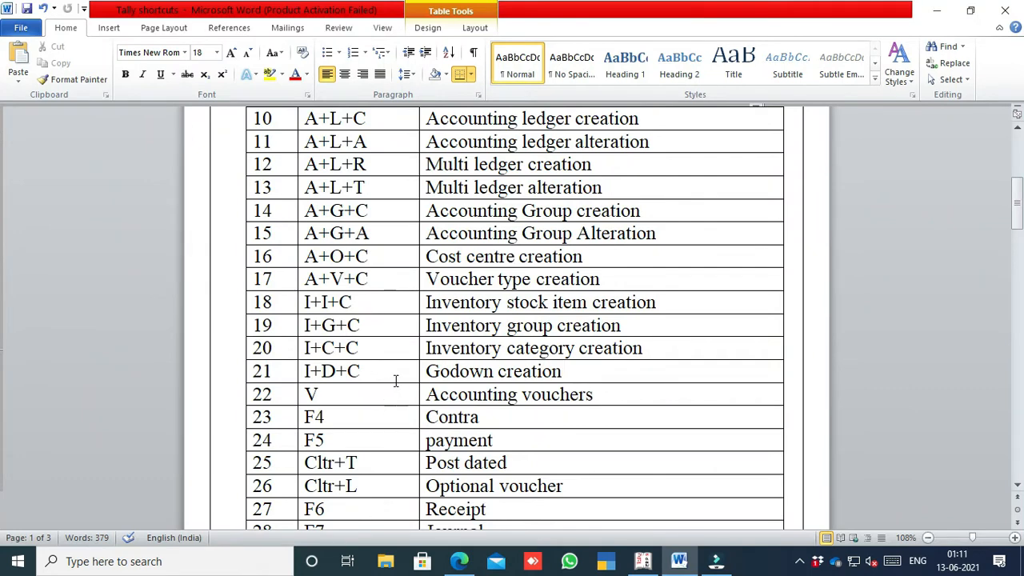
pyautogui.scroll(-1, 395, 381)
pyautogui.scroll(-1, 444, 361)
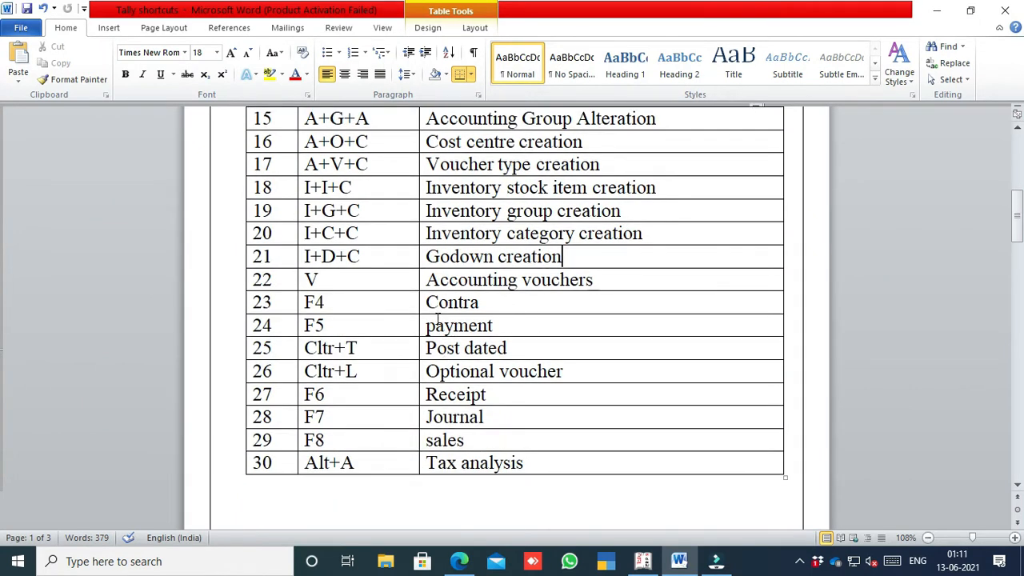
pyautogui.click(623, 480)
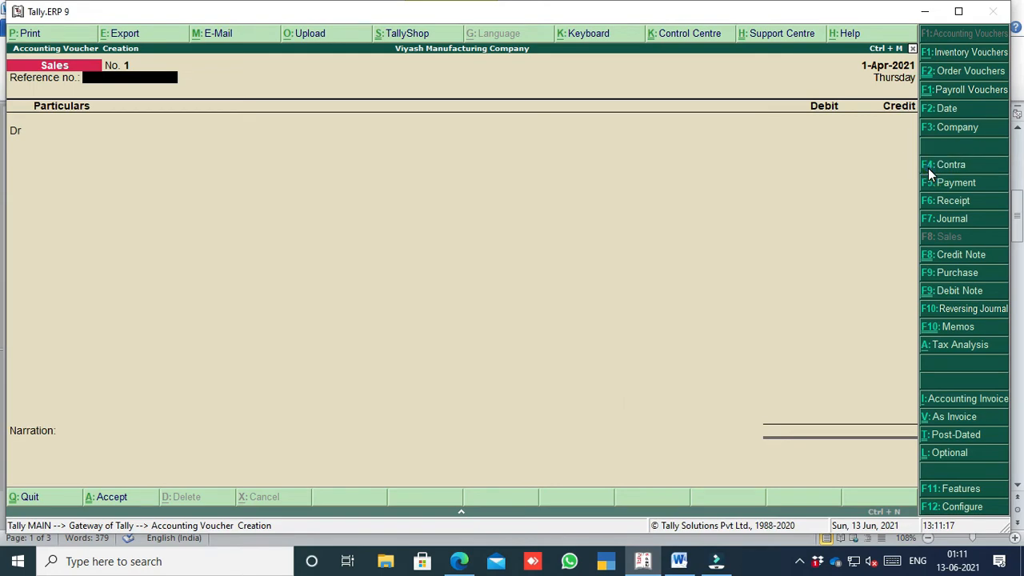
pyautogui.press('F4')
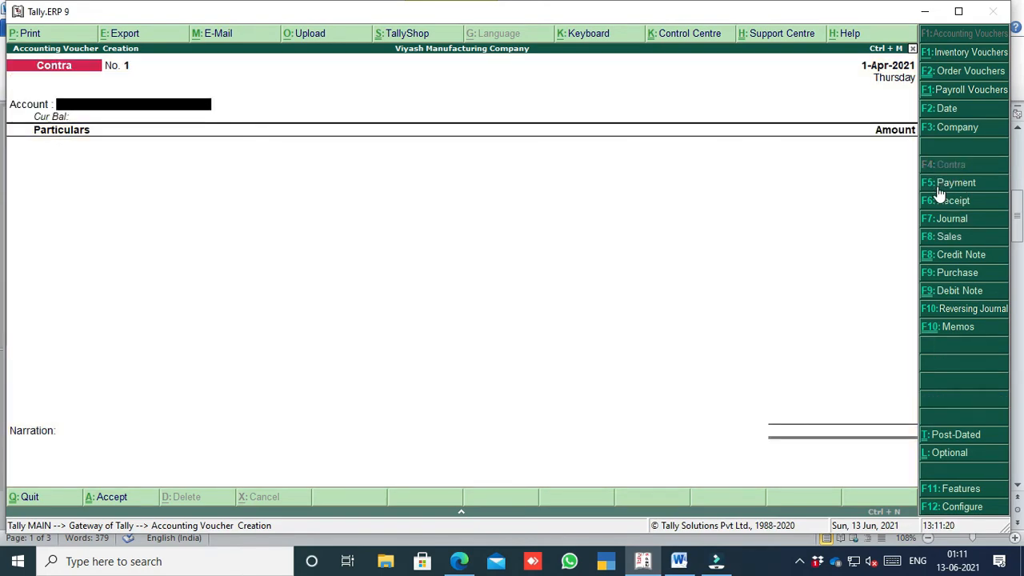
# Step: Check the payment shortcut in Word, and open Tally's Payment, Receipt, Journal and Sales vouchers in turn
pyautogui.click(679, 561)
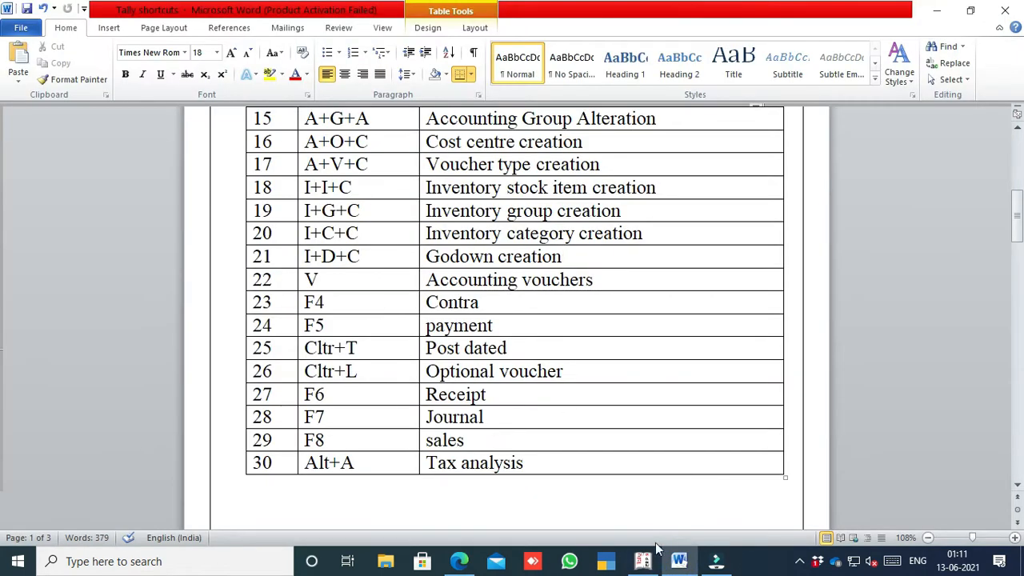
pyautogui.click(654, 552)
pyautogui.click(930, 188)
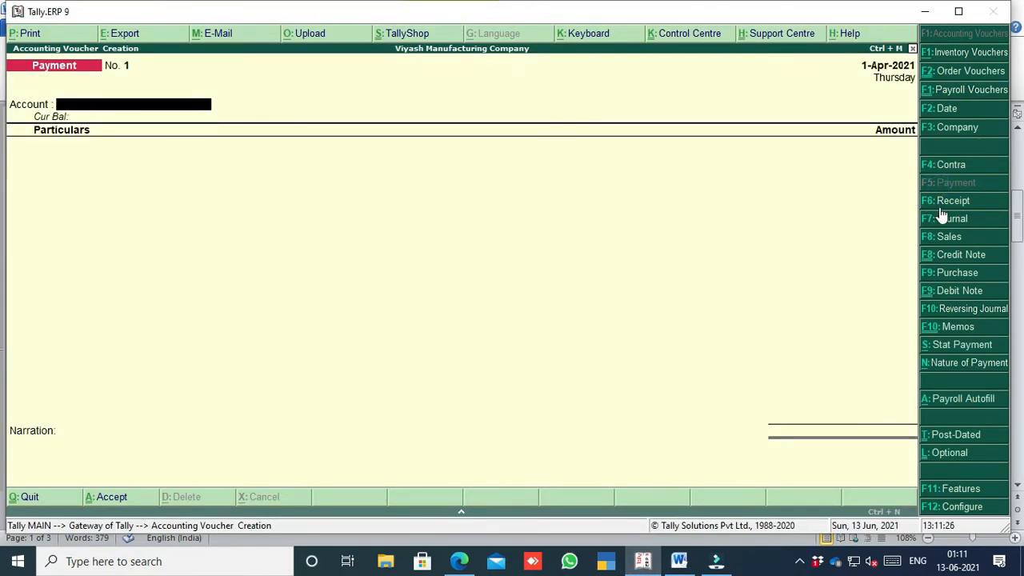
pyautogui.click(939, 206)
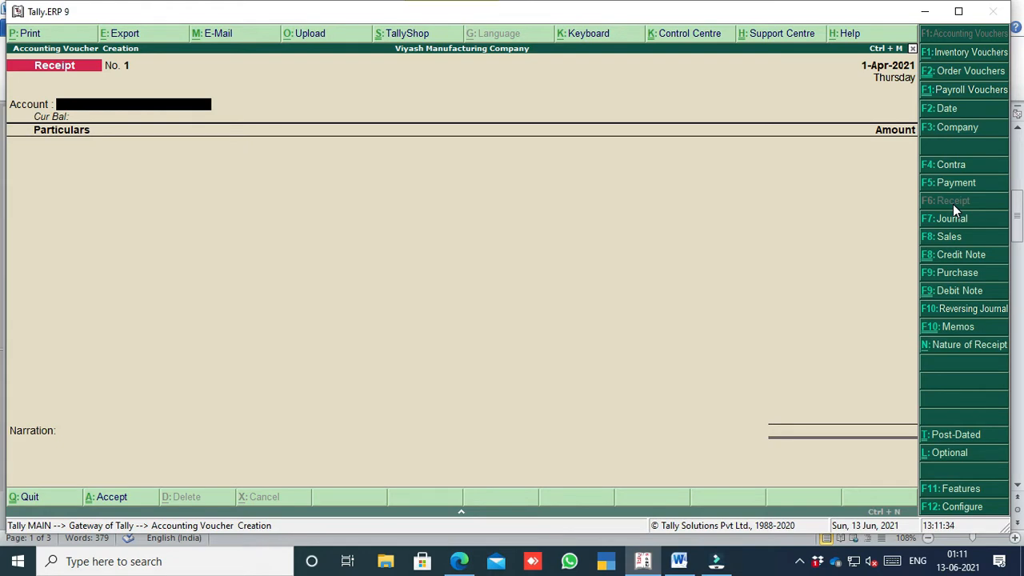
pyautogui.click(945, 224)
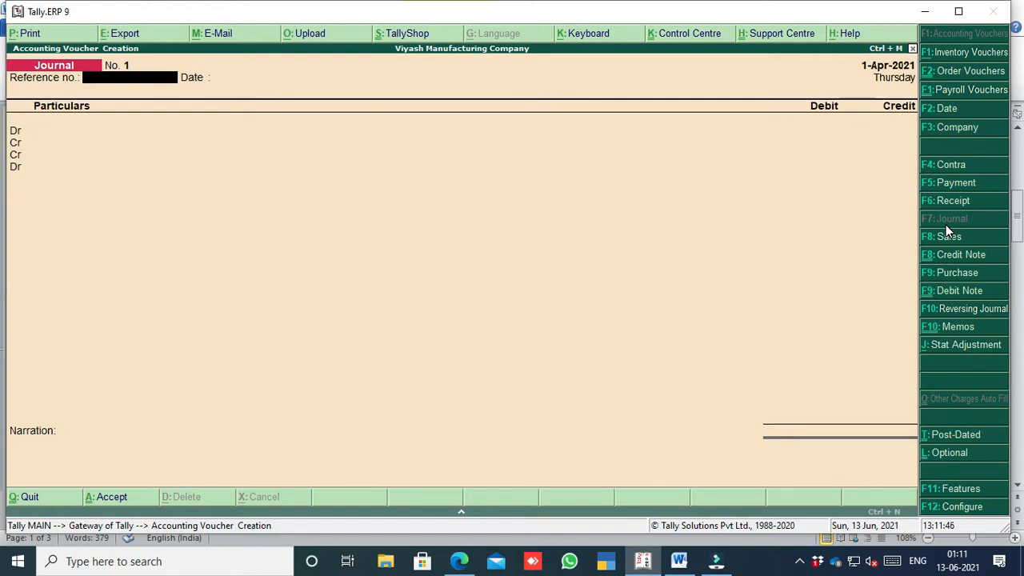
pyautogui.click(946, 238)
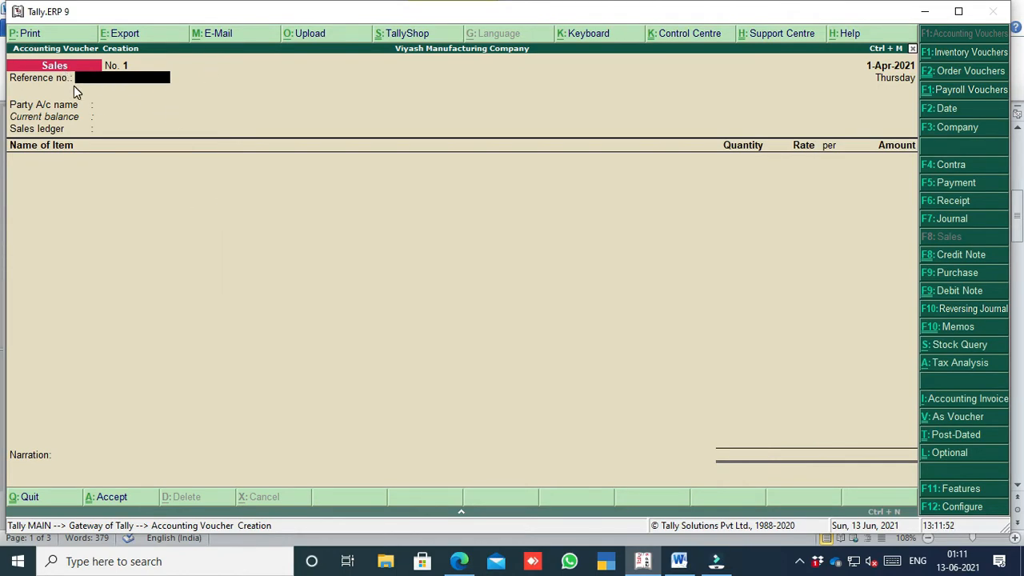
# Step: Look up the tax analysis shortcut in Word, and quit Tally's sales voucher screen to the Gateway of Tally
pyautogui.click(679, 561)
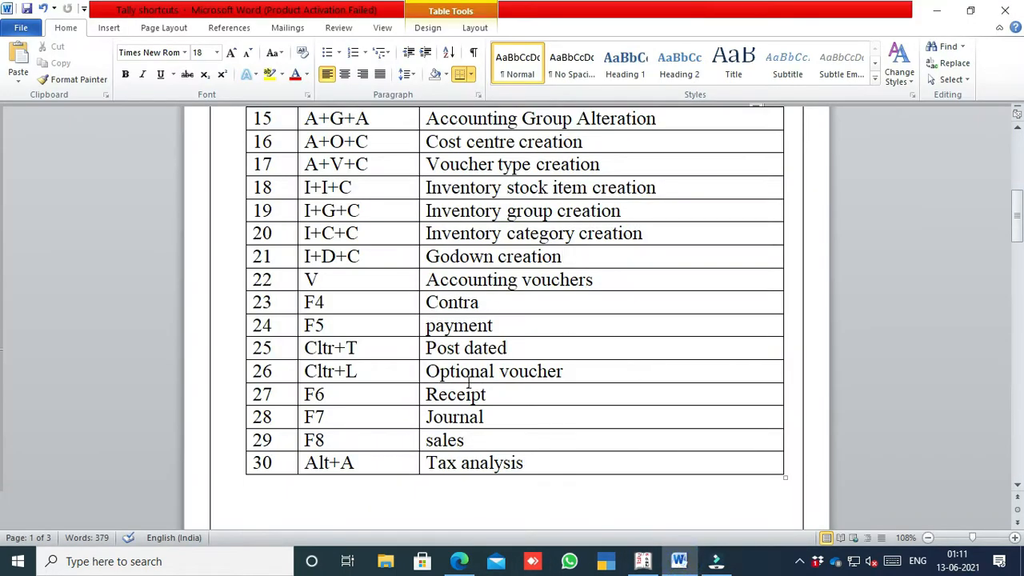
pyautogui.scroll(-1, 469, 382)
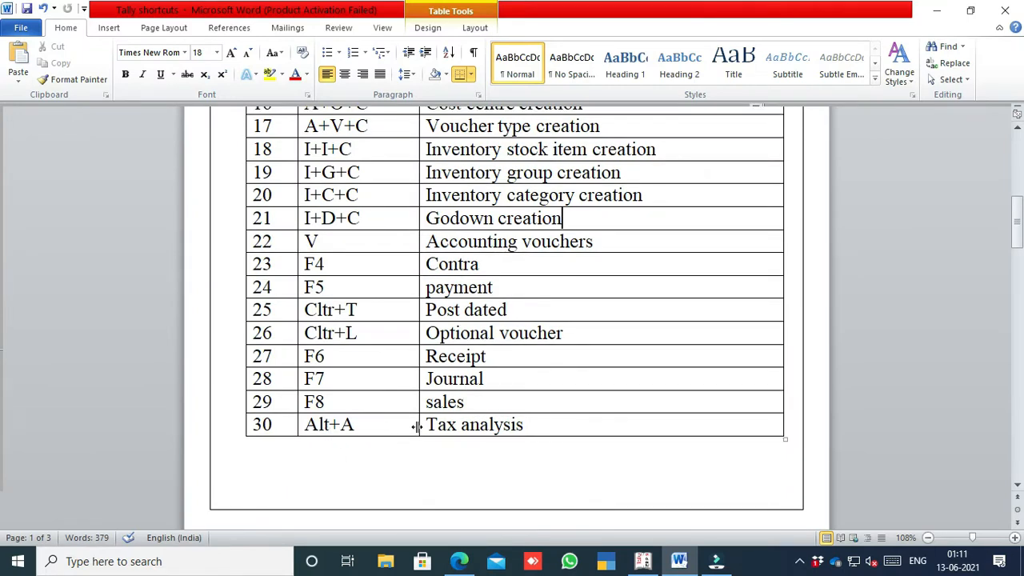
pyautogui.click(643, 562)
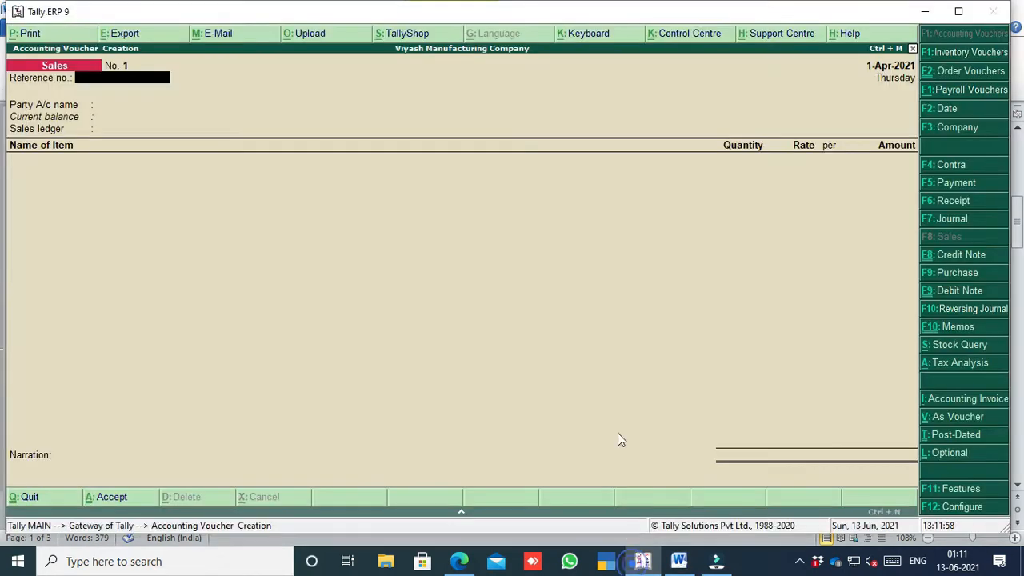
pyautogui.press('Escape')
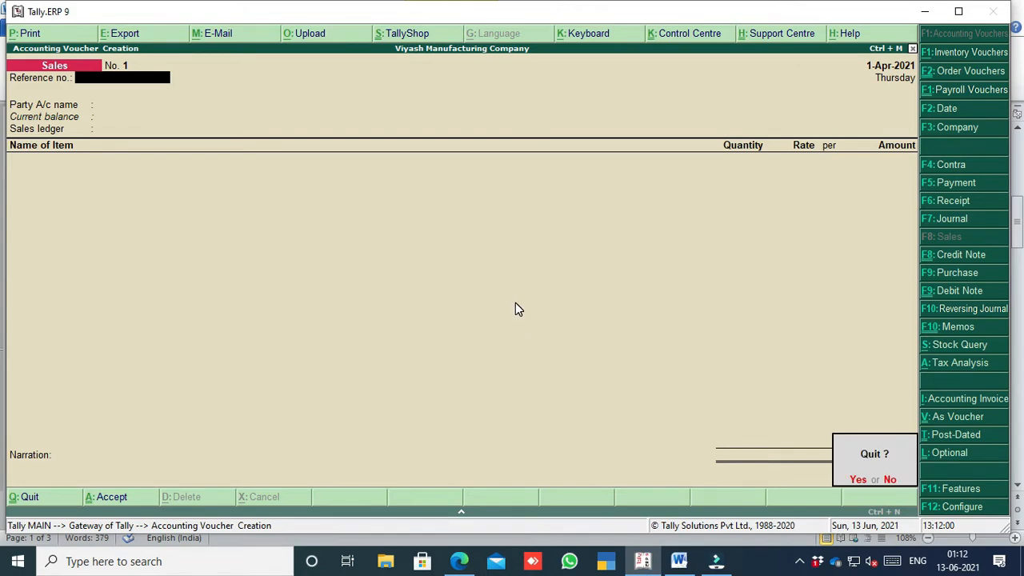
pyautogui.press('Return')
pyautogui.click(116, 195)
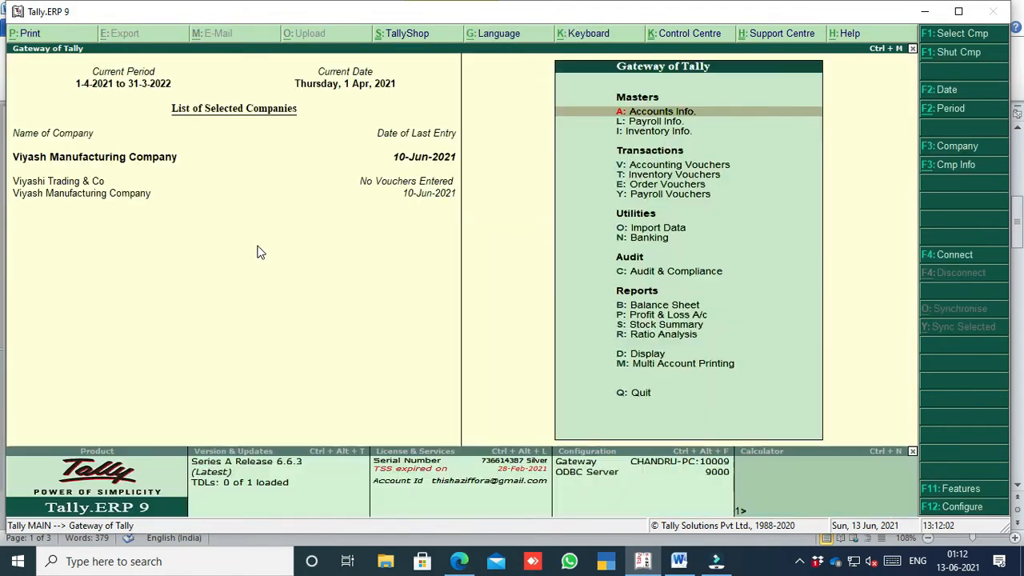
# Step: Open the Day Book and set its period to 1-Apr-2021 through 31-Mar-2022
pyautogui.press('d')
pyautogui.press('d')
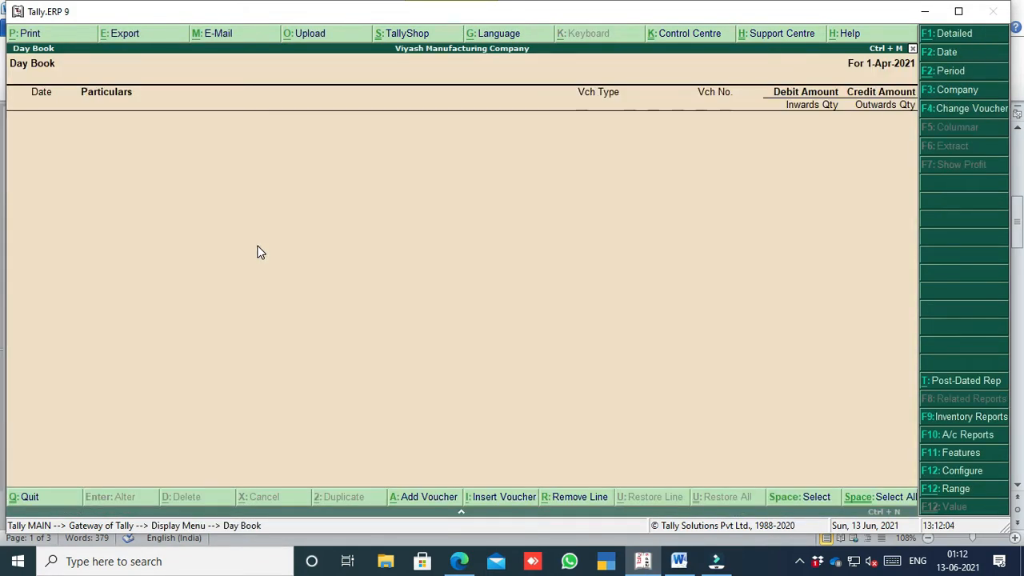
pyautogui.hotkey('alt', 'F2')
pyautogui.press('Return')
pyautogui.write('31-3-2022')
pyautogui.press('Return')
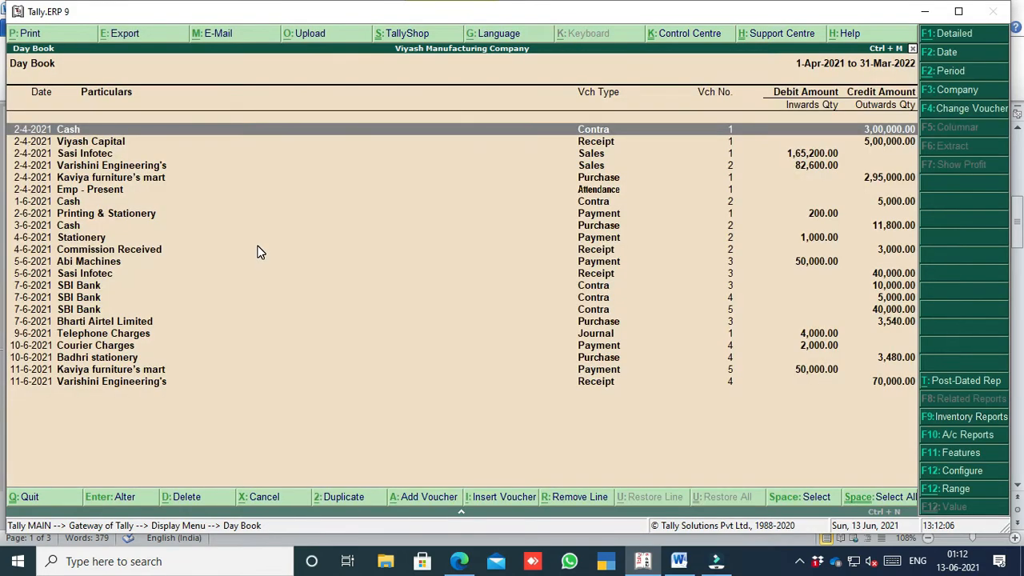
# Step: Examine the detailed tax analysis of the Sasi Infotec sales voucher, and return to the Day Book
pyautogui.press('Down')
pyautogui.press('Down')
pyautogui.click(258, 250)
pyautogui.press('Return')
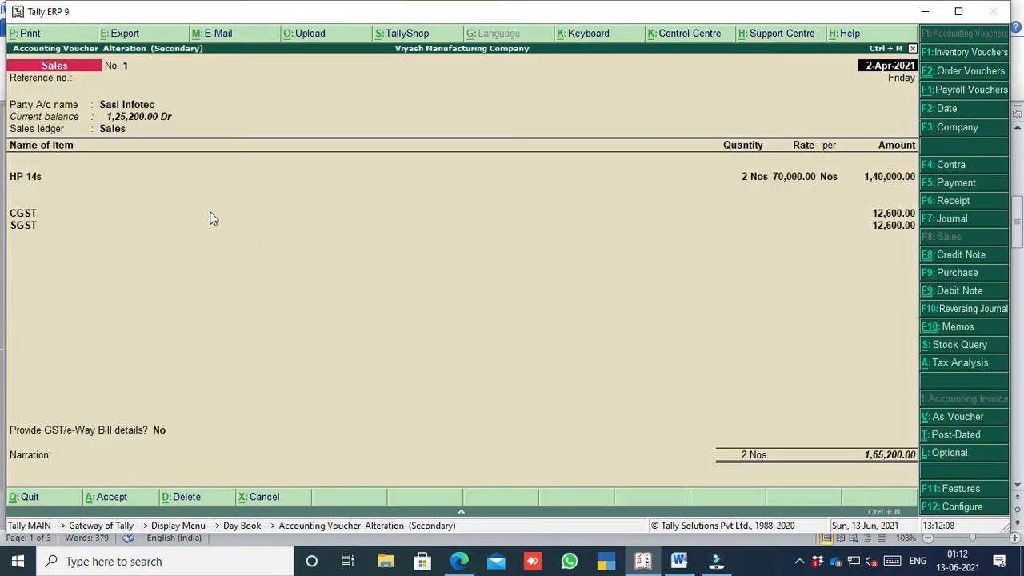
pyautogui.click(937, 365)
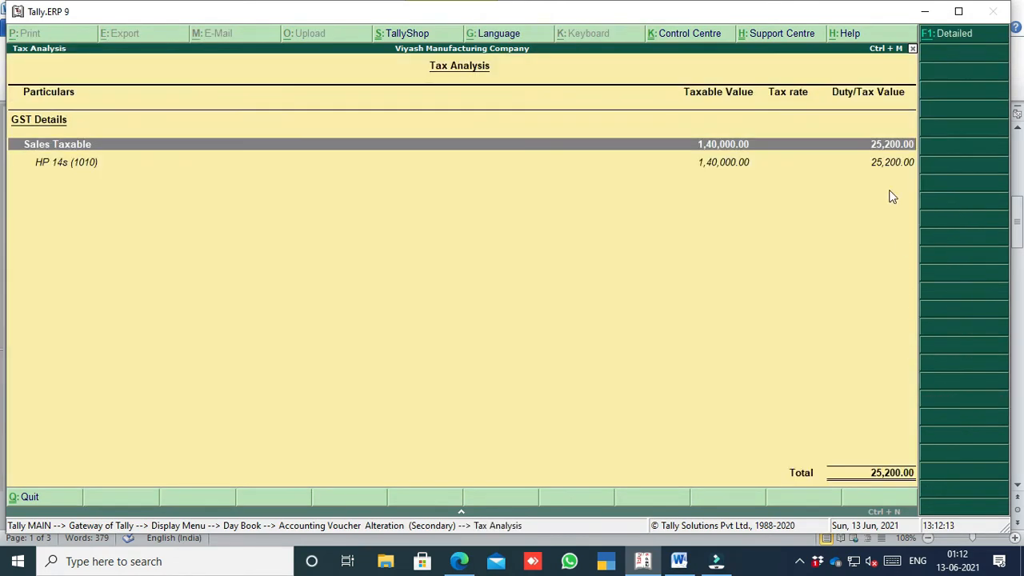
pyautogui.click(956, 33)
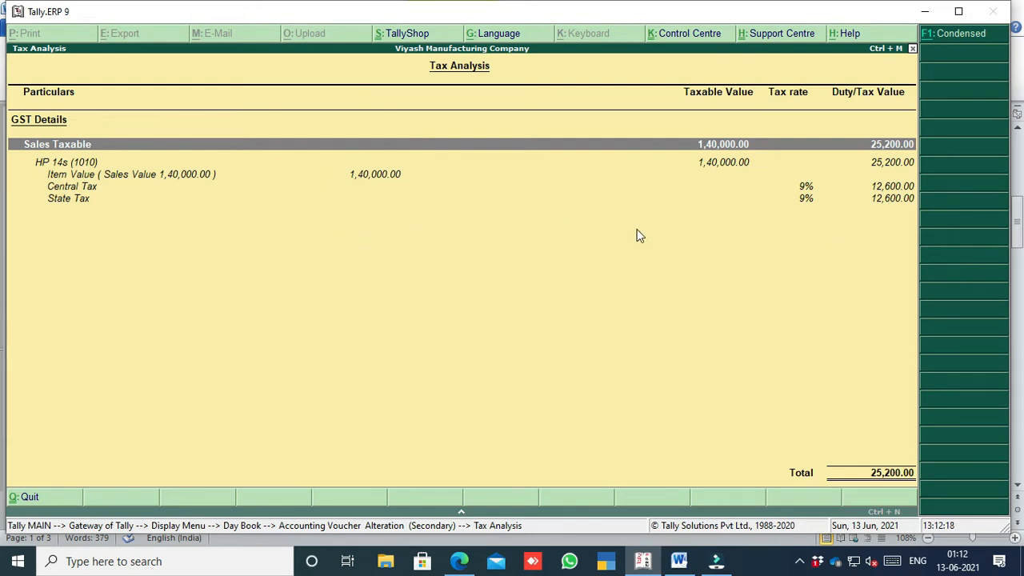
pyautogui.press('Escape')
pyautogui.press('Escape')
pyautogui.press('Return')
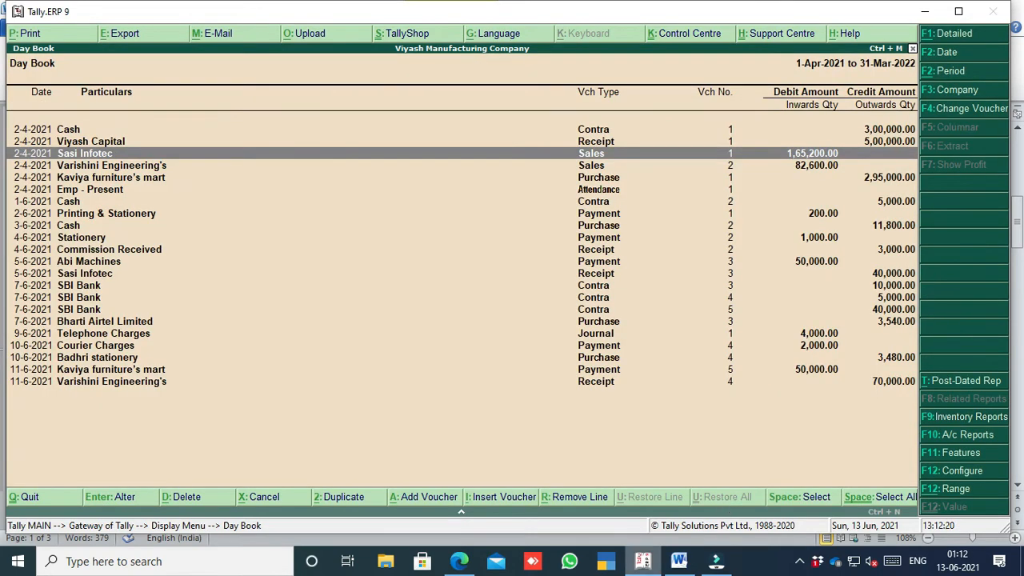
# Step: Look up the accounting/item mode shortcut in Word, and open Accounting Vouchers from Tally's gateway
pyautogui.click(679, 560)
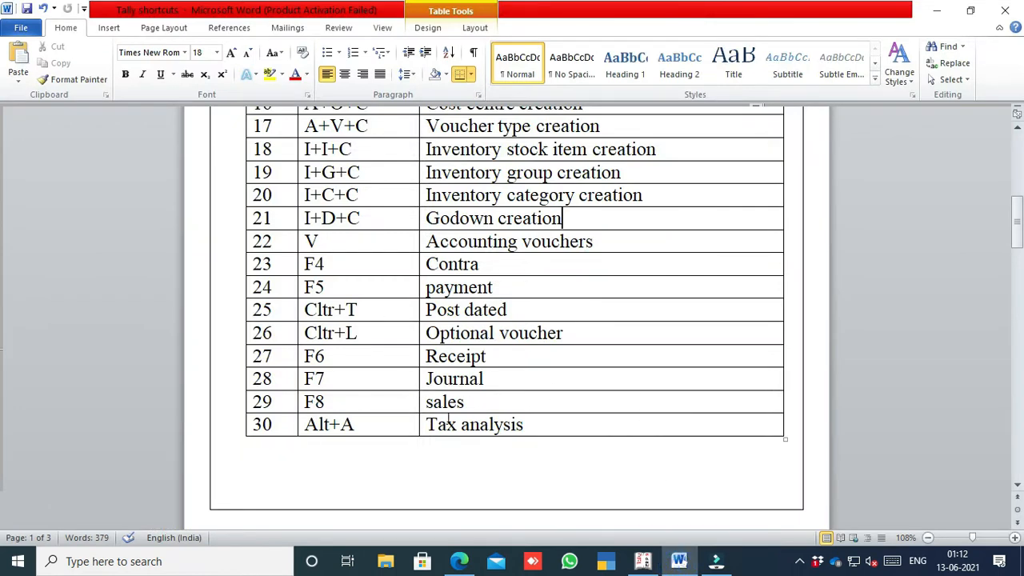
pyautogui.scroll(-8, 448, 420)
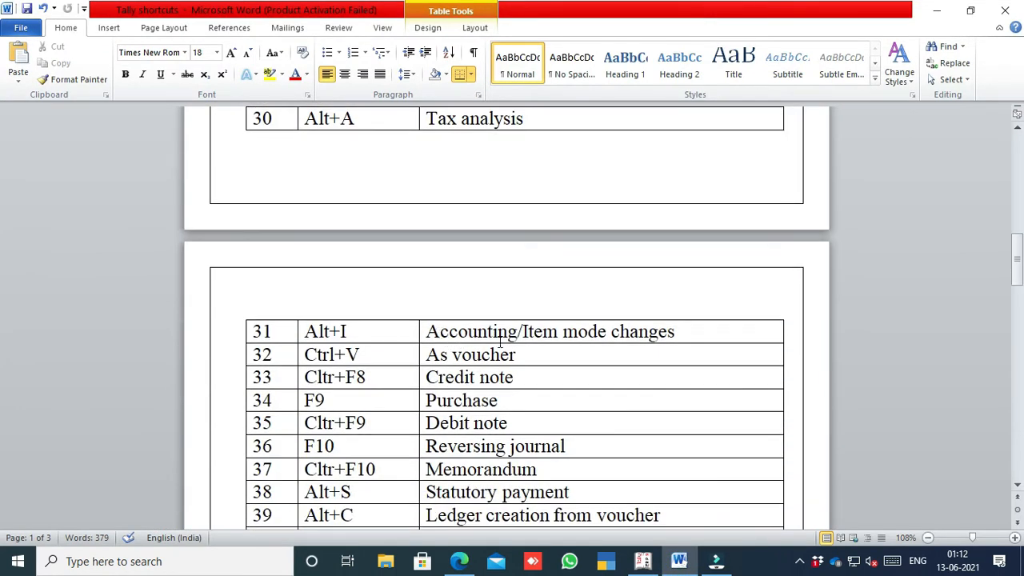
pyautogui.click(642, 560)
pyautogui.press('Escape')
pyautogui.press('Escape')
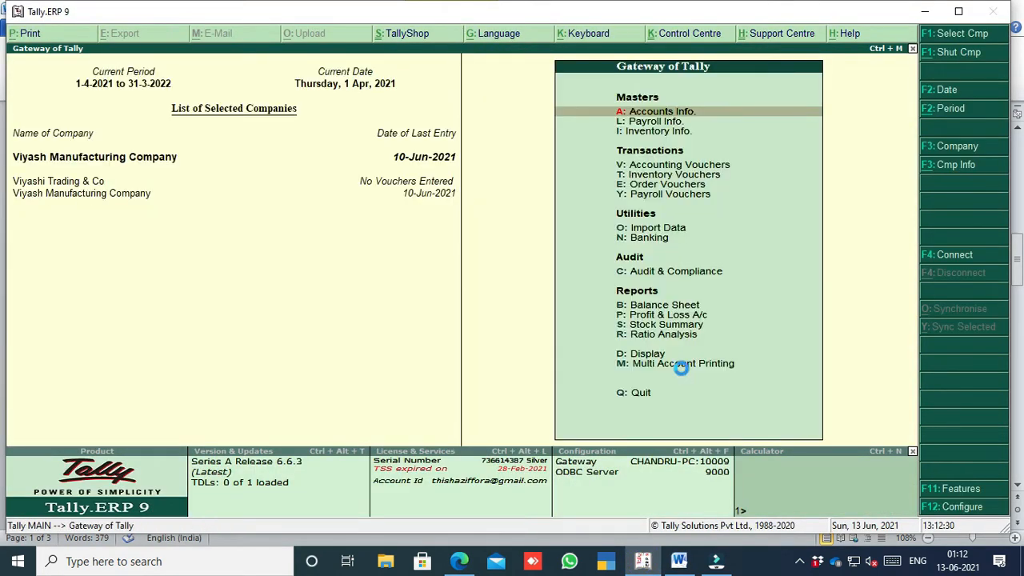
pyautogui.press('v')
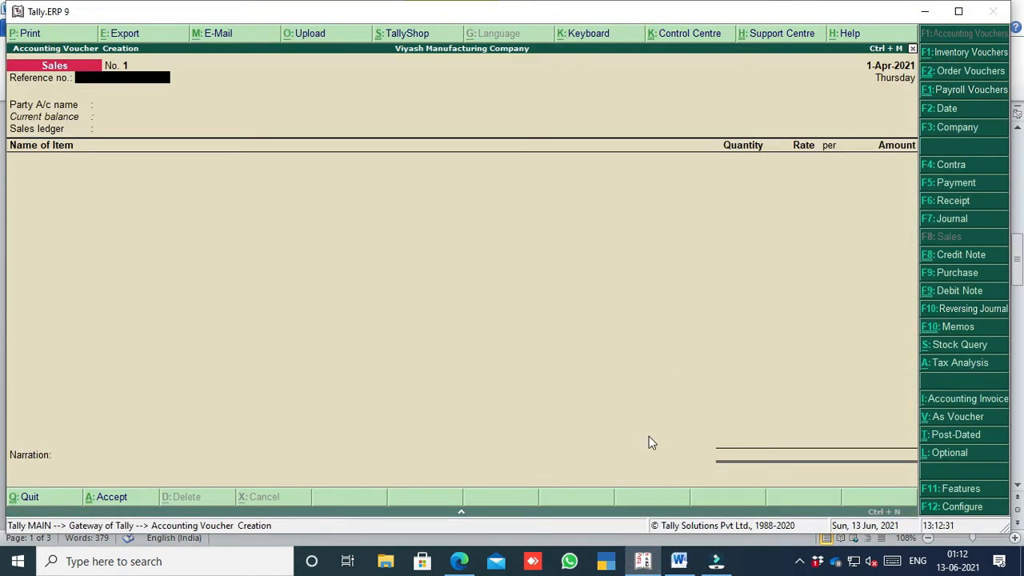
# Step: Alternate the sales entry between accounting invoice and item invoice modes, and change it to voucher mode after checking the shortcut in Word
pyautogui.click(963, 403)
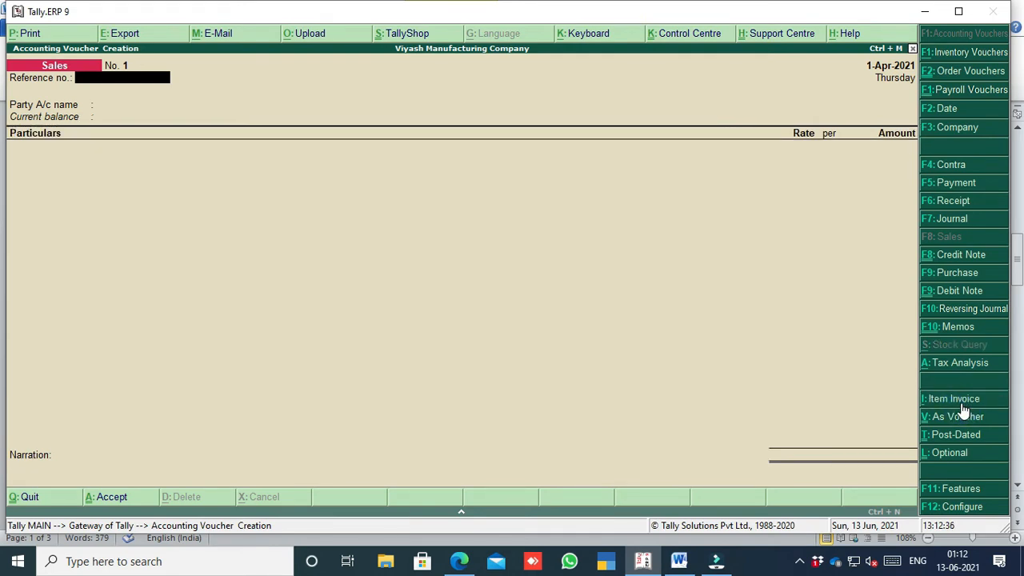
pyautogui.click(962, 404)
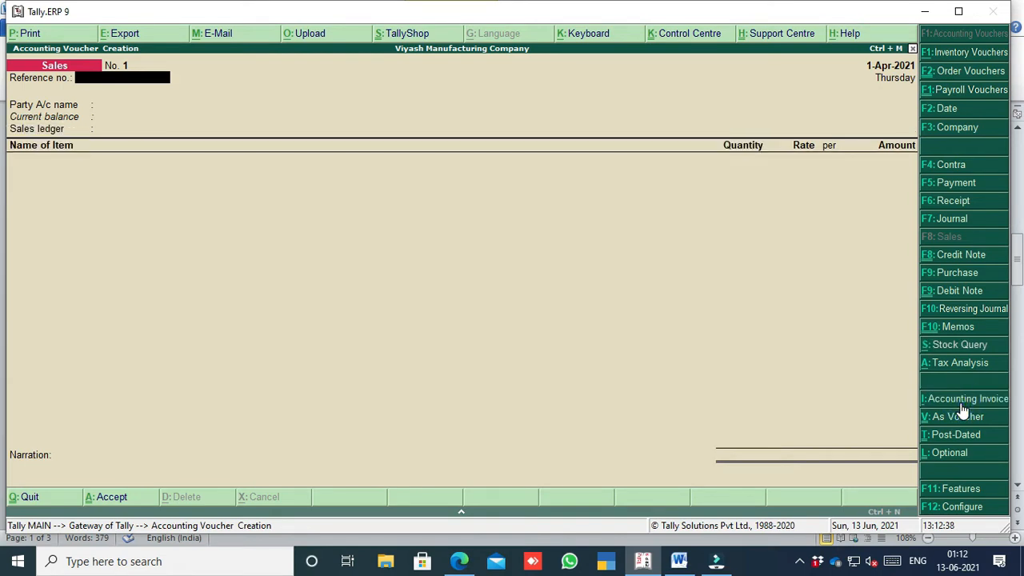
pyautogui.click(958, 404)
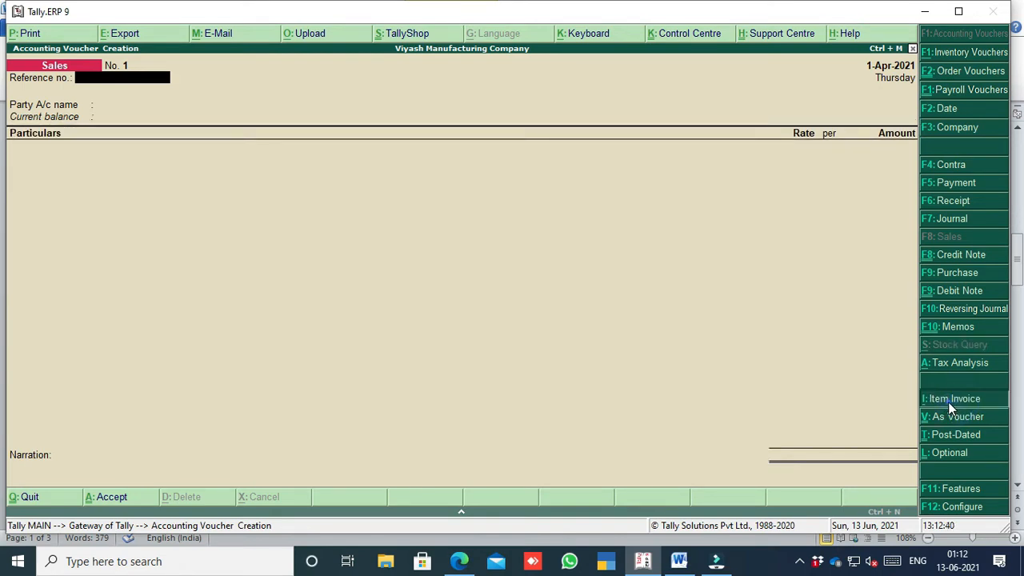
pyautogui.click(949, 402)
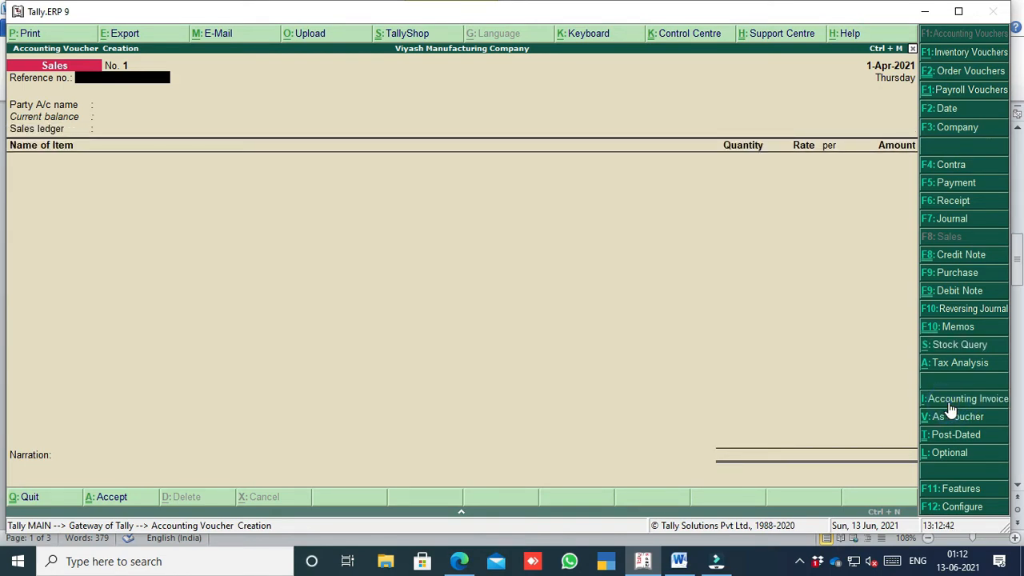
pyautogui.click(949, 404)
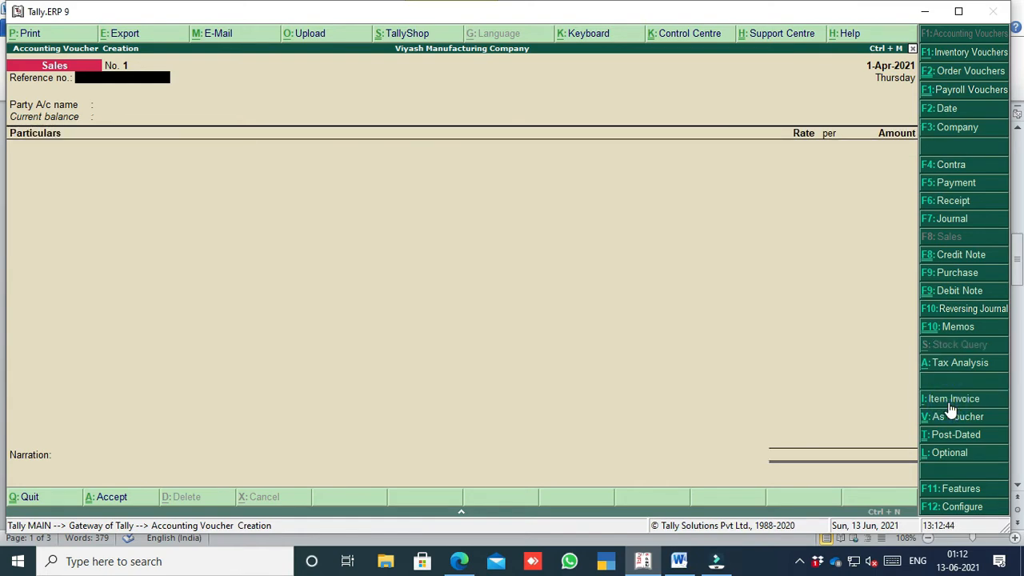
pyautogui.click(937, 405)
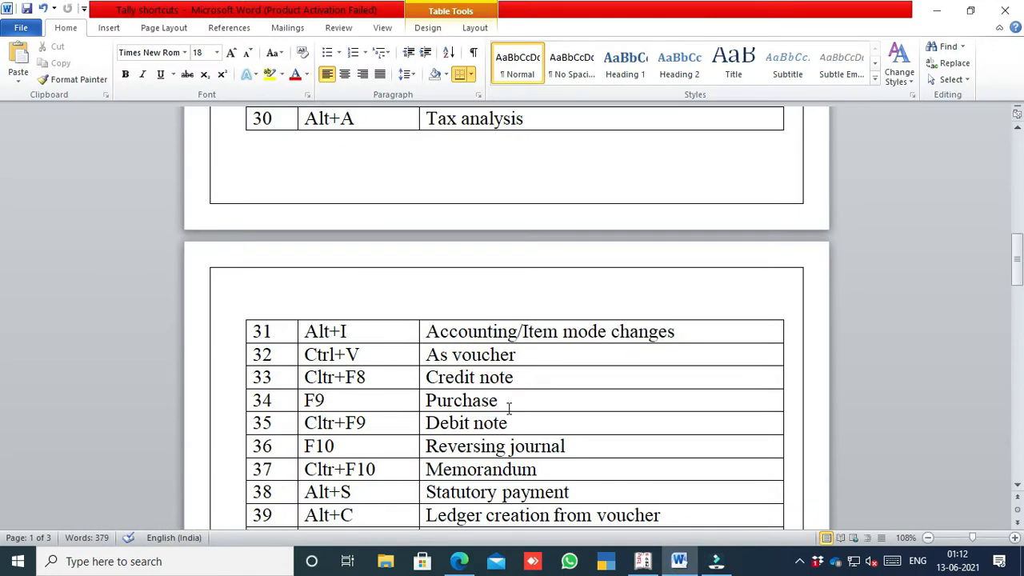
pyautogui.click(642, 561)
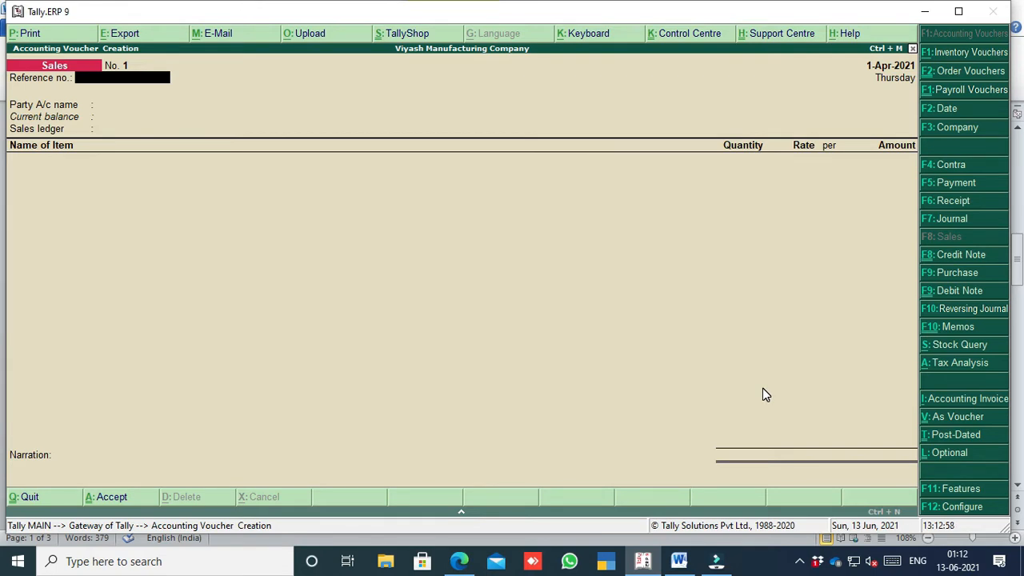
pyautogui.click(944, 421)
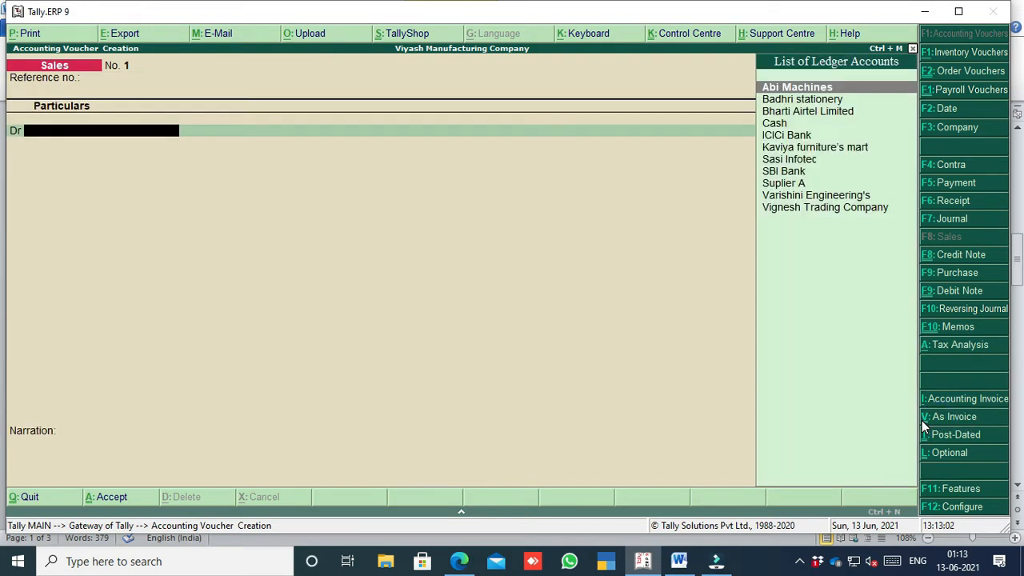
# Step: Select Abi Machines as the debit ledger of the sales voucher
pyautogui.press('Down')
pyautogui.press('Up')
pyautogui.press('Down')
pyautogui.press('Down')
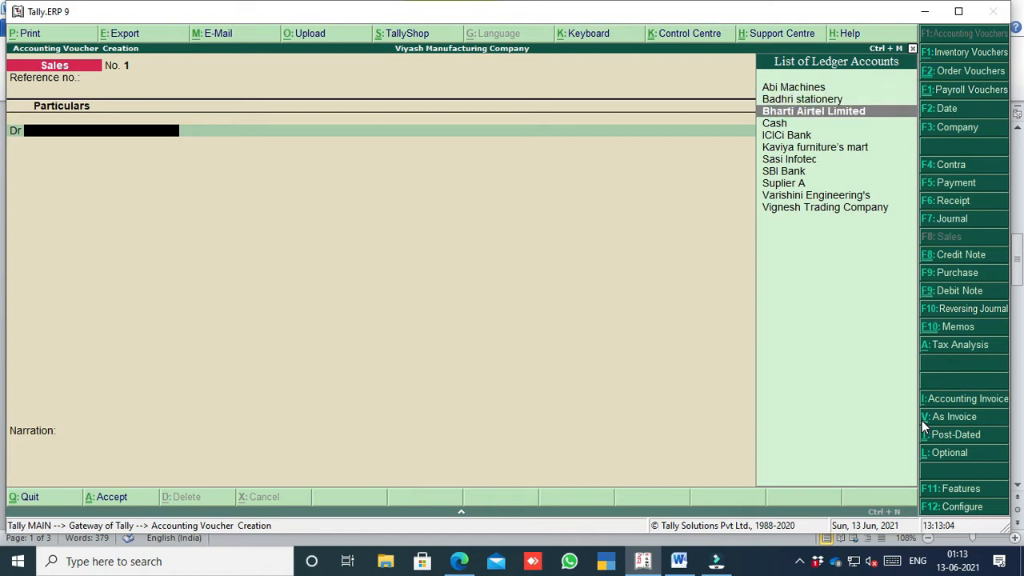
pyautogui.press('Up')
pyautogui.press('Up')
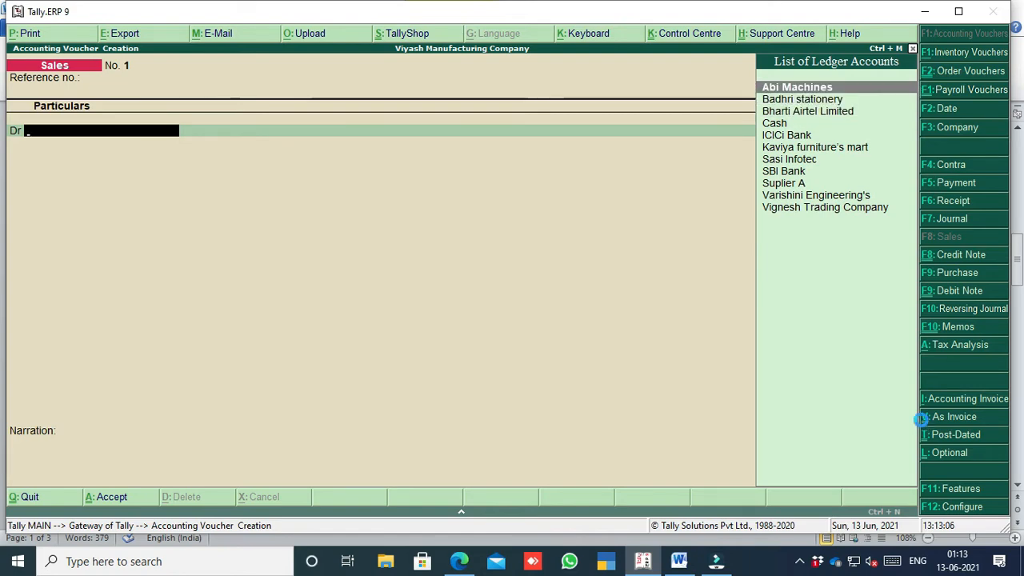
pyautogui.press('Return')
pyautogui.hotkey('ctrl', 'a')
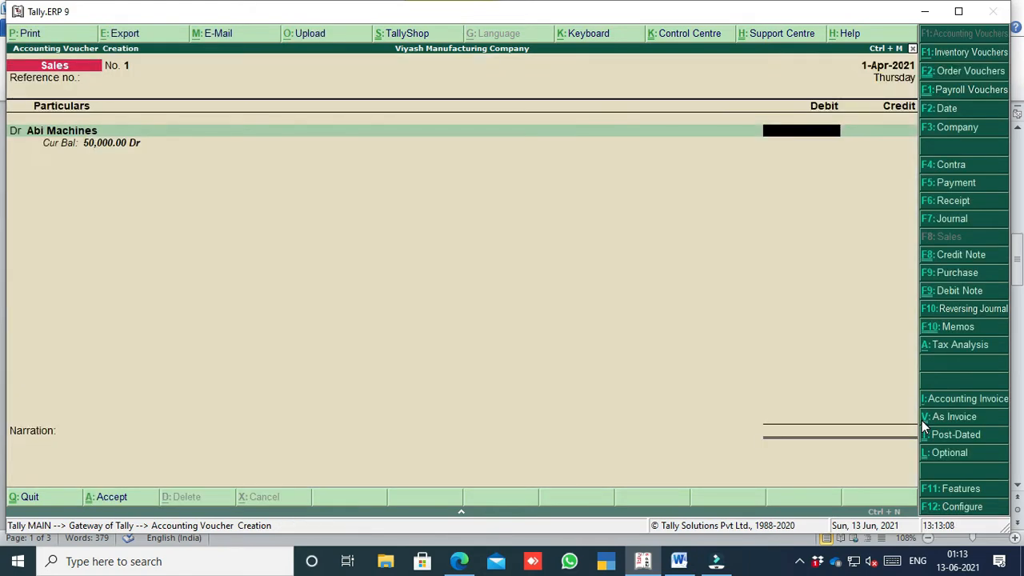
# Step: Enter a debit of 1.00 for Abi Machines and allocate it bill-wise to New Ref 1
pyautogui.write('1')
pyautogui.press('Return')
pyautogui.press('Return')
pyautogui.press('Return')
pyautogui.press('Return')
pyautogui.press('Return')
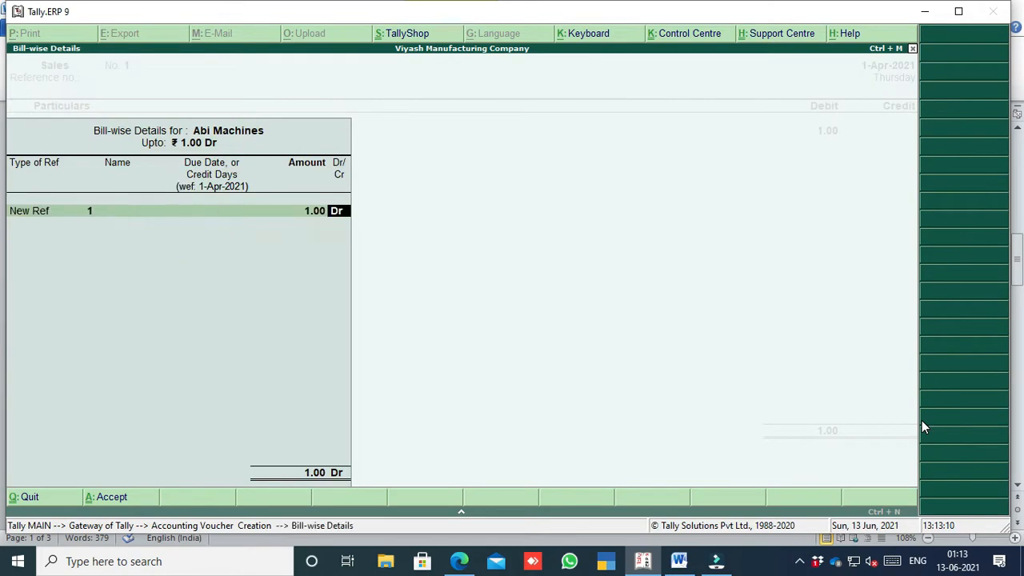
pyautogui.press('Return')
# Step: Credit the Sales ledger with 1.00, leaving the tax classification and inventory allocations blank
pyautogui.write('Sa')
pyautogui.press('Return')
pyautogui.press('Return')
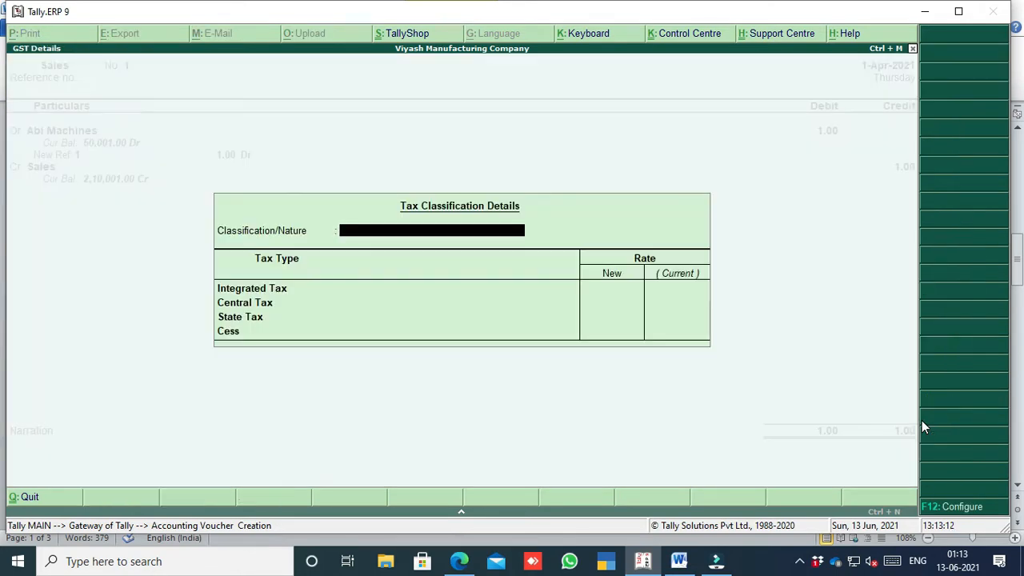
pyautogui.press('Return')
pyautogui.press('Return')
pyautogui.press('Return')
pyautogui.press('Return')
pyautogui.press('Return')
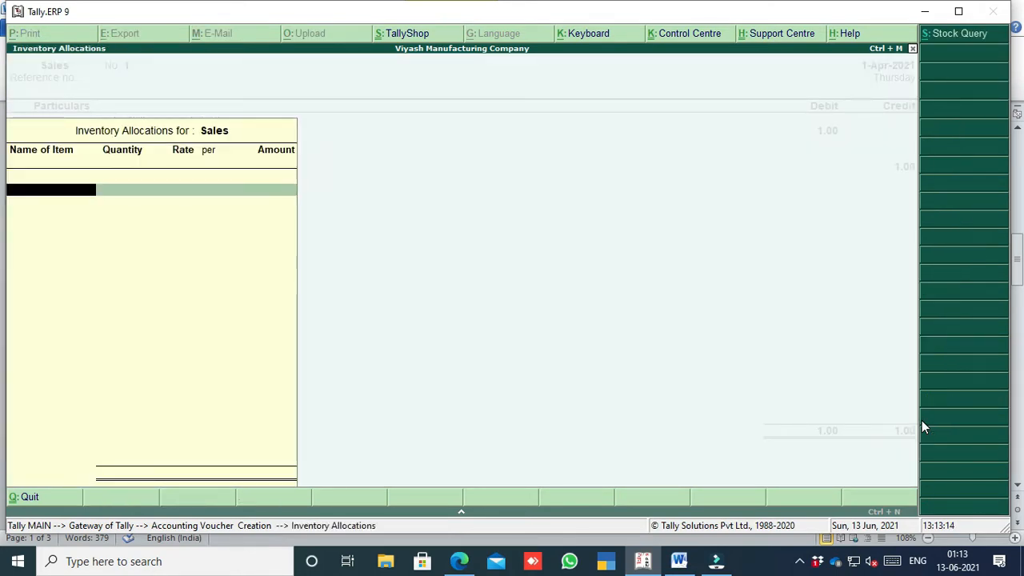
pyautogui.press('Return')
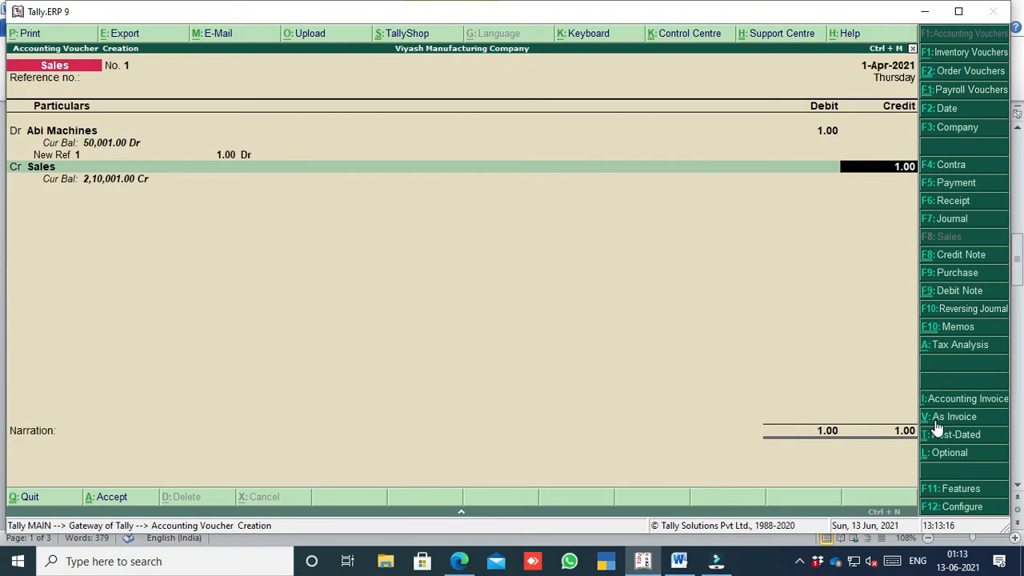
# Step: Quit the sales voucher without saving it and return to the Gateway of Tally
pyautogui.click(960, 419)
pyautogui.press('Escape')
pyautogui.press('y')
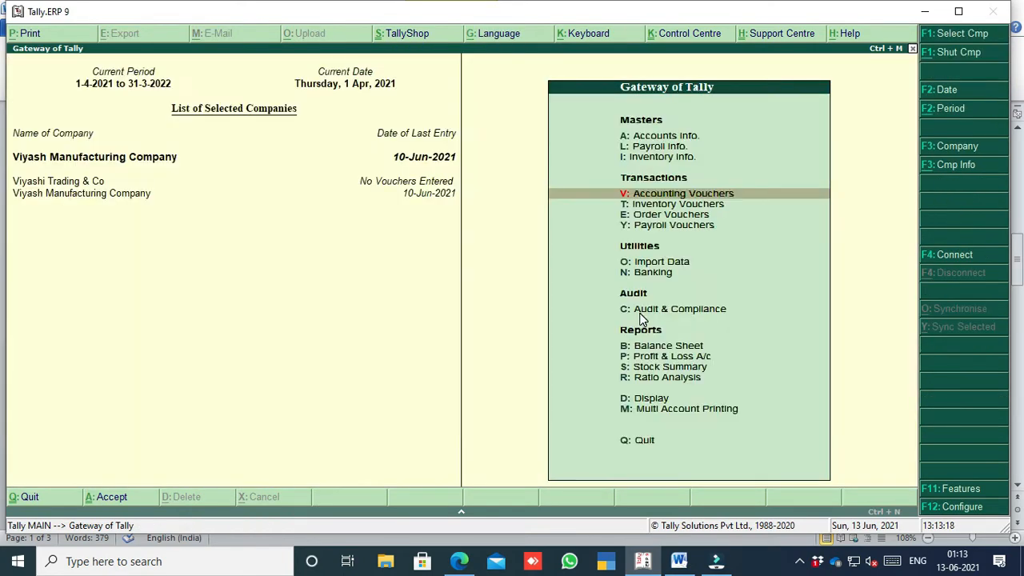
# Step: Look up the credit note shortcut in the Word document, and reopen Accounting Vouchers in Tally
pyautogui.click(678, 561)
pyautogui.scroll(-1, 503, 354)
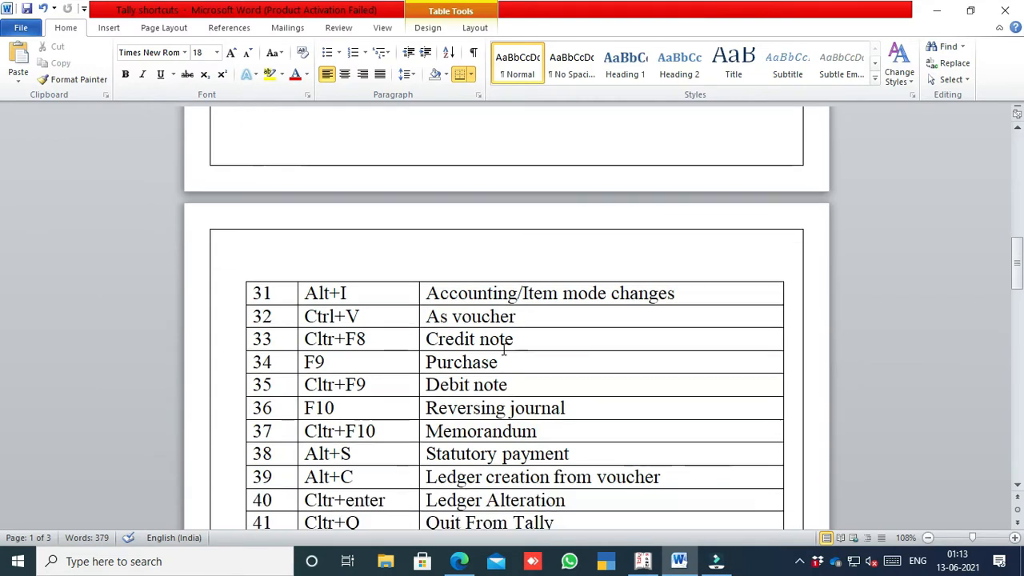
pyautogui.scroll(-1, 474, 327)
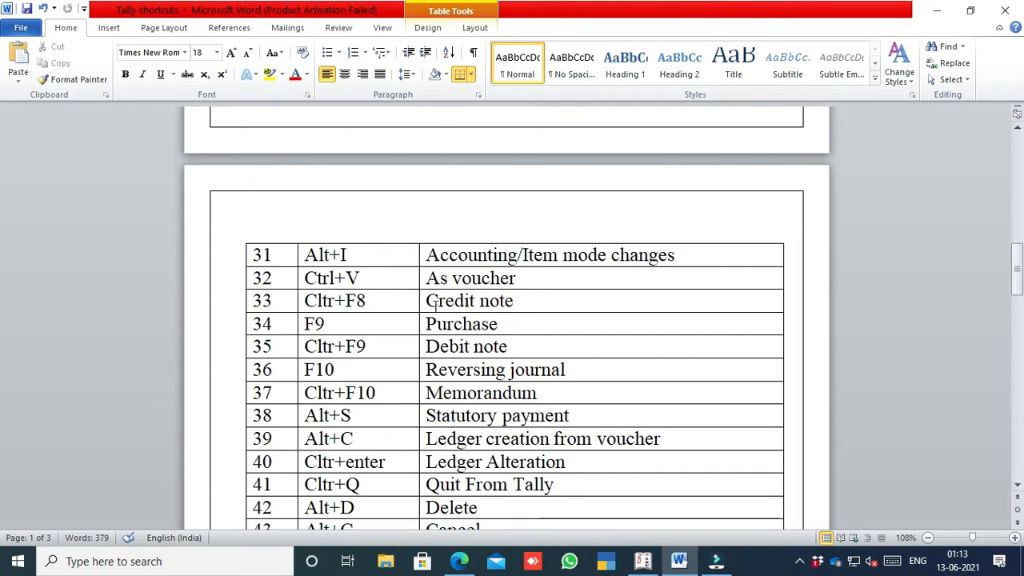
pyautogui.click(637, 564)
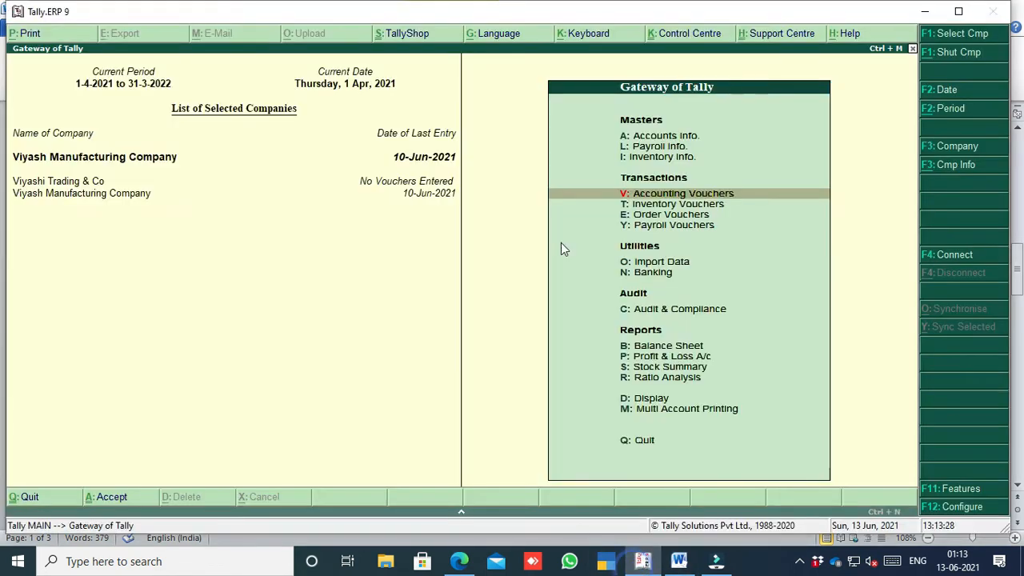
pyautogui.press('Return')
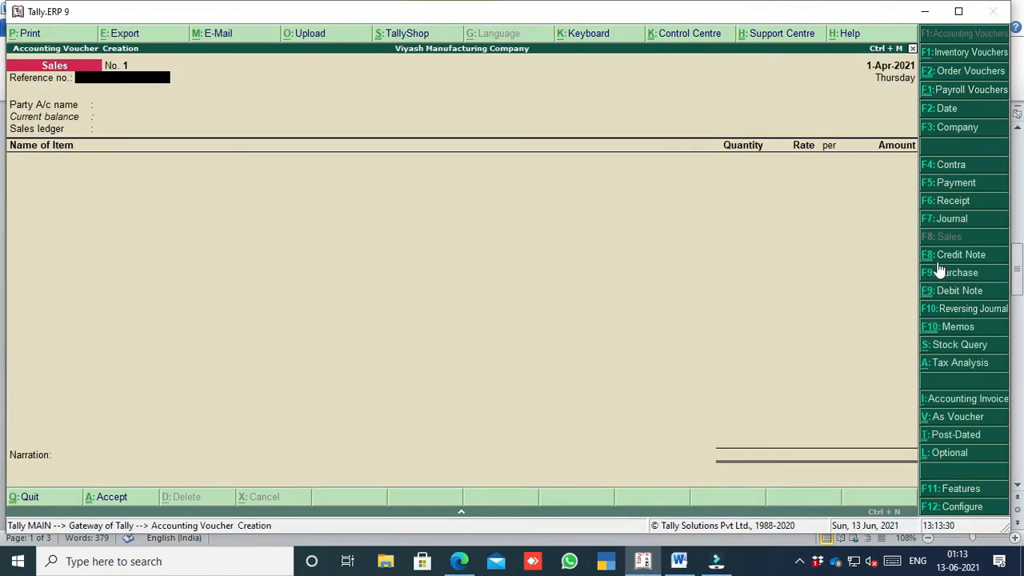
# Step: Switch the voucher type to Credit Note and, after consulting the Word shortcut list, to Purchase in Tally
pyautogui.click(944, 256)
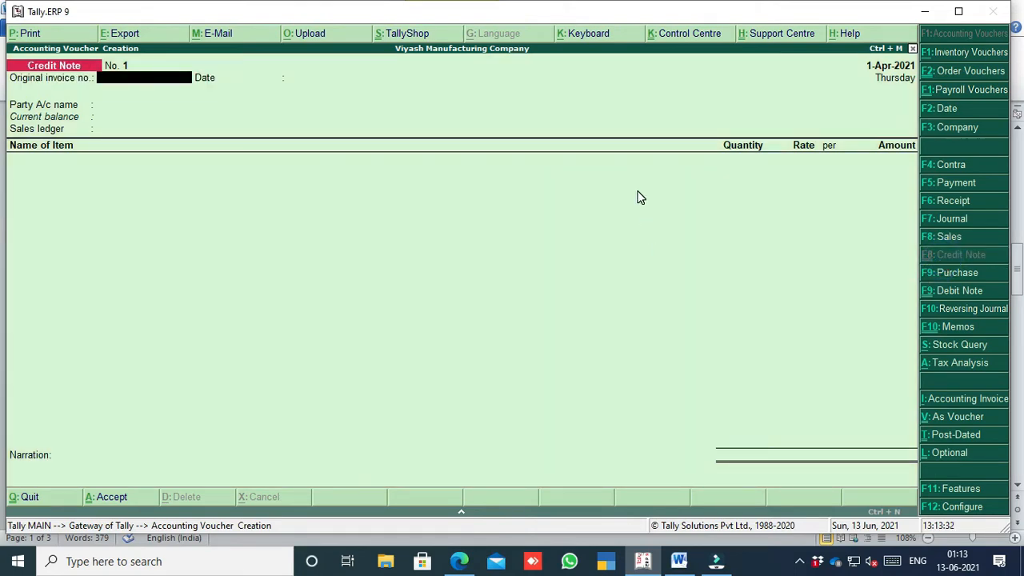
pyautogui.click(682, 568)
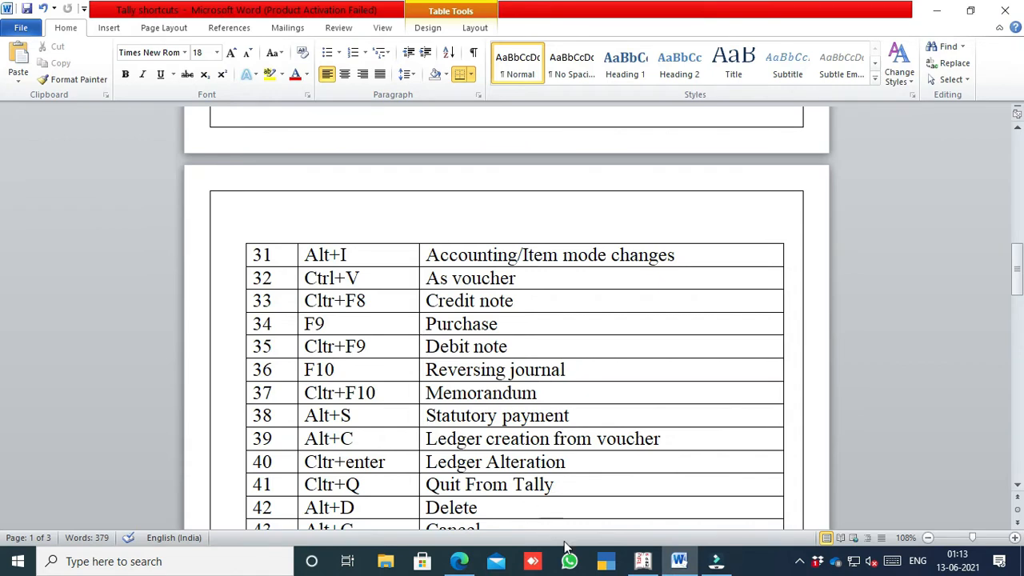
pyautogui.click(642, 561)
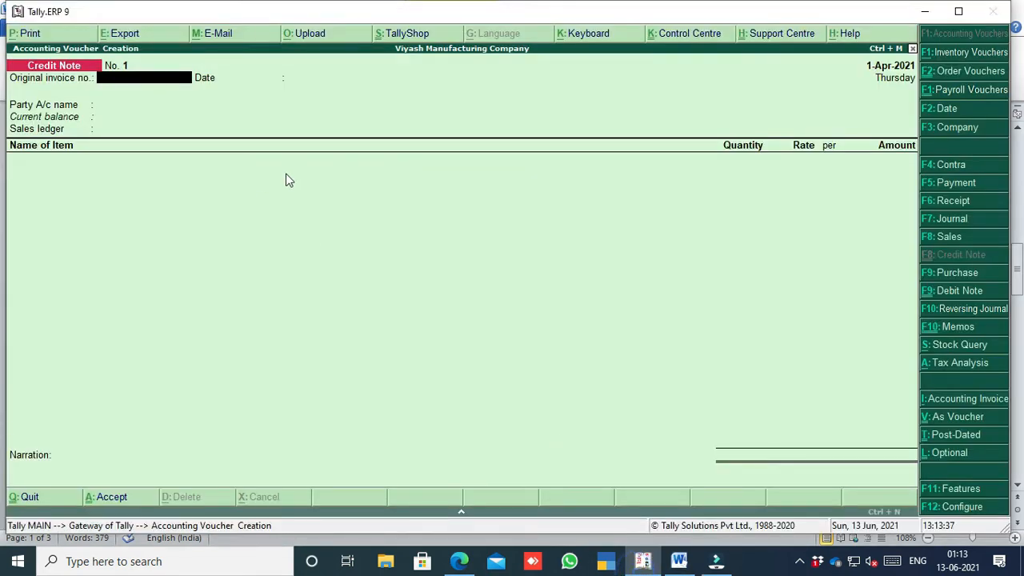
pyautogui.click(952, 276)
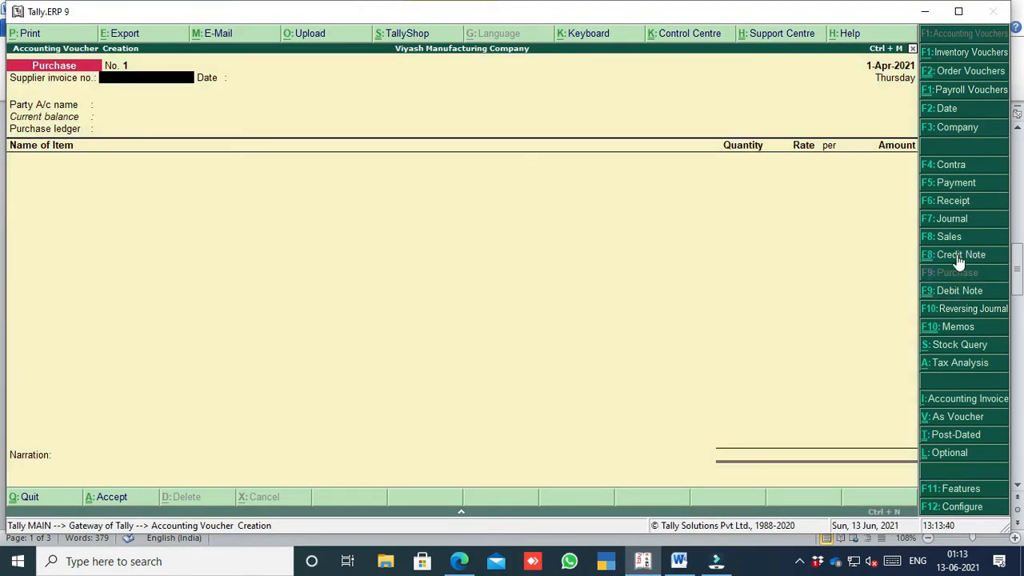
# Step: Find the debit note shortcut in the Word document, and open a Debit Note voucher in Tally, quitting it without an entry
pyautogui.click(678, 561)
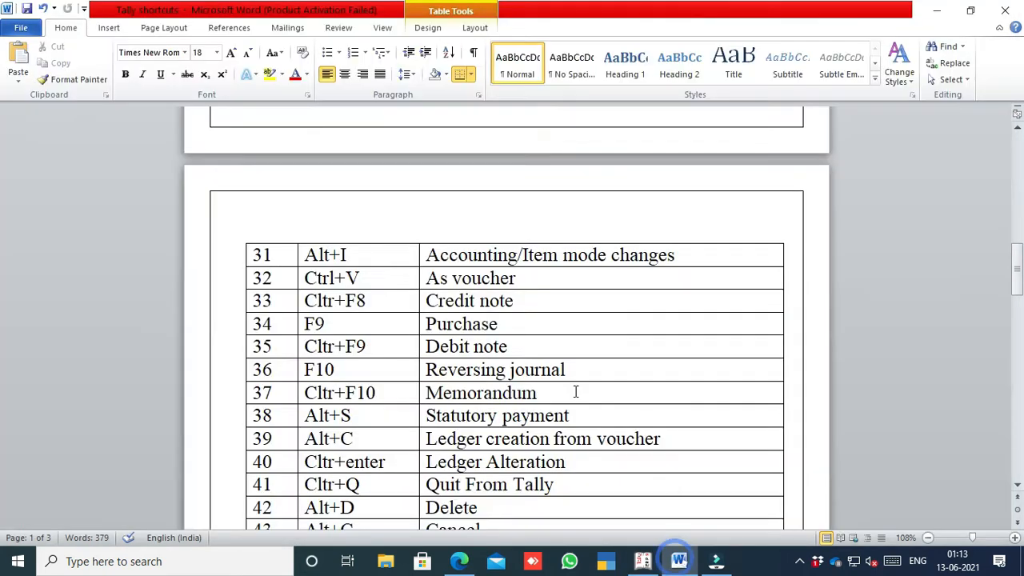
pyautogui.scroll(-1, 551, 315)
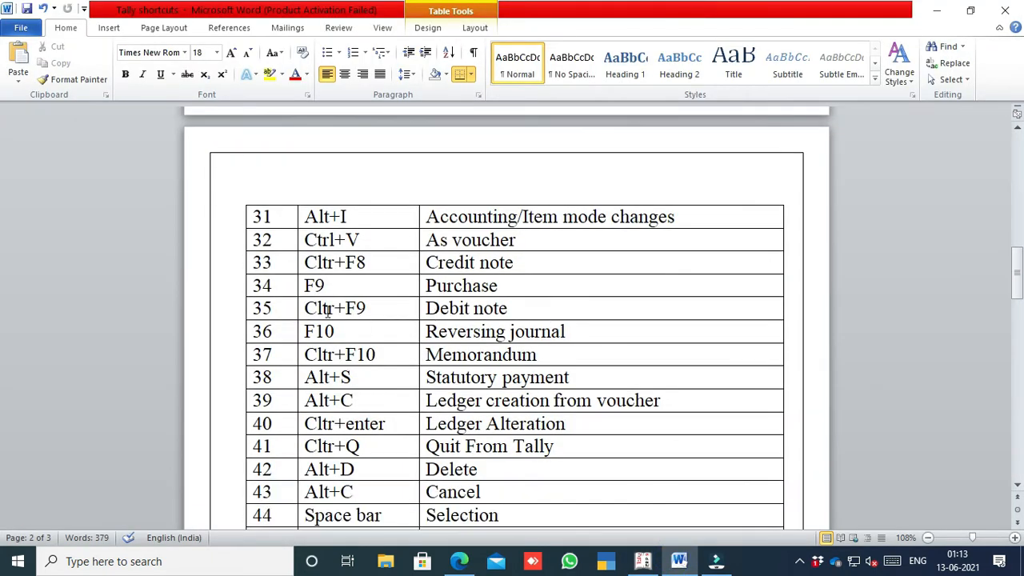
pyautogui.click(642, 561)
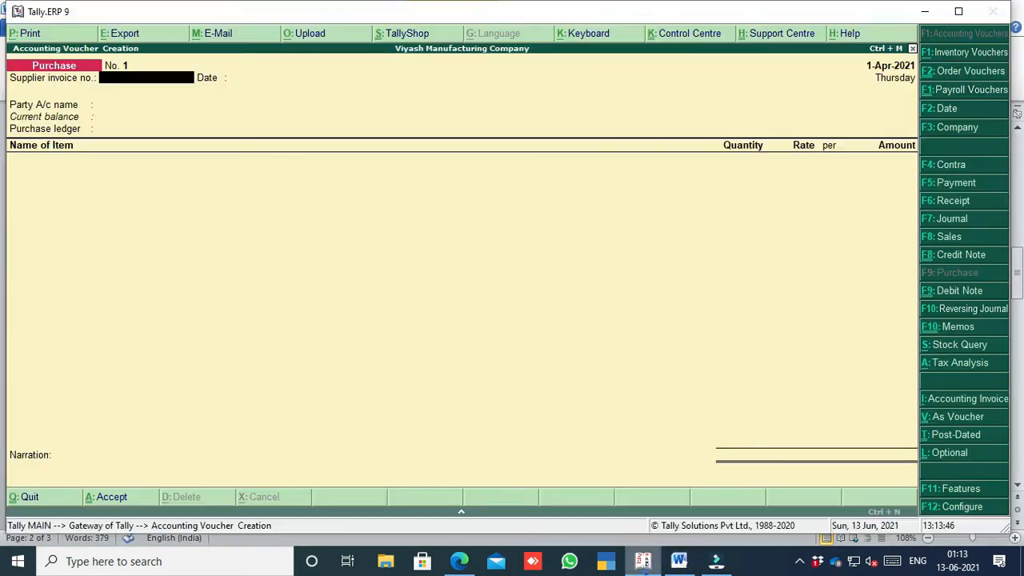
pyautogui.click(962, 292)
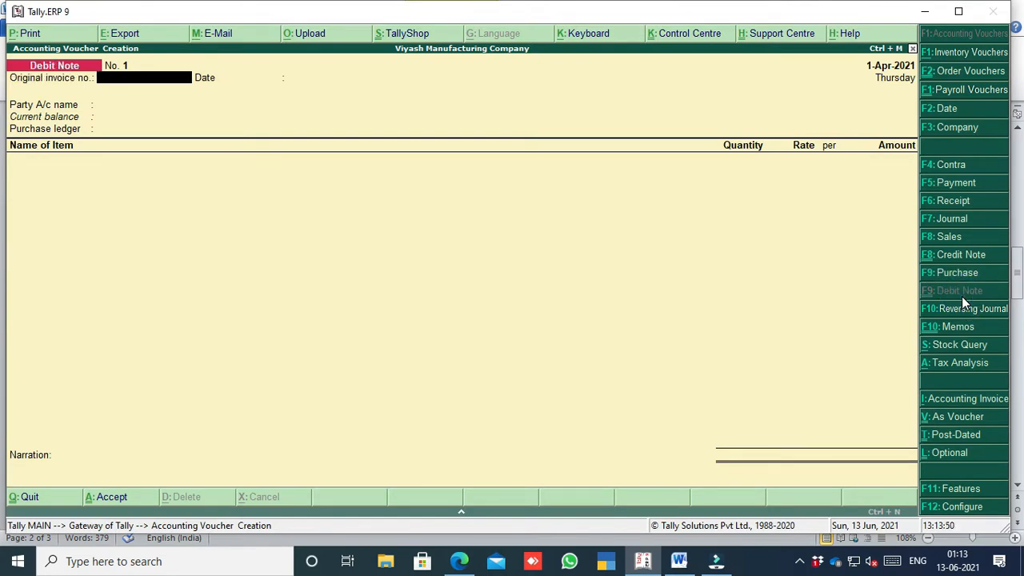
pyautogui.press('Escape')
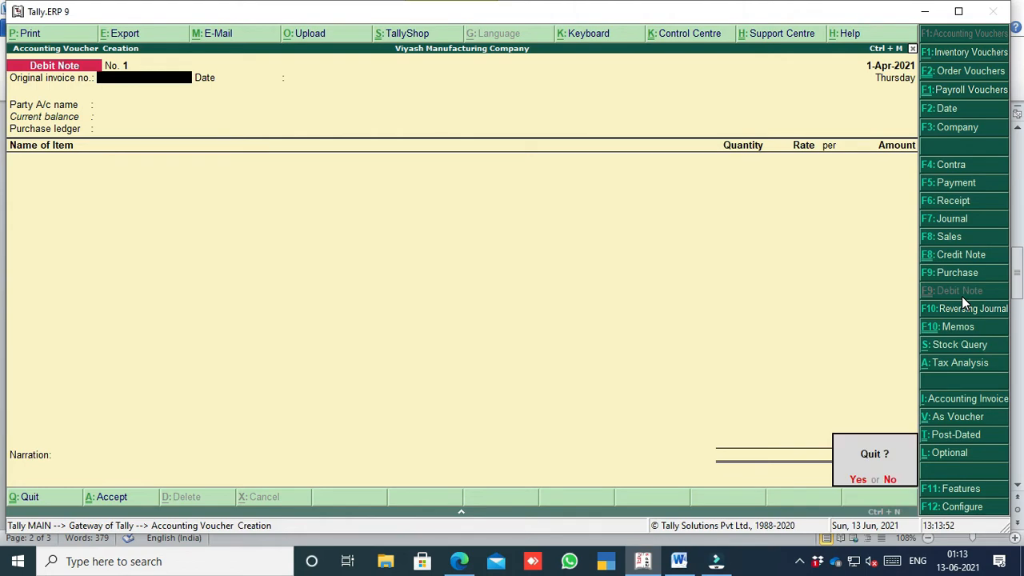
pyautogui.press('Return')
# Step: Check the reversing journal shortcut in the Word document, and open a Reversing Journal from Accounting Vouchers in Tally
pyautogui.click(678, 561)
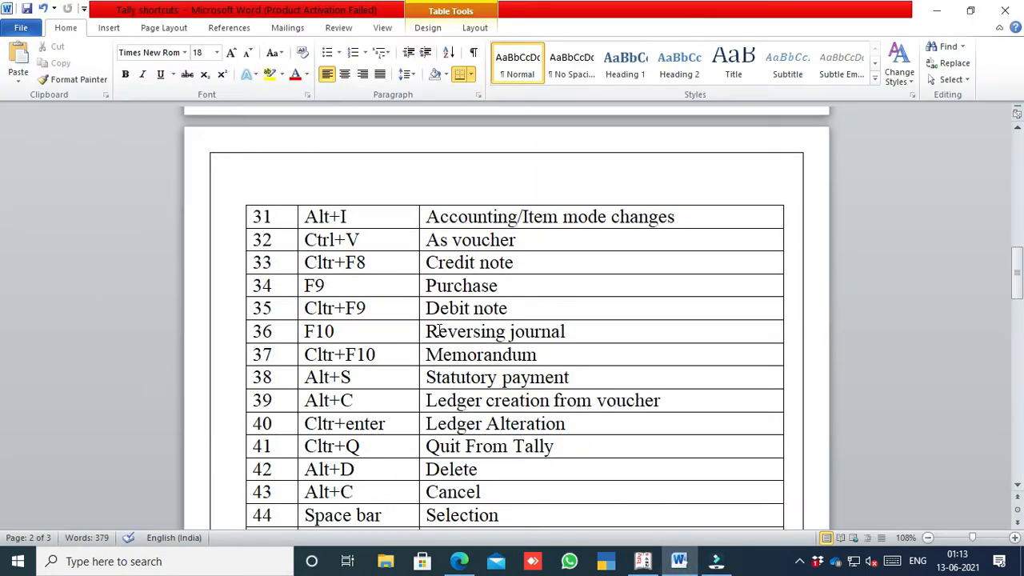
pyautogui.click(643, 561)
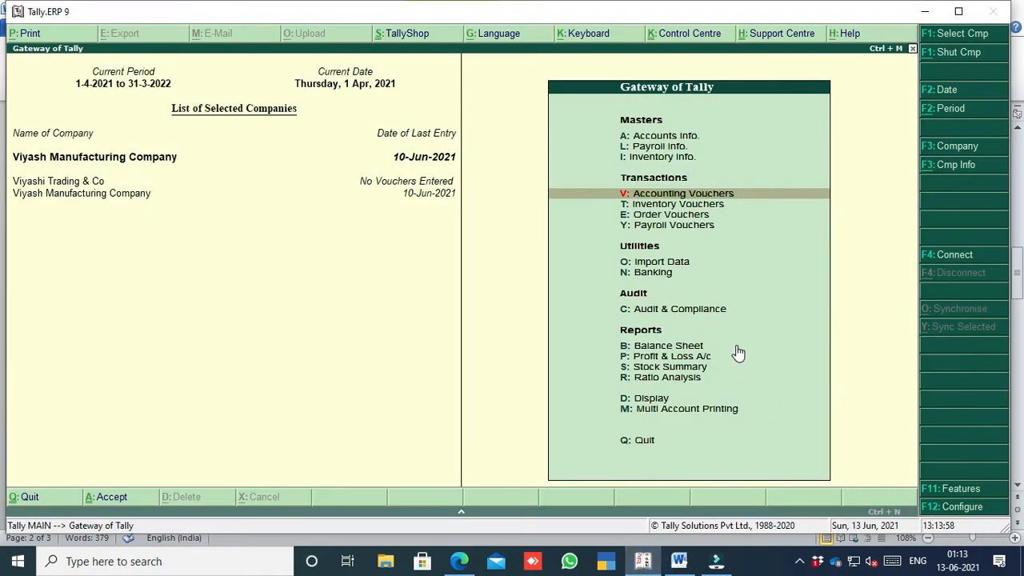
pyautogui.press('Return')
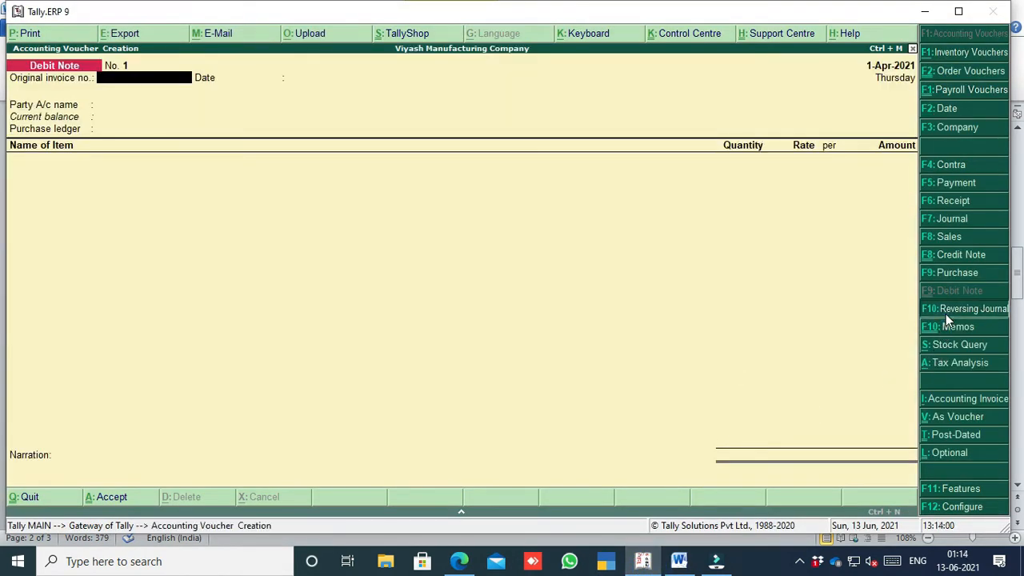
pyautogui.click(945, 312)
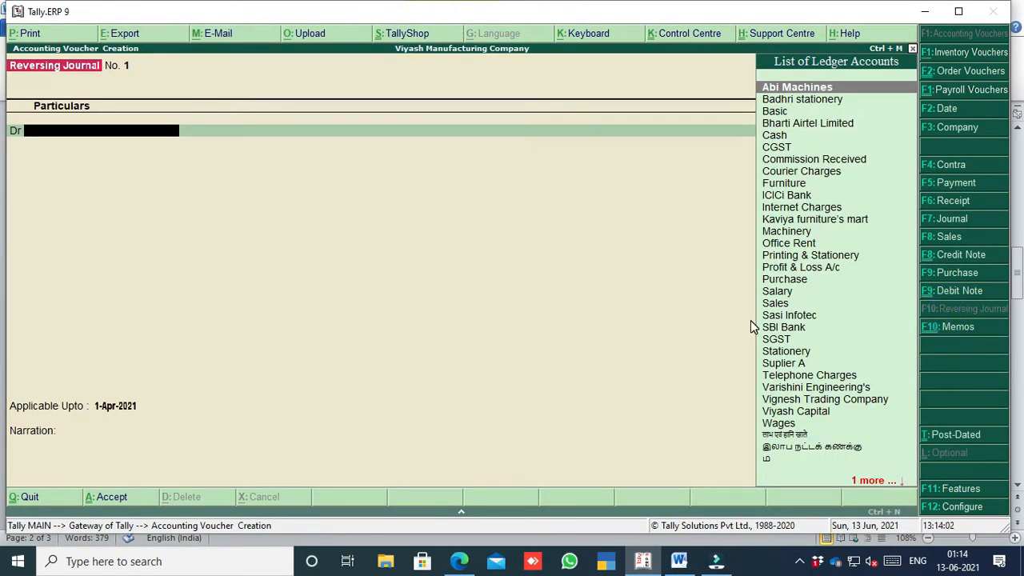
# Step: Leave the reversing journal to check the shortcut list in Word, and open and quit a Memorandum voucher in Tally.ERP 9
pyautogui.press('Escape')
pyautogui.click(679, 560)
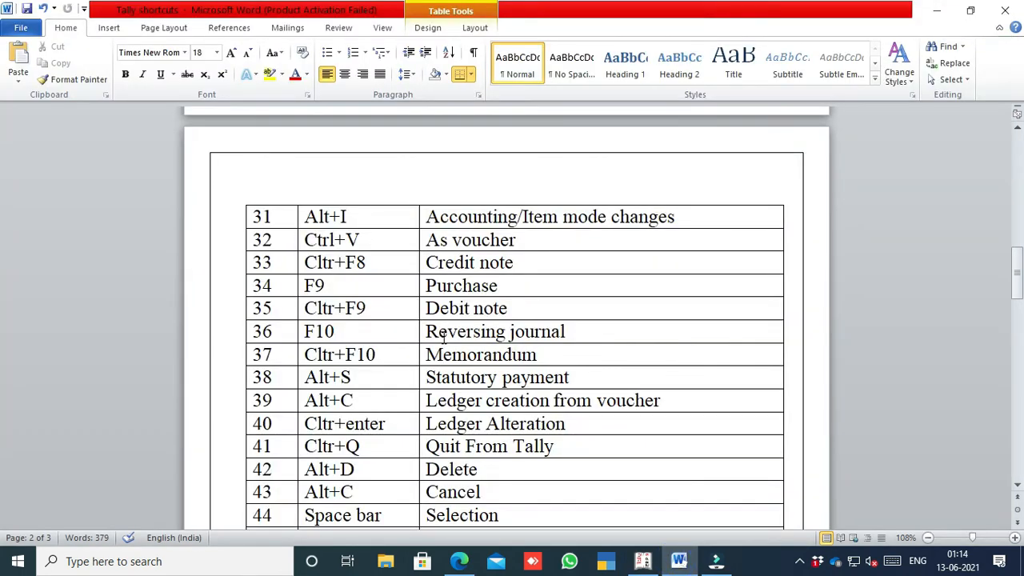
pyautogui.click(643, 561)
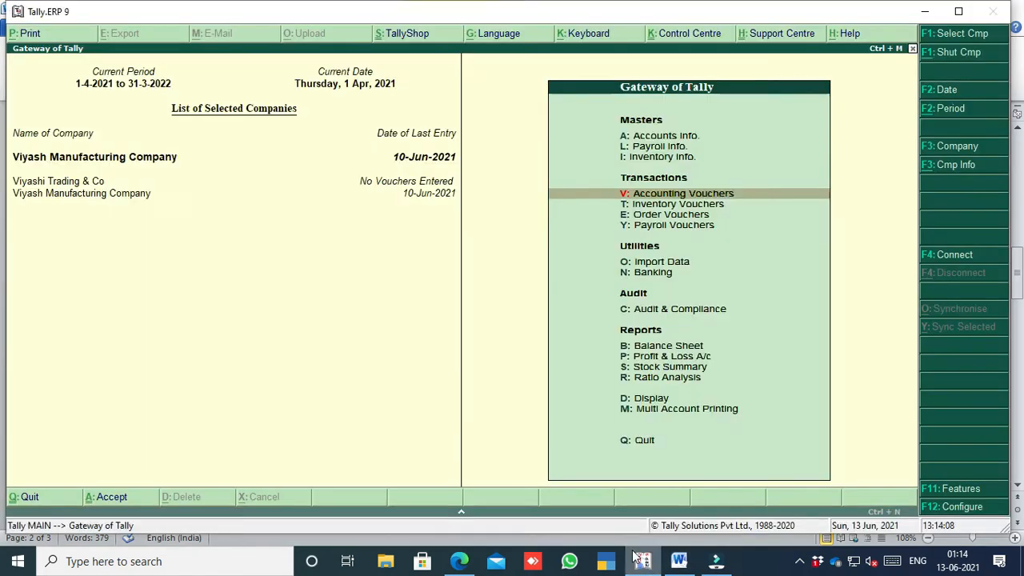
pyautogui.press('Return')
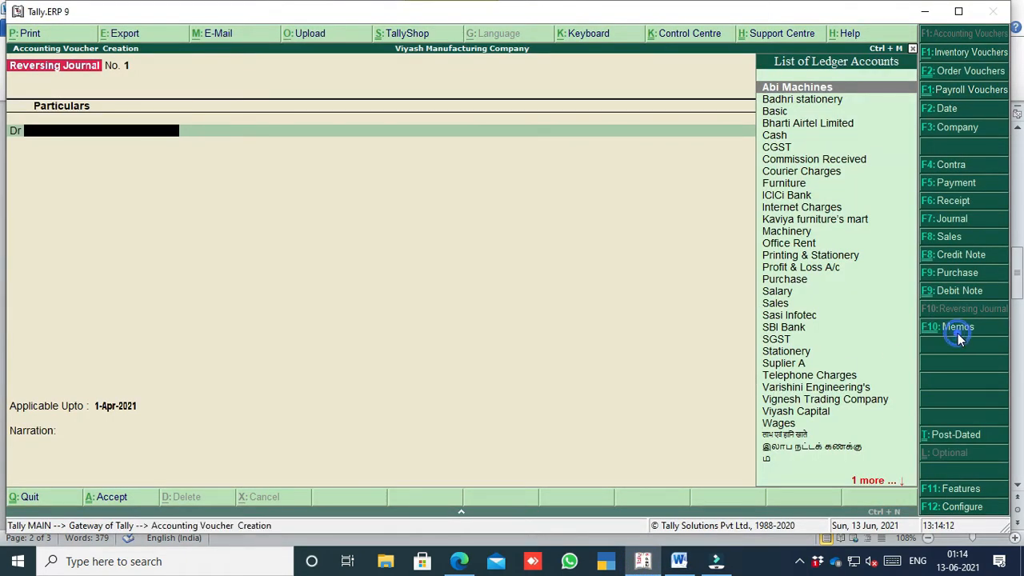
pyautogui.click(955, 327)
pyautogui.press('Escape')
pyautogui.press('y')
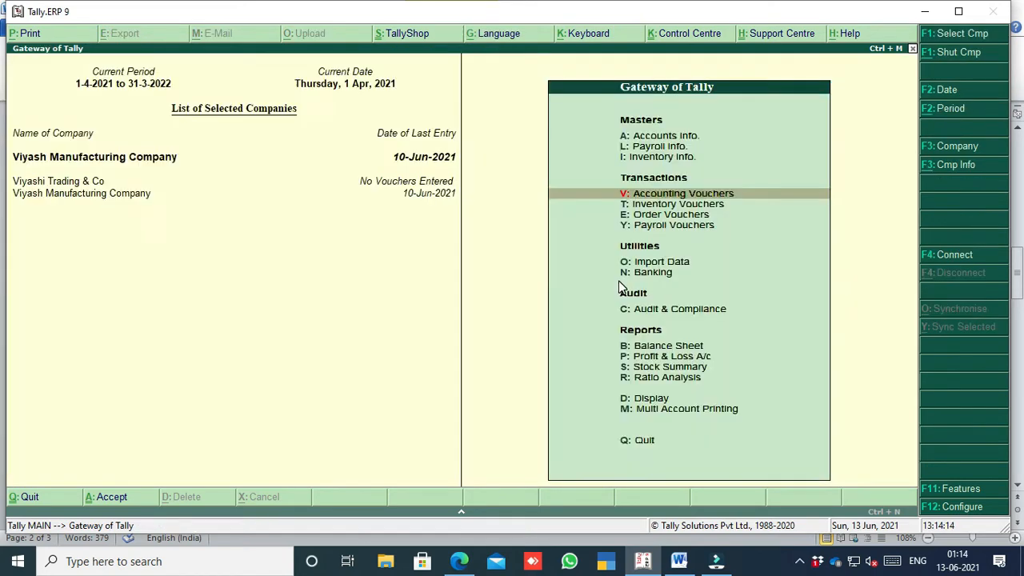
# Step: Check the next shortcuts in the Word list, and view the statutory payment details from a Payment voucher in Tally.ERP 9 before quitting it
pyautogui.click(678, 561)
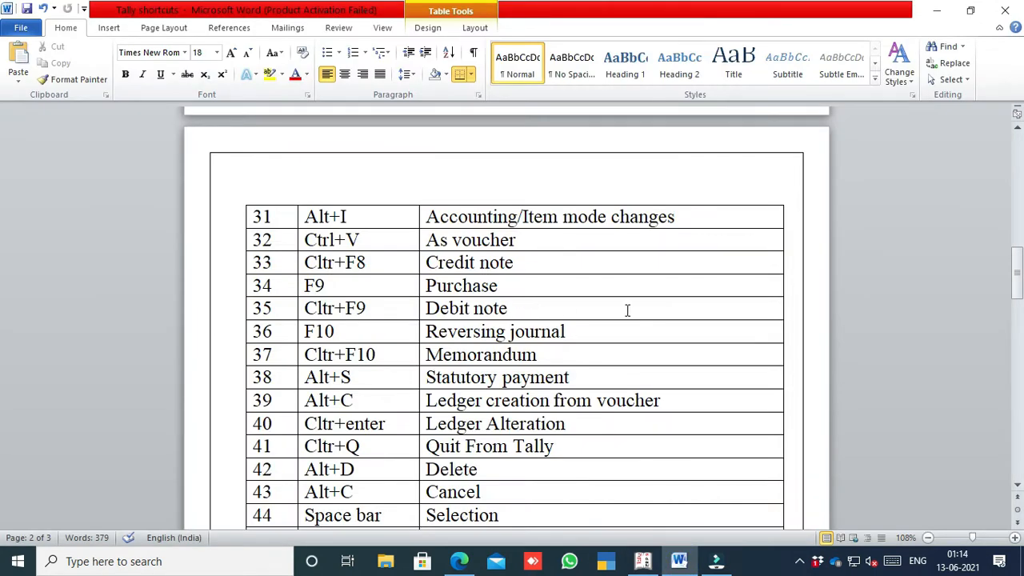
pyautogui.scroll(-2, 628, 312)
pyautogui.scroll(-1, 628, 312)
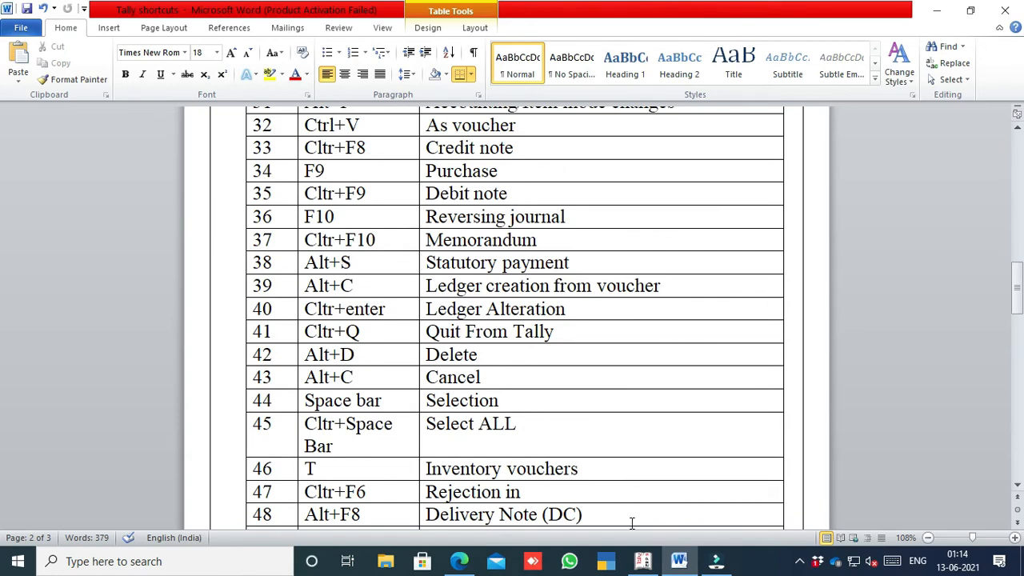
pyautogui.click(642, 561)
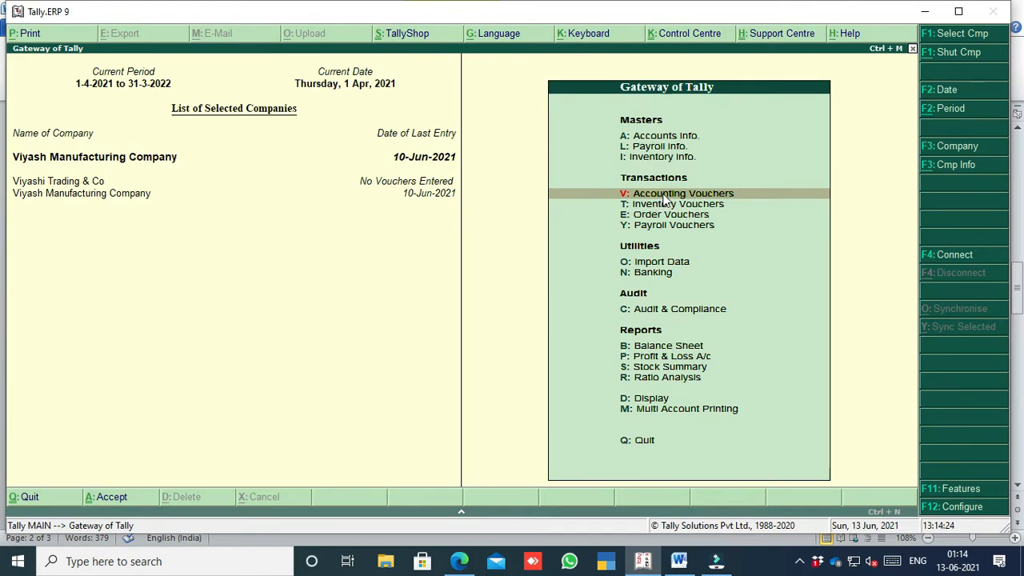
pyautogui.click(663, 194)
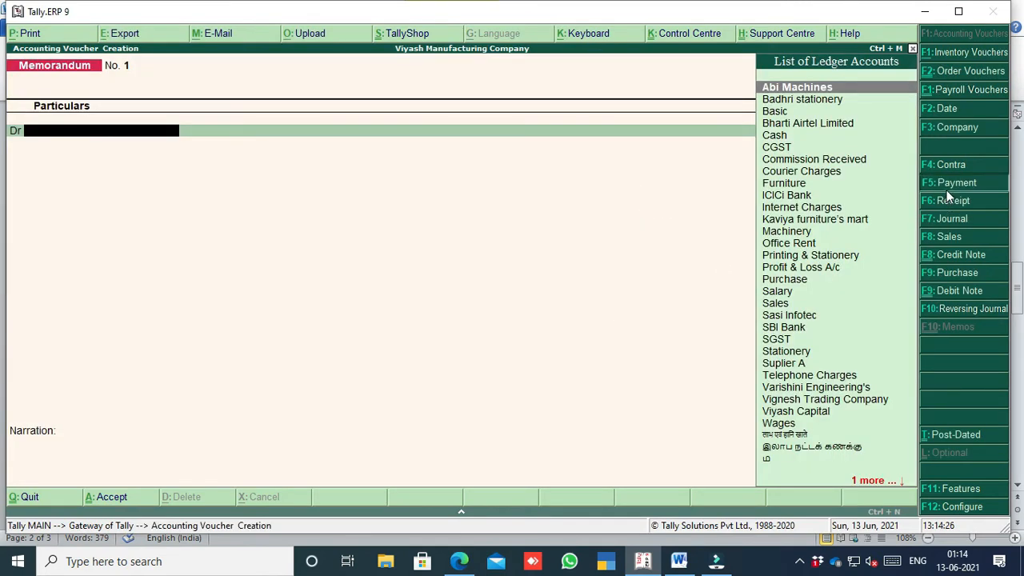
pyautogui.click(946, 190)
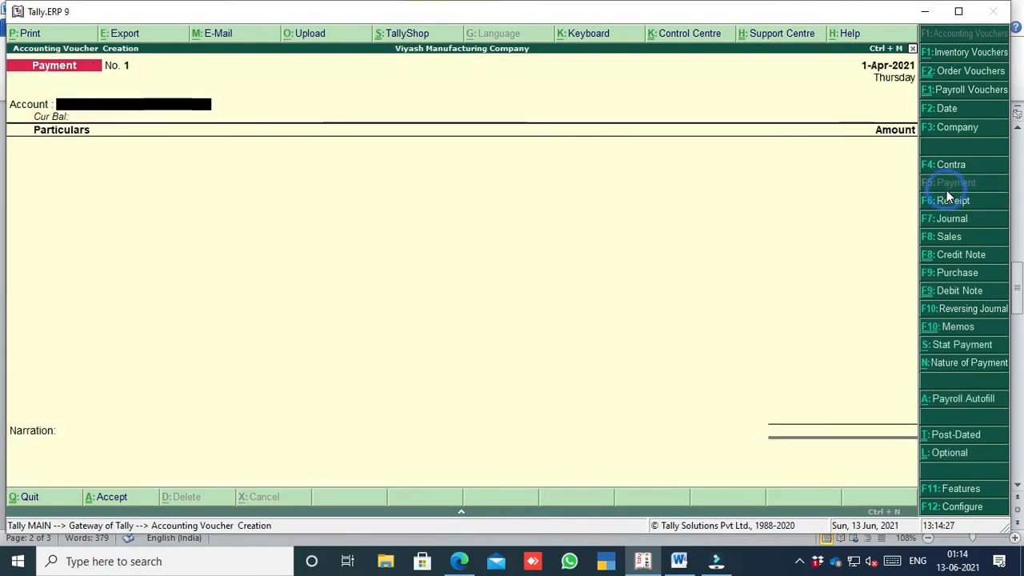
pyautogui.click(942, 348)
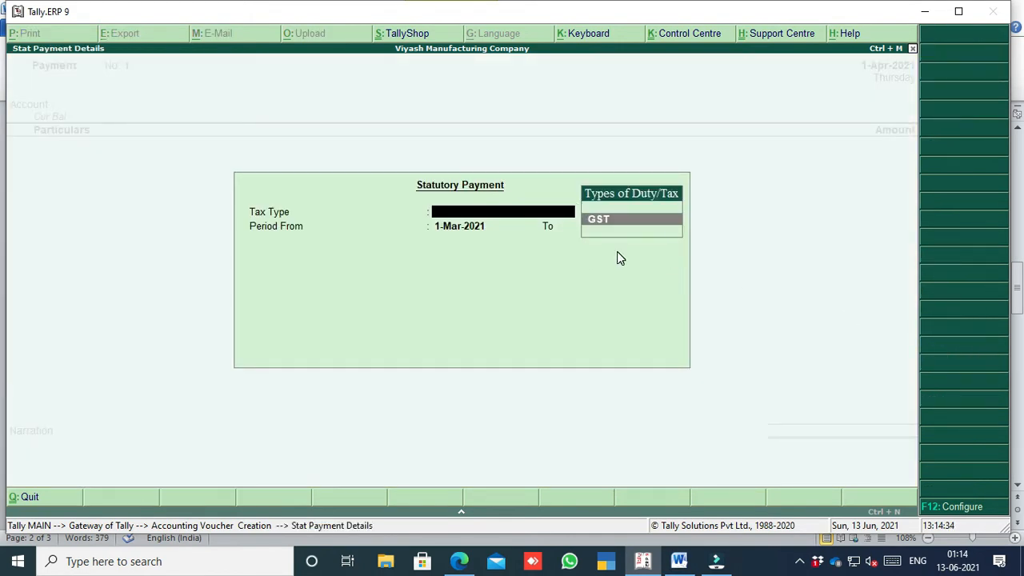
pyautogui.press('Escape')
pyautogui.press('Escape')
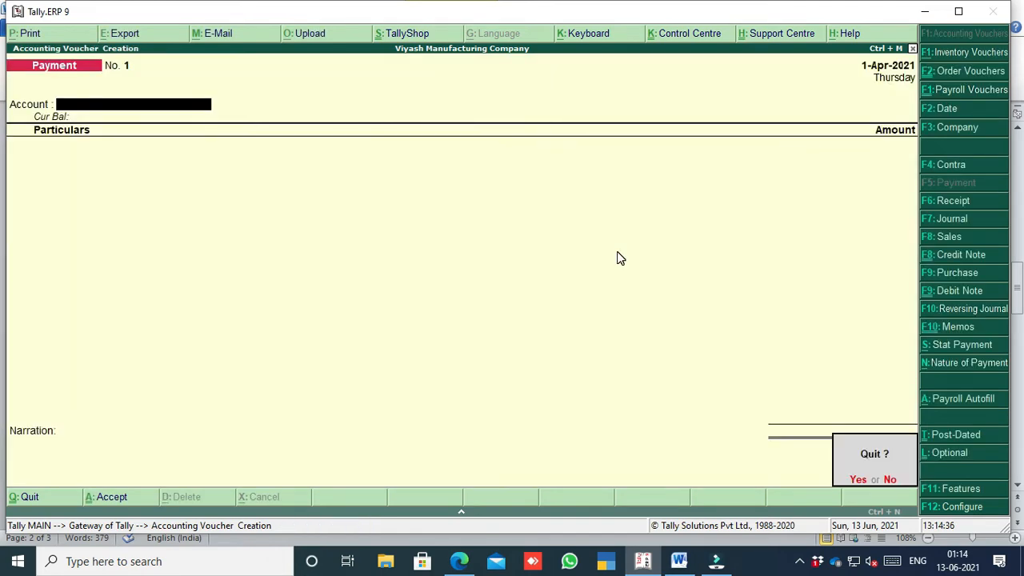
pyautogui.press('Return')
# Step: Check the ledger creation shortcut in the Word list and open a blank Sales voucher at the party account field in Tally.ERP 9
pyautogui.click(681, 563)
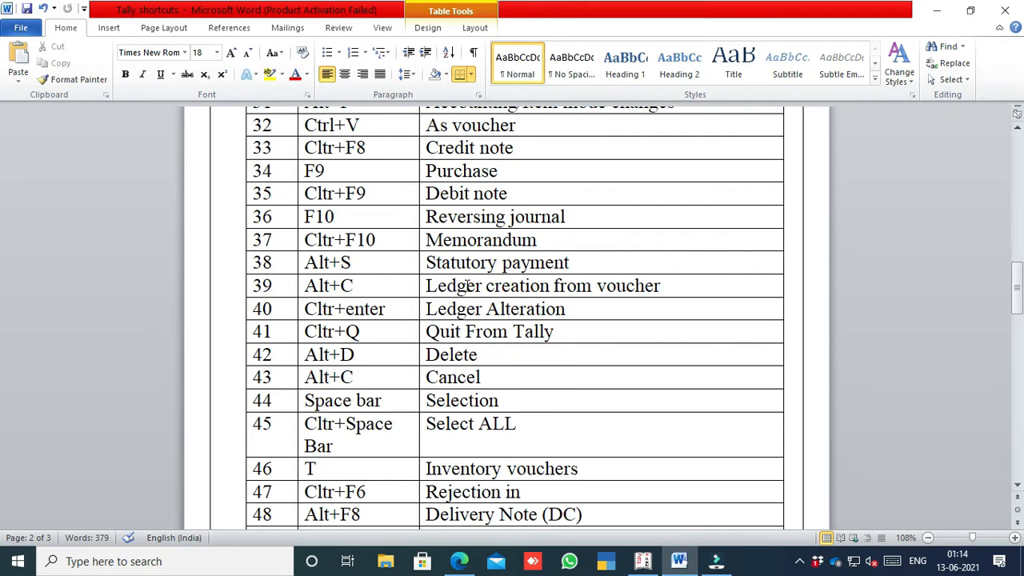
pyautogui.click(642, 561)
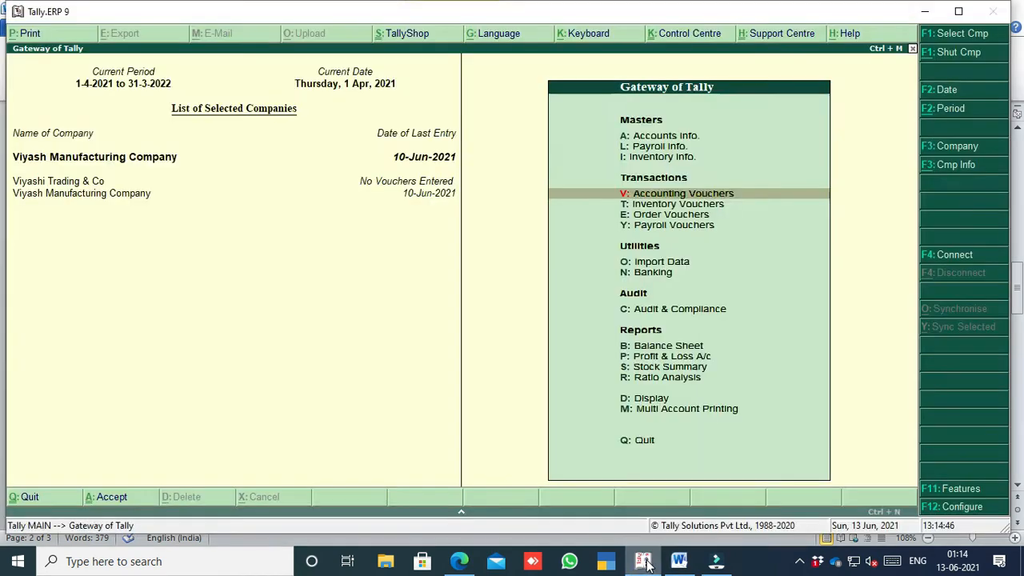
pyautogui.press('Return')
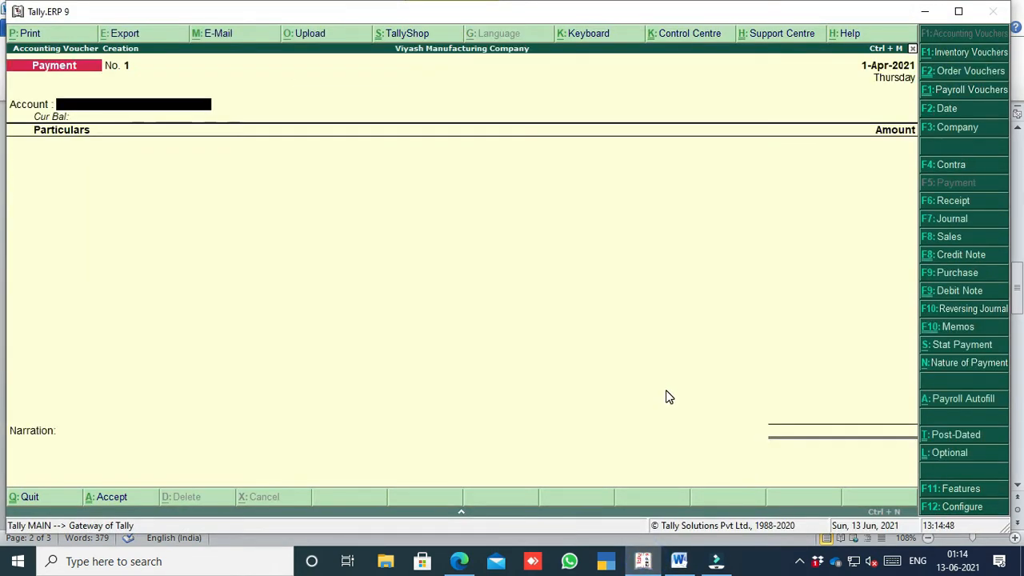
pyautogui.press('F8')
pyautogui.press('Return')
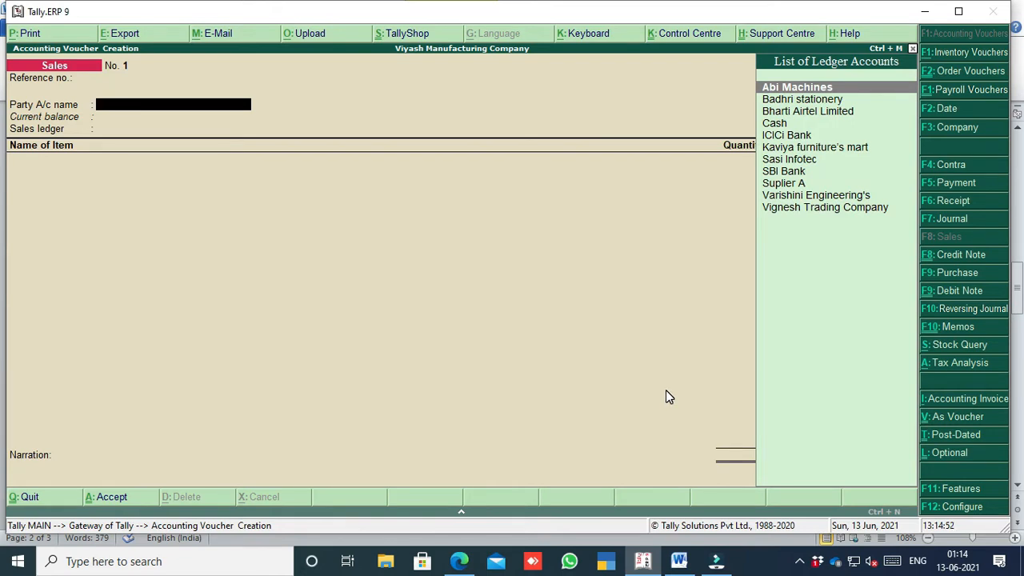
# Step: Try creating a ledger named Customer Xyz from within the Sales voucher, and abandon it at the group selection
pyautogui.hotkey('alt', 'c')
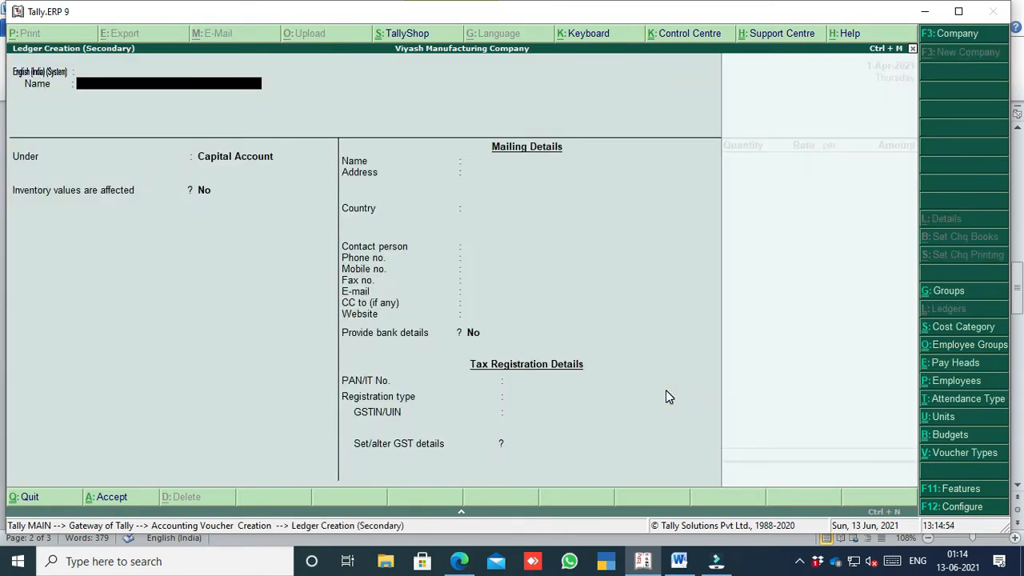
pyautogui.write('Customer Xyz')
pyautogui.press('Return')
pyautogui.press('Return')
pyautogui.press('Return')
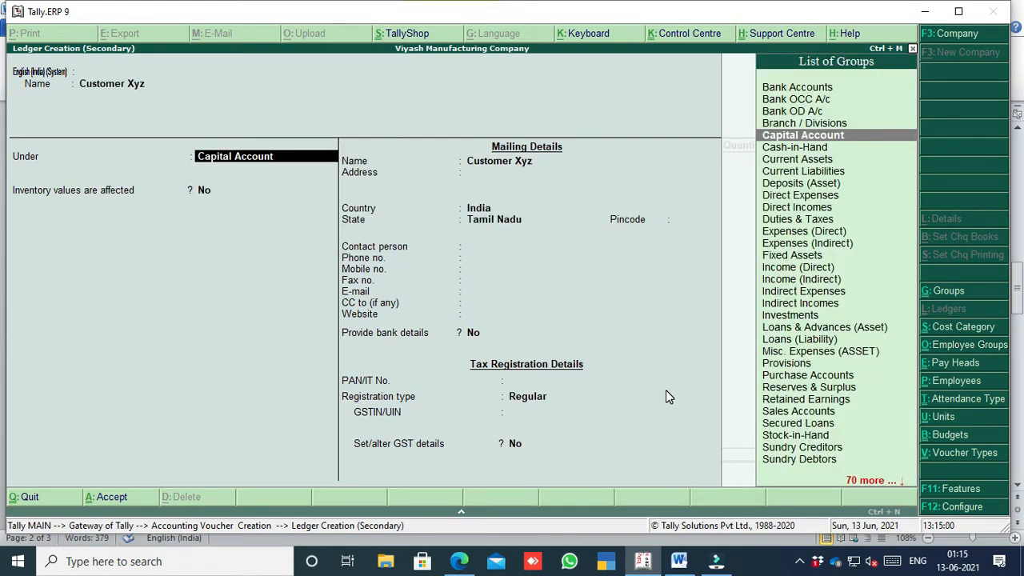
pyautogui.press('Escape')
pyautogui.press('y')
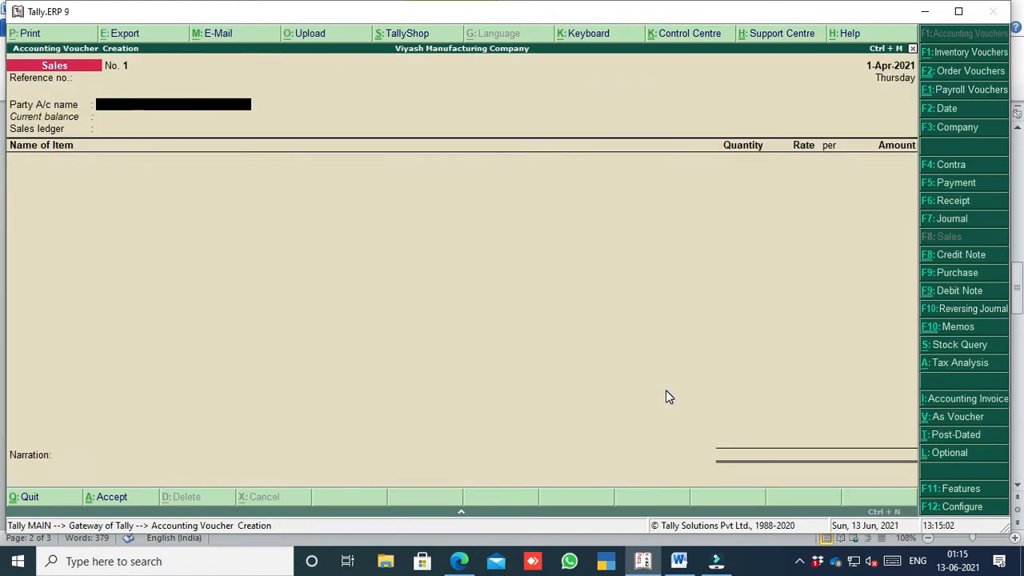
# Step: Check the ledger alteration shortcut in the Word list, and quit the blank Sales voucher in Tally.ERP 9
pyautogui.click(693, 564)
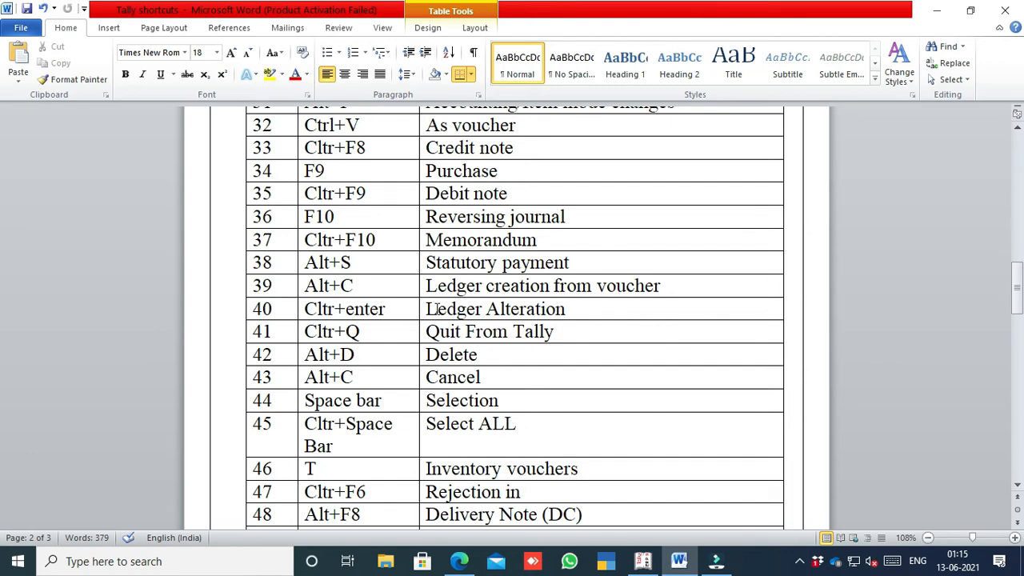
pyautogui.click(643, 561)
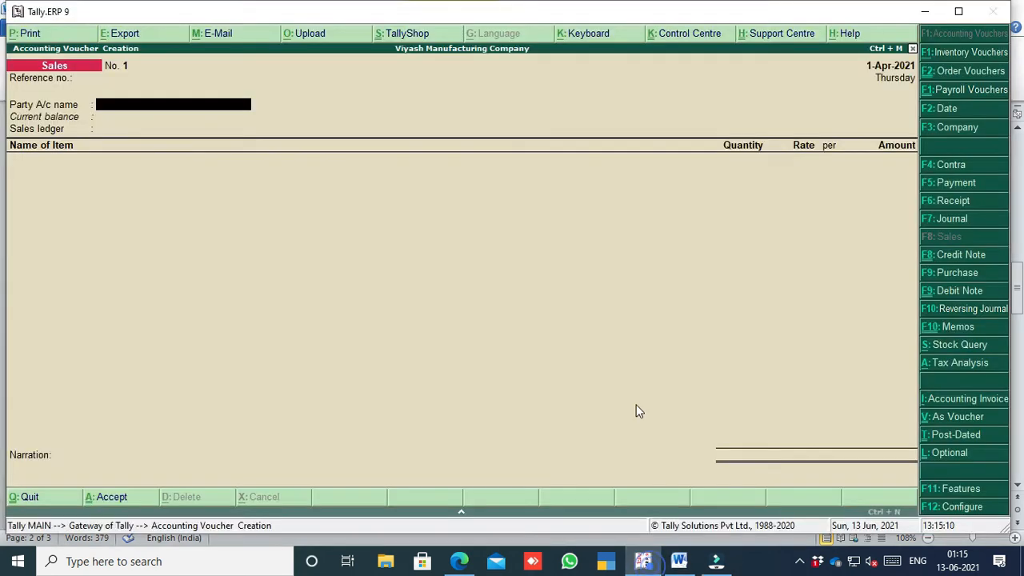
pyautogui.press('BackSpace')
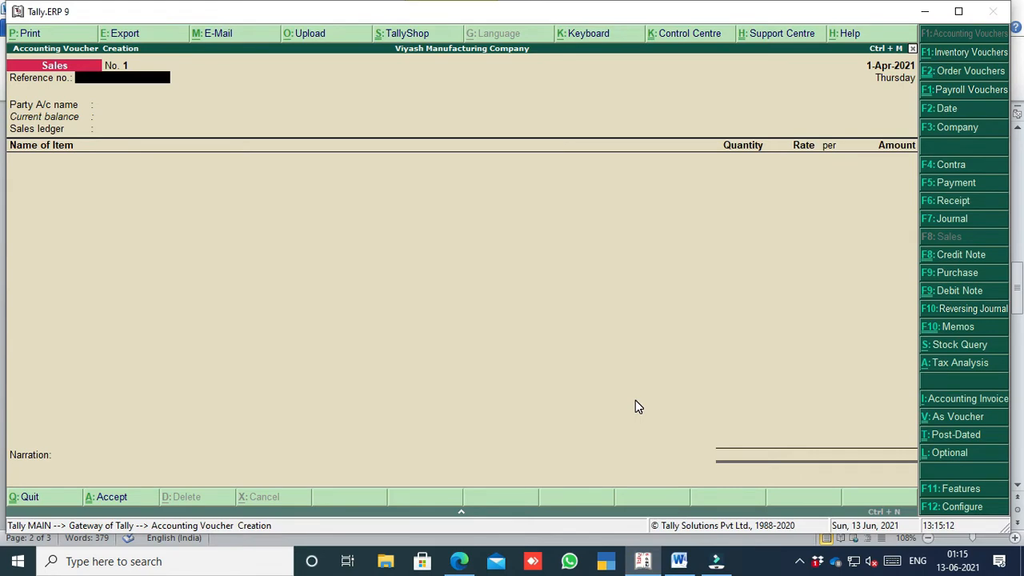
pyautogui.press('Escape')
pyautogui.press('y')
# Step: Open the Sales Register from the account books and list the sales vouchers for April 2021
pyautogui.press('d')
pyautogui.press('a')
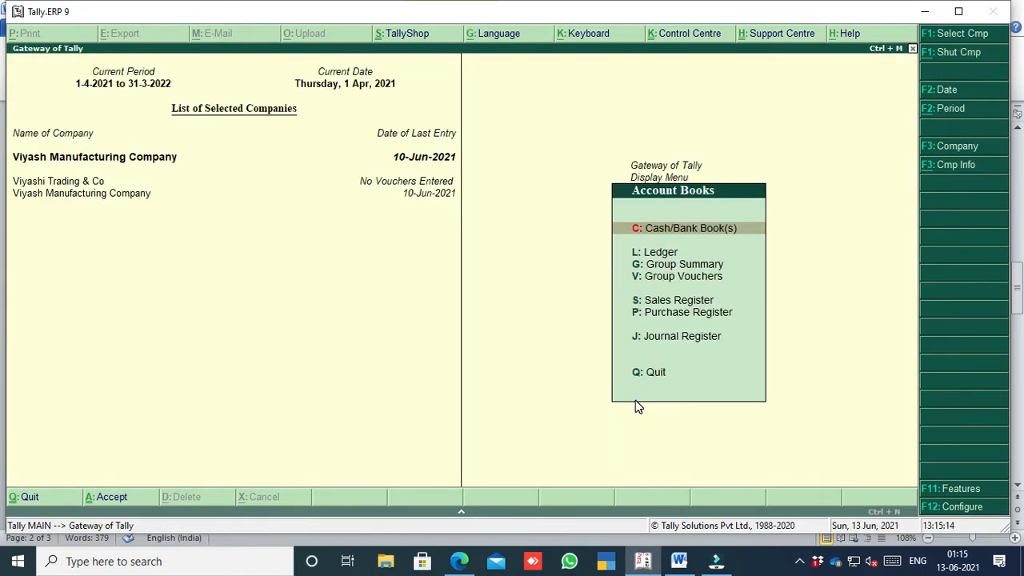
pyautogui.press('s')
pyautogui.press('Up')
pyautogui.press('Up')
pyautogui.press('Return')
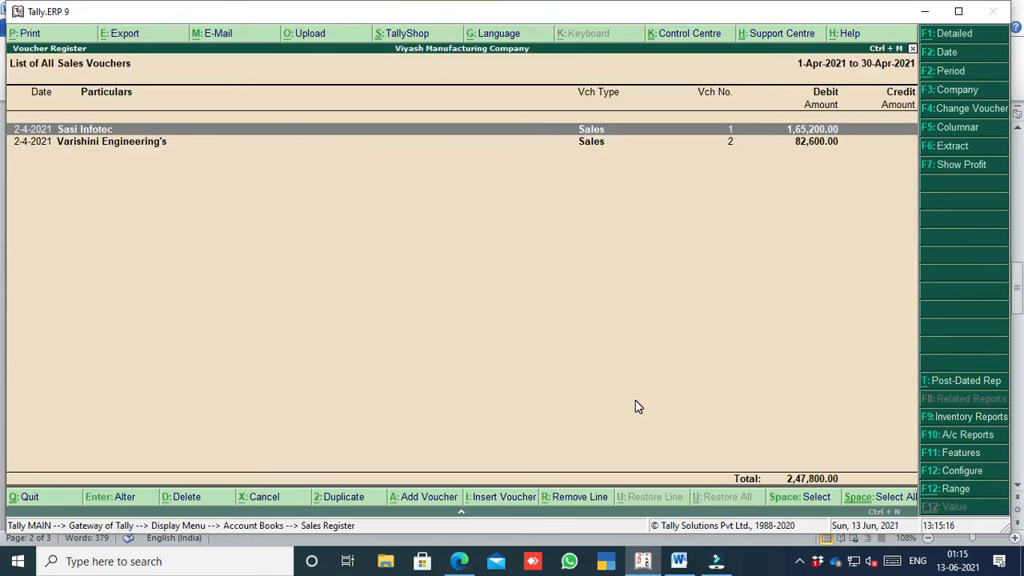
# Step: Open the Sasi Infotec sales voucher and bring up its party ledger for alteration
pyautogui.press('Return')
pyautogui.press('Return')
pyautogui.press('Return')
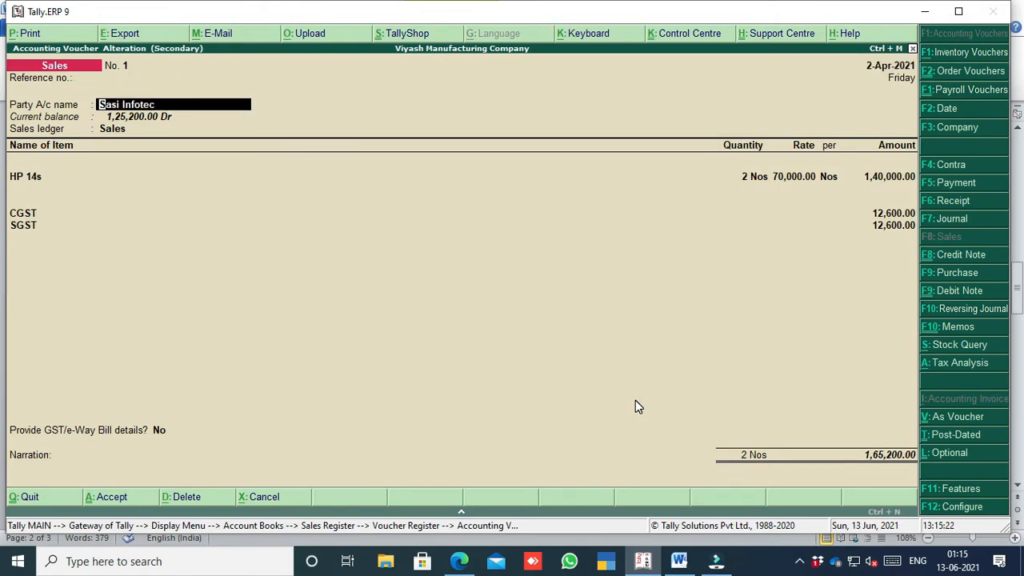
pyautogui.hotkey('ctrl', 'Return')
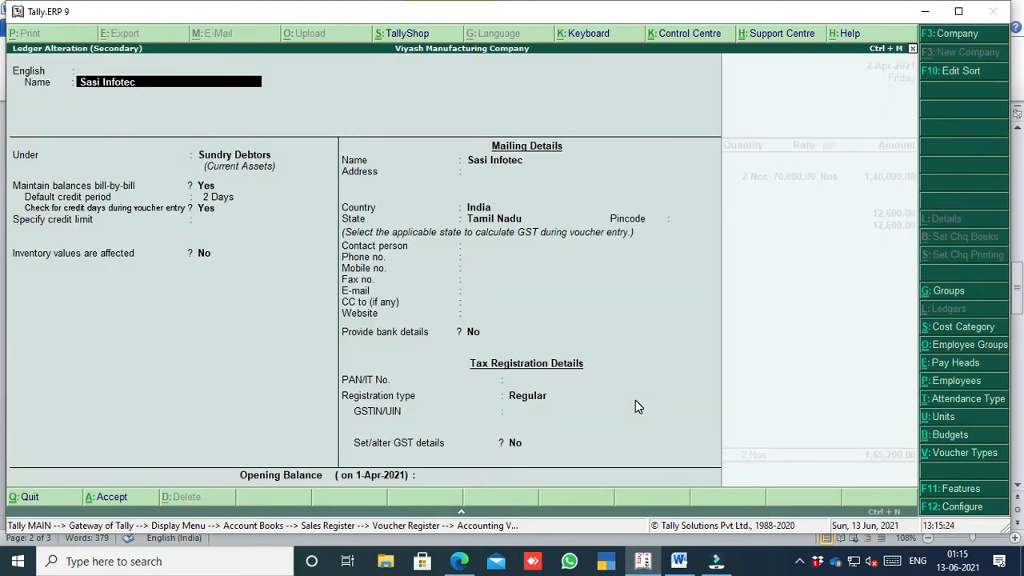
# Step: Fill in the city in the Sasi Infotec ledger's mailing address, and save both the ledger and the sales voucher
pyautogui.click(479, 170)
pyautogui.write('C')
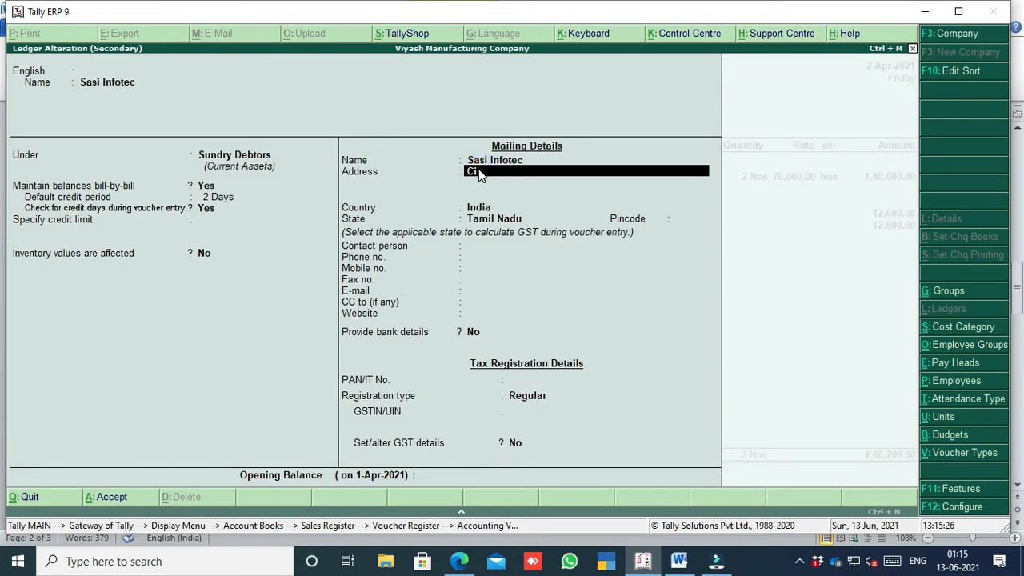
pyautogui.write('oimbatore')
pyautogui.press('Return')
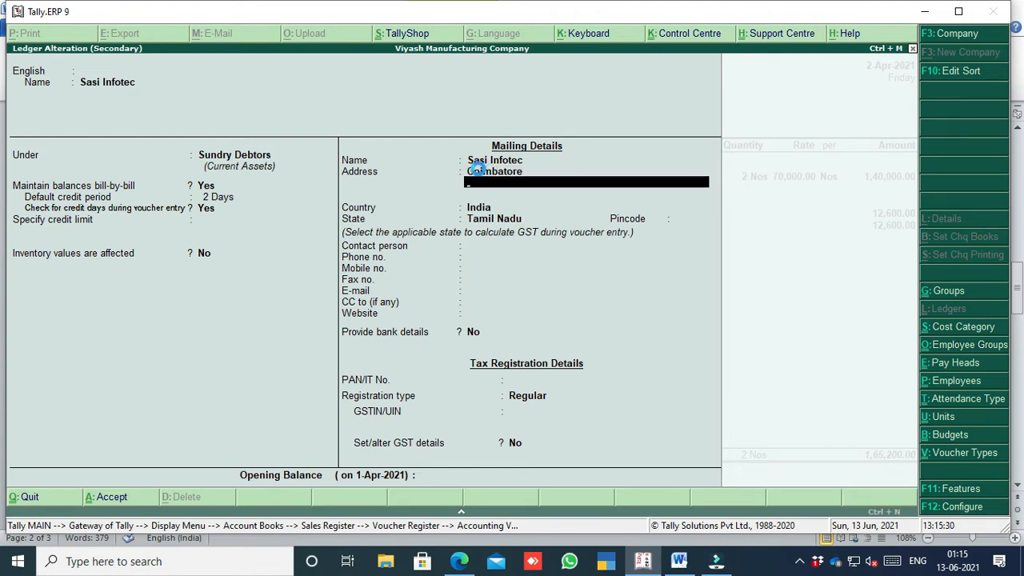
pyautogui.hotkey('ctrl', 'a')
pyautogui.press('Return')
pyautogui.hotkey('ctrl', 'a')
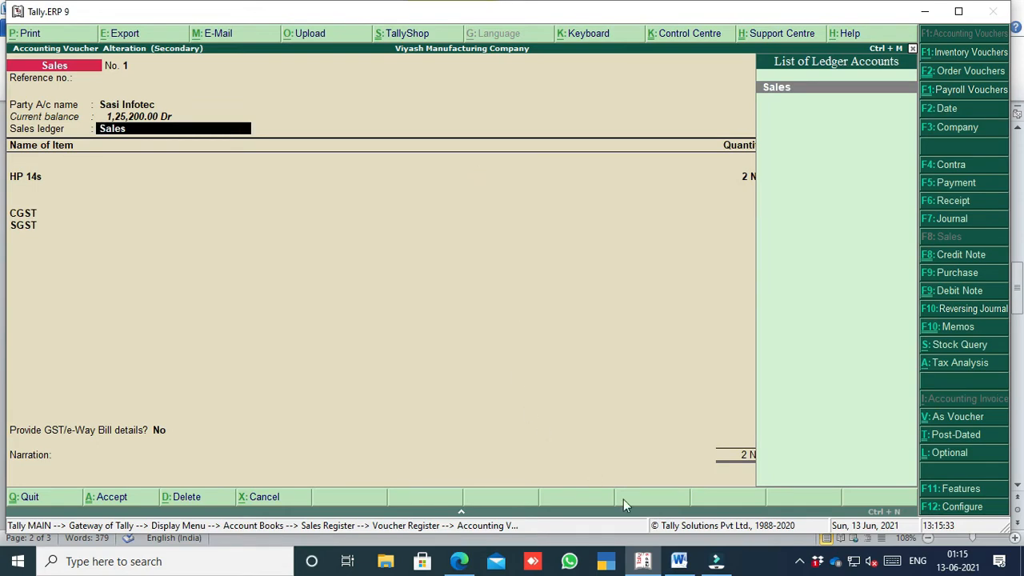
# Step: Check the quit shortcut in the Word list, back out of the reports to Tally.ERP 9's program exit prompt, and decline quitting
pyautogui.click(679, 561)
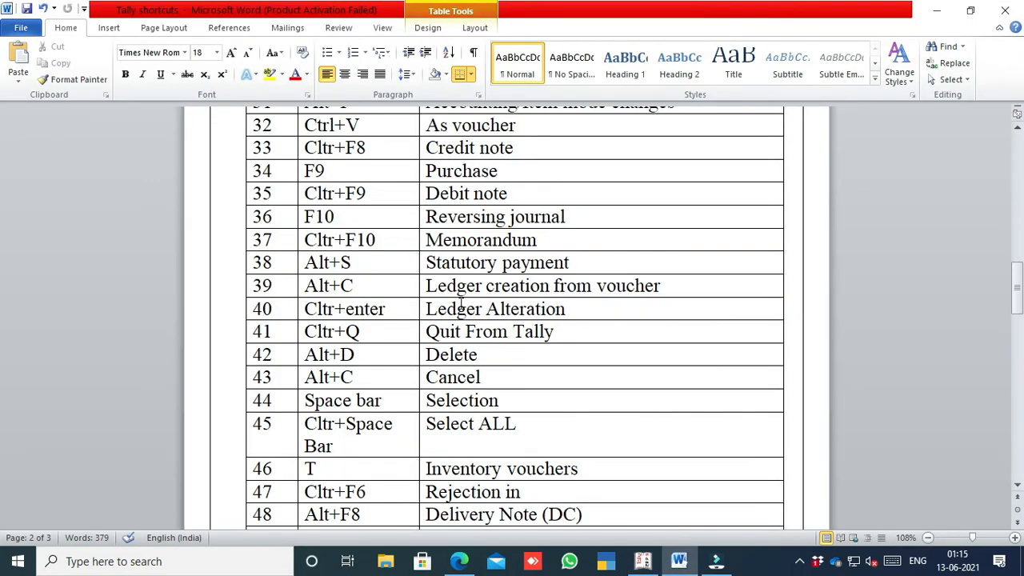
pyautogui.scroll(-1, 480, 293)
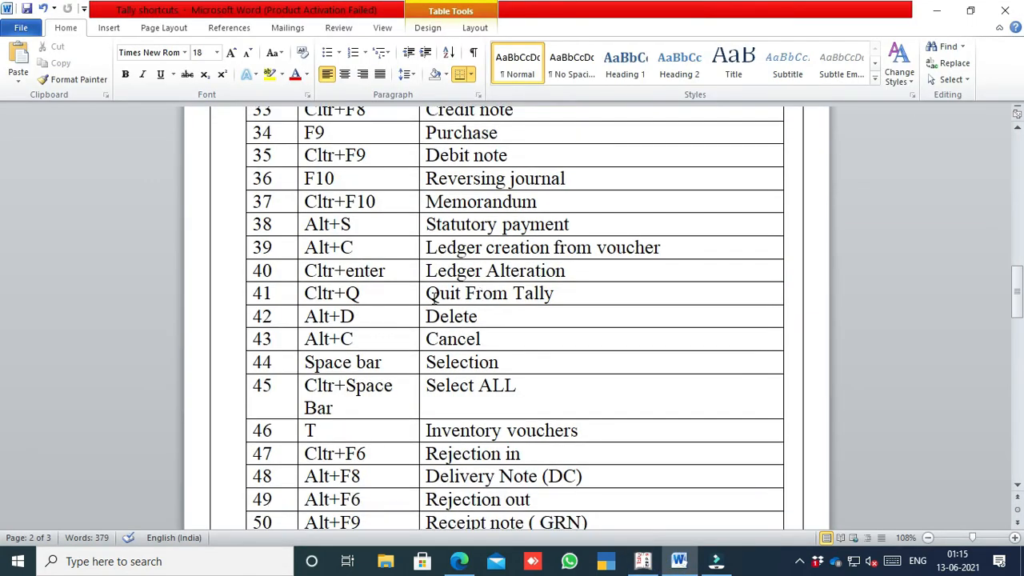
pyautogui.click(642, 561)
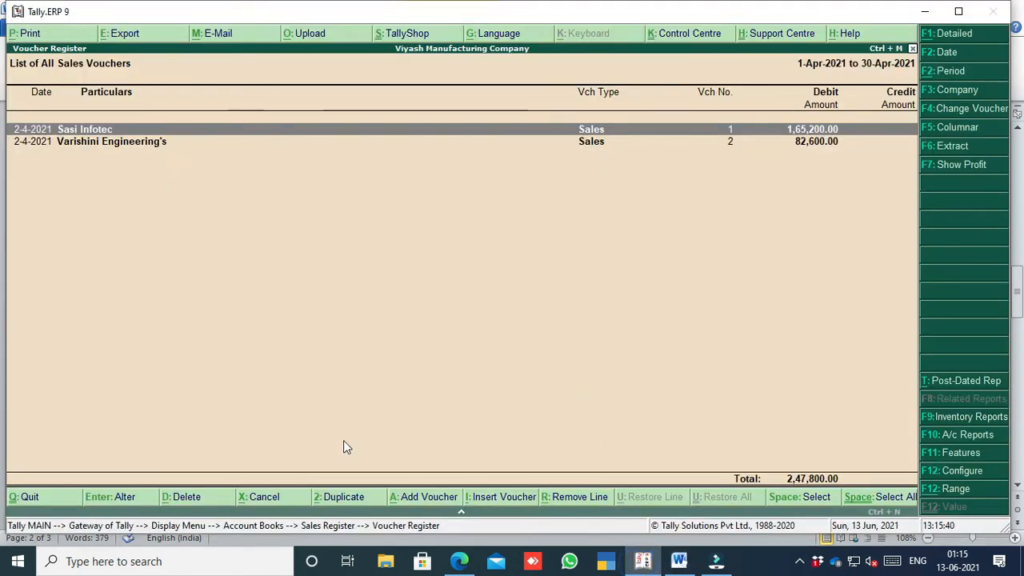
pyautogui.click(24, 498)
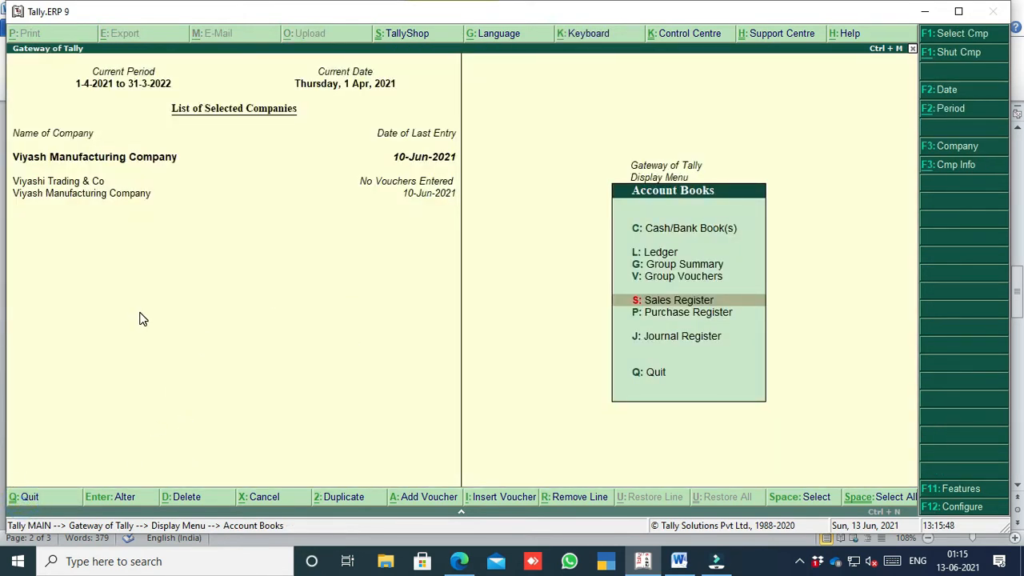
pyautogui.click(640, 374)
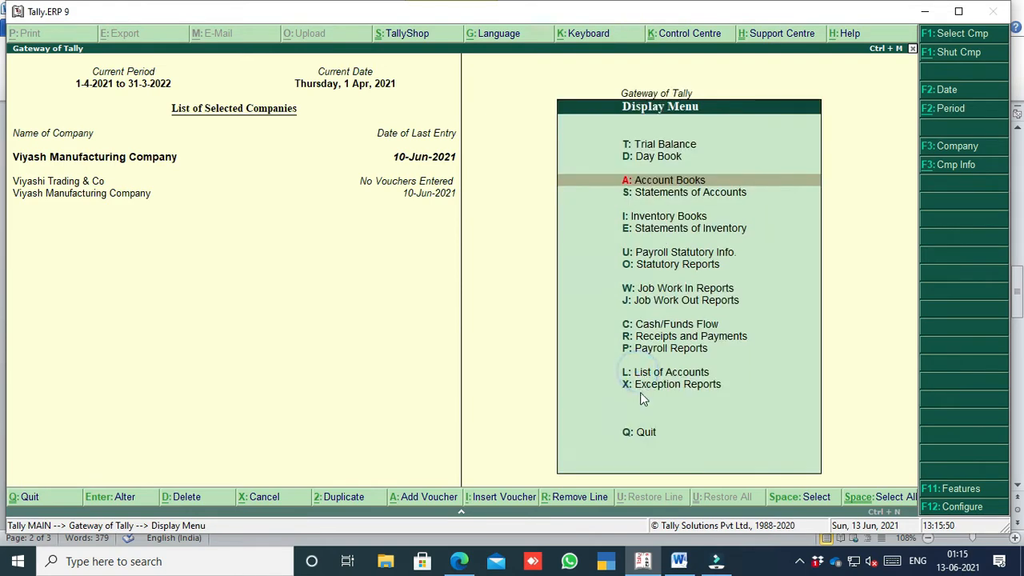
pyautogui.click(639, 438)
pyautogui.click(639, 440)
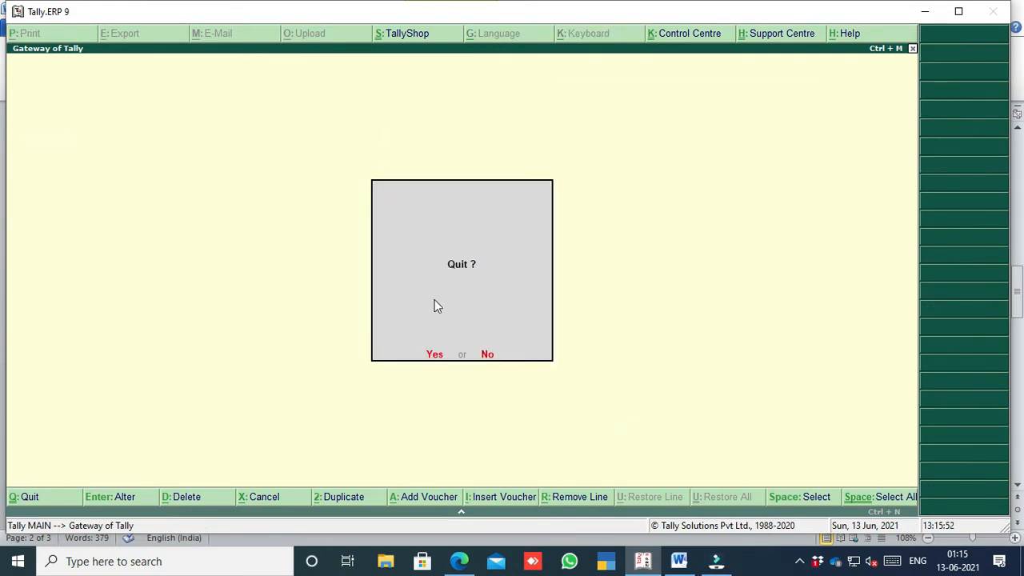
pyautogui.click(485, 356)
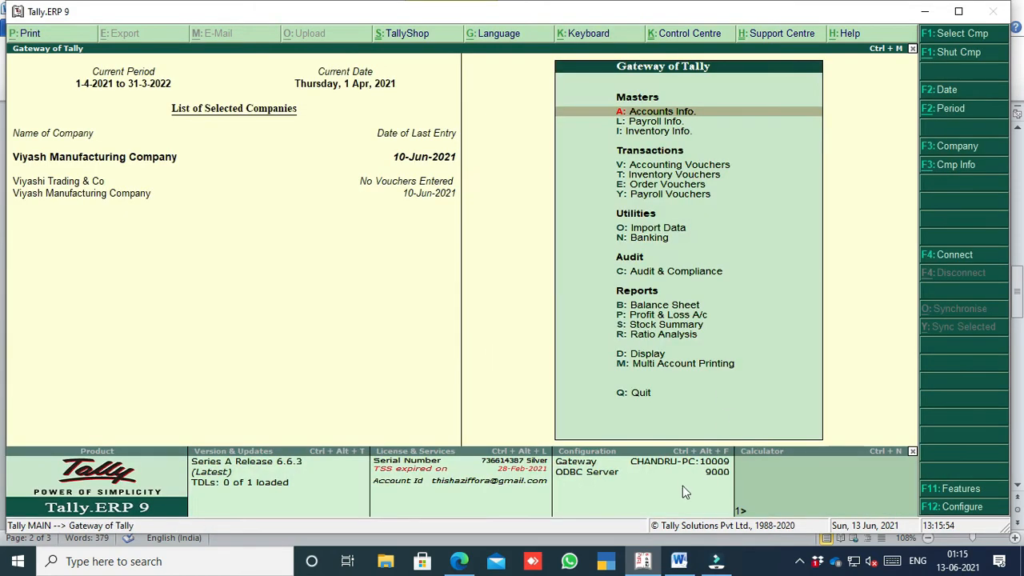
# Step: Open the Sales Register from the account books and show the list of April sales vouchers again
pyautogui.press('d')
pyautogui.press('a')
pyautogui.press('s')
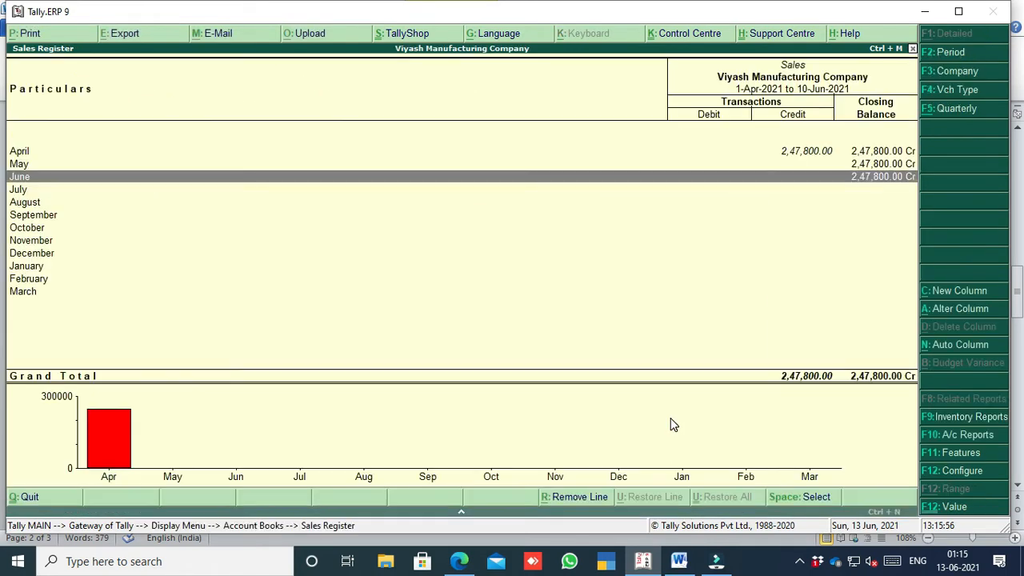
pyautogui.press('Up')
pyautogui.press('Up')
pyautogui.press('Return')
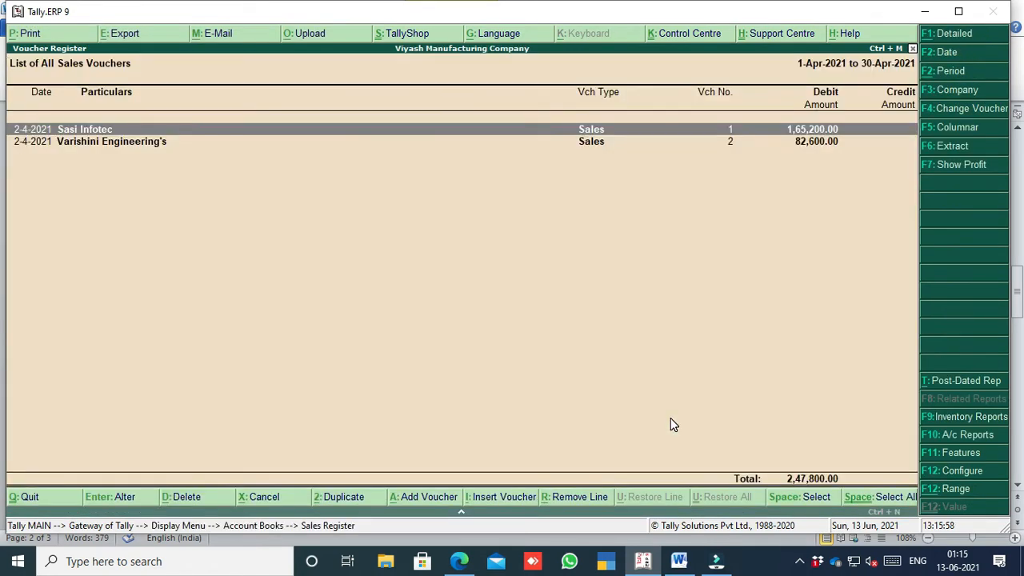
# Step: Check the delete shortcut in the Word list, bring up the delete prompt for the Sasi Infotec sales voucher in Tally.ERP 9, and decline it
pyautogui.click(680, 564)
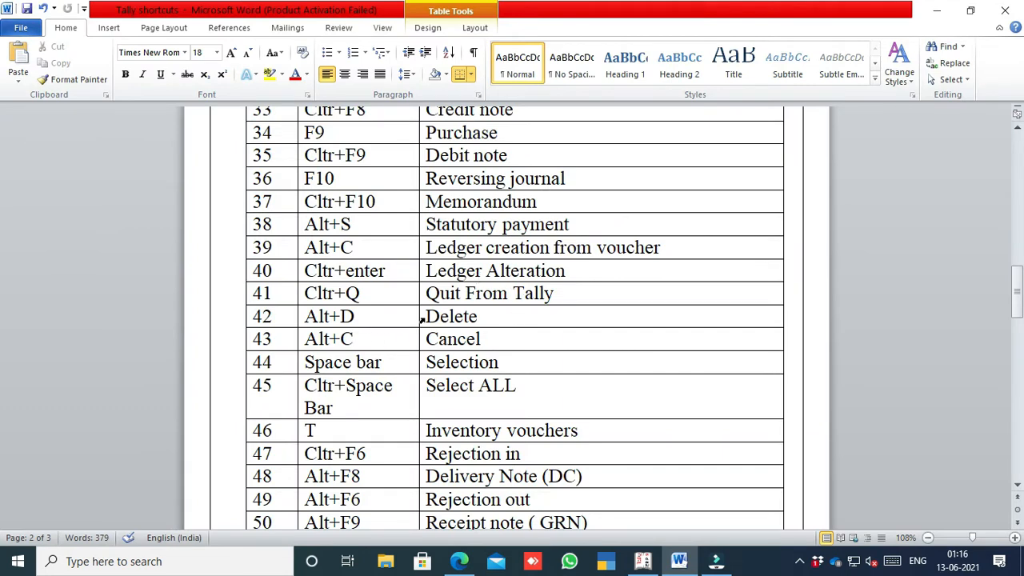
pyautogui.click(642, 561)
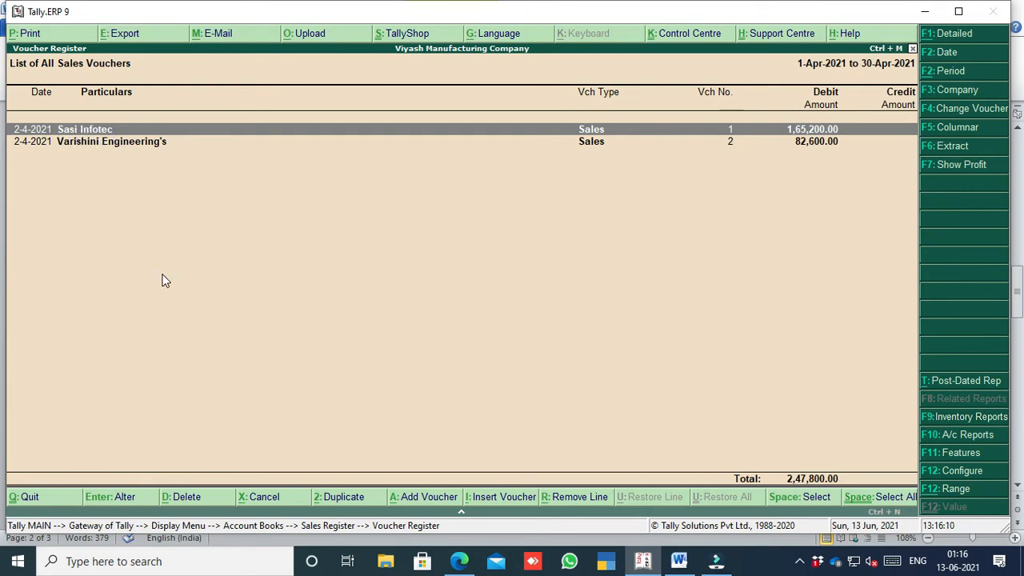
pyautogui.press('Return')
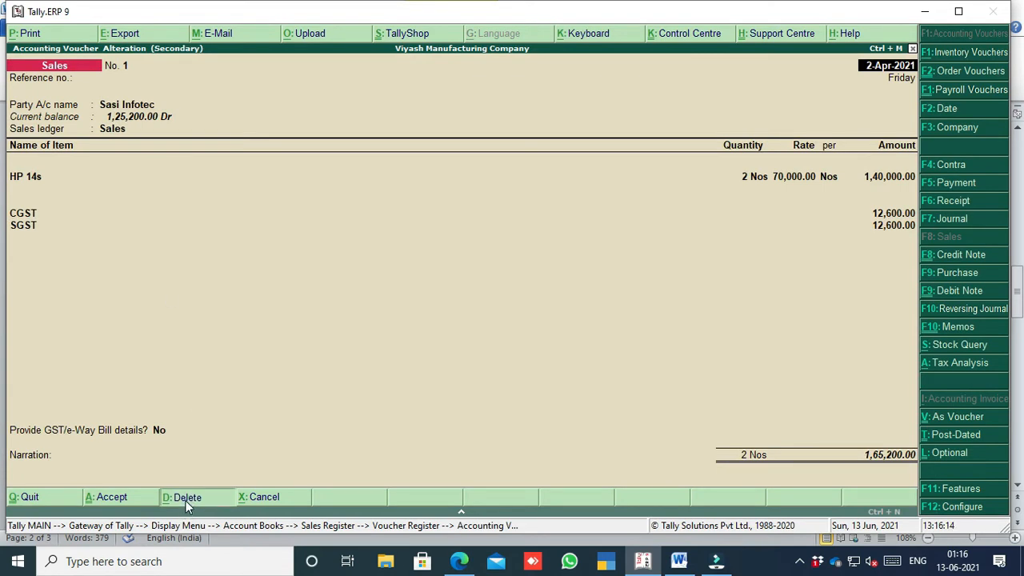
pyautogui.click(186, 497)
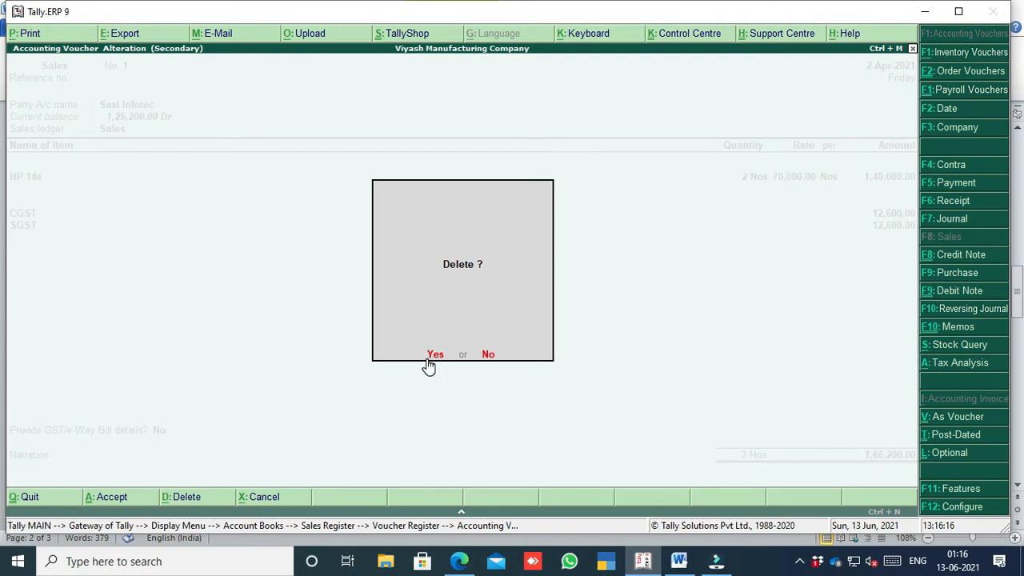
pyautogui.press('Escape')
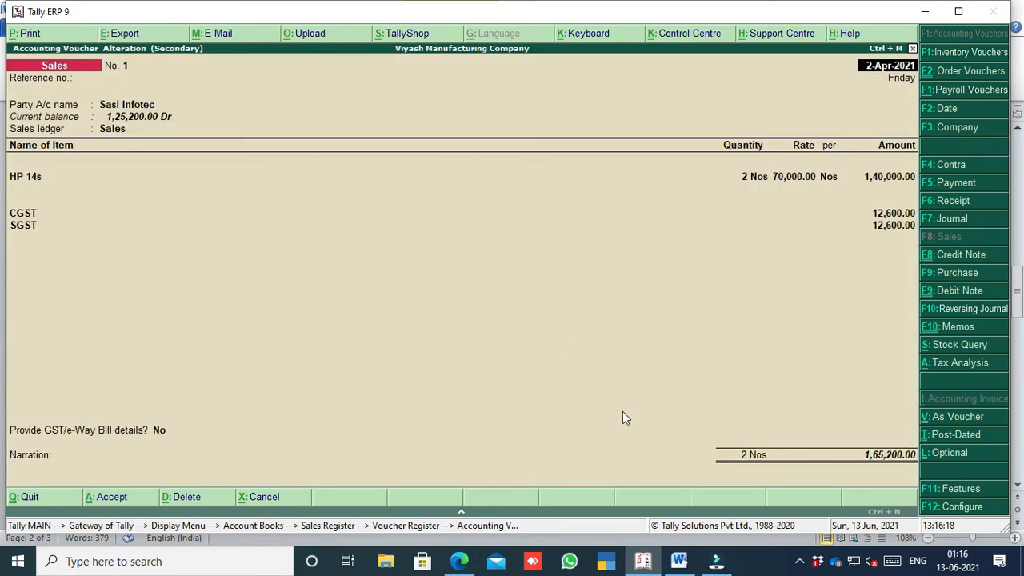
pyautogui.press('Escape')
pyautogui.press('y')
# Step: Check the cancel shortcut in the Word list, bring up the cancel prompt for the Sasi Infotec sales voucher in Tally.ERP 9, and decline it
pyautogui.click(676, 564)
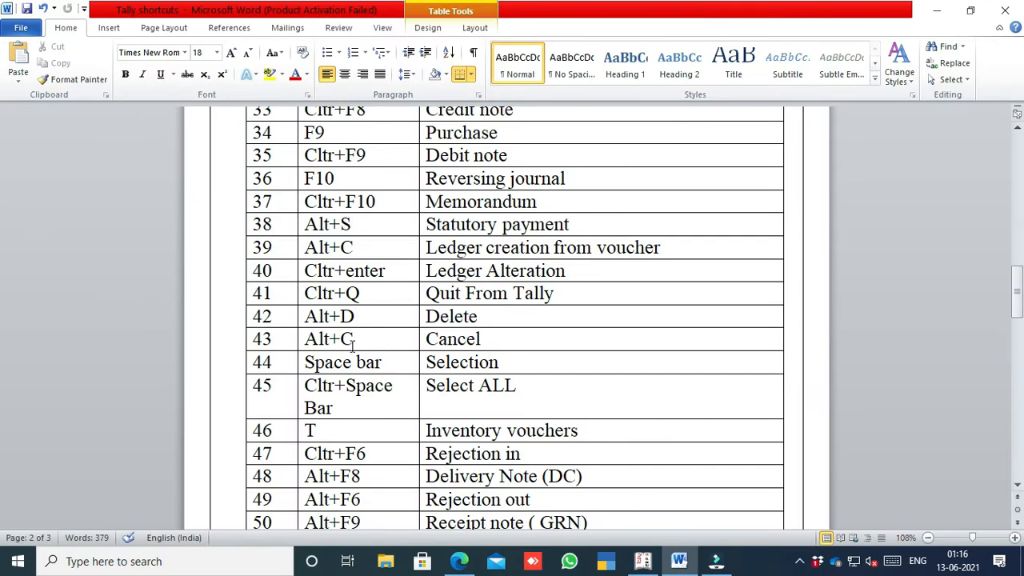
pyautogui.click(642, 562)
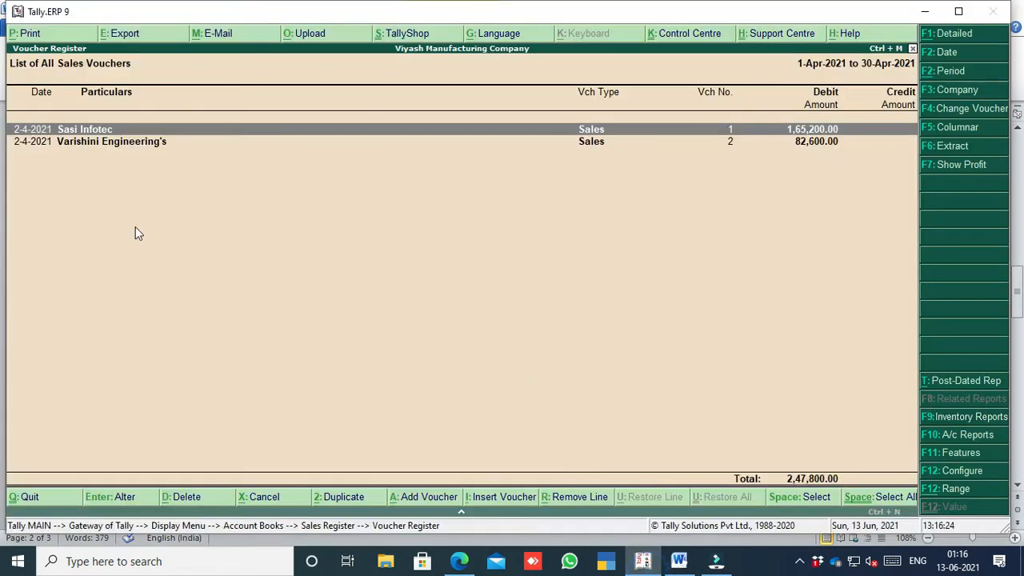
pyautogui.press('Return')
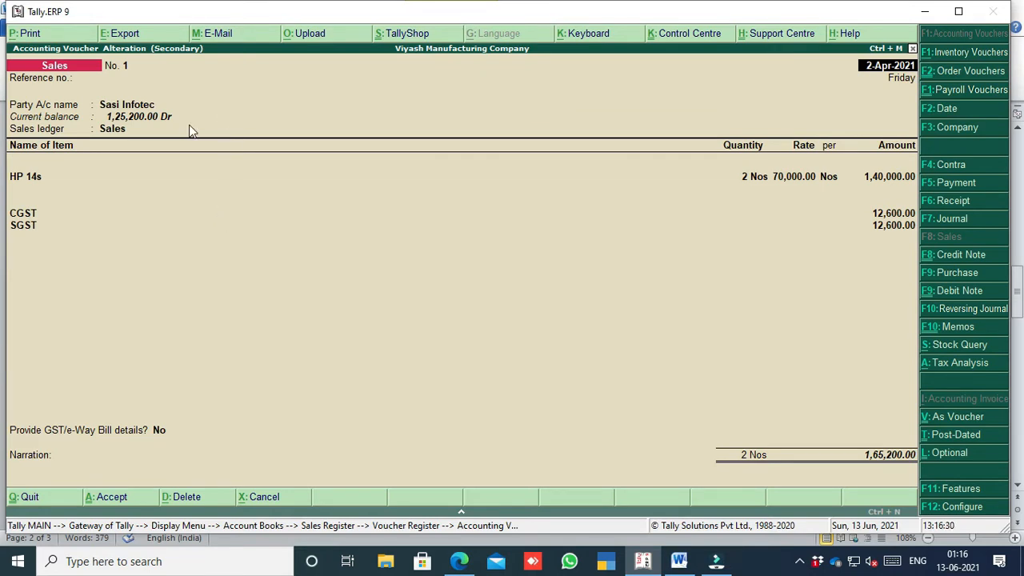
pyautogui.click(253, 497)
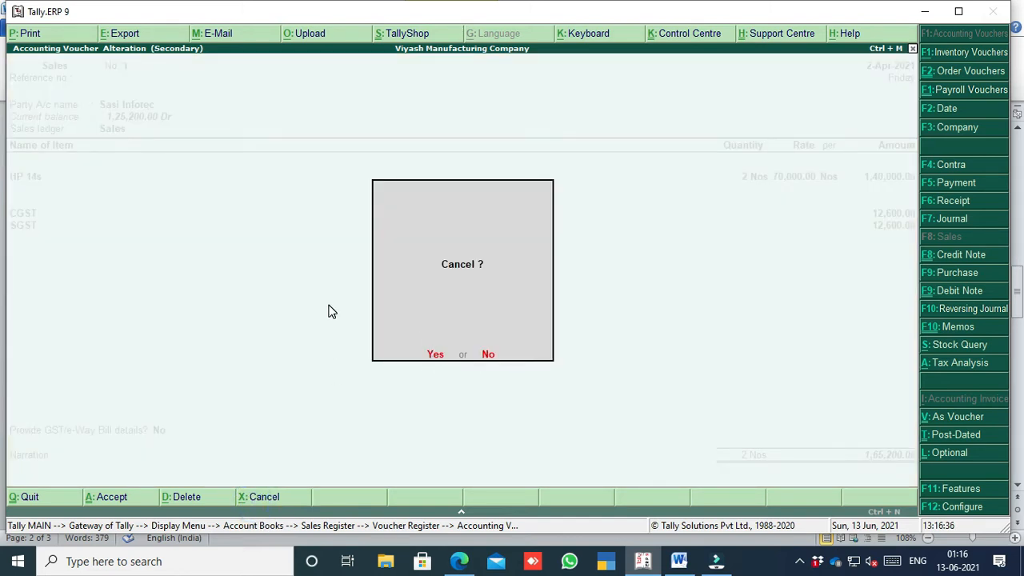
pyautogui.press('Escape')
pyautogui.press('Escape')
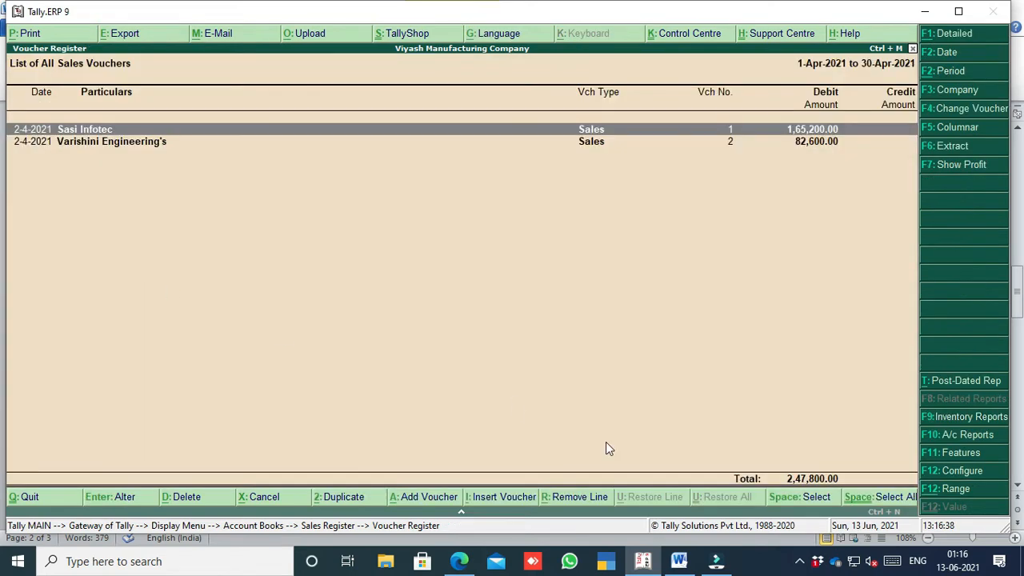
# Step: Check the Selection entry in the Word list, and set the sales voucher register's period in Tally.ERP 9 to 1-6-2021 through 30-6-2021
pyautogui.click(678, 560)
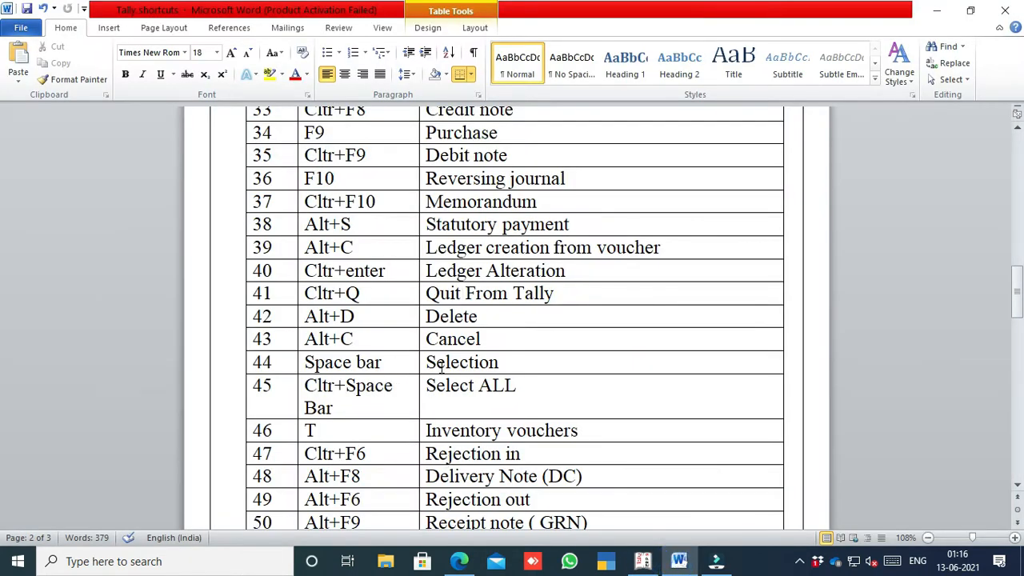
pyautogui.doubleClick(431, 362)
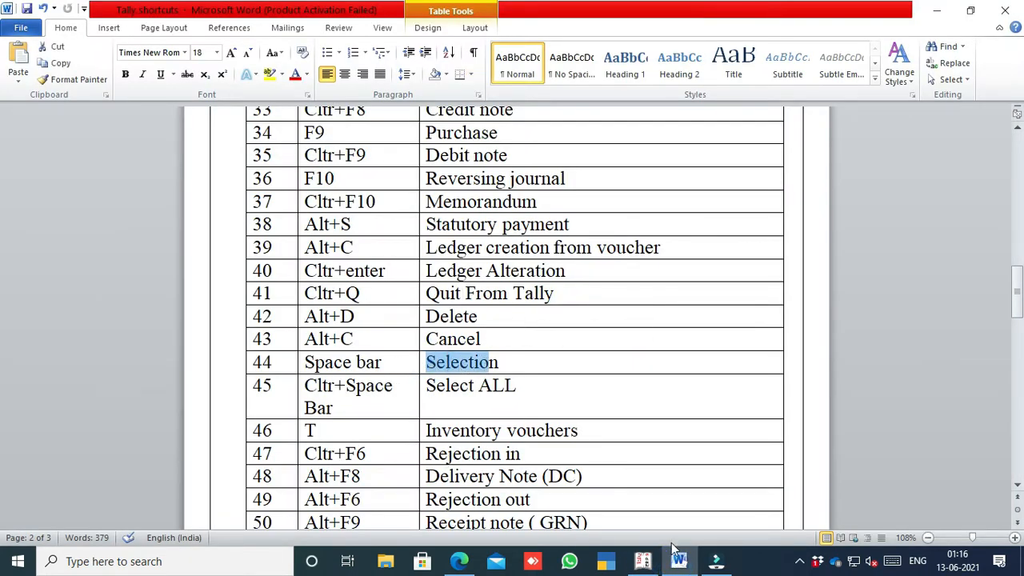
pyautogui.hotkey('alt', 'Tab')
pyautogui.hotkey('alt', 'F2')
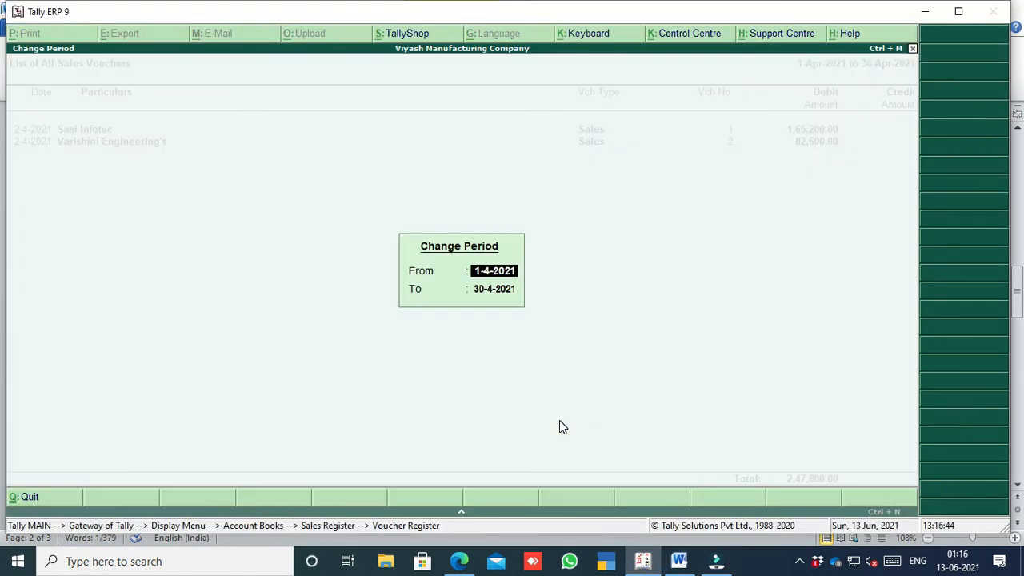
pyautogui.write('1-6')
pyautogui.press('Return')
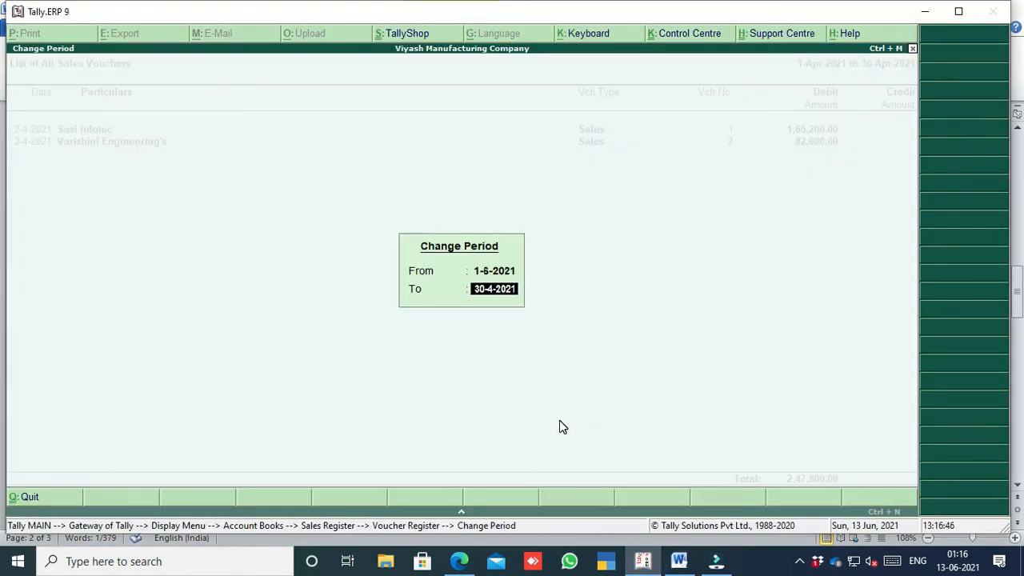
pyautogui.write('jun')
pyautogui.press('Return')
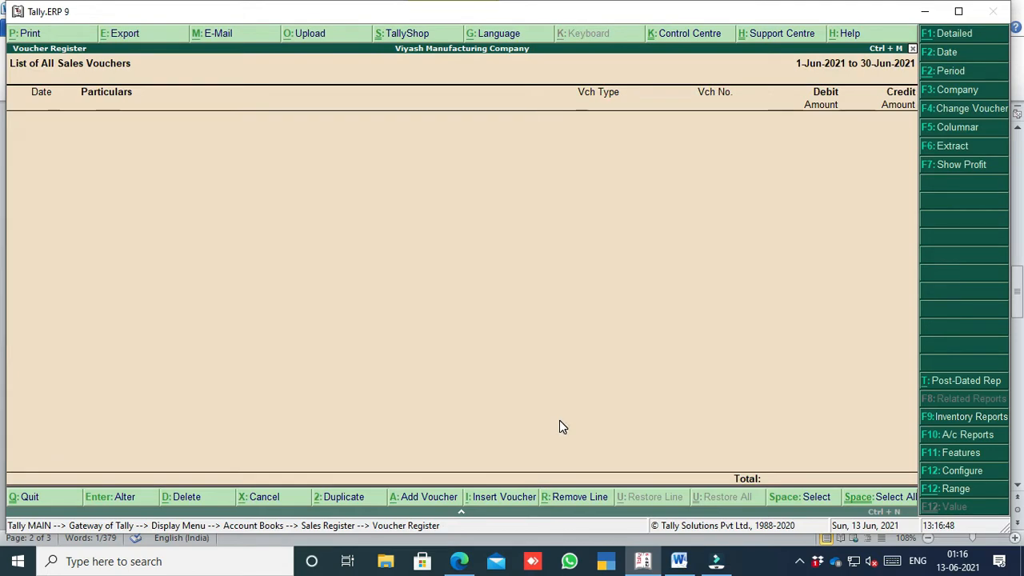
# Step: Set the sales voucher register's period start to 1-4-2021 and back out of the reports to the Gateway of Tally
pyautogui.hotkey('alt', 'F2')
pyautogui.write('1-4')
pyautogui.press('Return')
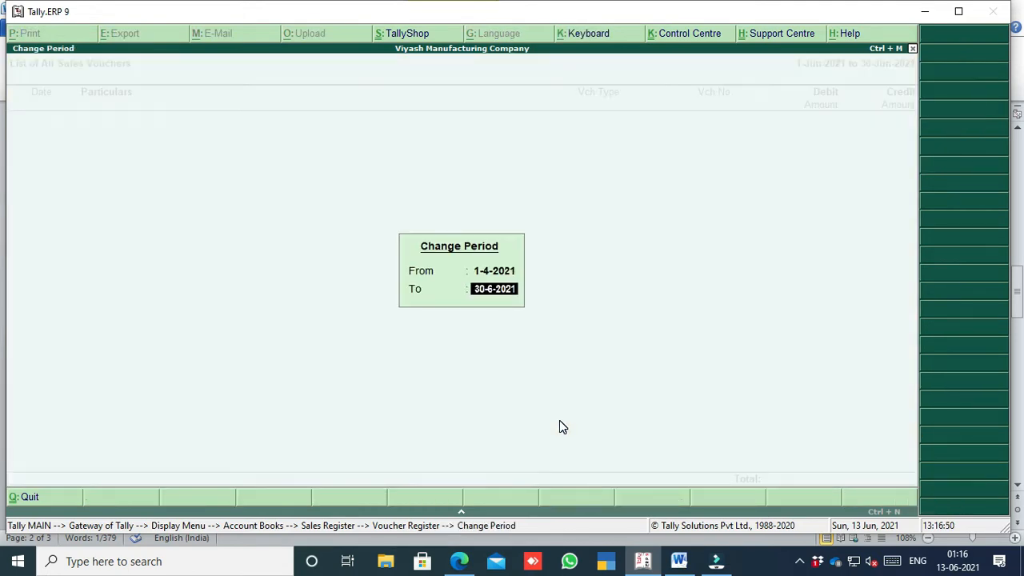
pyautogui.press('Return')
pyautogui.press('Escape')
pyautogui.press('Escape')
pyautogui.press('Escape')
pyautogui.press('Escape')
pyautogui.press('Escape')
pyautogui.press('Escape')
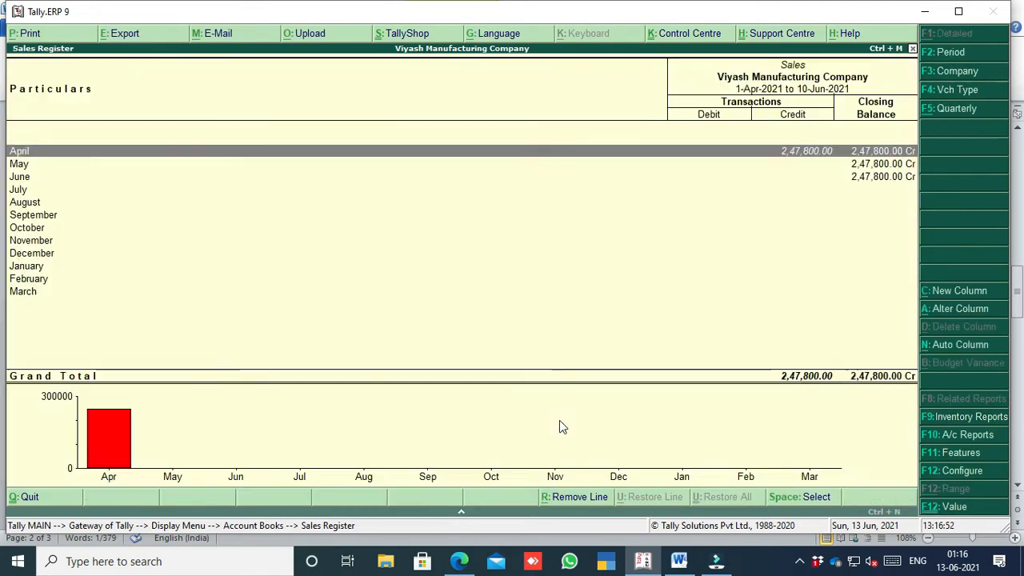
# Step: Open the Day Book and set its period from 1-6-2021 to 30-6-2021
pyautogui.press('d')
pyautogui.press('d')
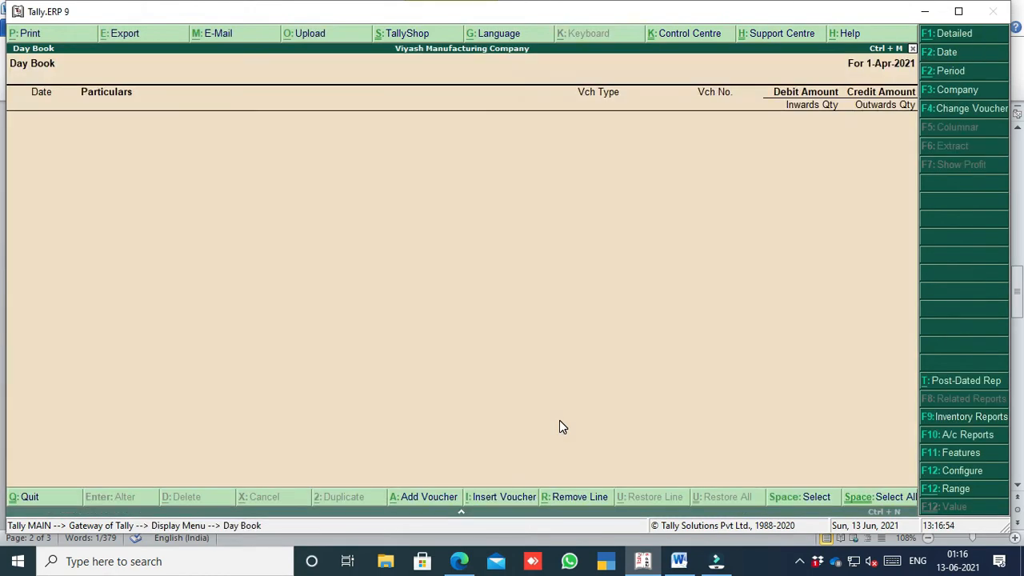
pyautogui.hotkey('alt', 'F2')
pyautogui.write('1-6')
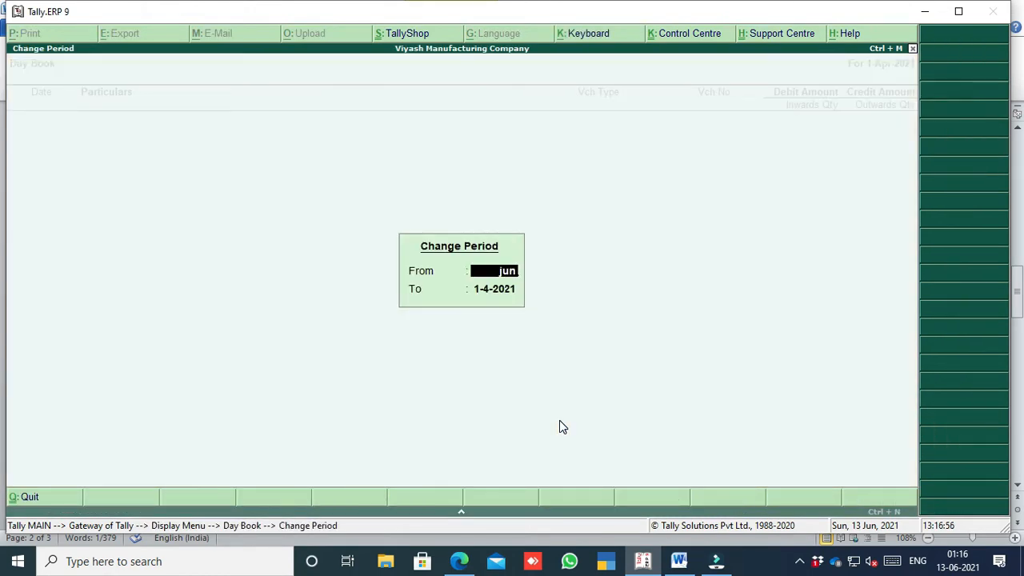
pyautogui.press('Return')
pyautogui.write('30-6')
pyautogui.press('Return')
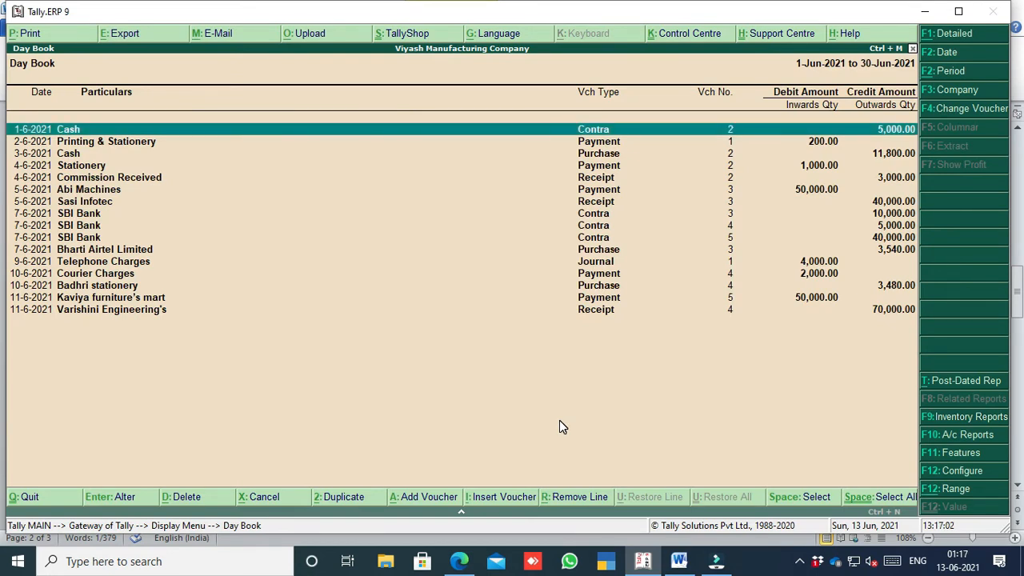
# Step: Select the first four Day Book vouchers, down to the 4-6-2021 Stationery payment, and remove their lines from the view
pyautogui.press('space')
pyautogui.press('space')
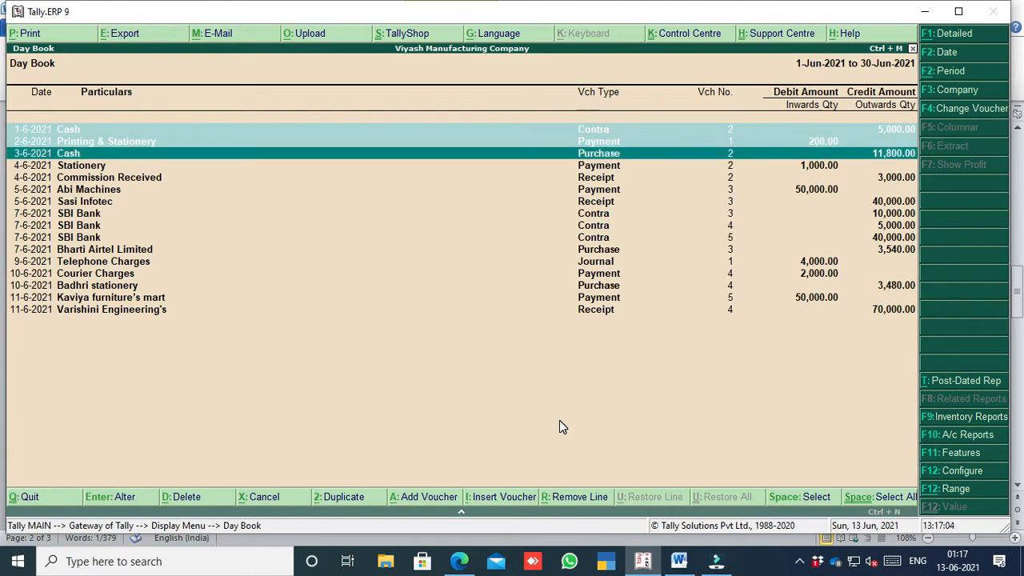
pyautogui.press('space')
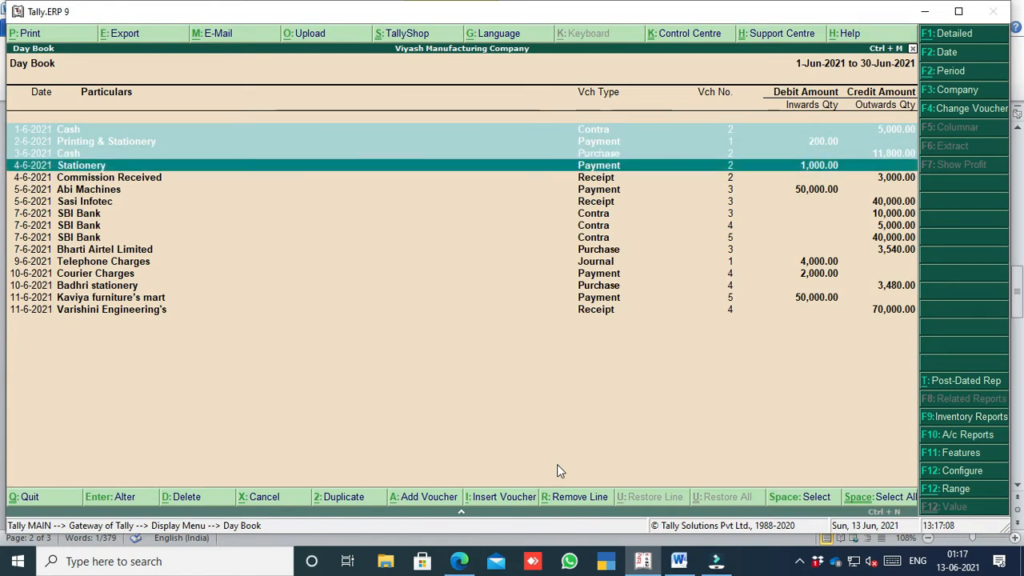
pyautogui.click(557, 504)
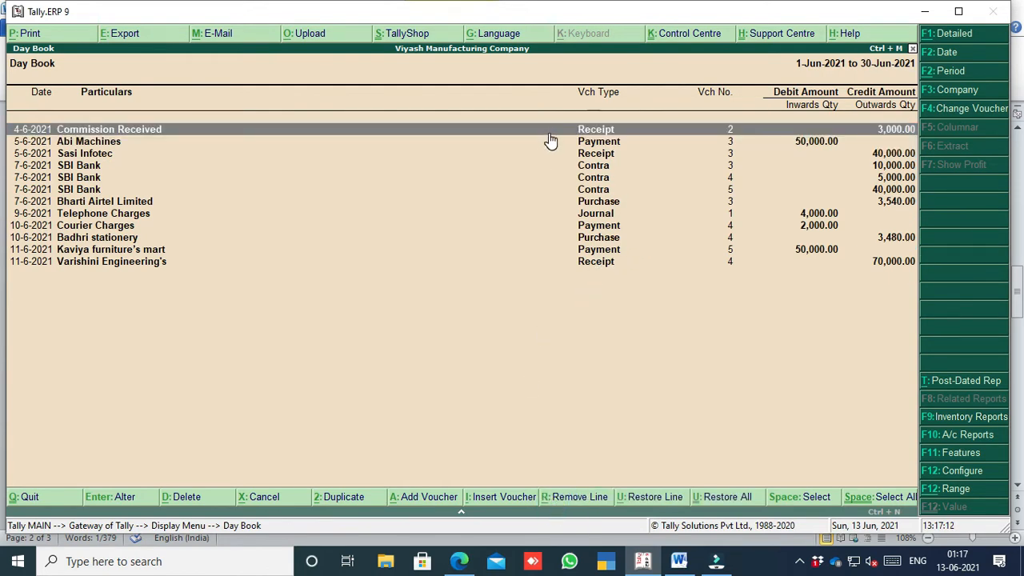
# Step: Check the Select ALL shortcut in the Word list and select all remaining vouchers in the Tally.ERP 9 Day Book
pyautogui.click(679, 560)
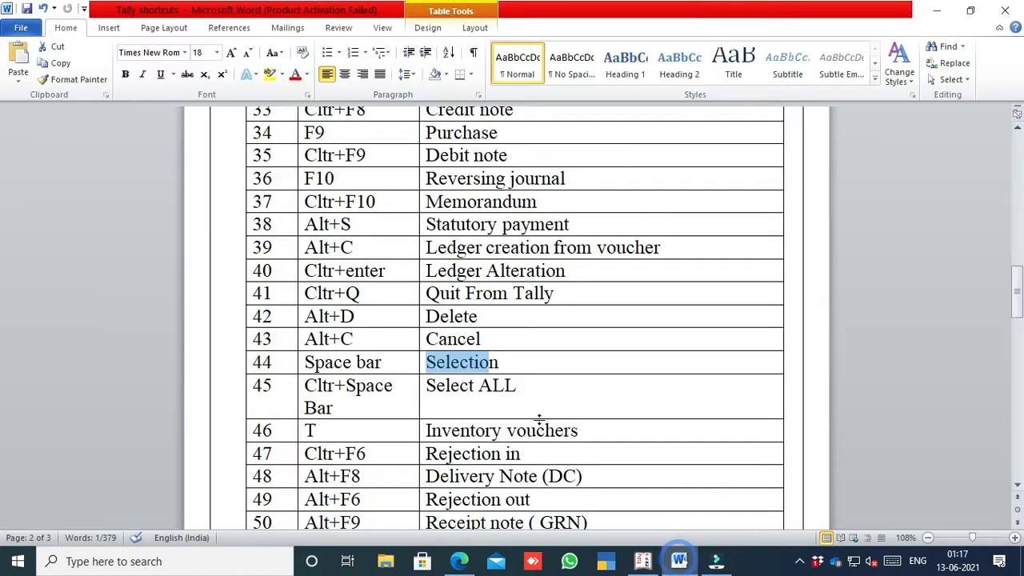
pyautogui.click(642, 561)
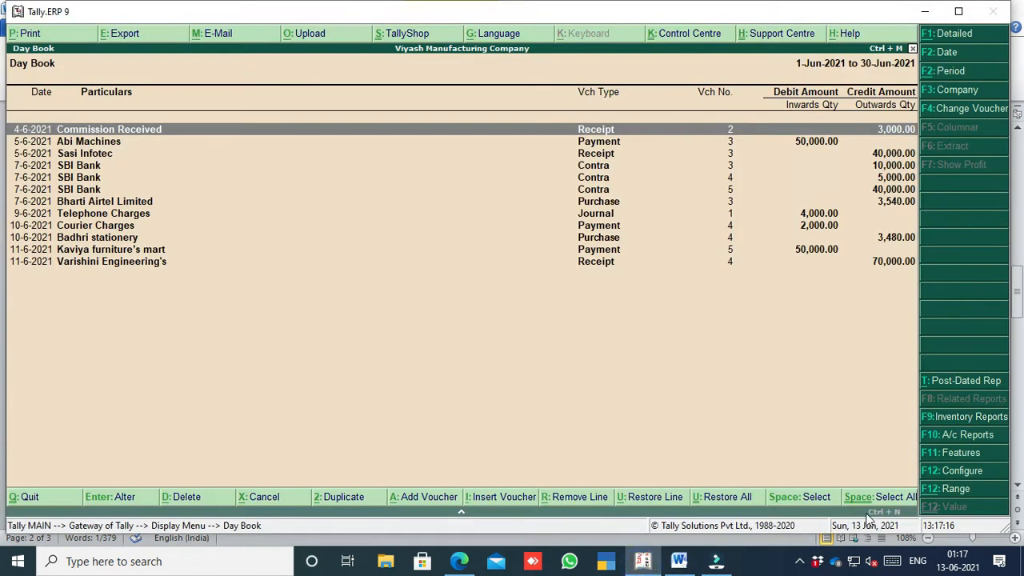
pyautogui.click(872, 497)
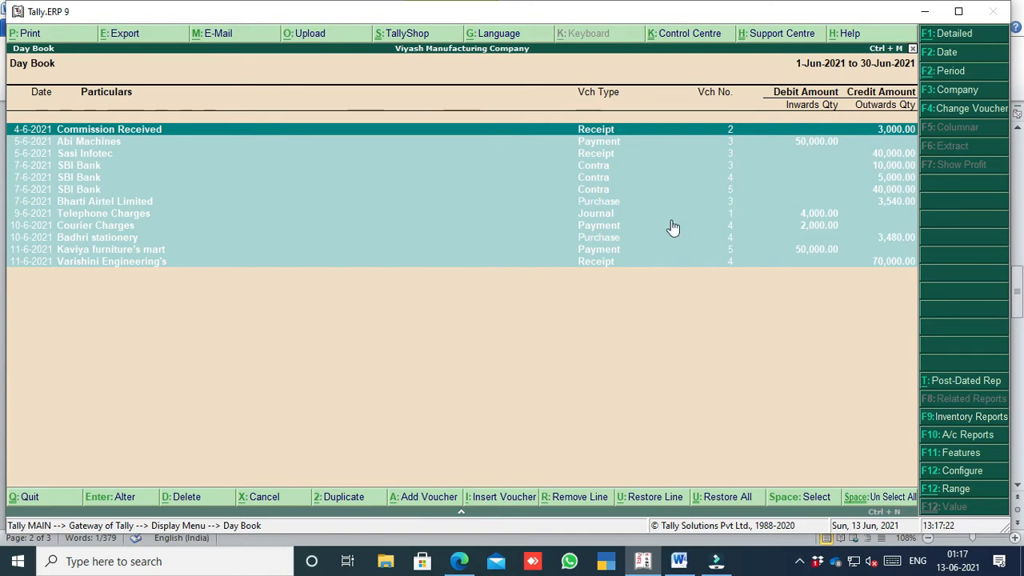
# Step: Check the inventory vouchers shortcut in the Word list, leave the Day Book in Tally.ERP 9, and open inventory voucher creation
pyautogui.click(676, 562)
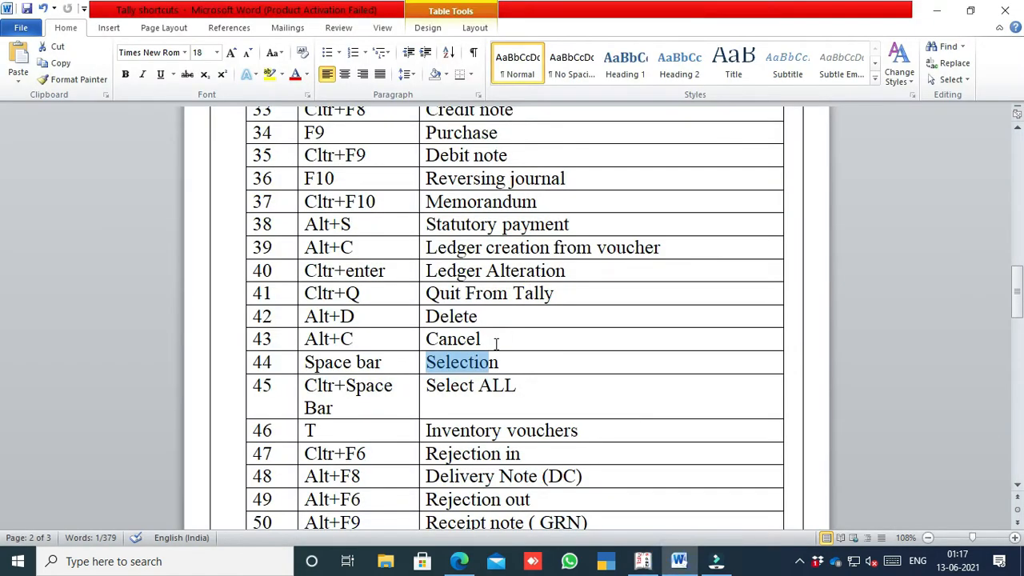
pyautogui.scroll(-2, 496, 345)
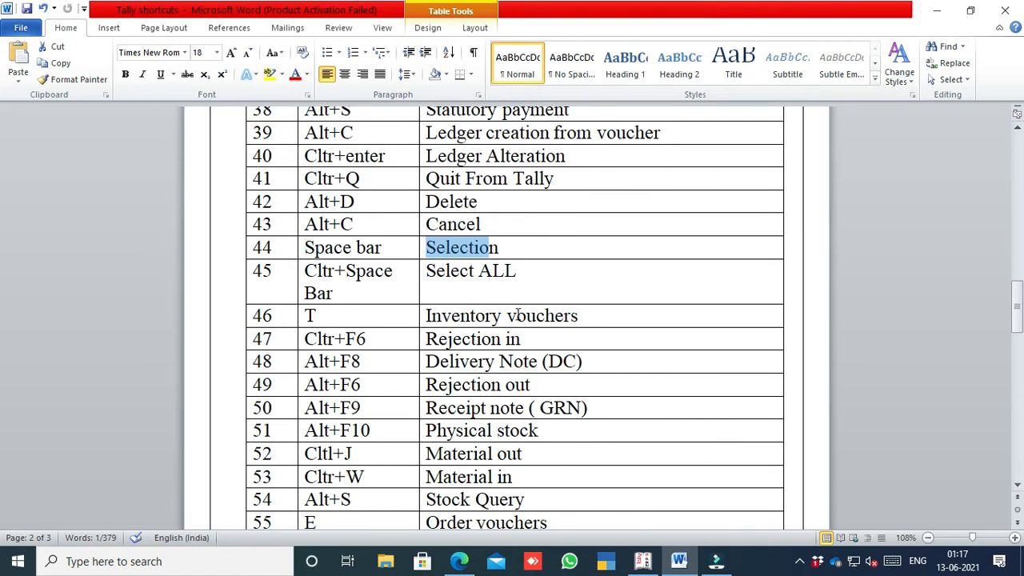
pyautogui.click(642, 561)
pyautogui.press('Escape')
pyautogui.press('Escape')
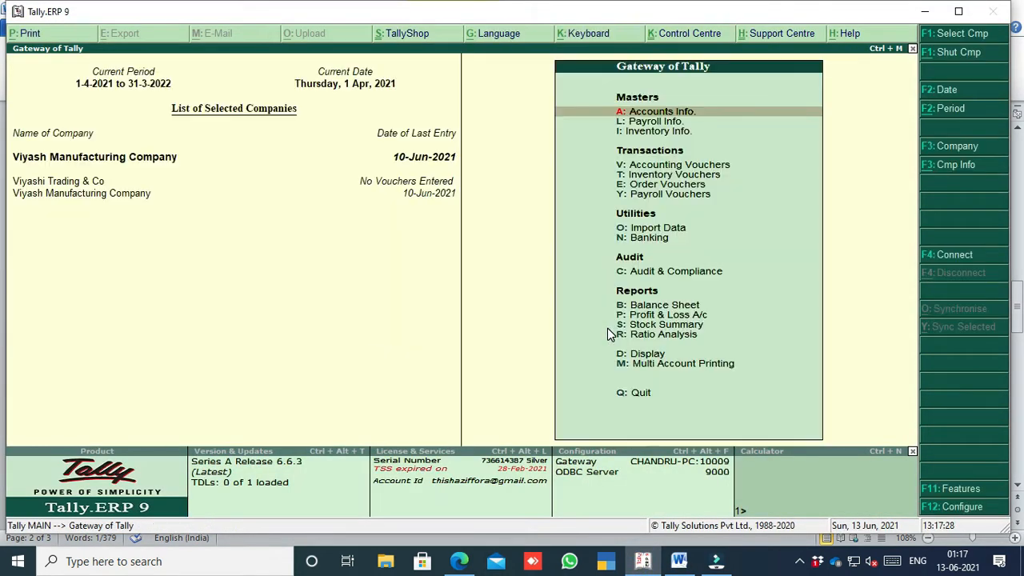
pyautogui.click(630, 177)
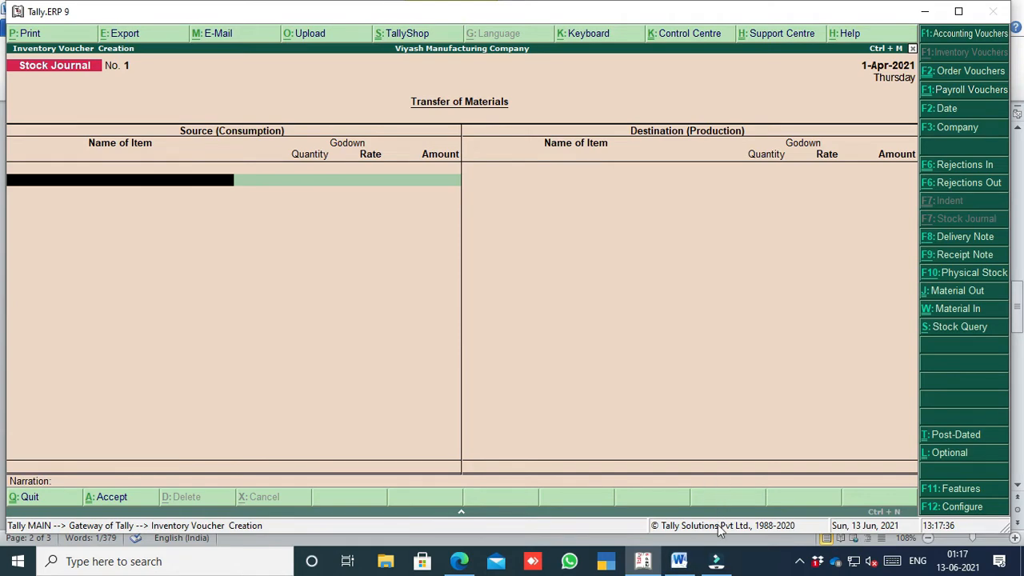
pyautogui.click(799, 561)
pyautogui.rightClick(815, 504)
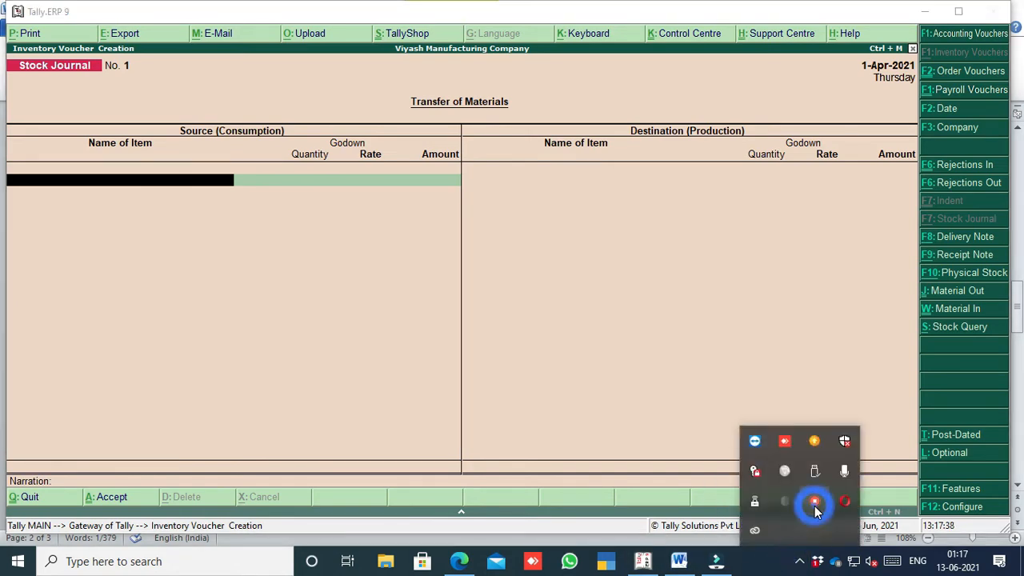
pyautogui.click(825, 519)
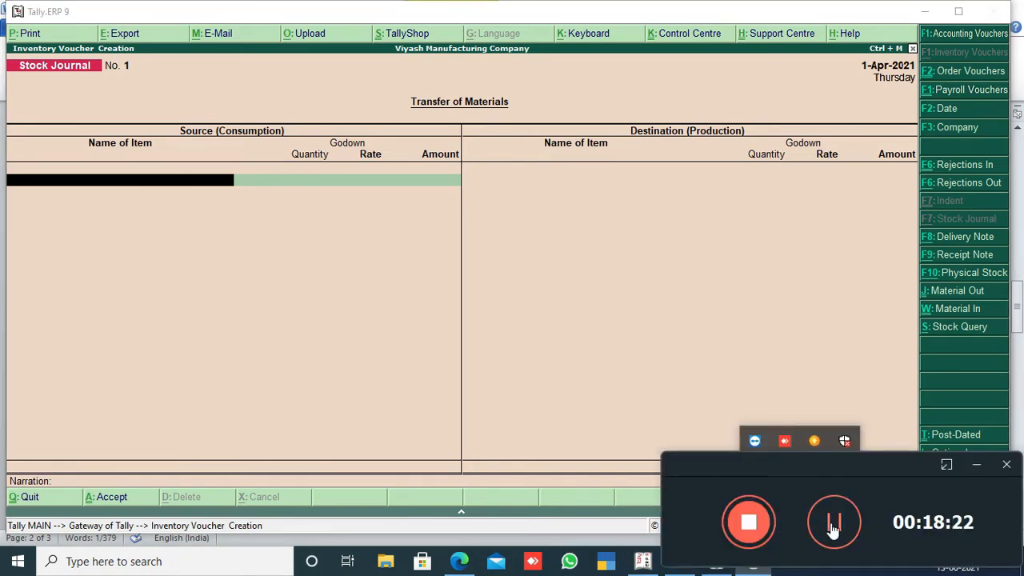
pyautogui.click(834, 524)
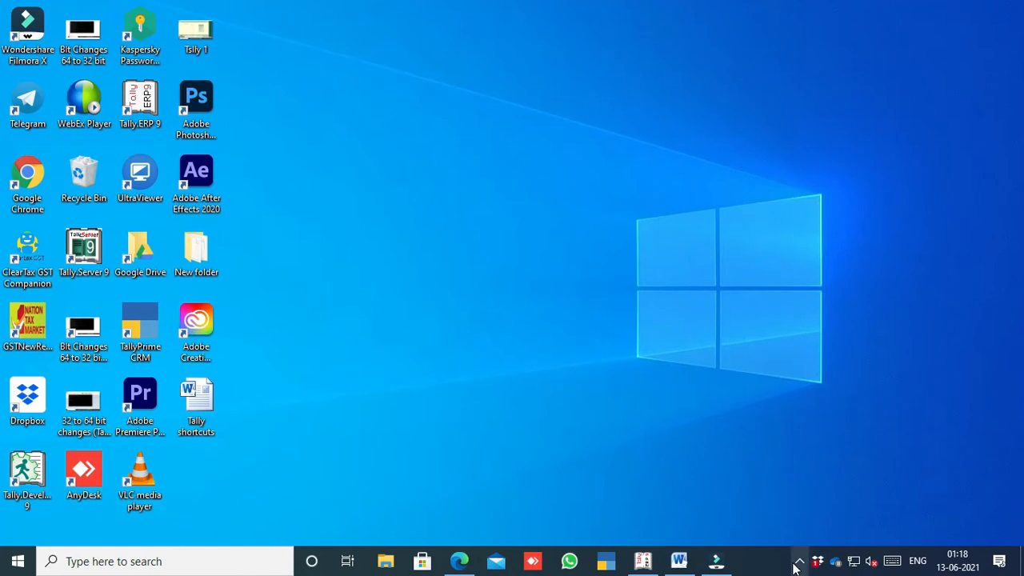
pyautogui.click(799, 560)
pyautogui.rightClick(817, 505)
pyautogui.click(834, 520)
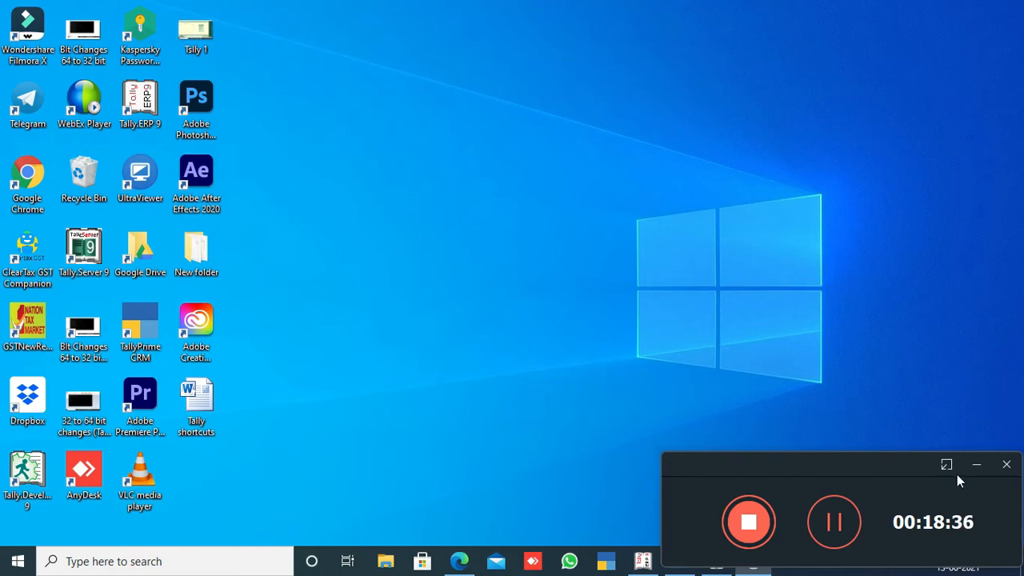
pyautogui.click(975, 466)
# Step: Check the Rejection in shortcut in the Word list, open a Rejections In voucher in Tally.ERP 9, and switch it to Rejections Out
pyautogui.click(679, 560)
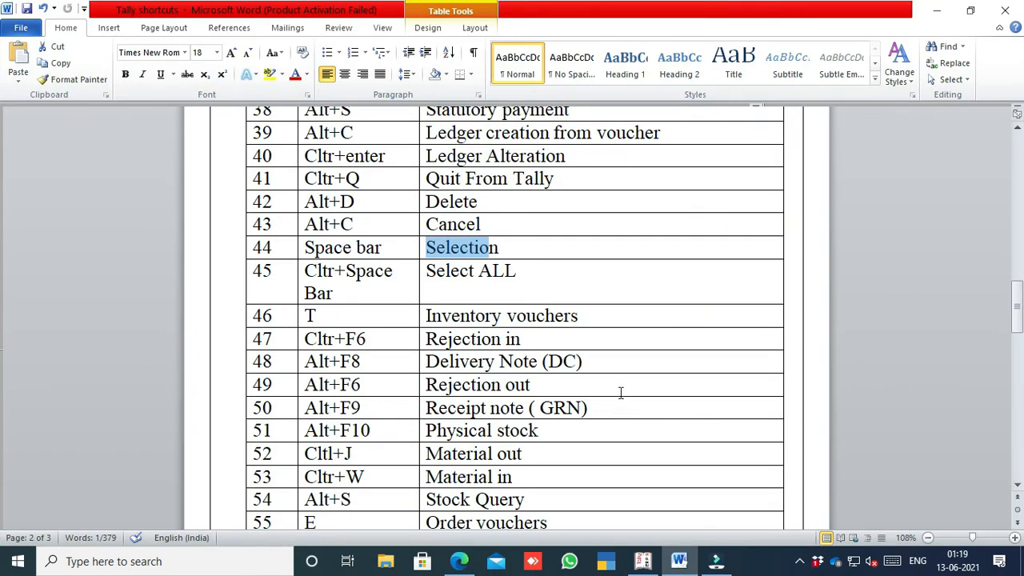
pyautogui.click(936, 11)
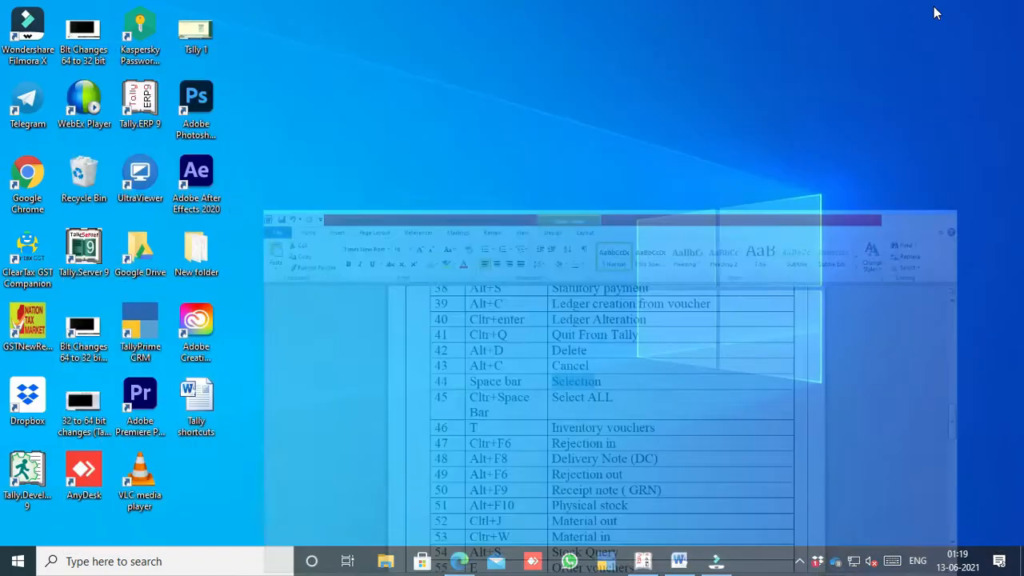
pyautogui.click(678, 561)
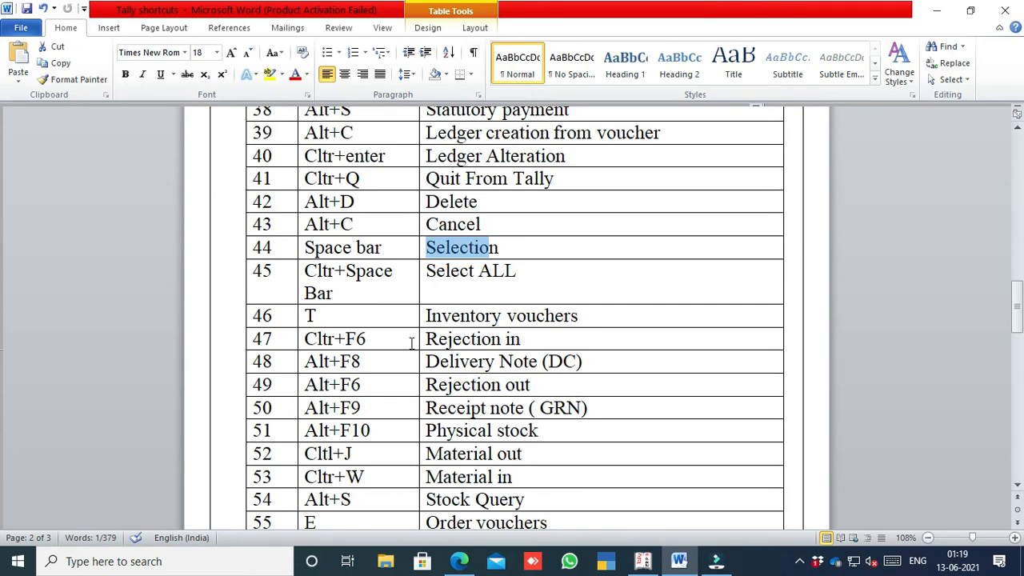
pyautogui.click(645, 561)
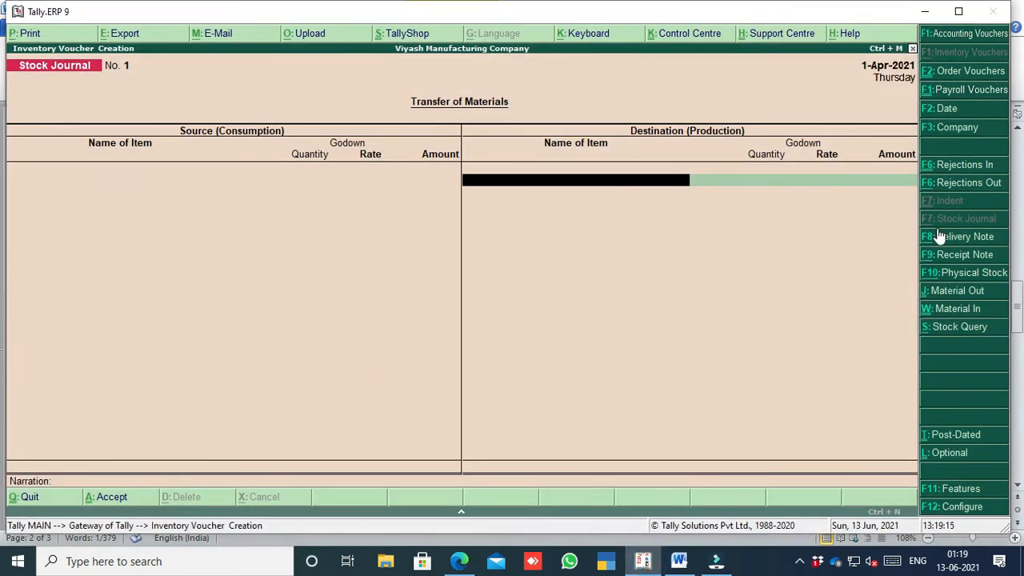
pyautogui.click(949, 166)
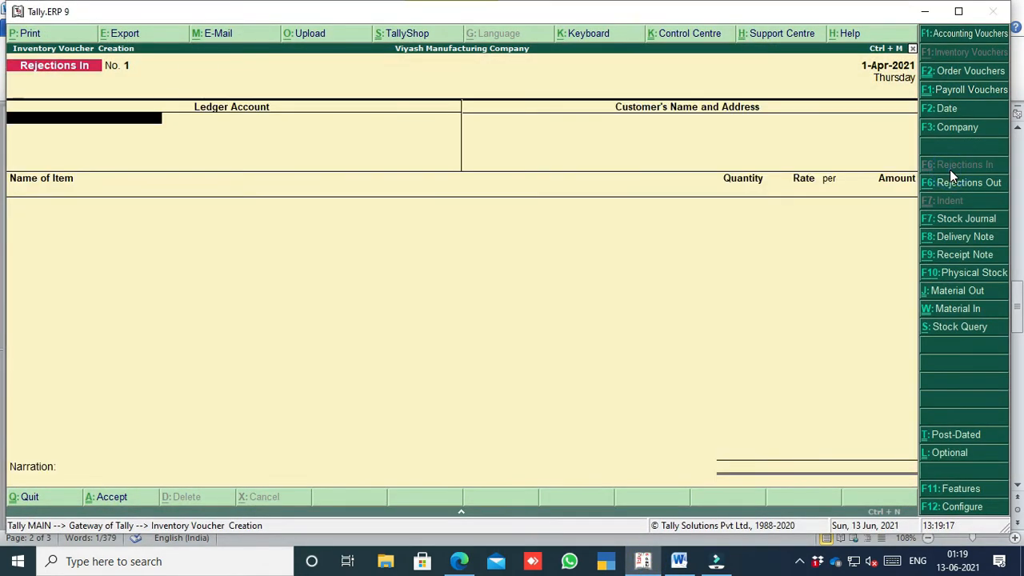
pyautogui.press('Escape')
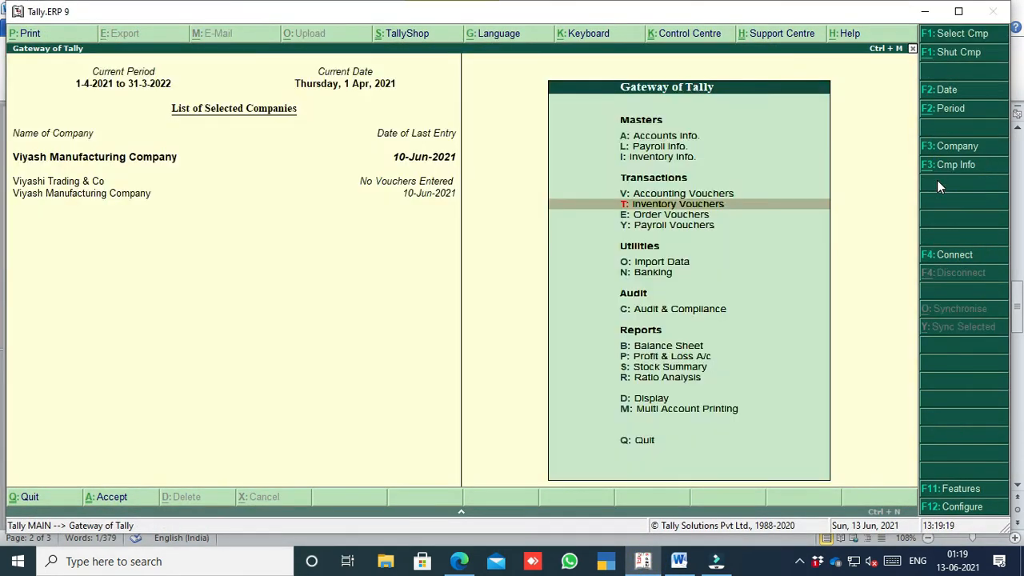
pyautogui.press('Return')
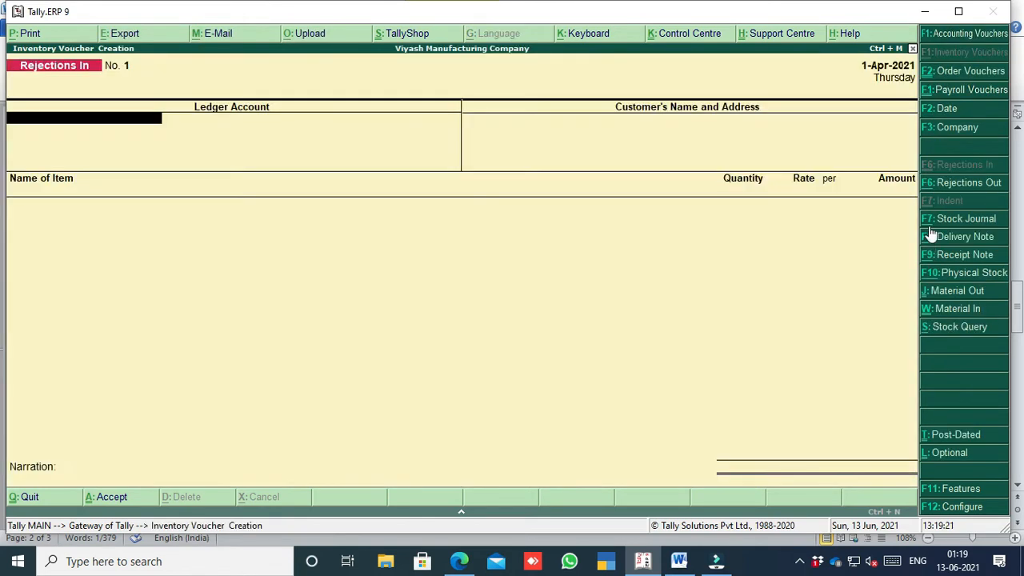
pyautogui.click(946, 182)
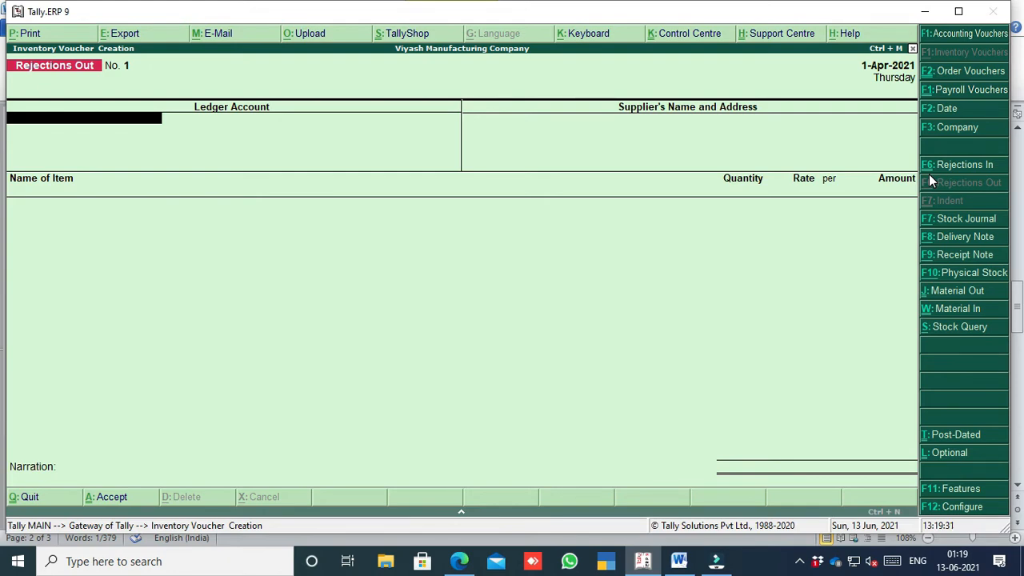
# Step: Check the Delivery Note and Rejection out shortcuts in the Word list and open each of these voucher types in Tally.ERP 9
pyautogui.click(678, 560)
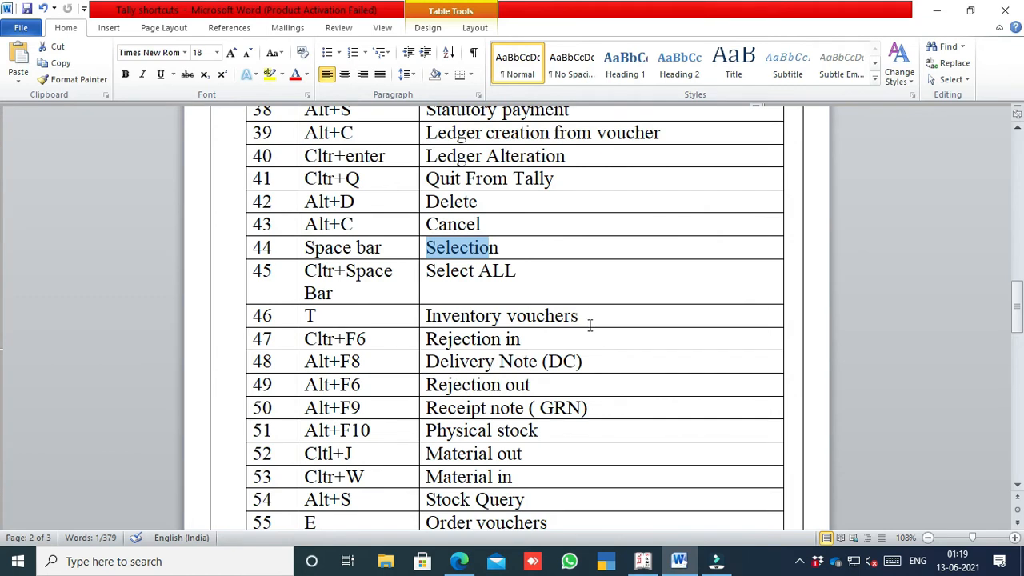
pyautogui.scroll(-1, 590, 324)
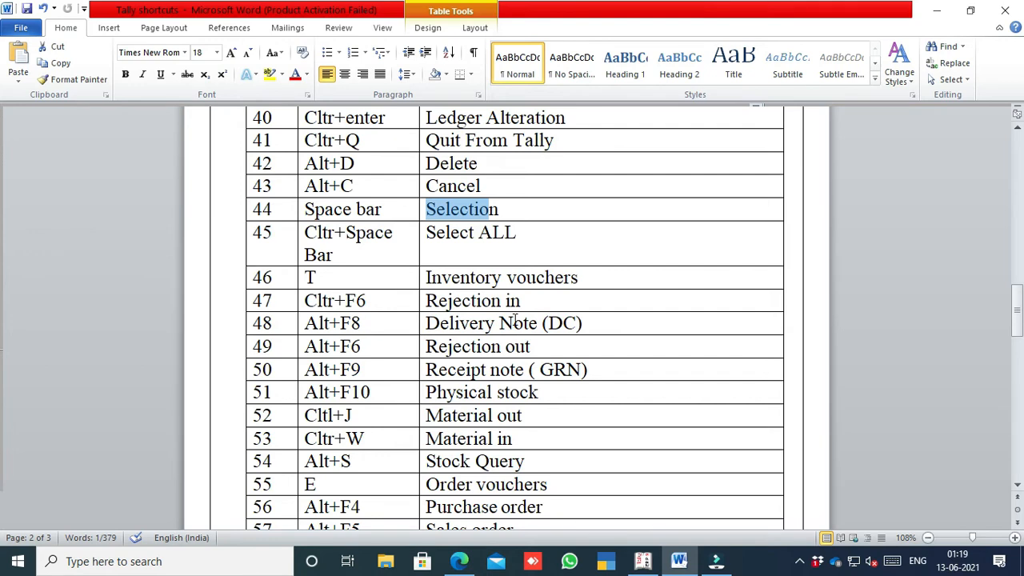
pyautogui.click(642, 560)
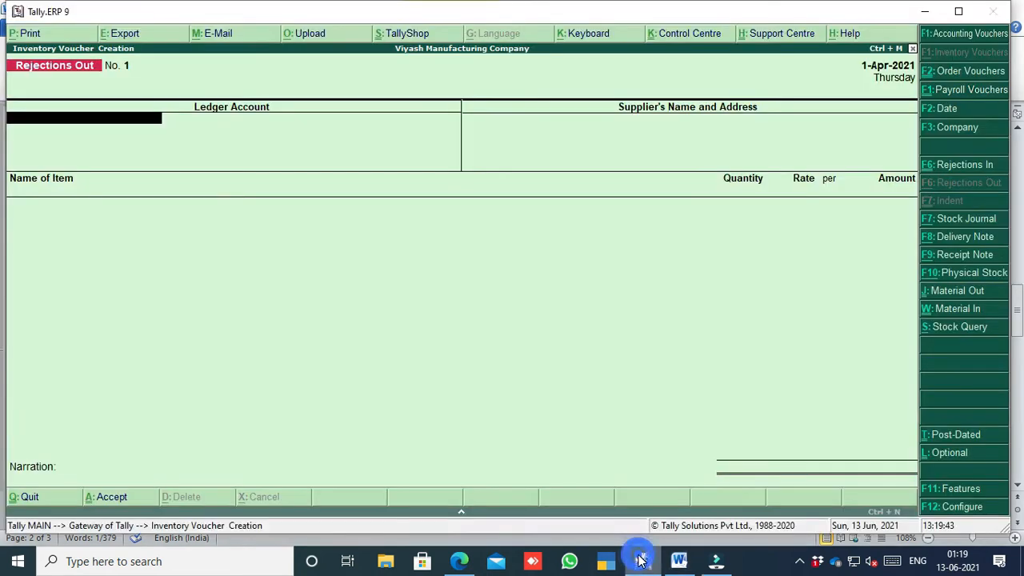
pyautogui.click(942, 238)
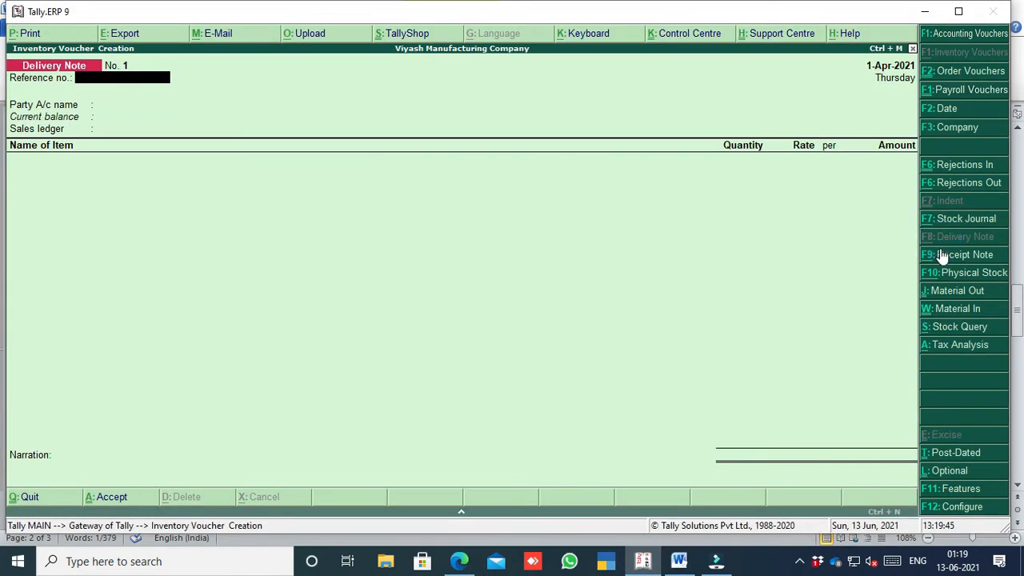
pyautogui.click(679, 561)
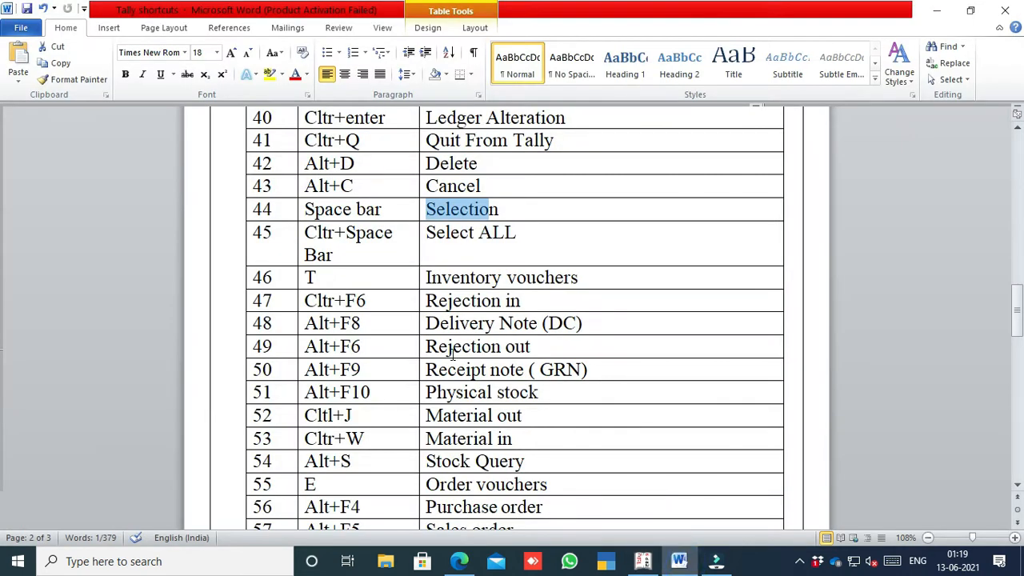
pyautogui.click(643, 561)
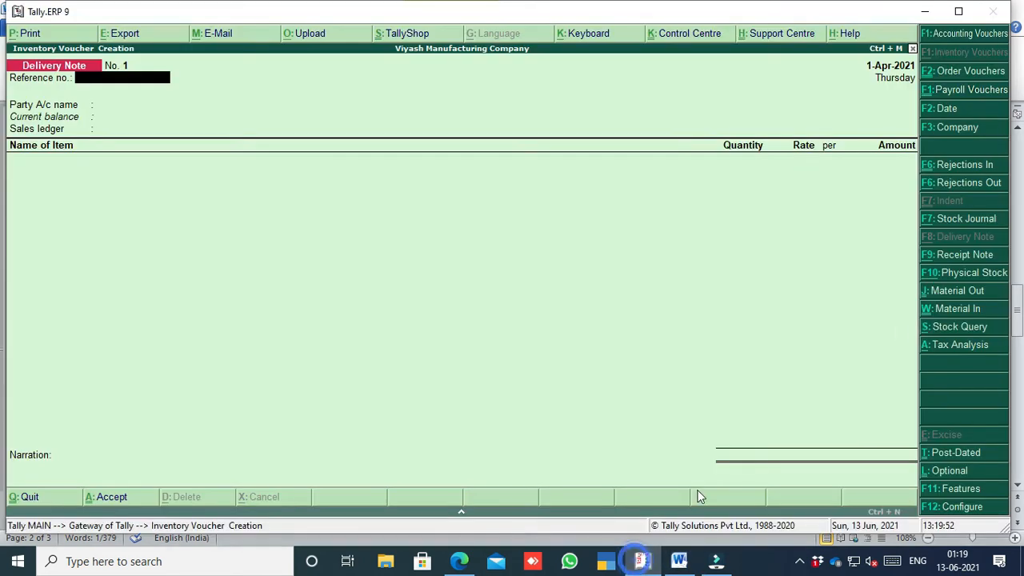
pyautogui.click(956, 188)
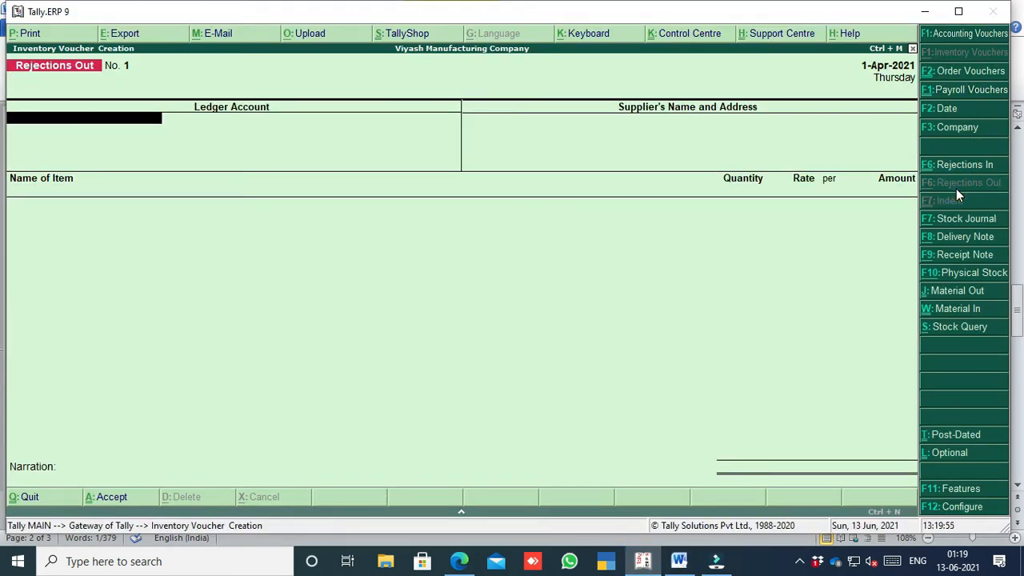
# Step: Look up the Receipt note and Physical stock shortcuts in the Word list and open both voucher types in Tally.ERP 9
pyautogui.click(679, 561)
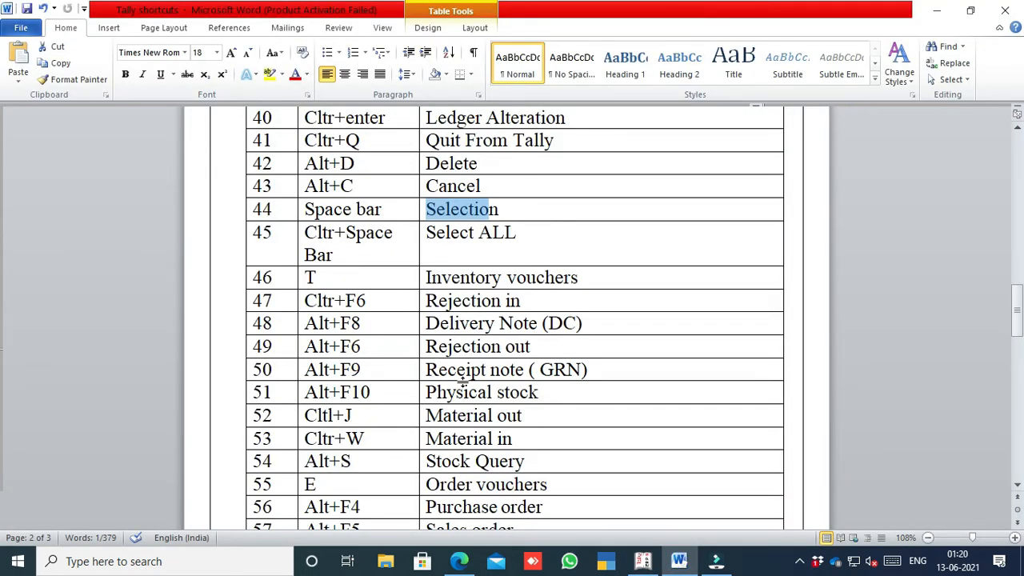
pyautogui.click(642, 560)
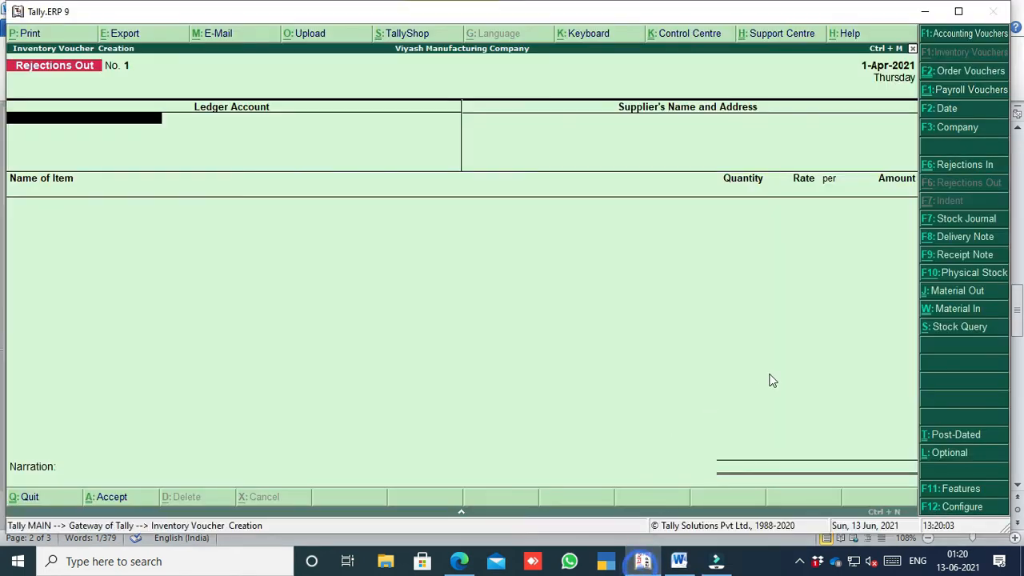
pyautogui.click(965, 256)
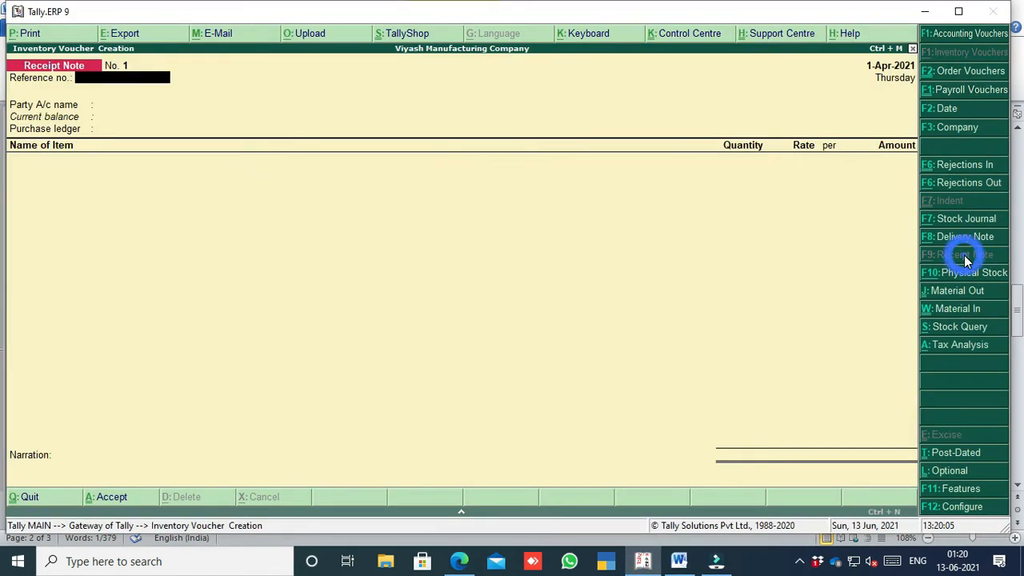
pyautogui.click(678, 560)
pyautogui.scroll(-1, 477, 409)
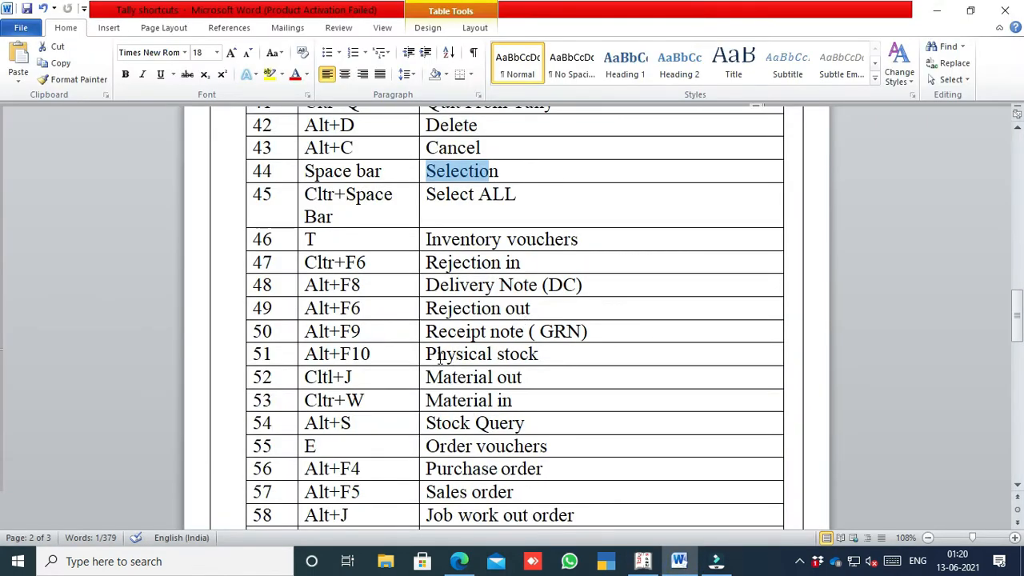
pyautogui.click(643, 561)
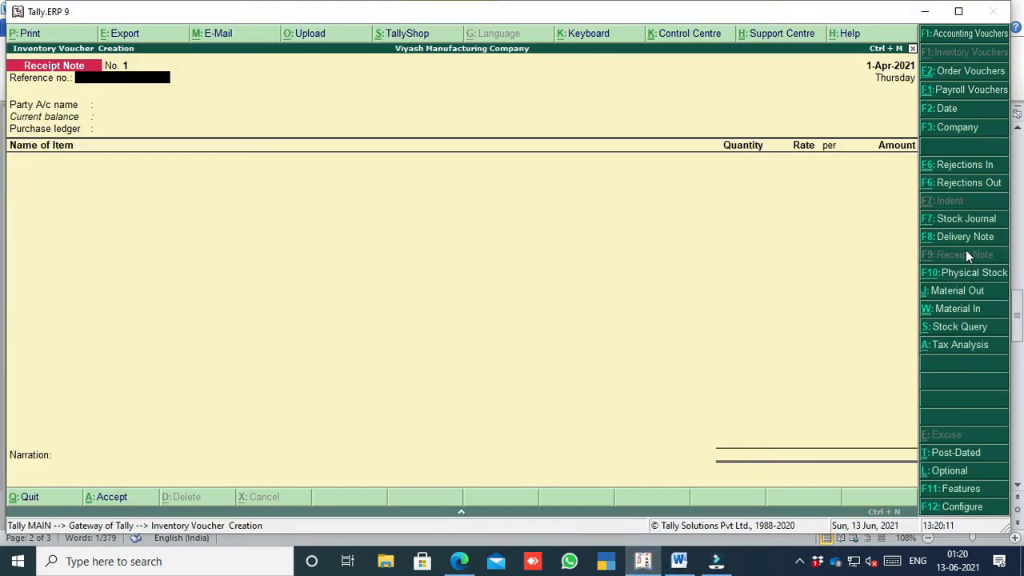
pyautogui.click(963, 273)
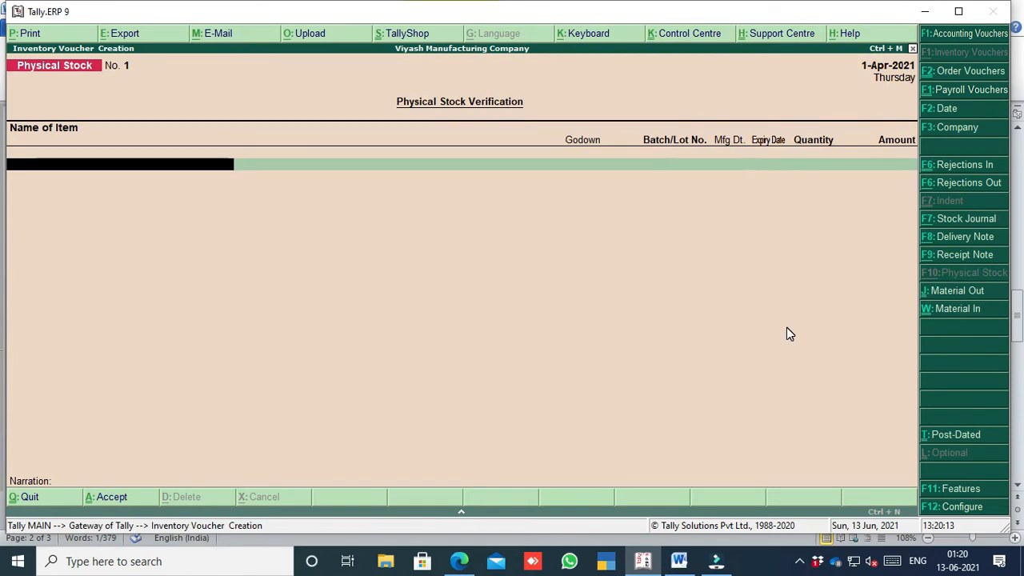
# Step: Check the Material out and Material in shortcuts in Word, open both voucher types in Tally.ERP 9, and return to the Gateway of Tally
pyautogui.click(678, 561)
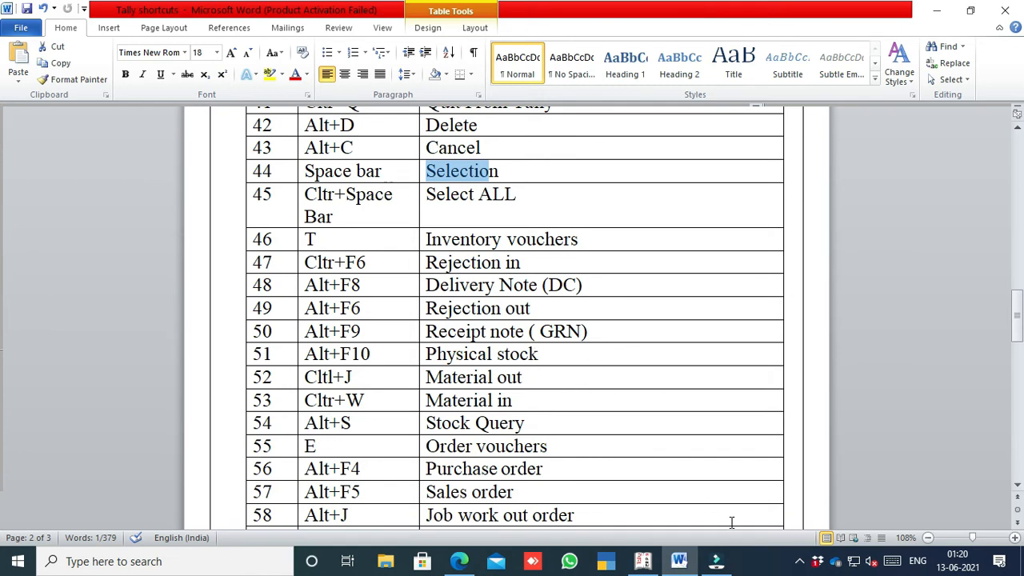
pyautogui.scroll(-1, 541, 351)
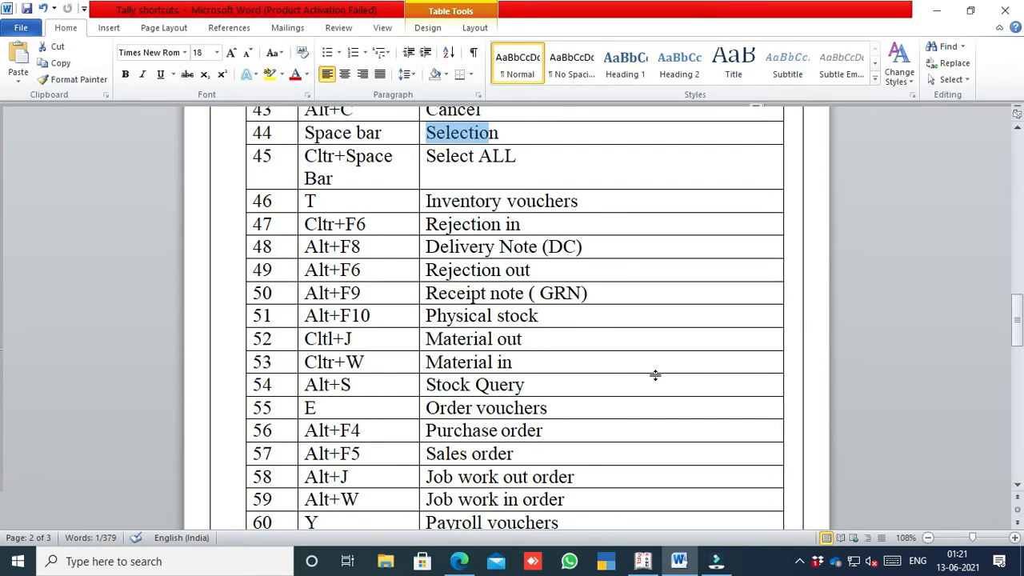
pyautogui.hotkey('alt', 'Tab')
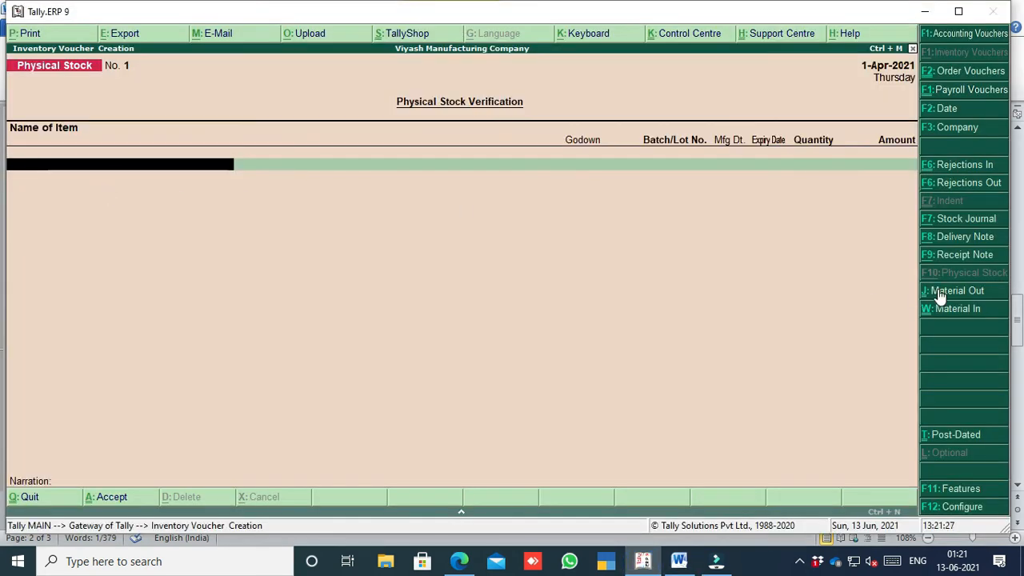
pyautogui.click(940, 293)
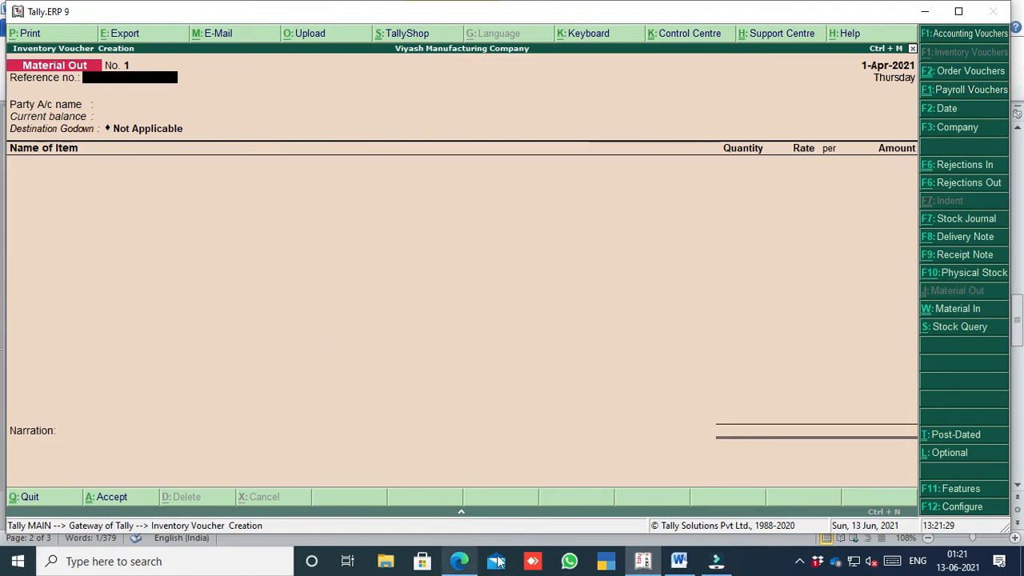
pyautogui.click(679, 561)
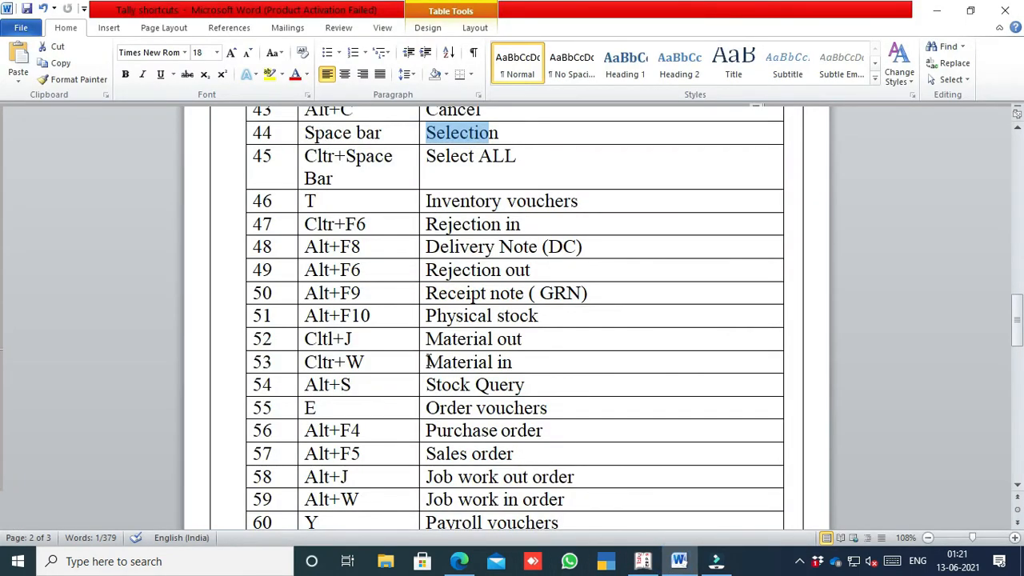
pyautogui.click(642, 561)
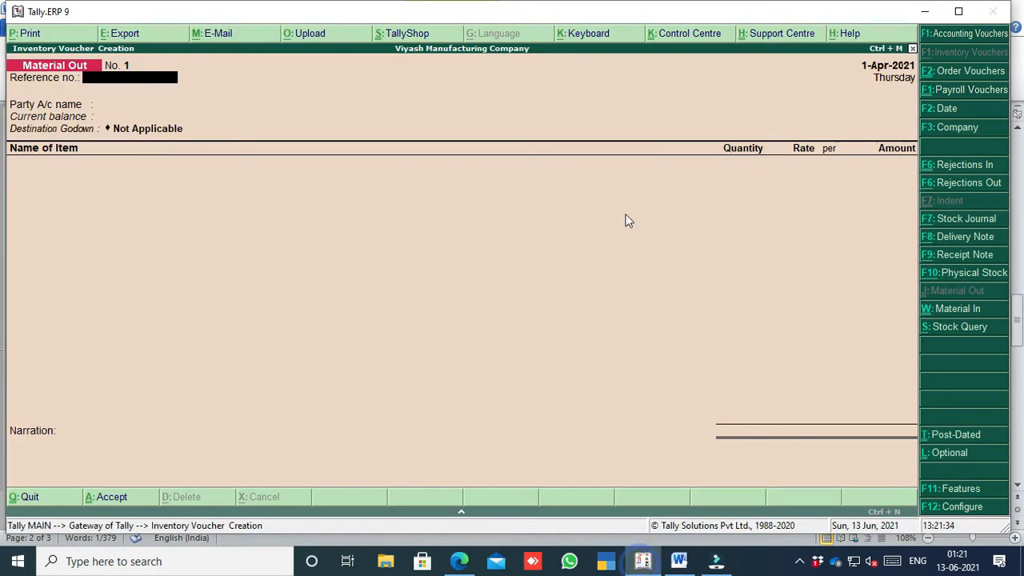
pyautogui.click(943, 310)
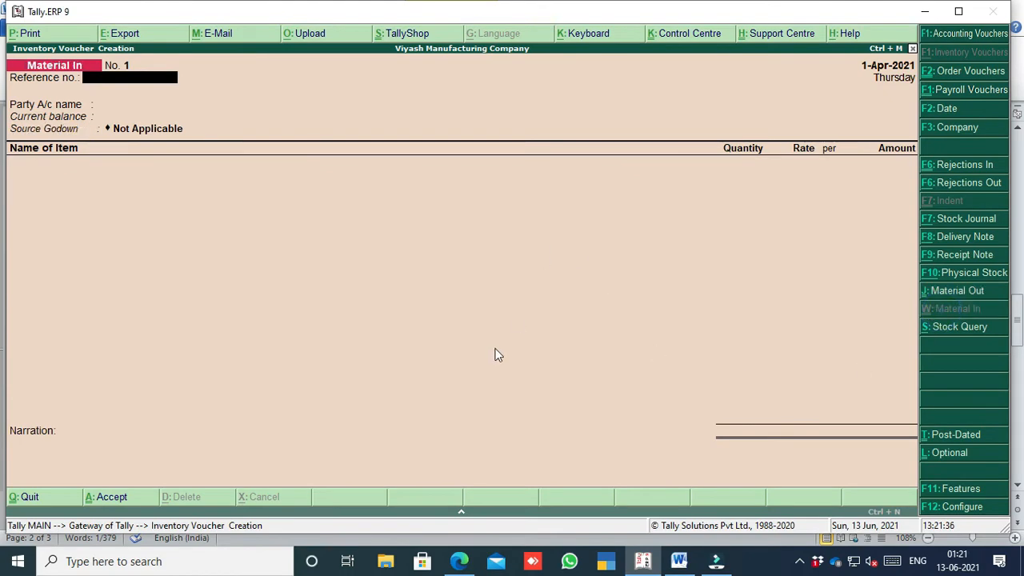
pyautogui.press('Escape')
pyautogui.press('y')
# Step: Check the Stock Query shortcut in the Word list and open a Sales voucher from the accounting vouchers in Tally.ERP 9
pyautogui.click(679, 560)
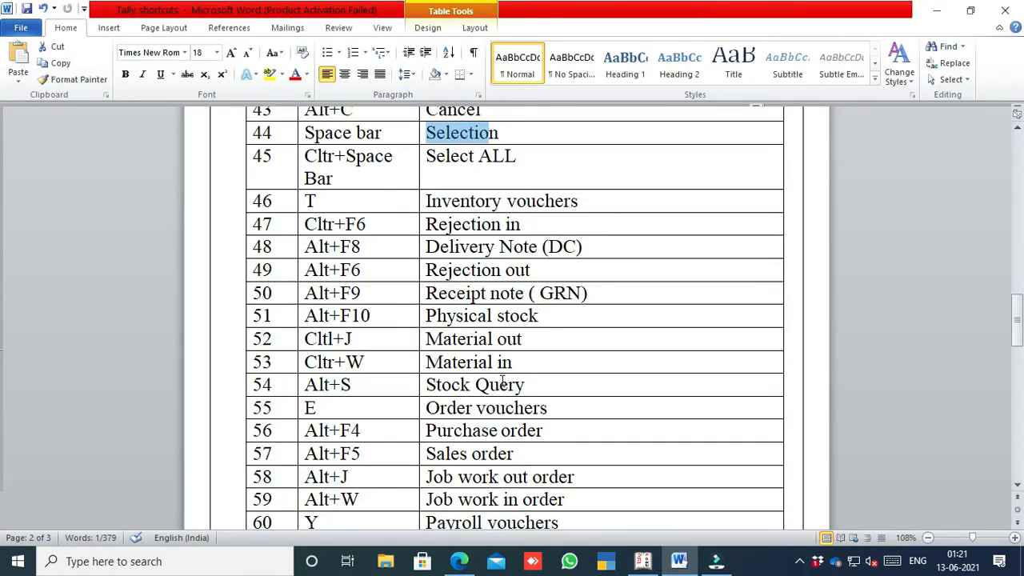
pyautogui.click(644, 560)
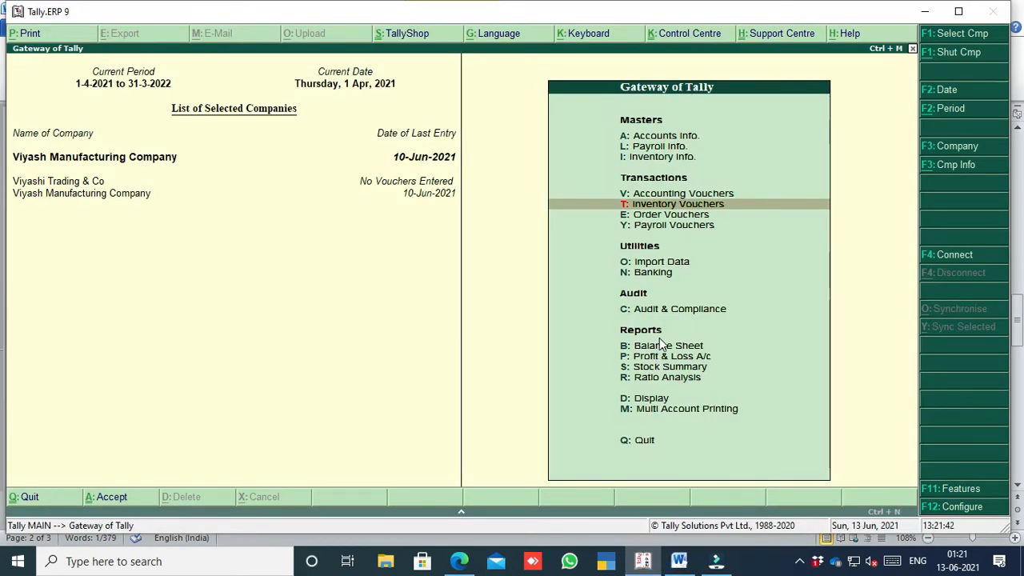
pyautogui.press('Up')
pyautogui.press('Return')
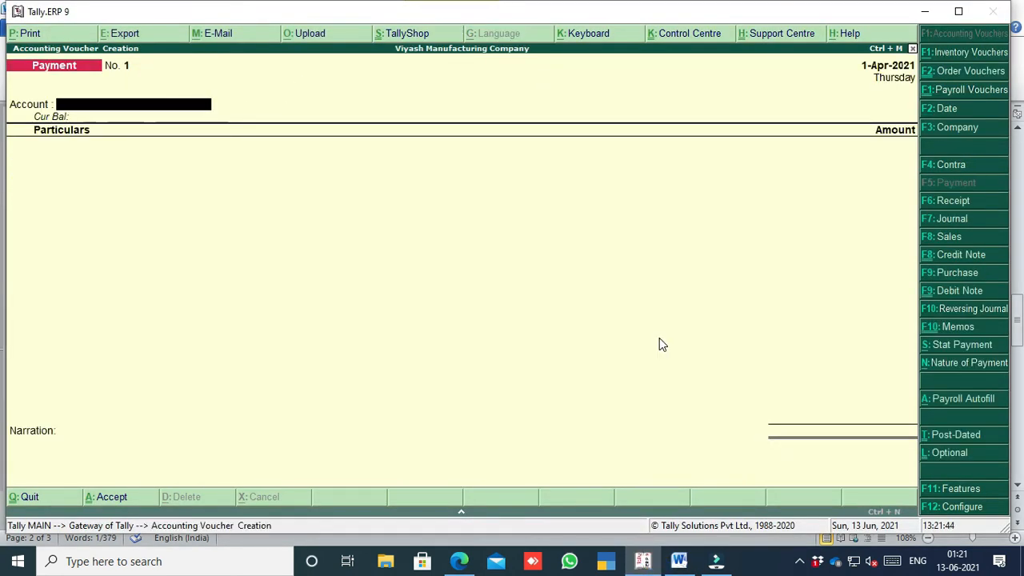
pyautogui.press('F8')
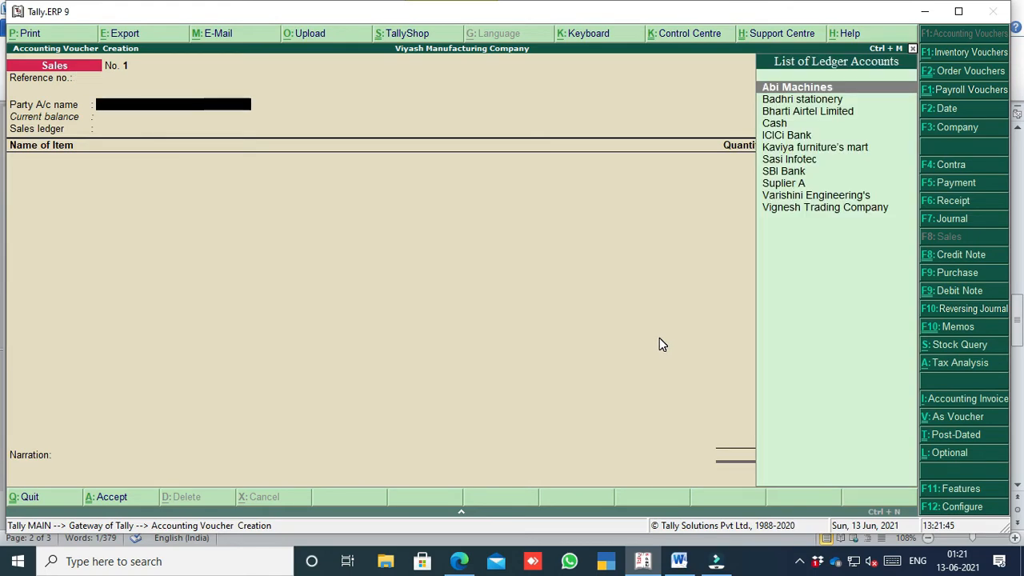
# Step: Fill the Sales voucher with party Abi Machines and the Sales ledger, accept the tax classification, and choose the stock item HP 14s
pyautogui.press('Return')
pyautogui.hotkey('ctrl', 'a')
pyautogui.press('Return')
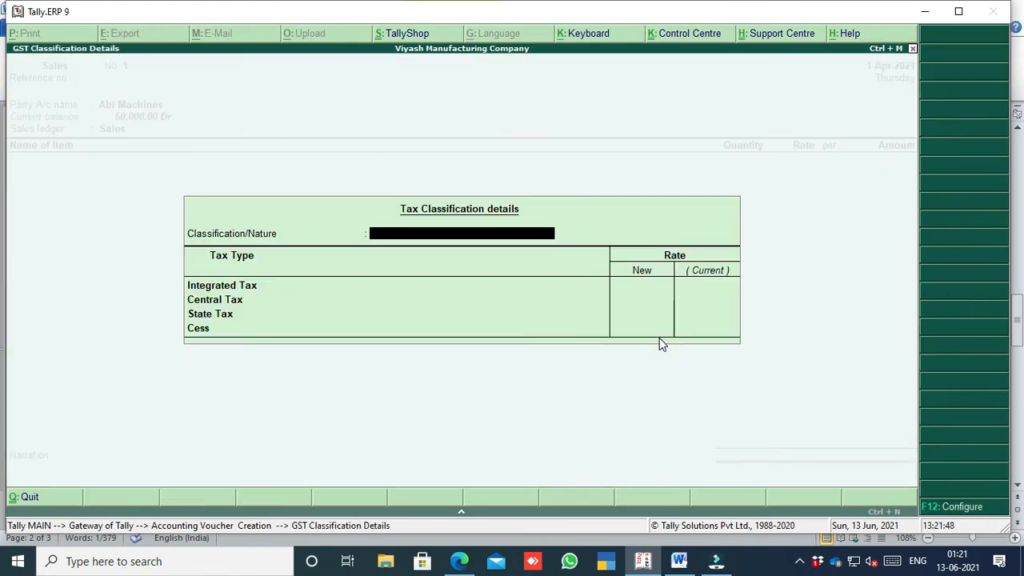
pyautogui.hotkey('ctrl', 'a')
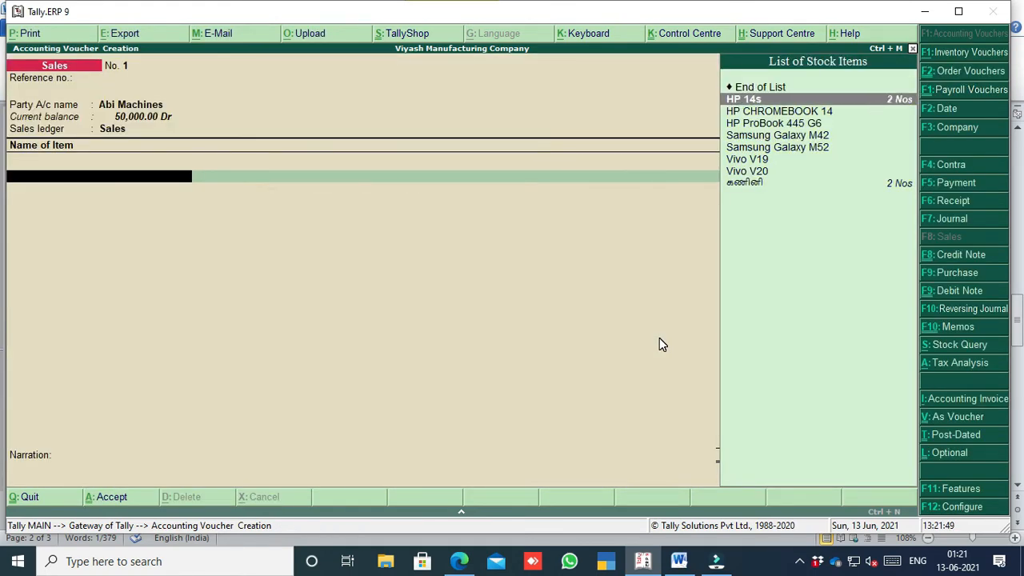
pyautogui.press('Return')
pyautogui.press('Return')
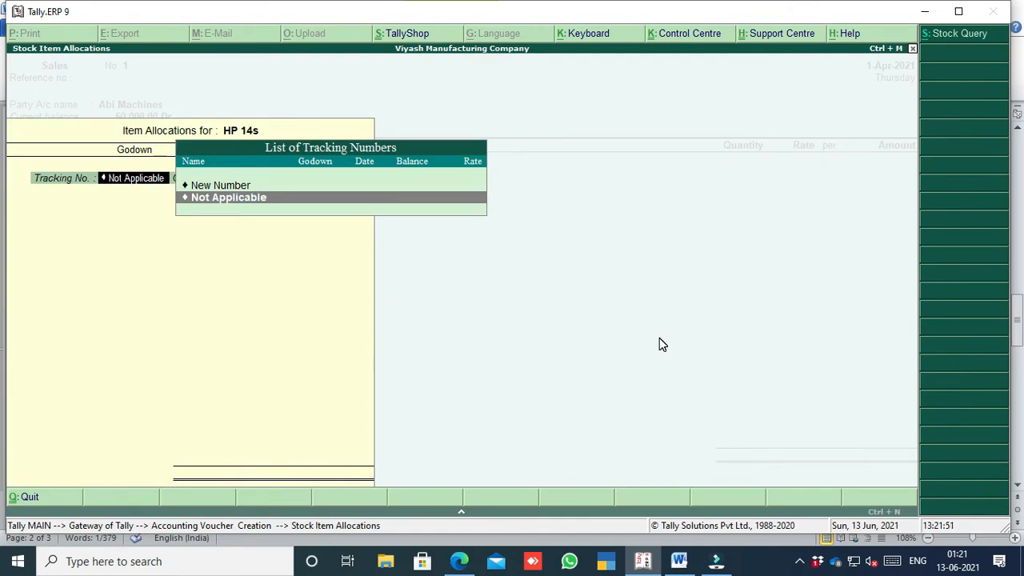
# Step: Open the Stock Query for HP 14s and set its period from day 1 to day 30
pyautogui.click(975, 37)
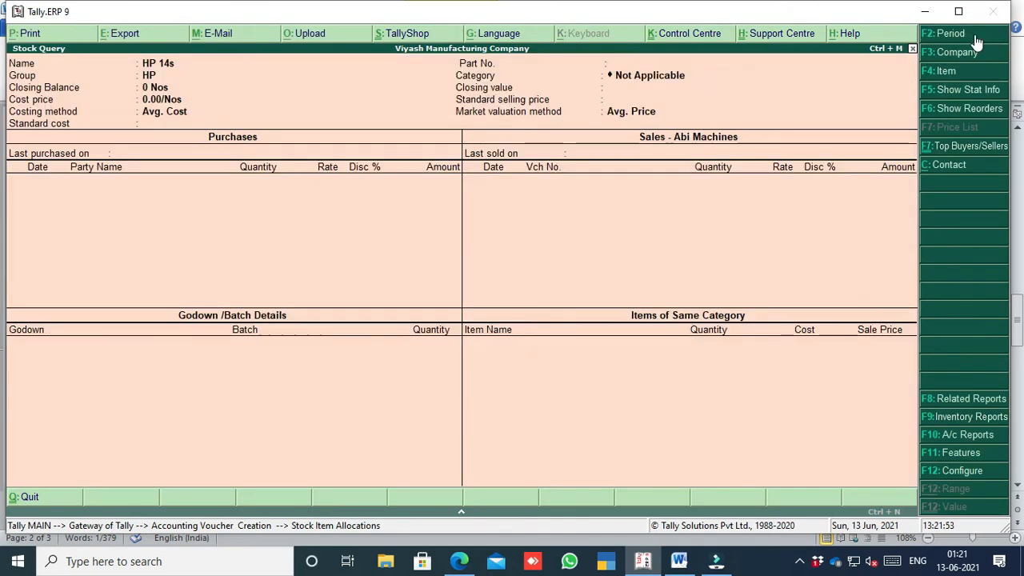
pyautogui.press('F2')
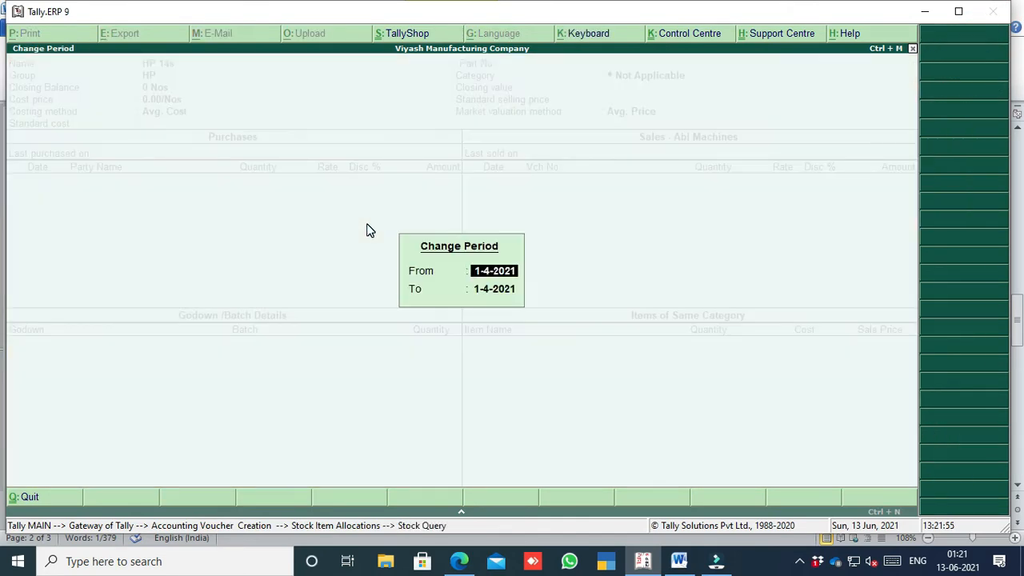
pyautogui.write('1')
pyautogui.press('Return')
pyautogui.write('30')
pyautogui.press('Return')
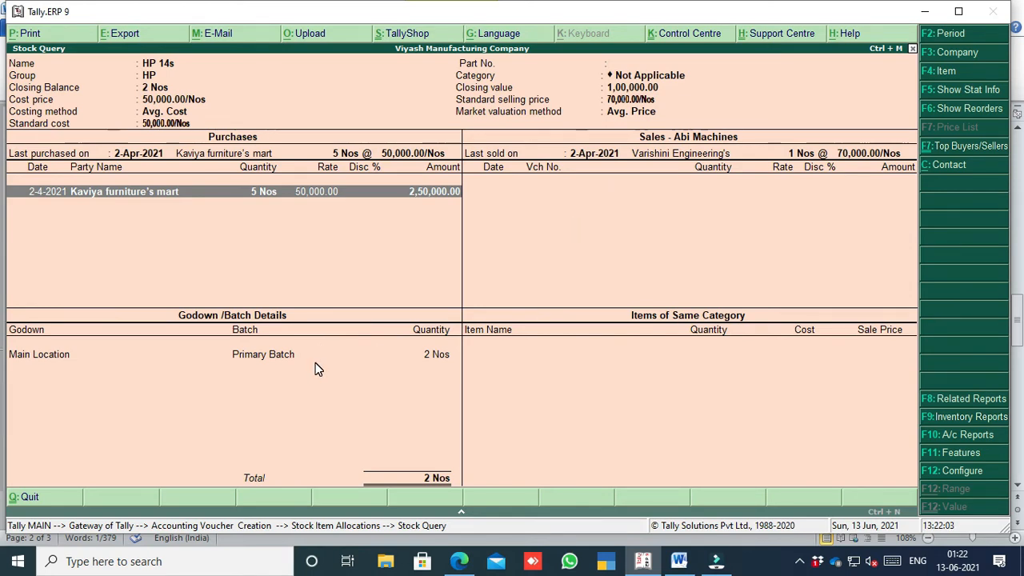
# Step: Check the Order vouchers shortcut in the Word list, leave the Sales voucher in Tally.ERP 9, and open Order Vouchers from the Gateway of Tally
pyautogui.click(679, 561)
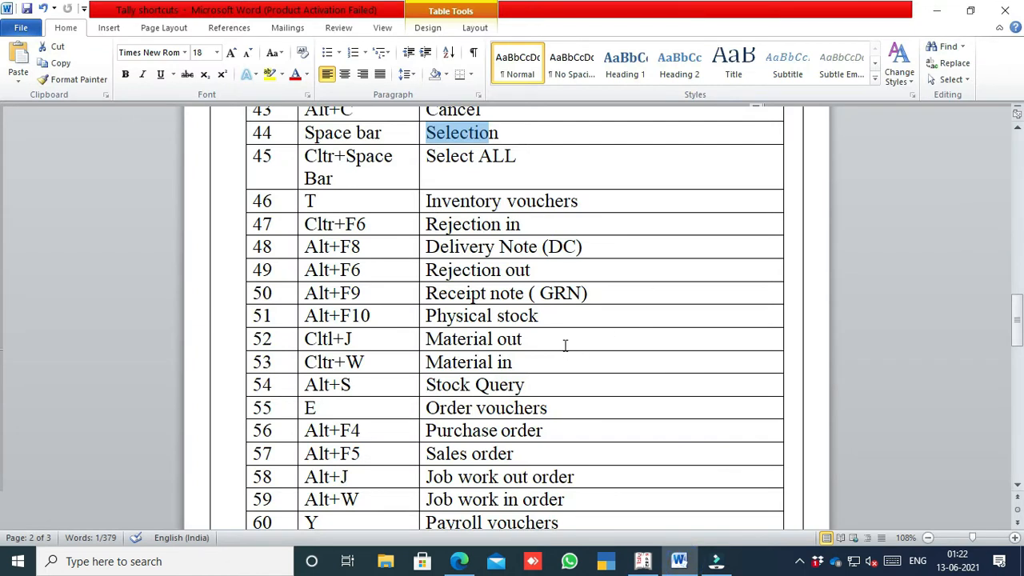
pyautogui.scroll(-1, 574, 339)
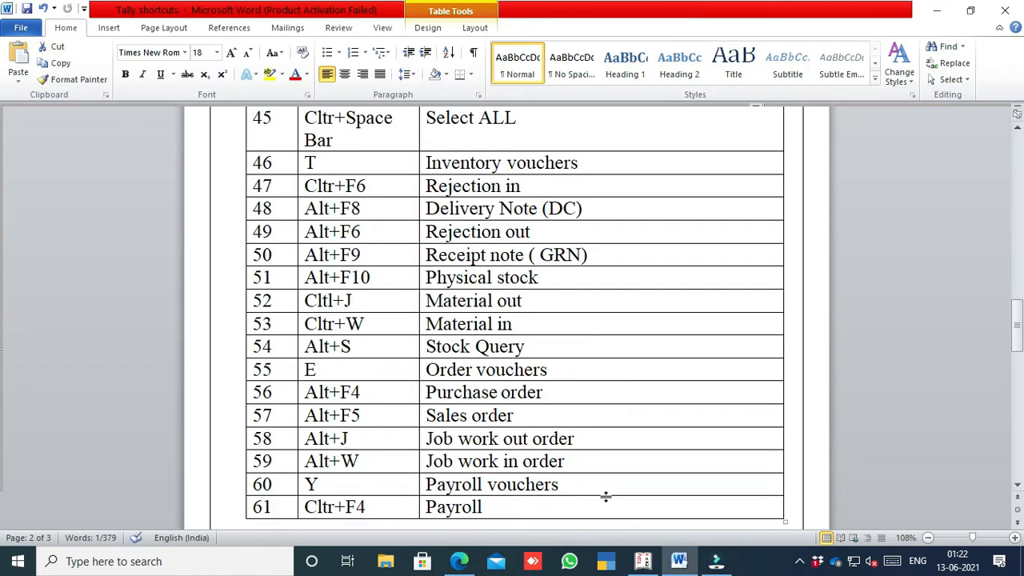
pyautogui.click(642, 561)
pyautogui.press('Escape')
pyautogui.press('Escape')
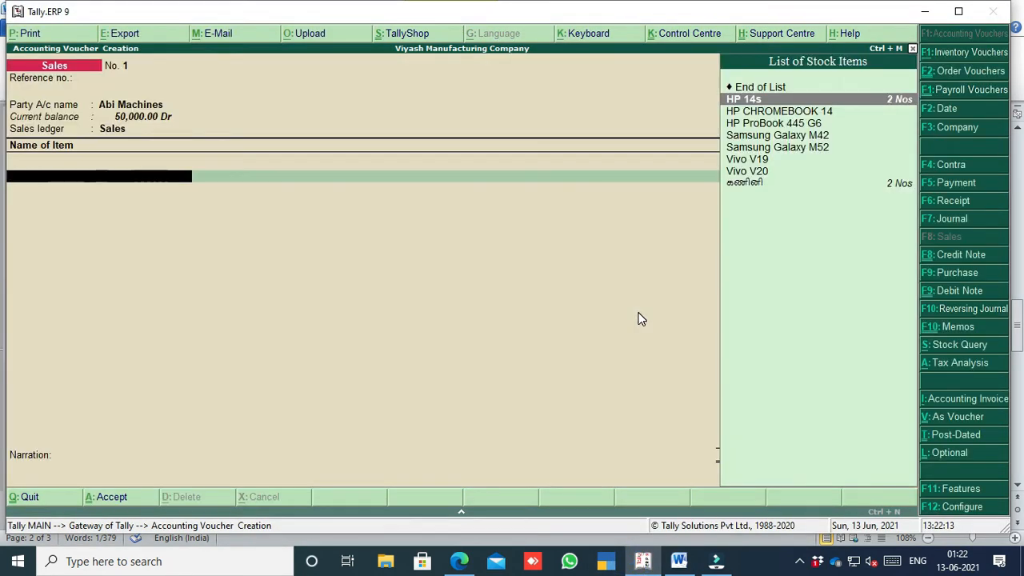
pyautogui.press('Escape')
pyautogui.press('Down')
pyautogui.press('Down')
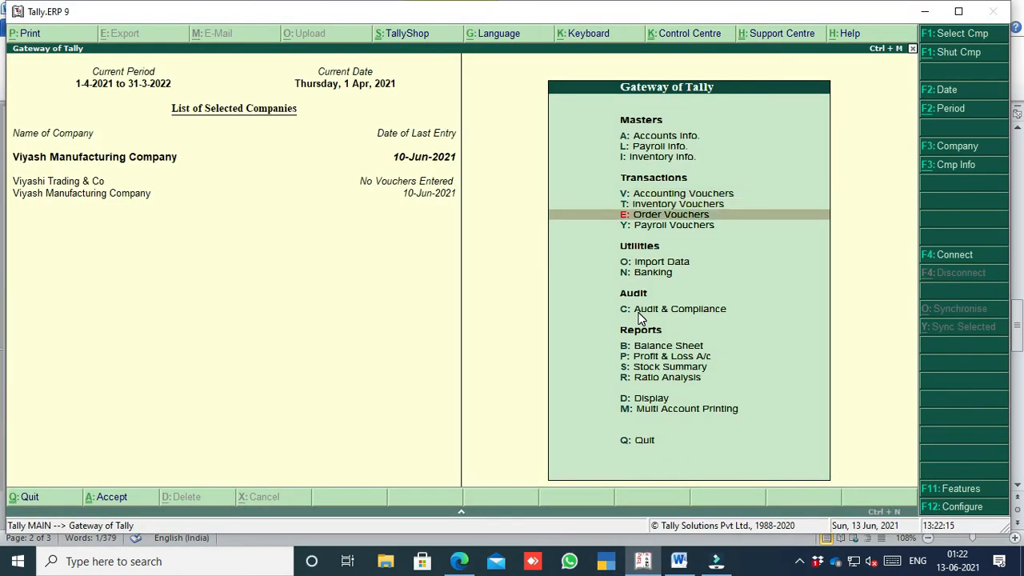
pyautogui.press('Return')
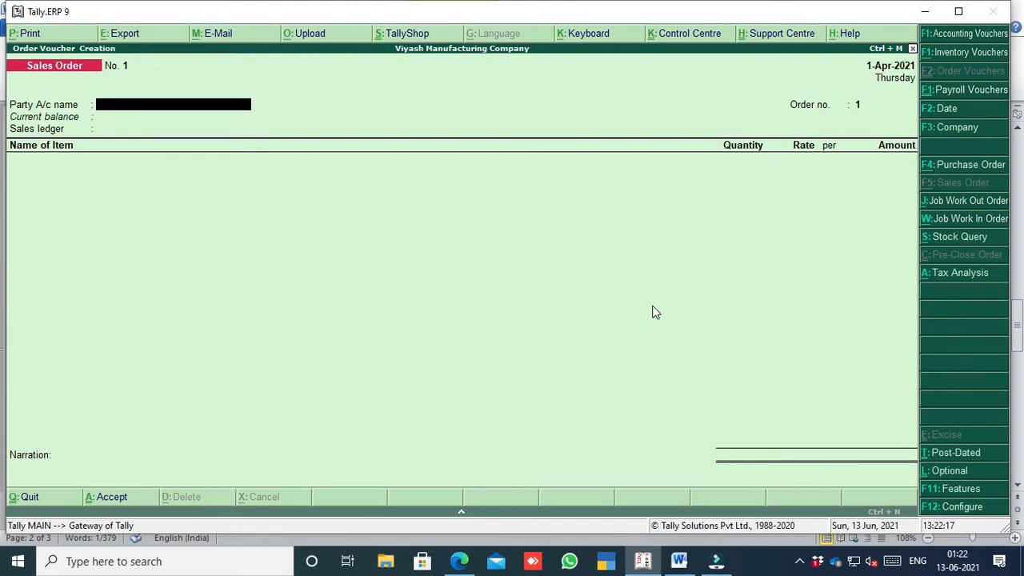
# Step: Look up the Purchase order and Sales order shortcuts in Word and open each of these order vouchers in Tally.ERP 9
pyautogui.click(679, 561)
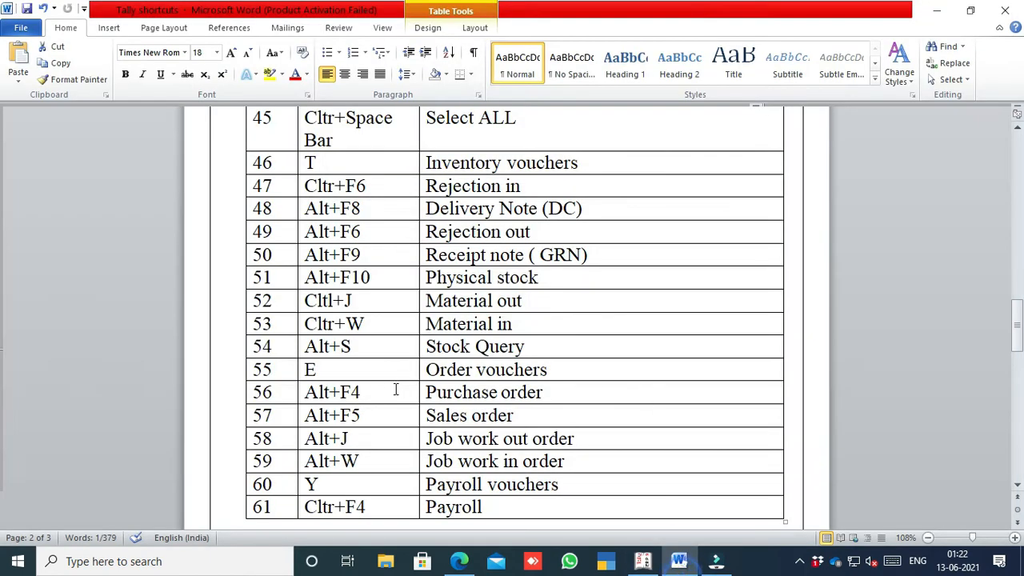
pyautogui.scroll(-1, 475, 324)
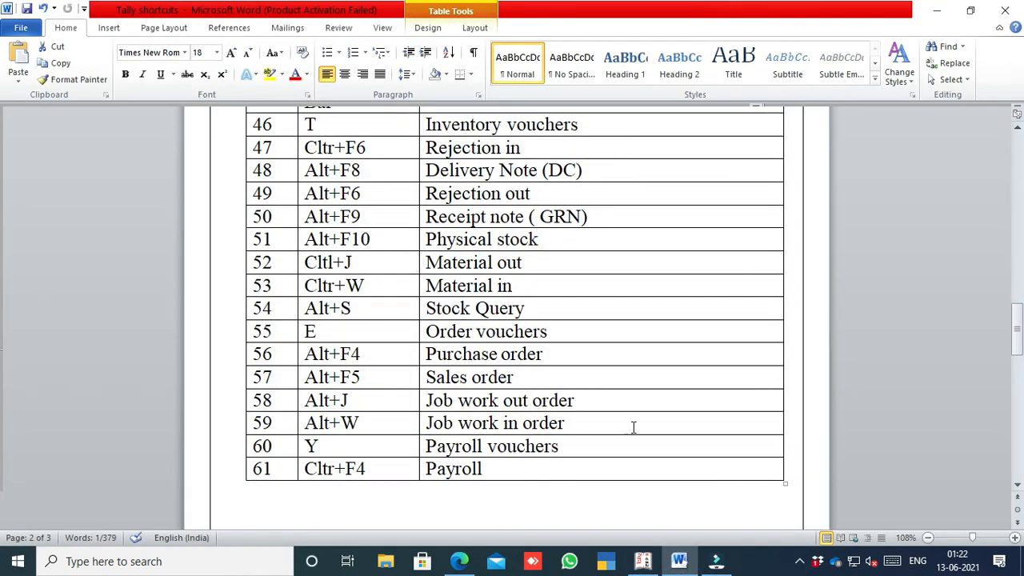
pyautogui.click(642, 561)
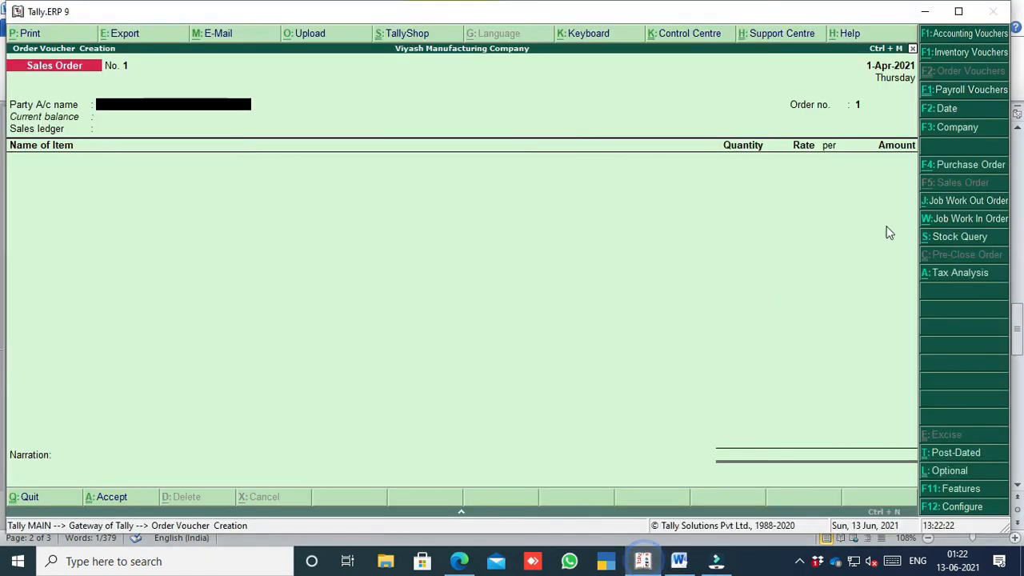
pyautogui.click(951, 168)
pyautogui.click(678, 561)
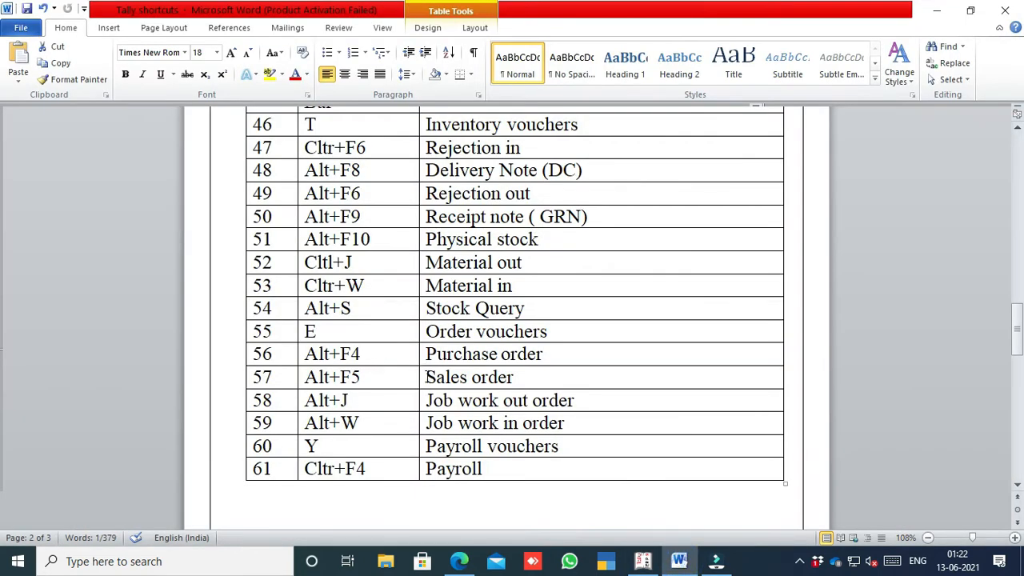
pyautogui.click(642, 560)
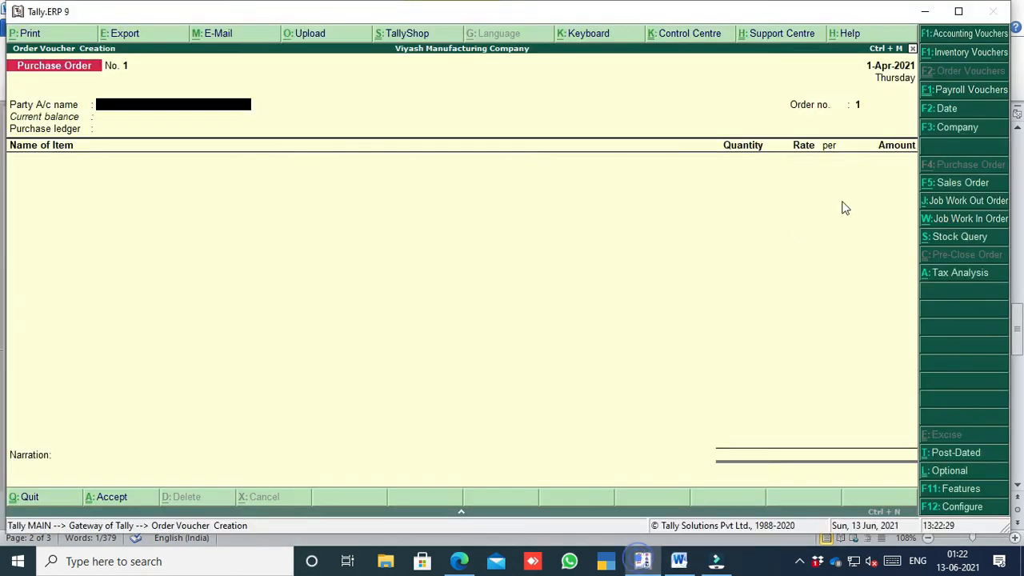
pyautogui.click(964, 183)
# Step: Check the Job work out order and Job work in order shortcuts in Word and open both voucher types in Tally.ERP 9
pyautogui.click(678, 560)
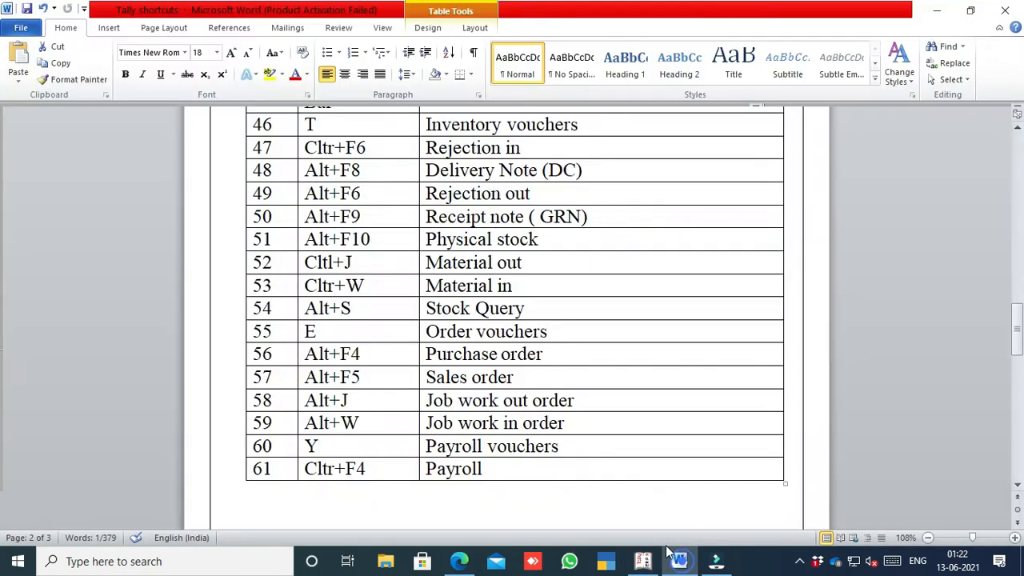
pyautogui.scroll(-2, 480, 392)
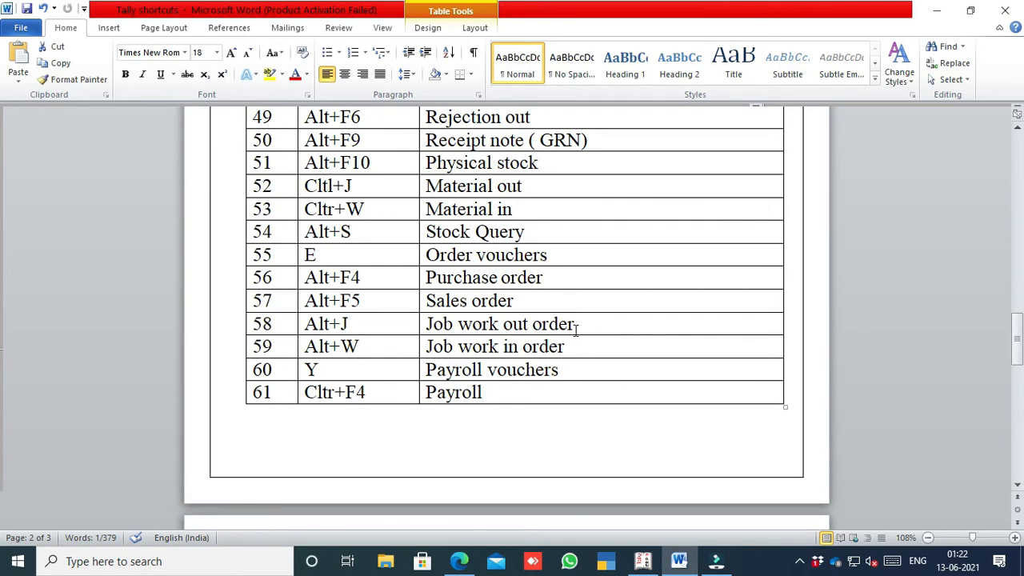
pyautogui.click(642, 561)
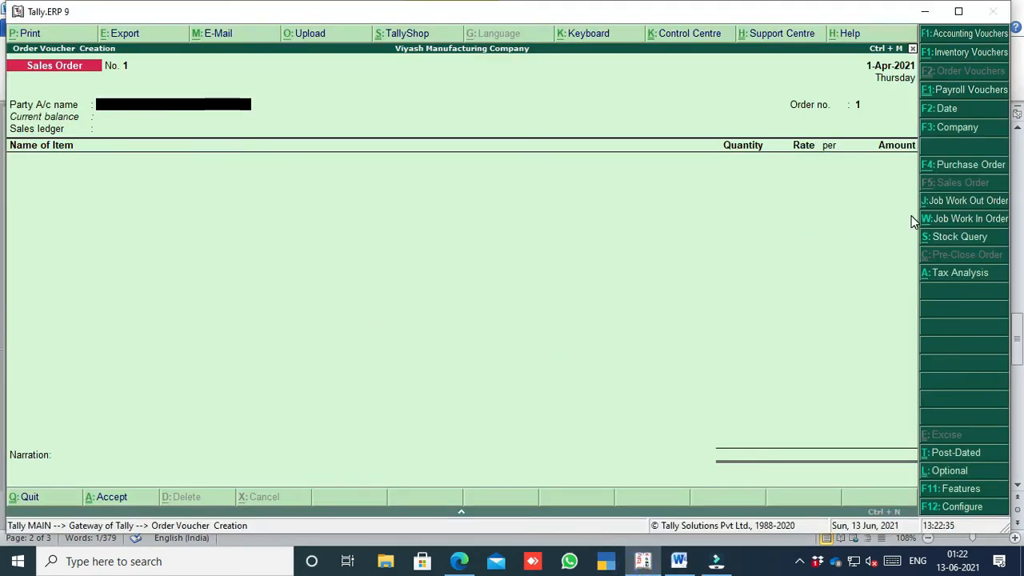
pyautogui.click(938, 202)
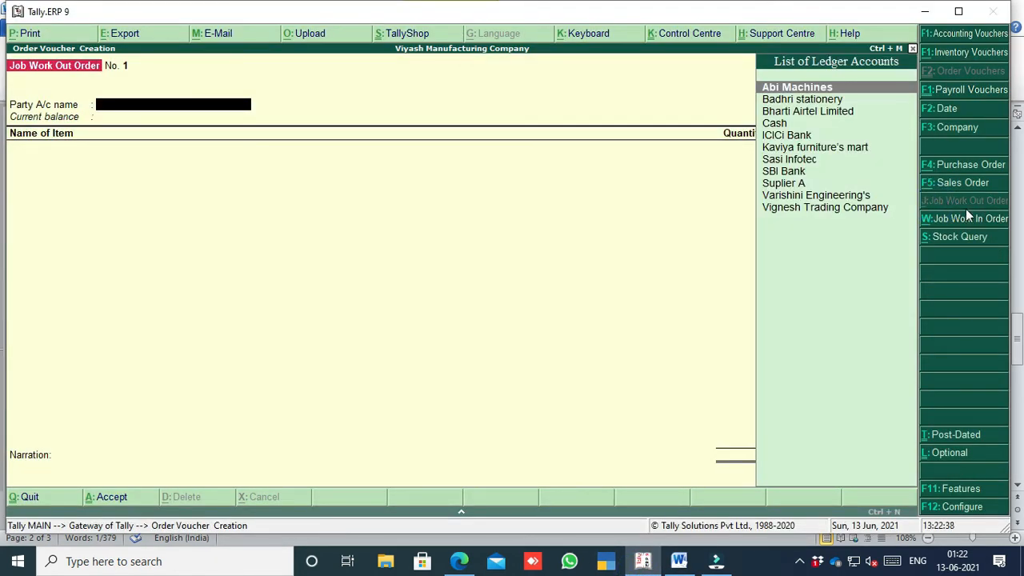
pyautogui.click(678, 560)
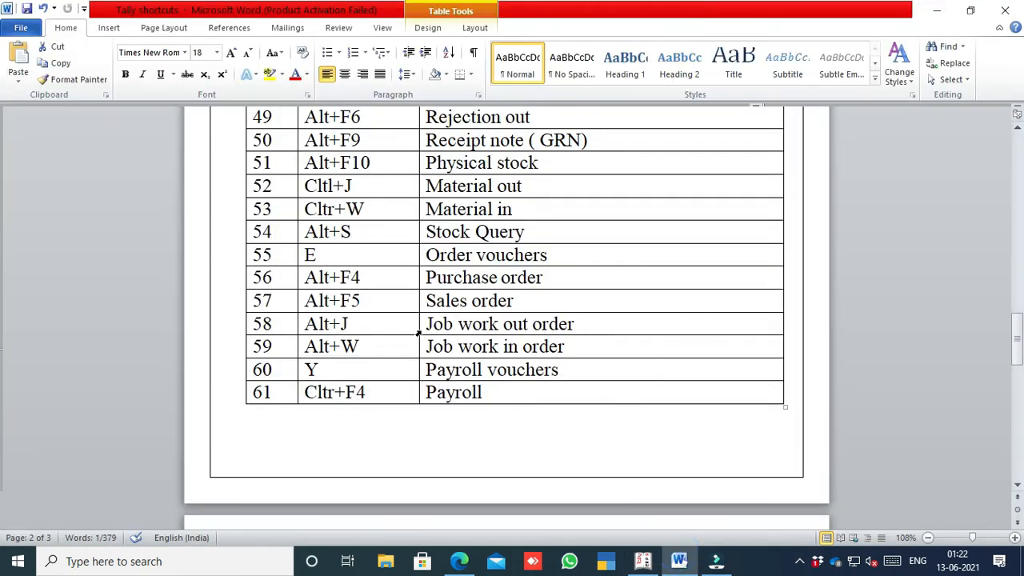
pyautogui.click(643, 561)
pyautogui.click(957, 220)
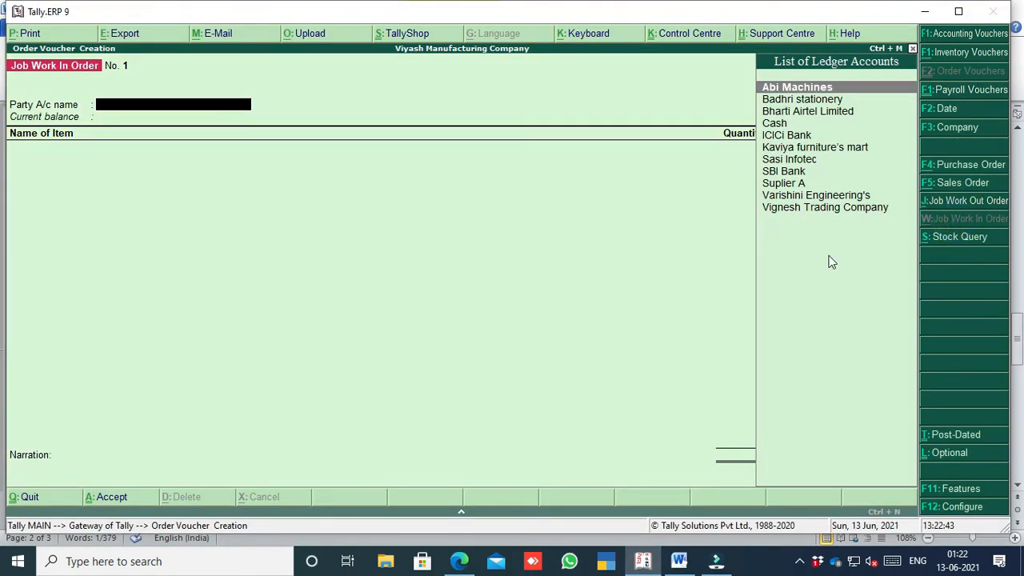
# Step: Check the Payroll vouchers shortcut in Word, leave the order voucher in Tally.ERP 9, and open Payroll Vouchers from the Gateway of Tally
pyautogui.click(678, 561)
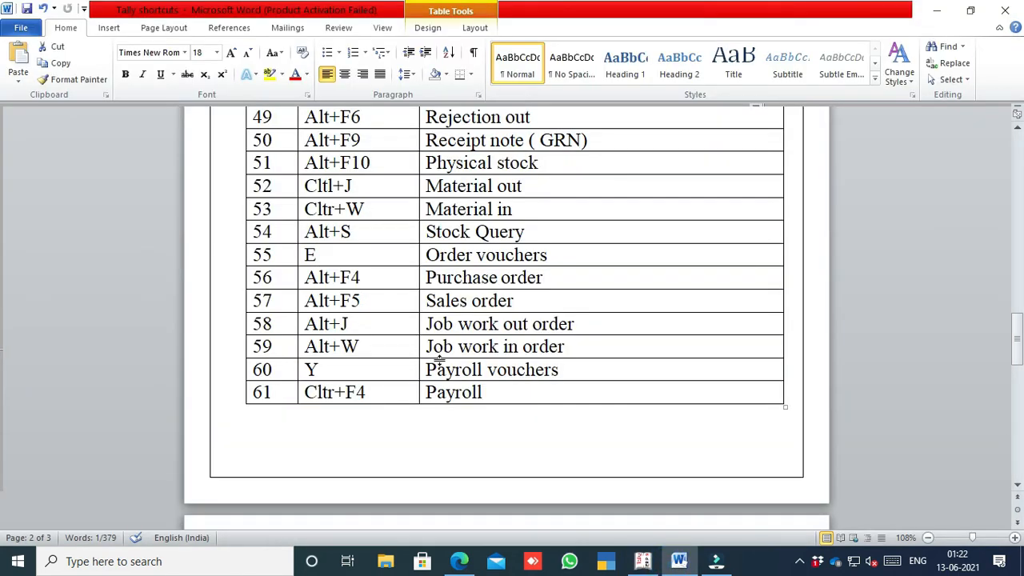
pyautogui.scroll(-2, 448, 352)
pyautogui.click(642, 561)
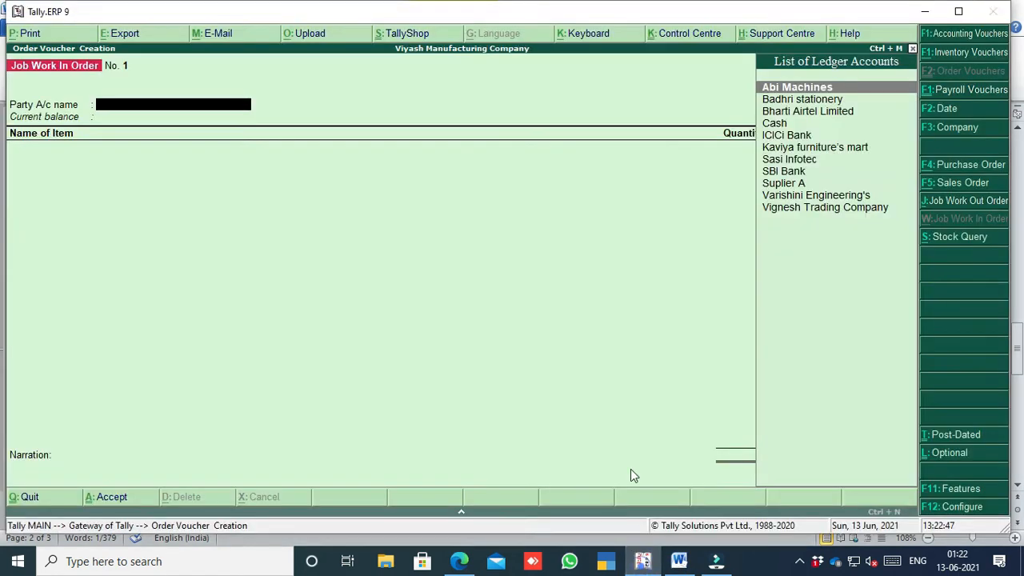
pyautogui.press('Escape')
pyautogui.press('y')
pyautogui.press('Down')
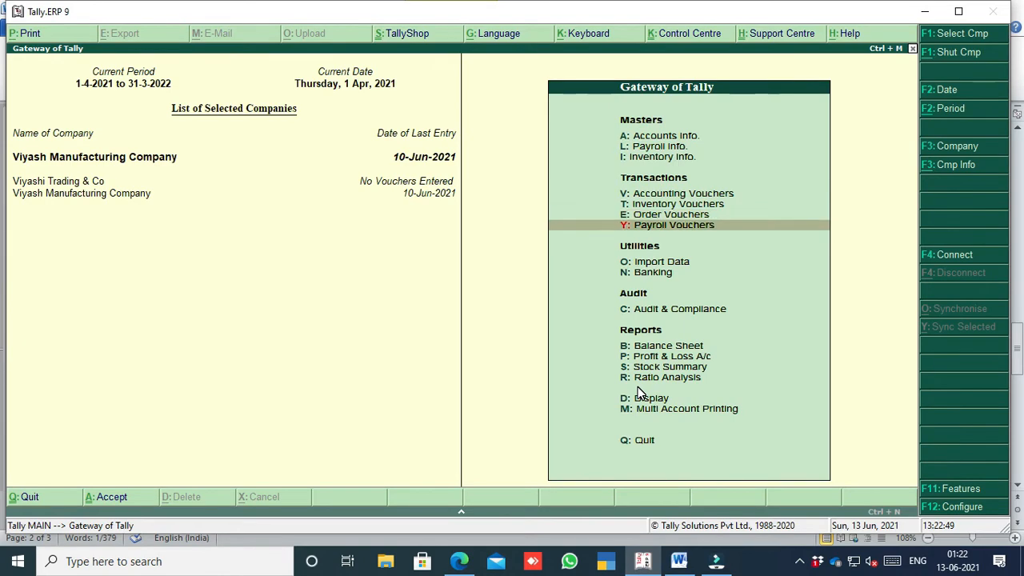
pyautogui.press('Return')
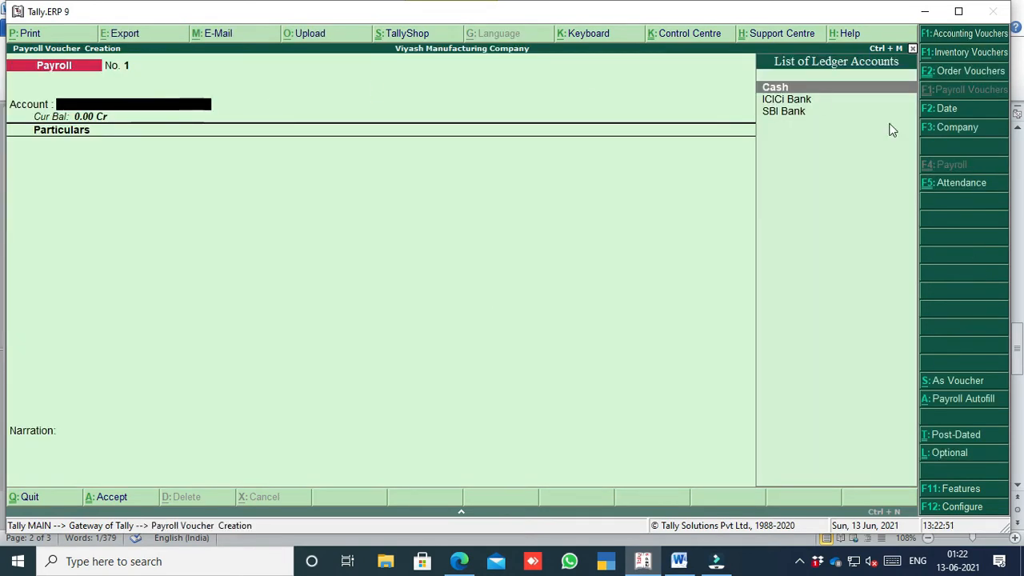
# Step: Look up the Payroll and Attendance shortcuts in Word, open an Attendance voucher in Tally.ERP 9, and switch it back to Payroll
pyautogui.click(694, 560)
pyautogui.scroll(-5, 440, 339)
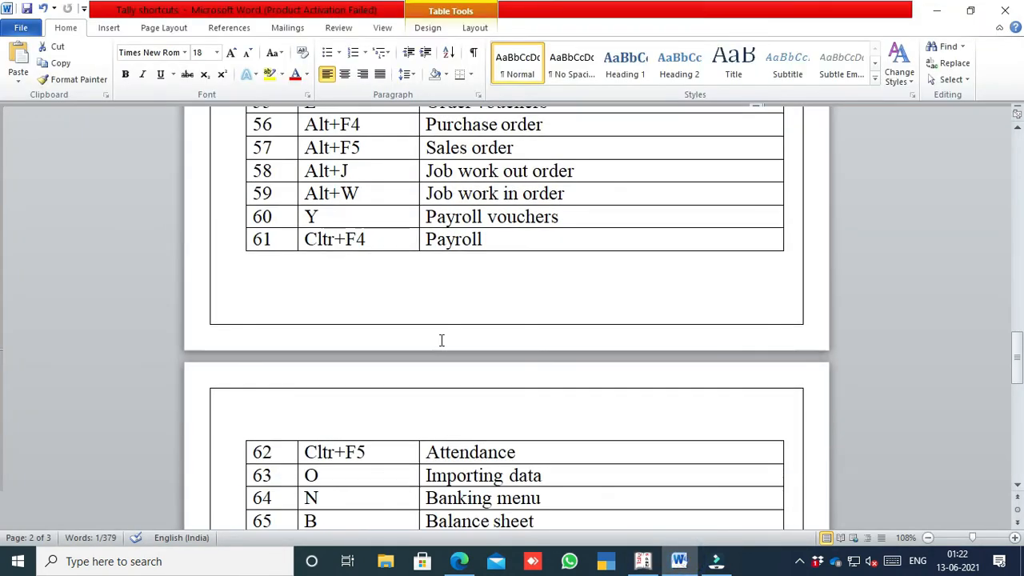
pyautogui.scroll(3, 523, 309)
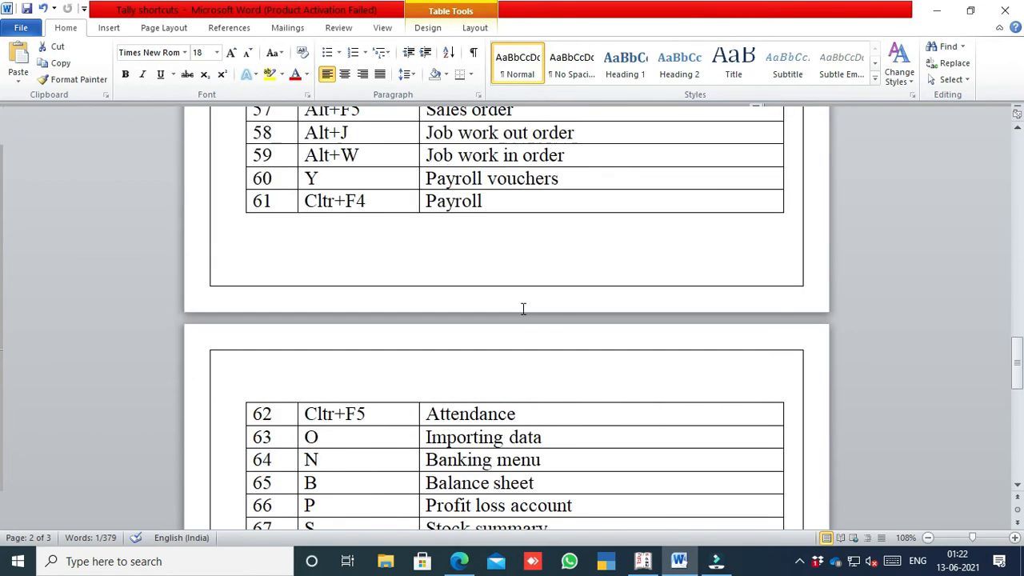
pyautogui.click(642, 560)
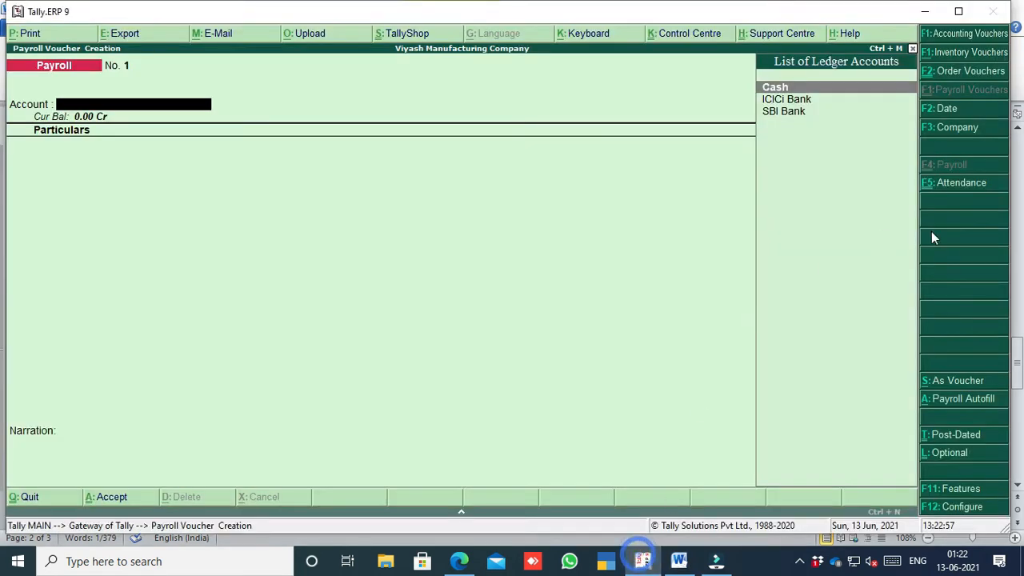
pyautogui.click(938, 187)
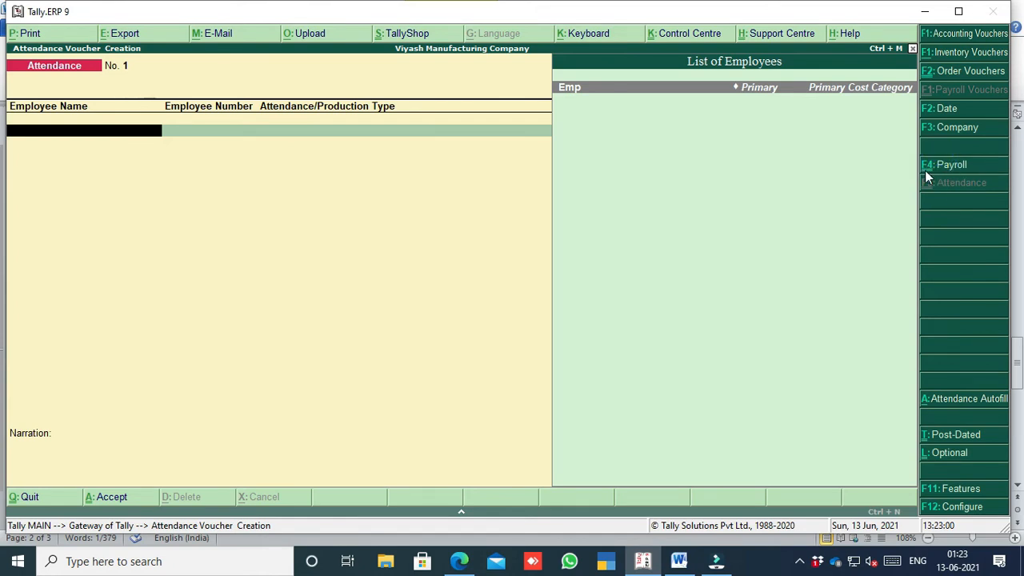
pyautogui.click(927, 167)
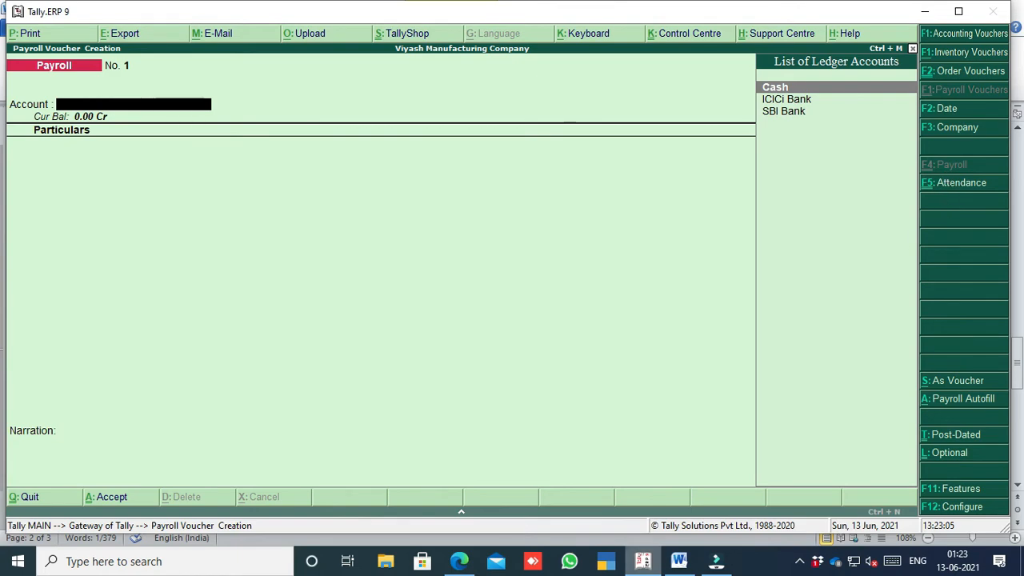
# Step: Check the Attendance shortcut in Word and switch the Payroll voucher in Tally.ERP 9 to Attendance
pyautogui.click(678, 561)
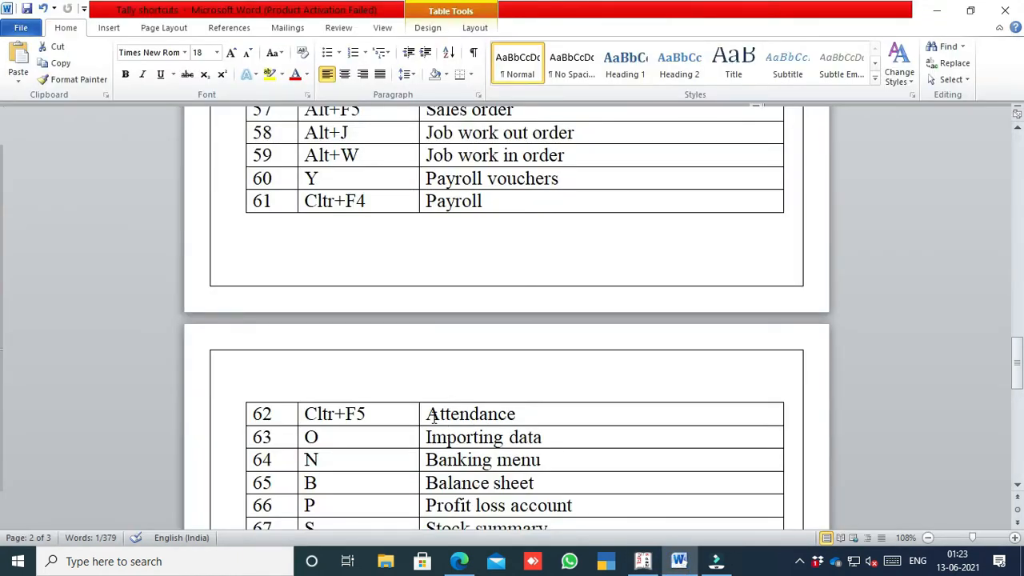
pyautogui.click(642, 560)
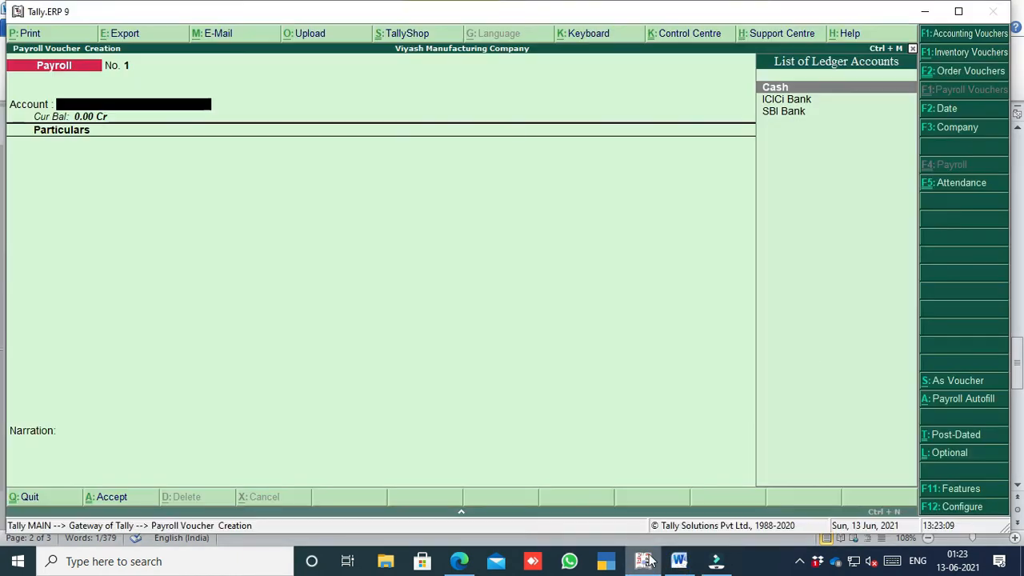
pyautogui.click(960, 190)
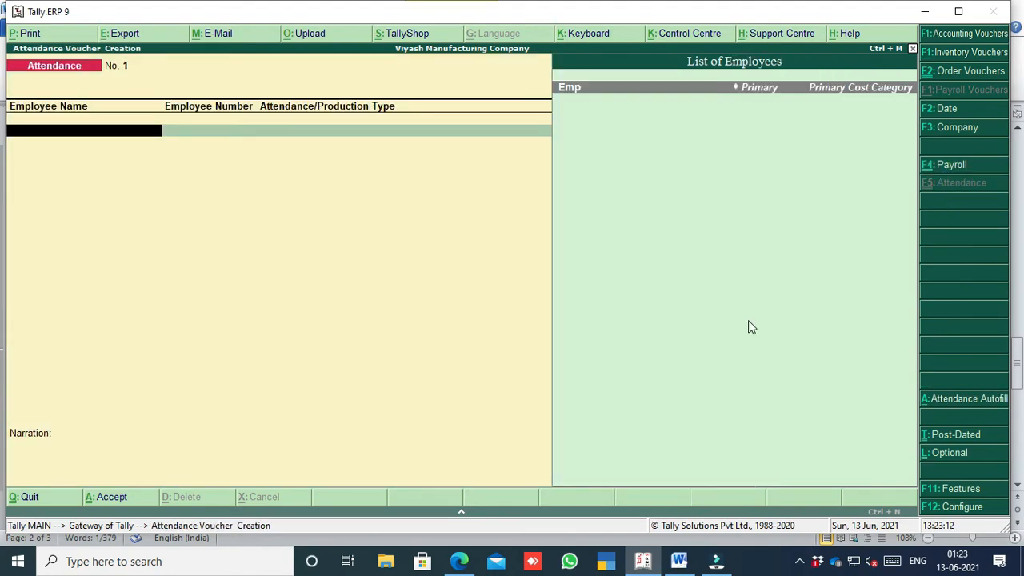
# Step: Look up the Importing data shortcut in Word, leave the Attendance voucher in Tally.ERP 9, and view the Import Data options from the Gateway of Tally
pyautogui.hotkey('alt', 'Tab')
pyautogui.scroll(-4, 386, 329)
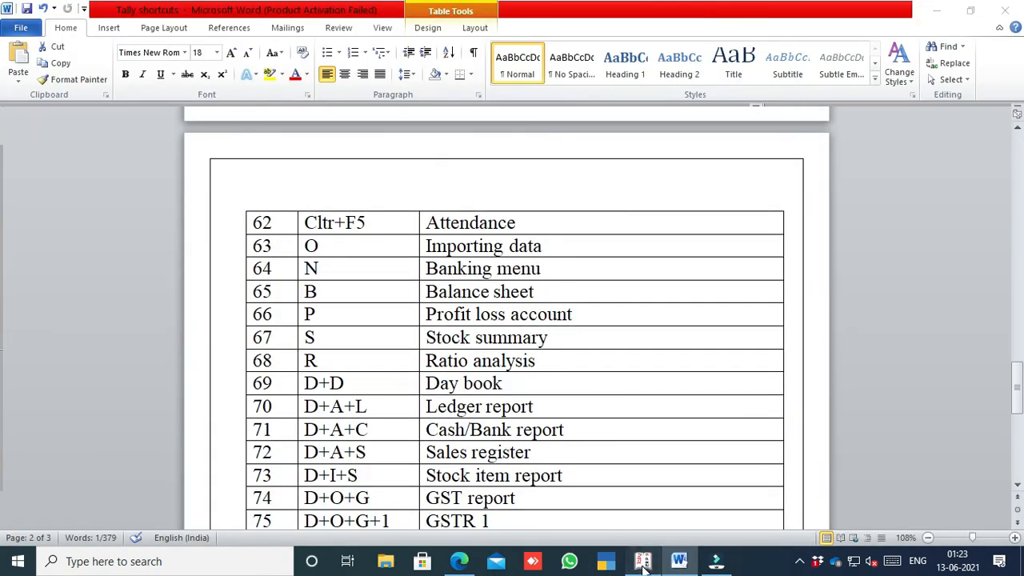
pyautogui.hotkey('alt', 'Tab')
pyautogui.press('Escape')
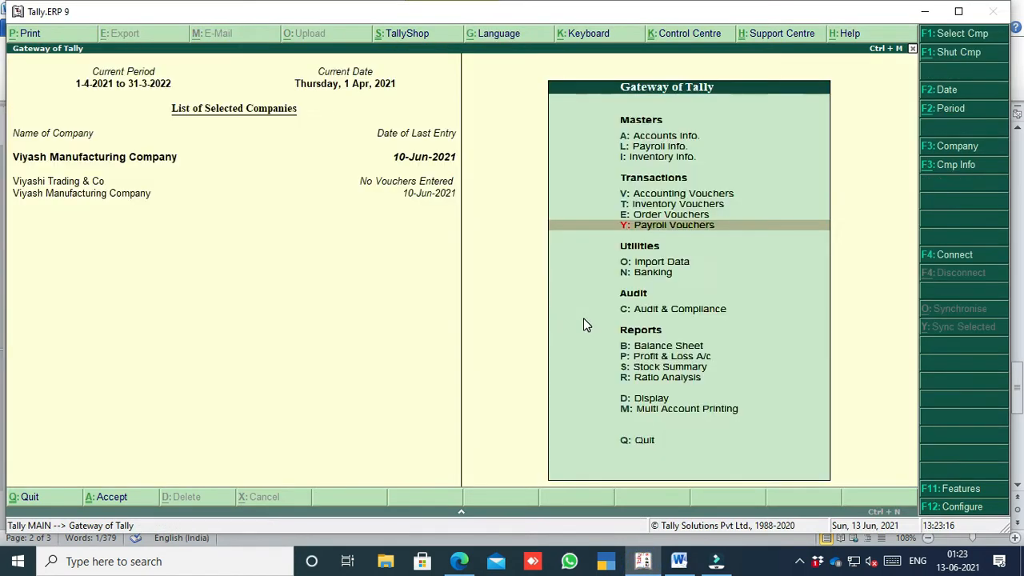
pyautogui.click(646, 265)
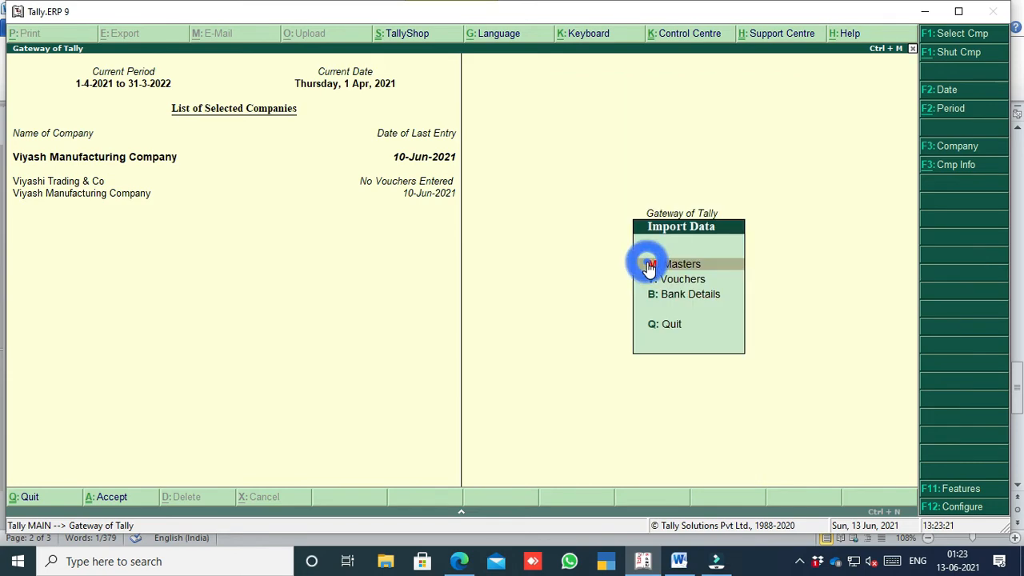
pyautogui.press('Escape')
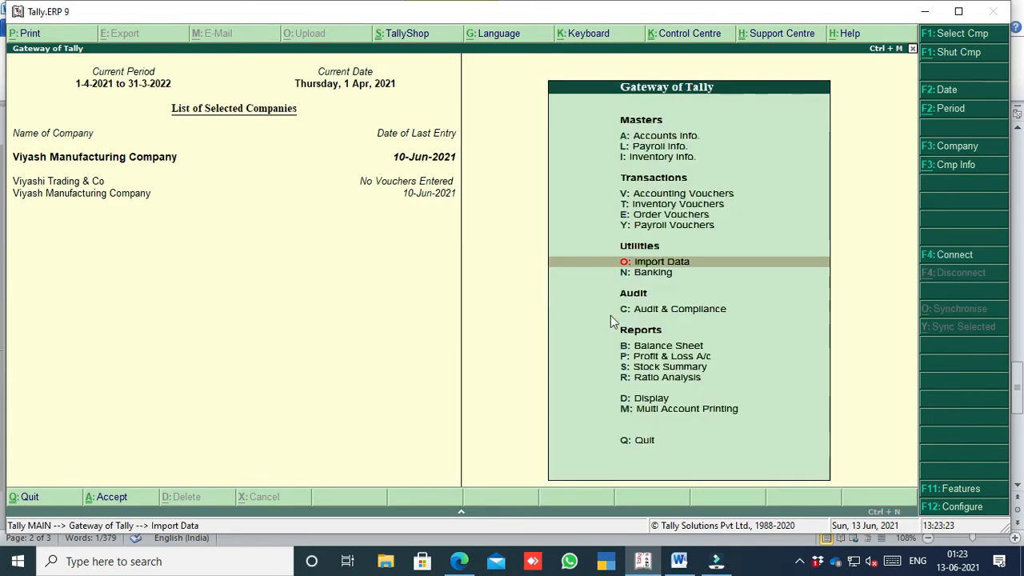
# Step: Check the Banking menu and Balance sheet shortcuts in Word and view both from the Gateway of Tally in Tally.ERP 9
pyautogui.click(678, 560)
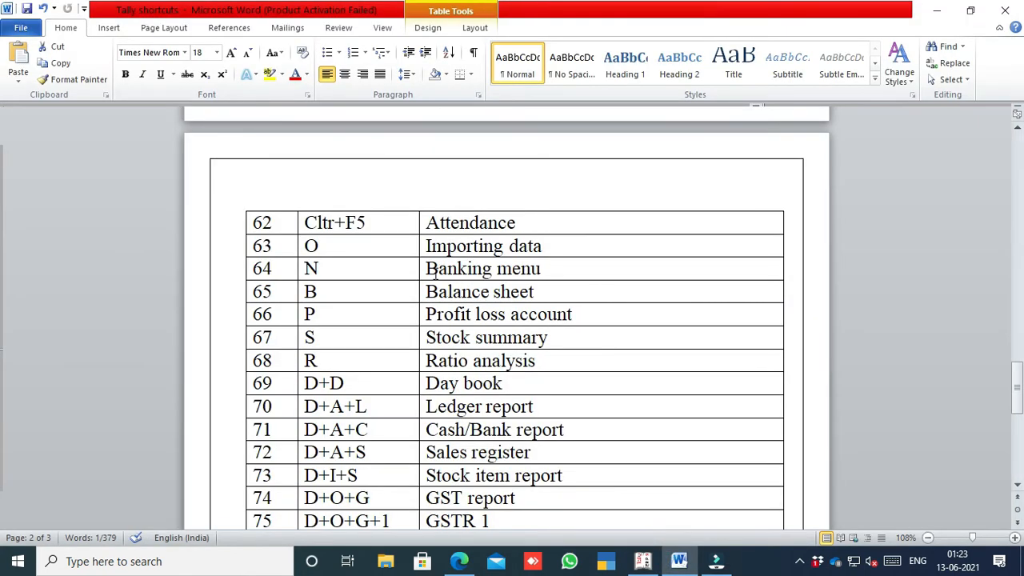
pyautogui.click(642, 561)
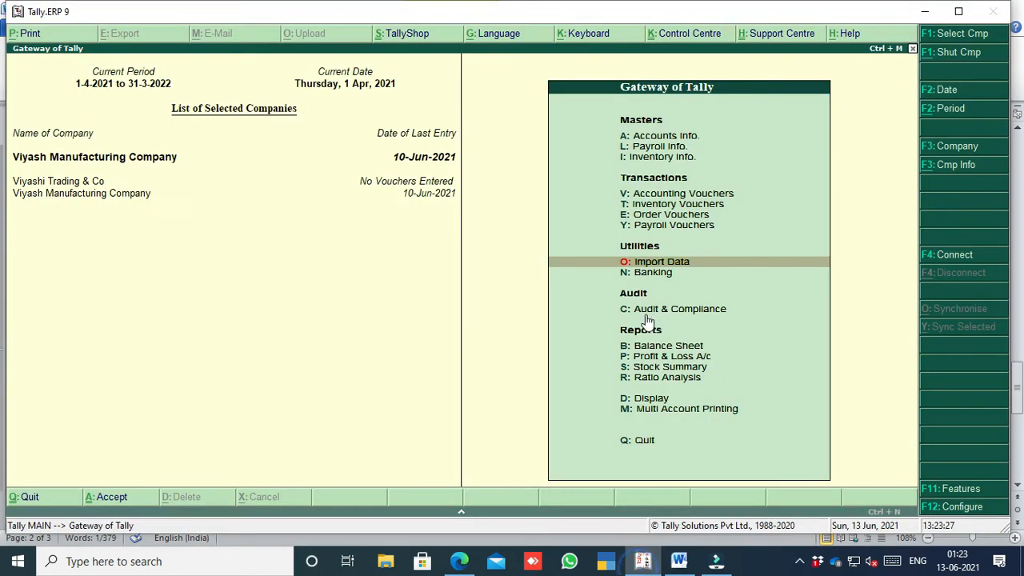
pyautogui.click(642, 274)
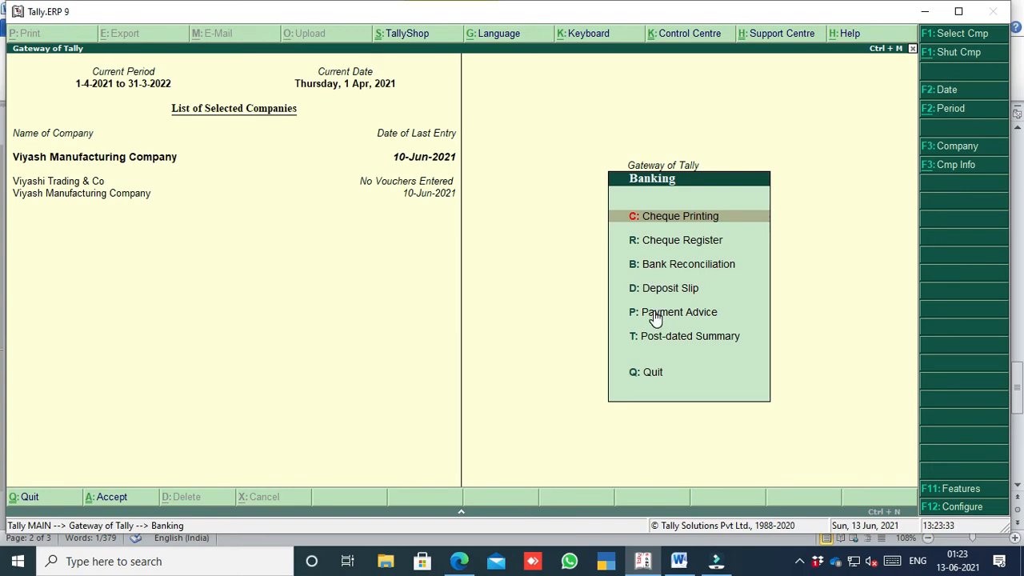
pyautogui.click(668, 569)
pyautogui.scroll(-1, 599, 299)
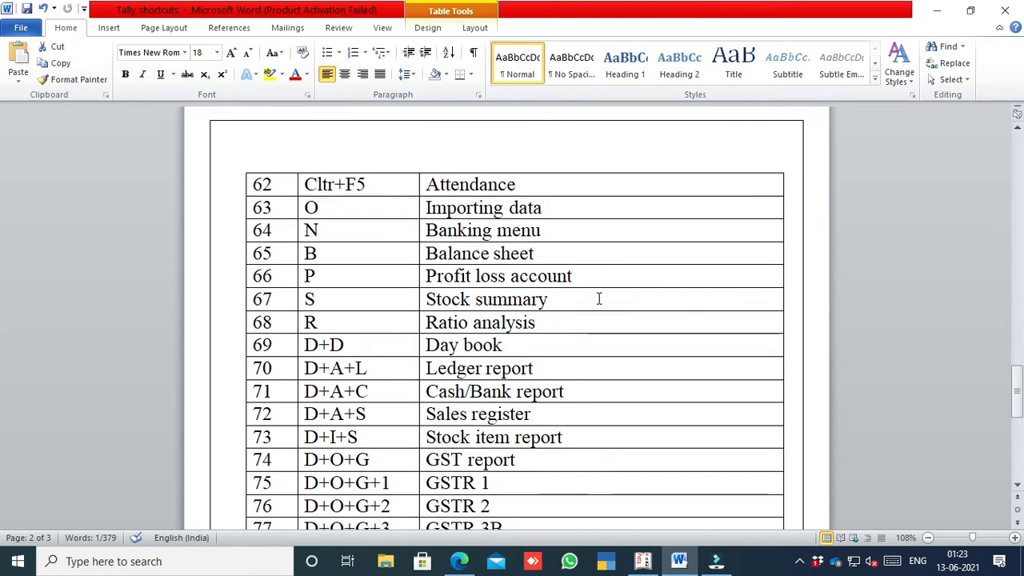
pyautogui.click(642, 560)
pyautogui.press('Escape')
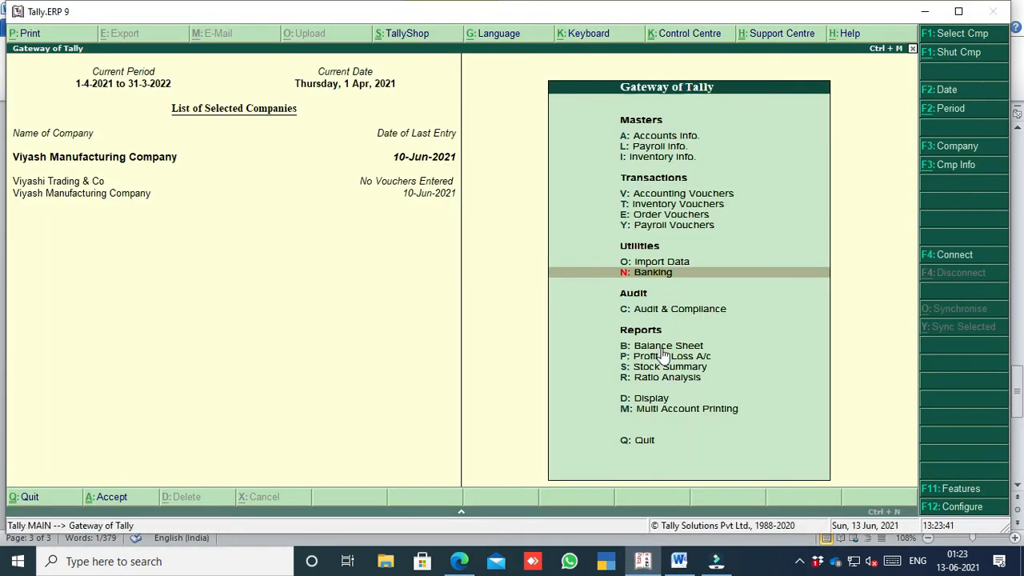
pyautogui.click(666, 346)
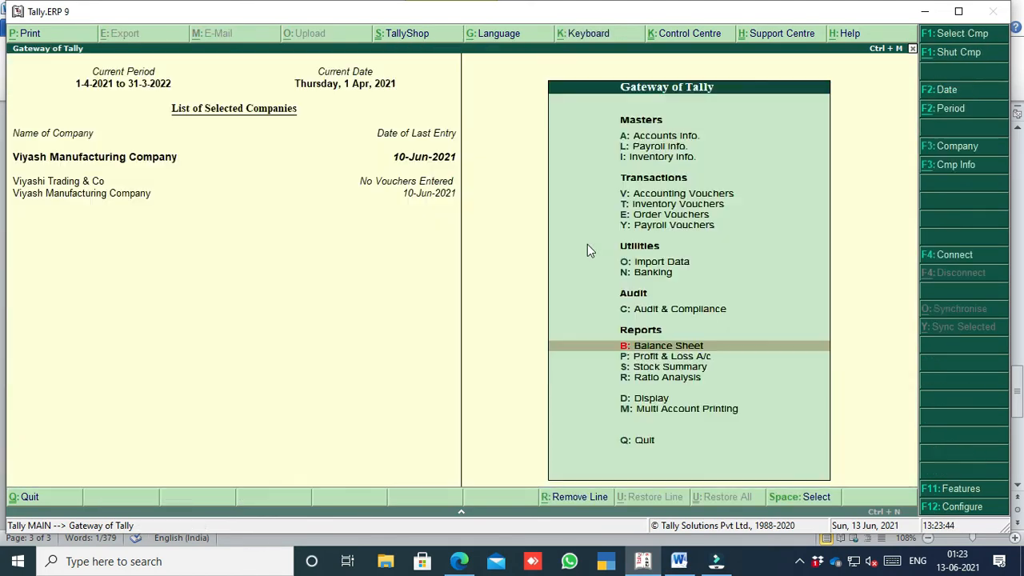
pyautogui.press('Escape')
# Step: Look up the Profit loss account and Stock summary shortcuts in Word and open each report in Tally.ERP 9
pyautogui.click(681, 566)
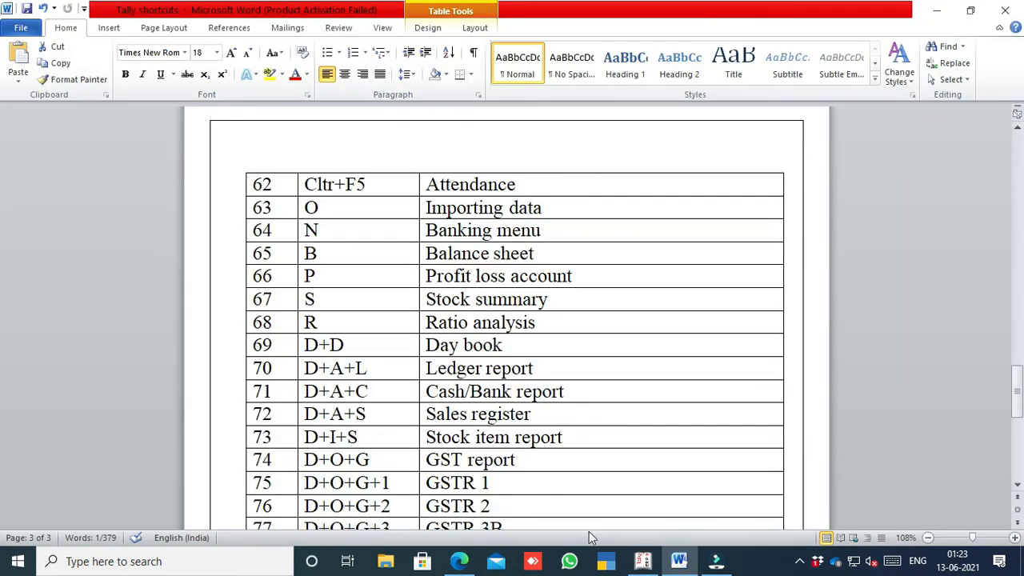
pyautogui.click(642, 561)
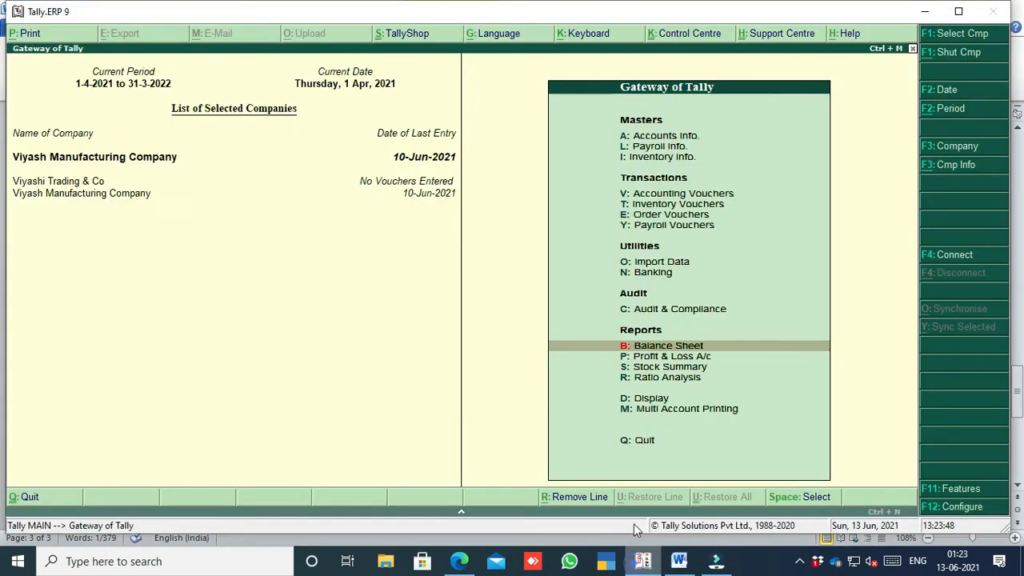
pyautogui.click(636, 357)
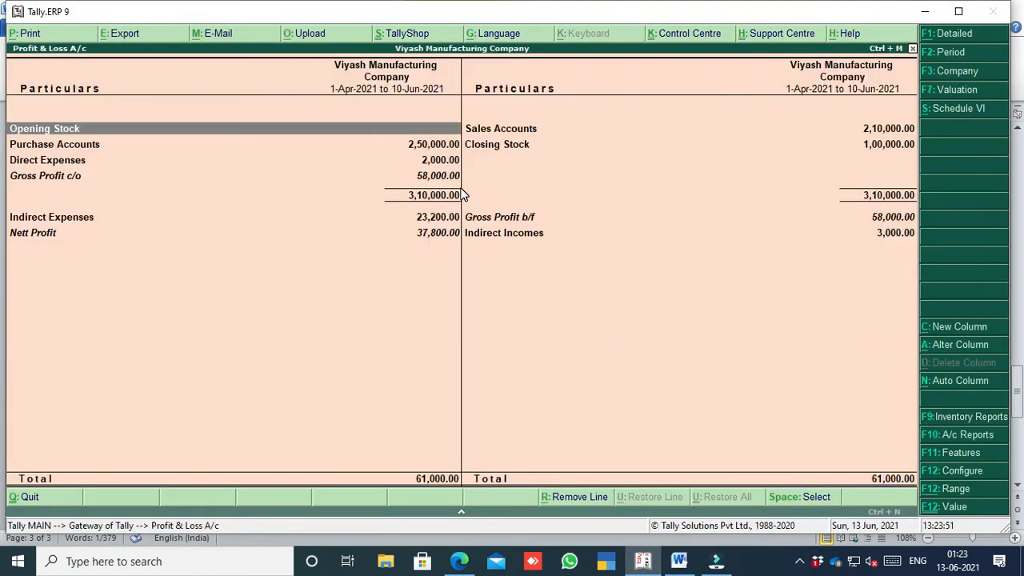
pyautogui.click(678, 565)
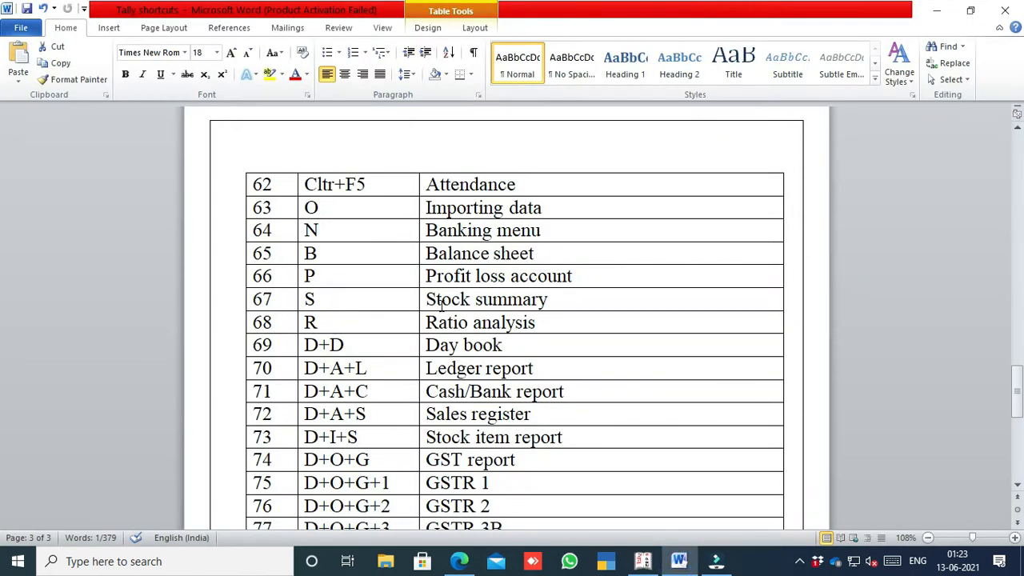
pyautogui.click(642, 561)
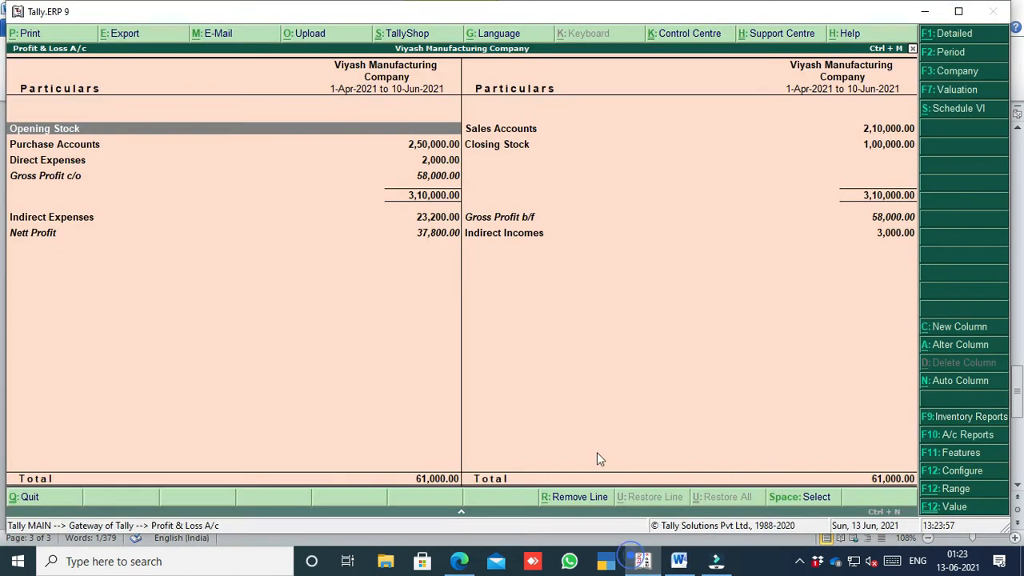
pyautogui.press('Escape')
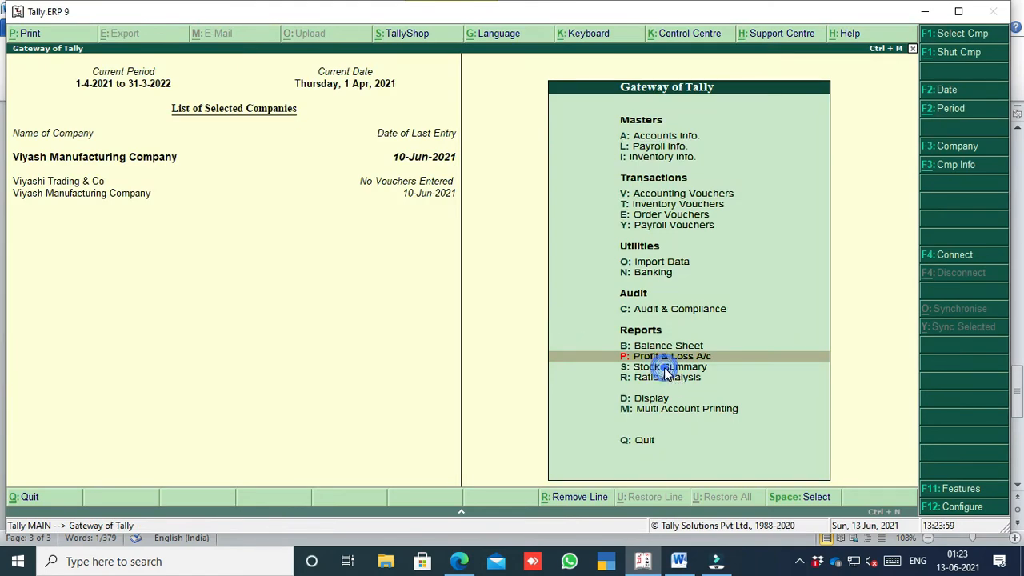
pyautogui.click(664, 368)
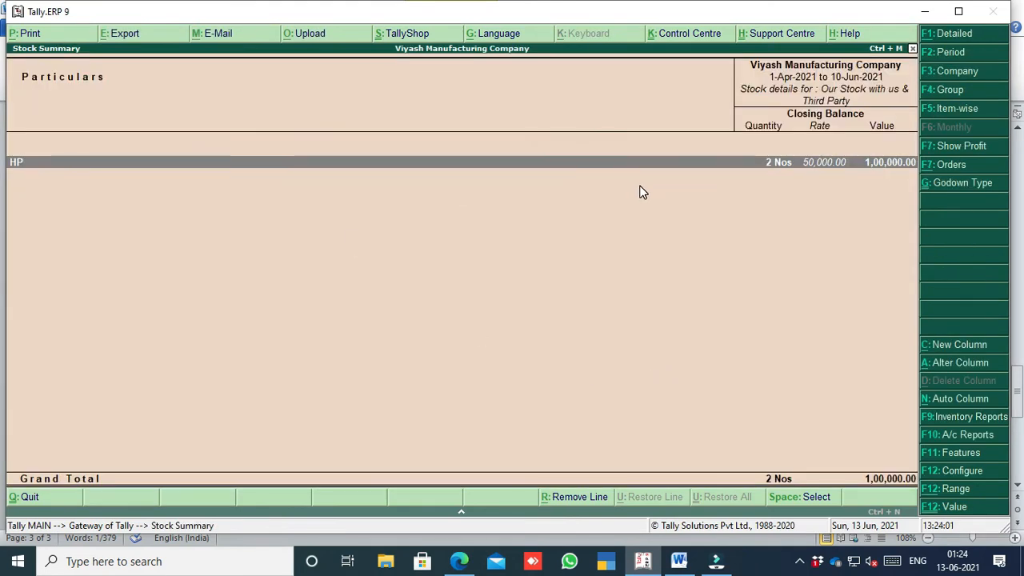
# Step: Check the Ratio analysis shortcut in Word, view the Ratio Analysis report in Tally.ERP 9, and return to the Gateway of Tally
pyautogui.click(679, 561)
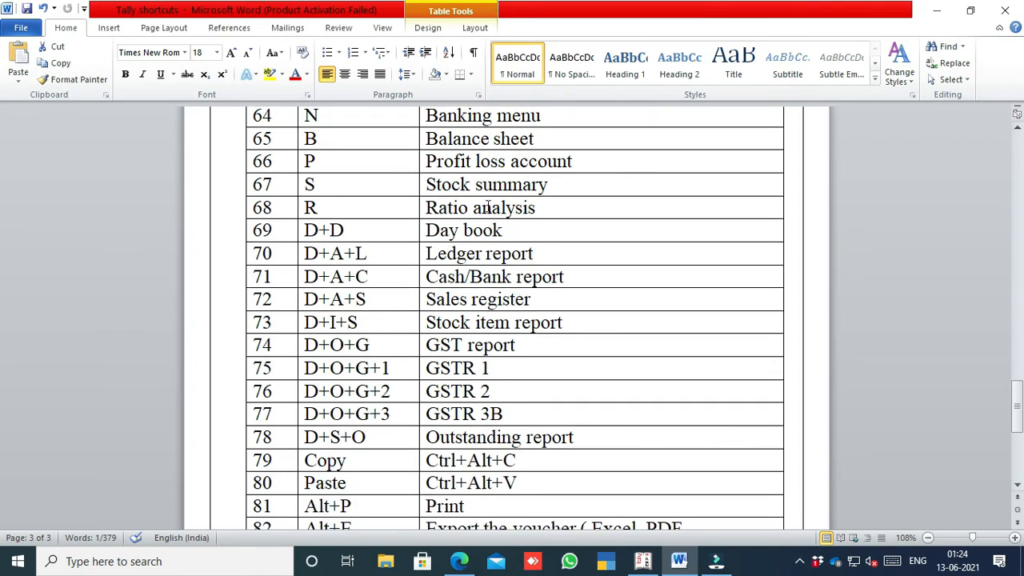
pyautogui.click(642, 561)
pyautogui.press('Escape')
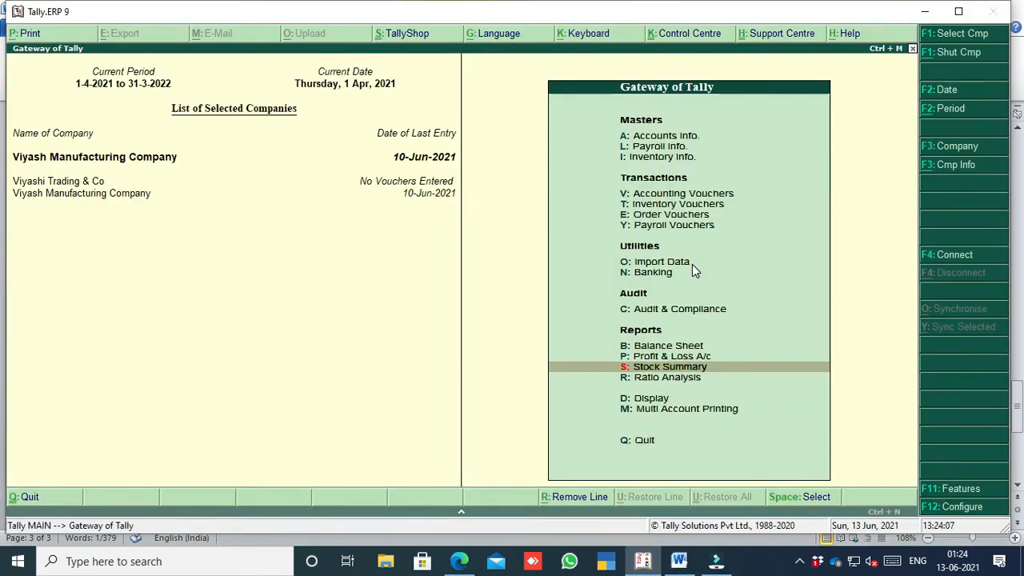
pyautogui.click(655, 383)
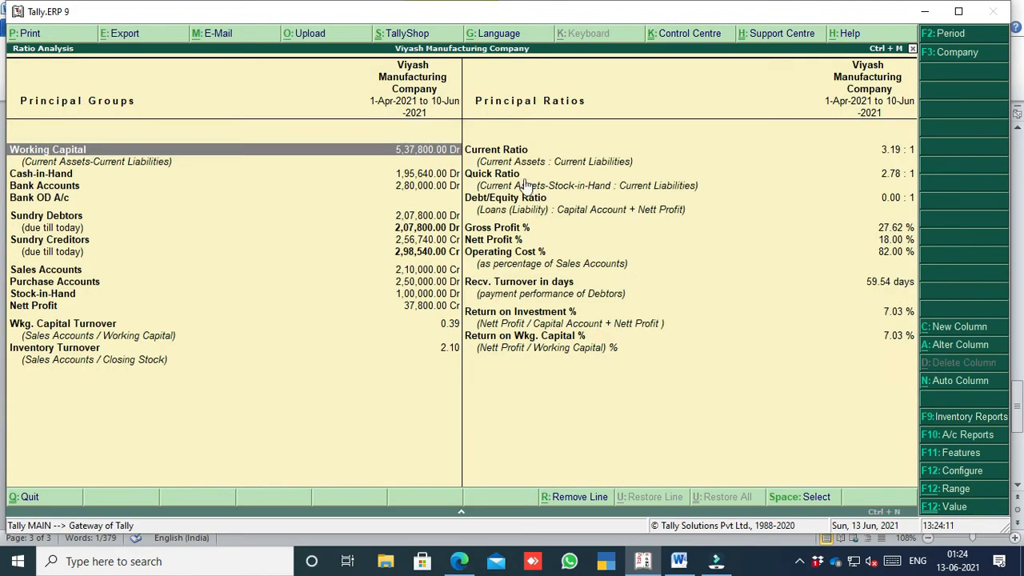
pyautogui.press('Escape')
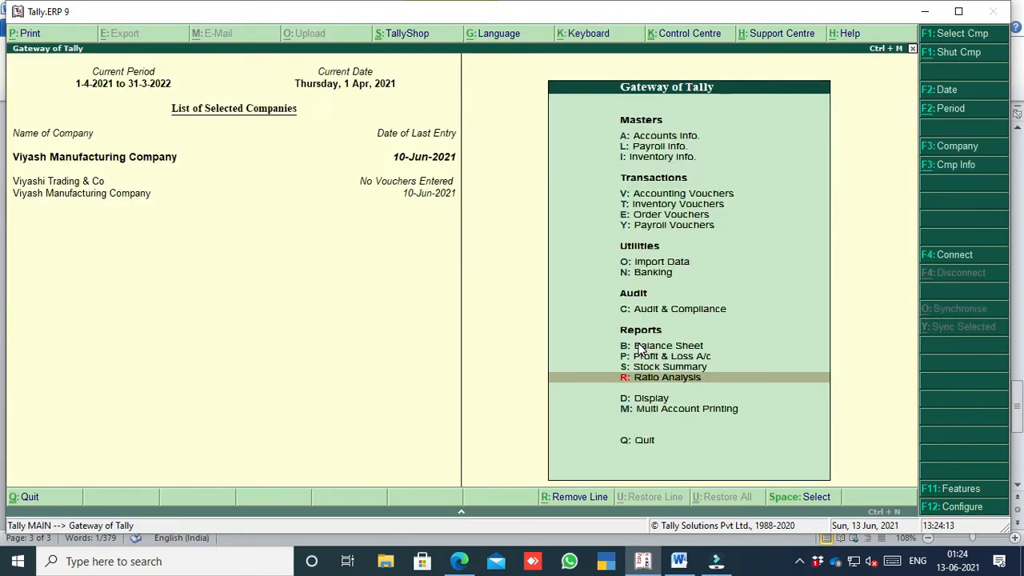
# Step: Look up the Day book shortcut in Word and open the Day Book from the Display menu in Tally.ERP 9
pyautogui.click(678, 560)
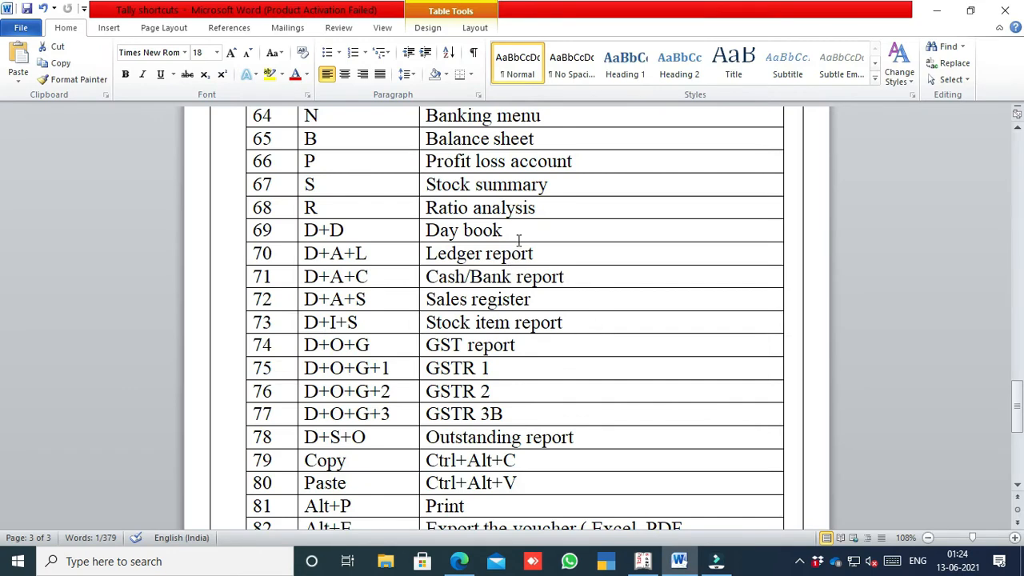
pyautogui.click(642, 560)
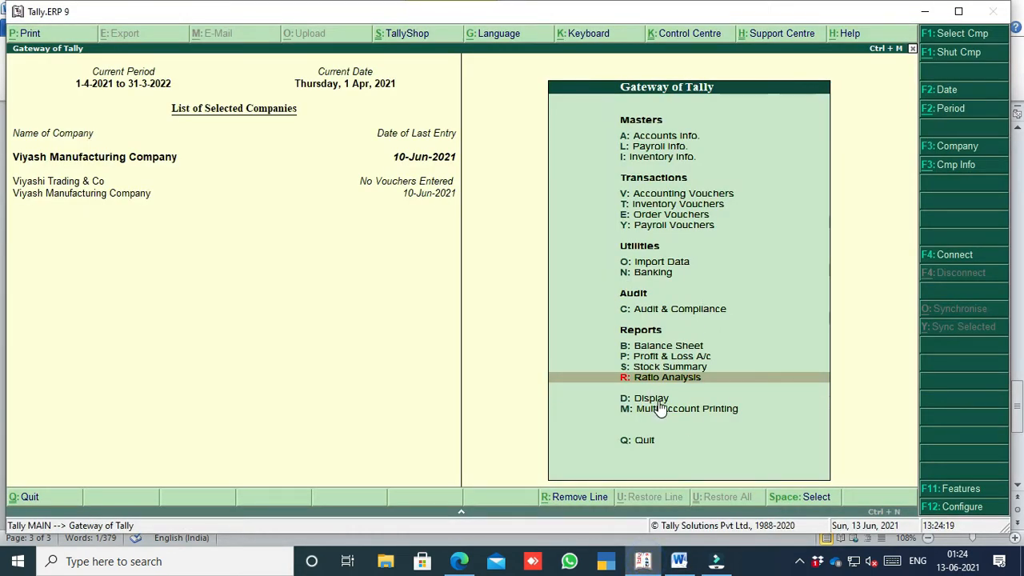
pyautogui.click(652, 399)
pyautogui.press('d')
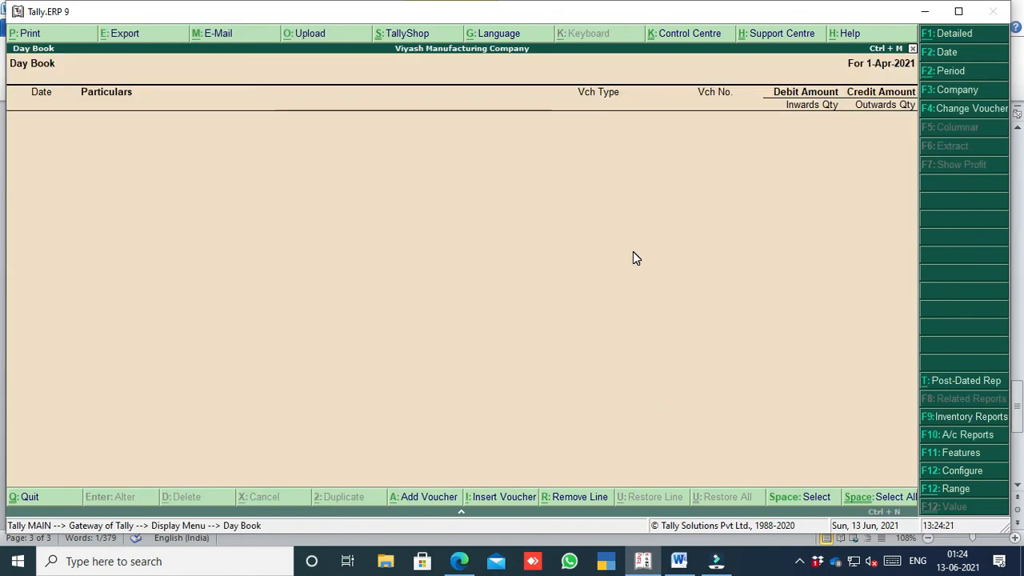
# Step: Change the Day Book period to 1-Jun-2021 to 30-Jun-2021
pyautogui.hotkey('alt', 'F2')
pyautogui.write('1-6')
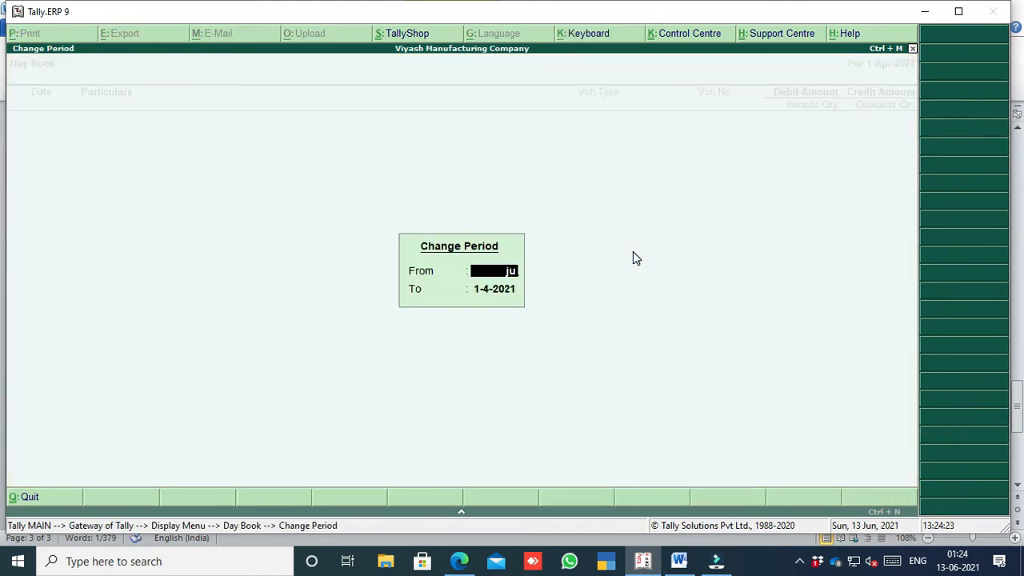
pyautogui.press('Return')
pyautogui.write('30-6')
pyautogui.press('Return')
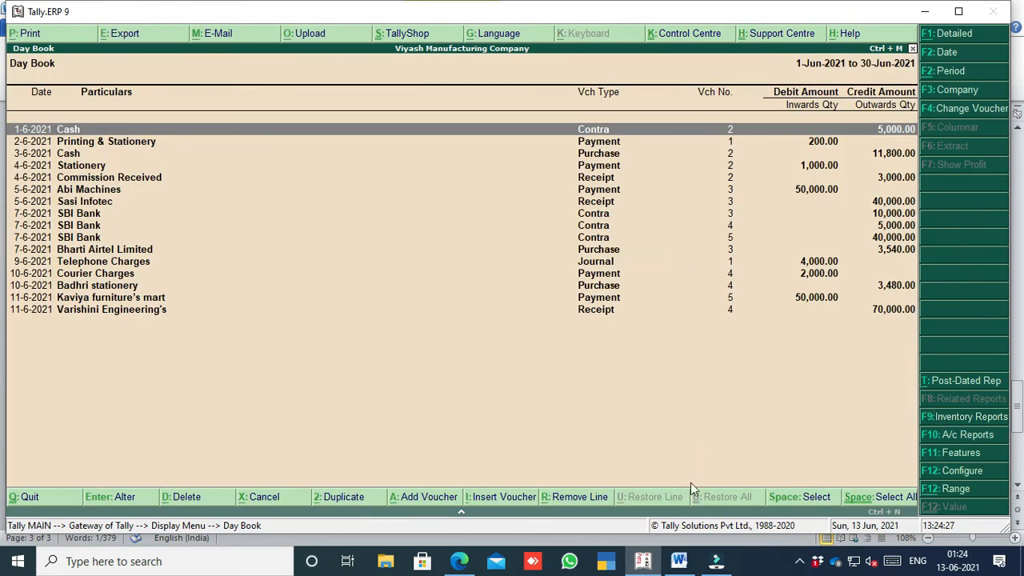
# Step: Check the Ledger report shortcut in Word, leave the Day Book, and open the Abi Machines ledger from Account Books in Tally.ERP 9
pyautogui.click(679, 560)
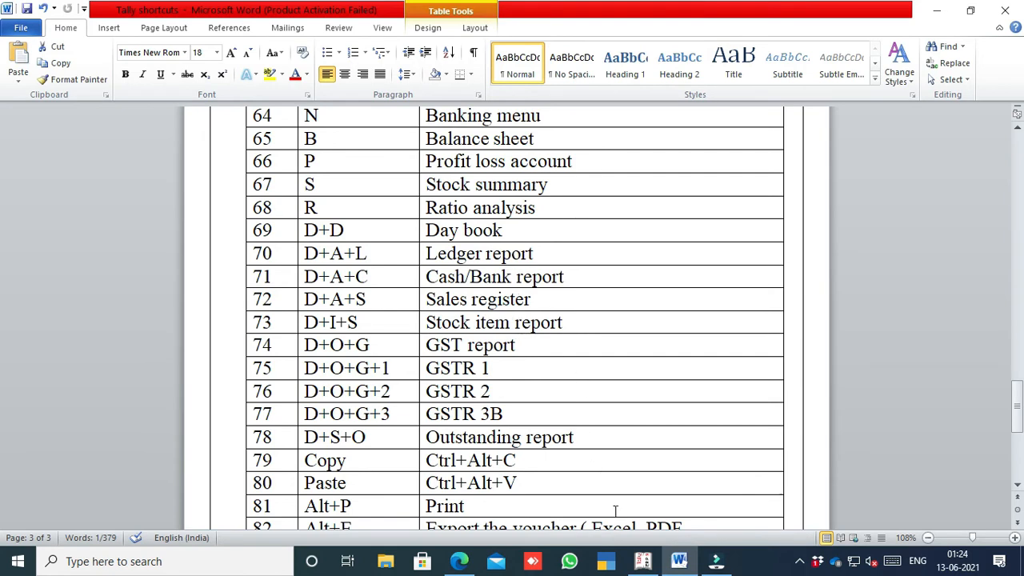
pyautogui.click(643, 561)
pyautogui.press('Escape')
pyautogui.press('Escape')
pyautogui.press('Escape')
pyautogui.press('Escape')
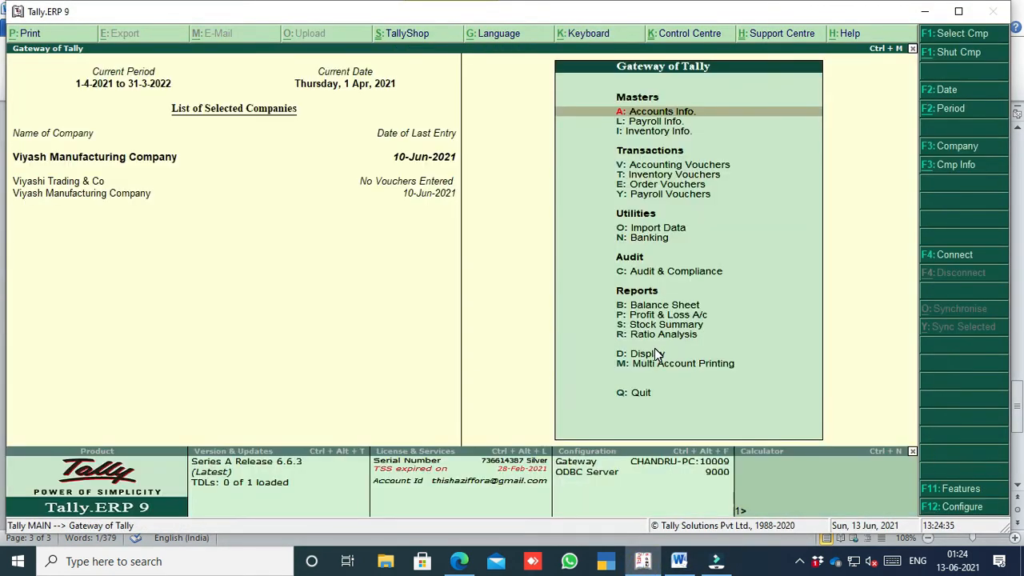
pyautogui.click(655, 353)
pyautogui.press('a')
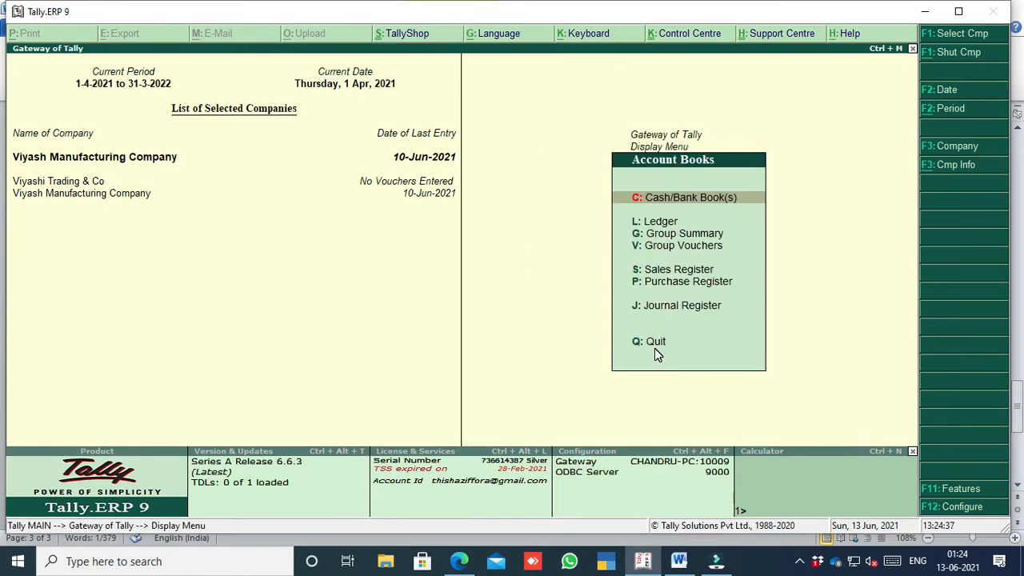
pyautogui.press('l')
pyautogui.press('Return')
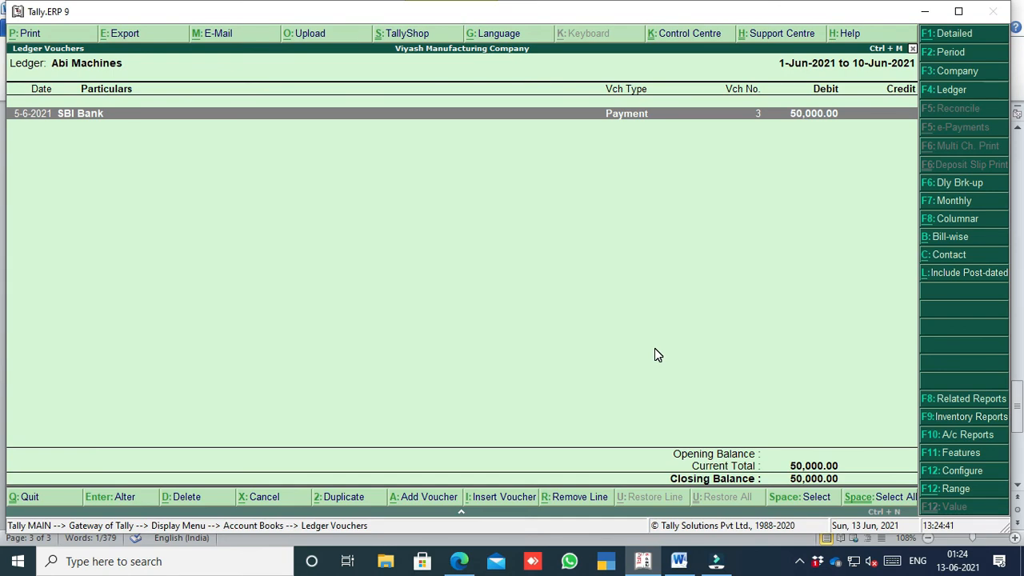
# Step: Check the Cash/Bank report shortcut in Word, leave the ledger, and open the Cash/Bank Summary from Account Books in Tally.ERP 9
pyautogui.click(679, 561)
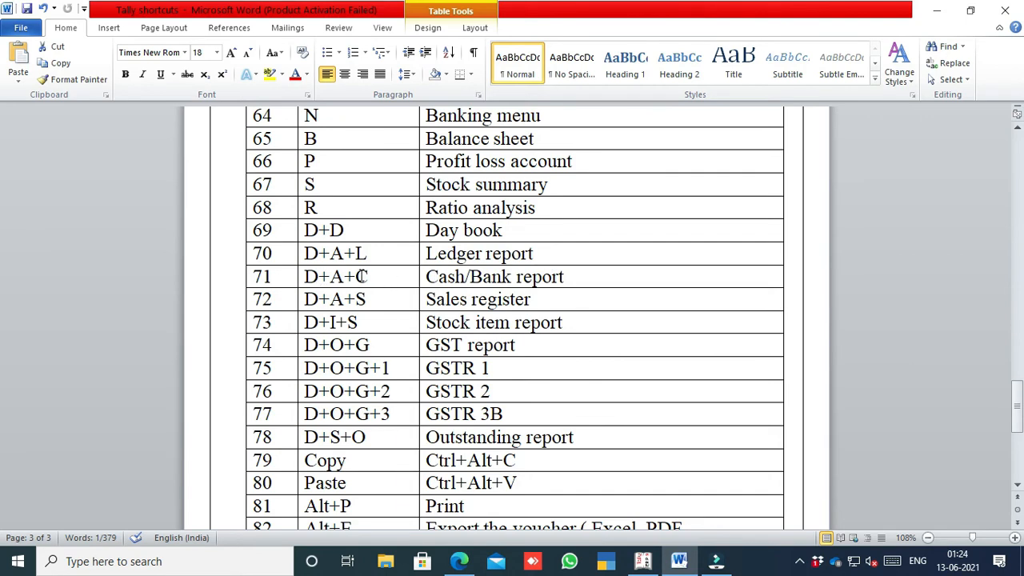
pyautogui.click(642, 560)
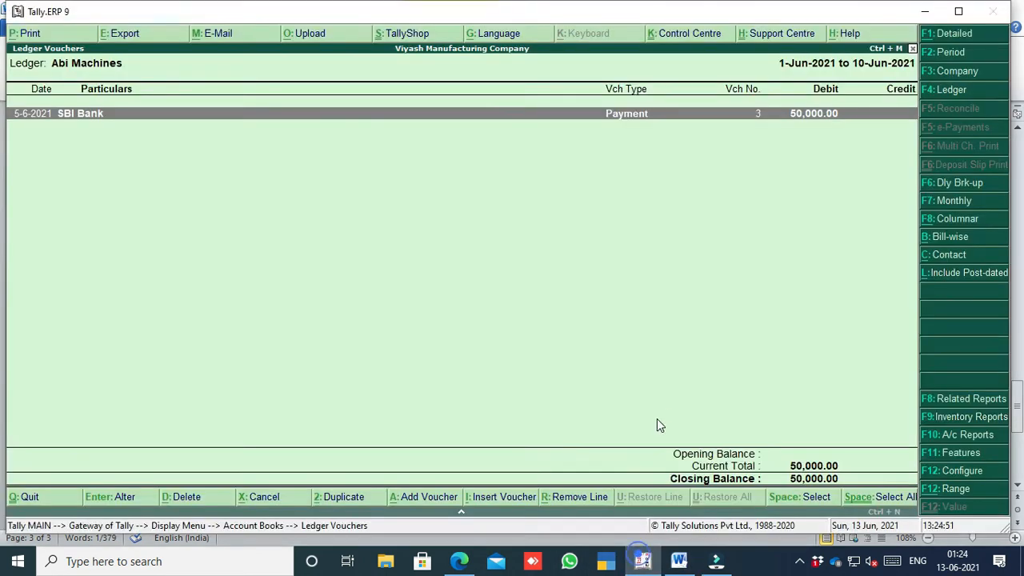
pyautogui.press('Escape')
pyautogui.press('Escape')
pyautogui.press('Escape')
pyautogui.press('Escape')
pyautogui.press('Escape')
pyautogui.press('n')
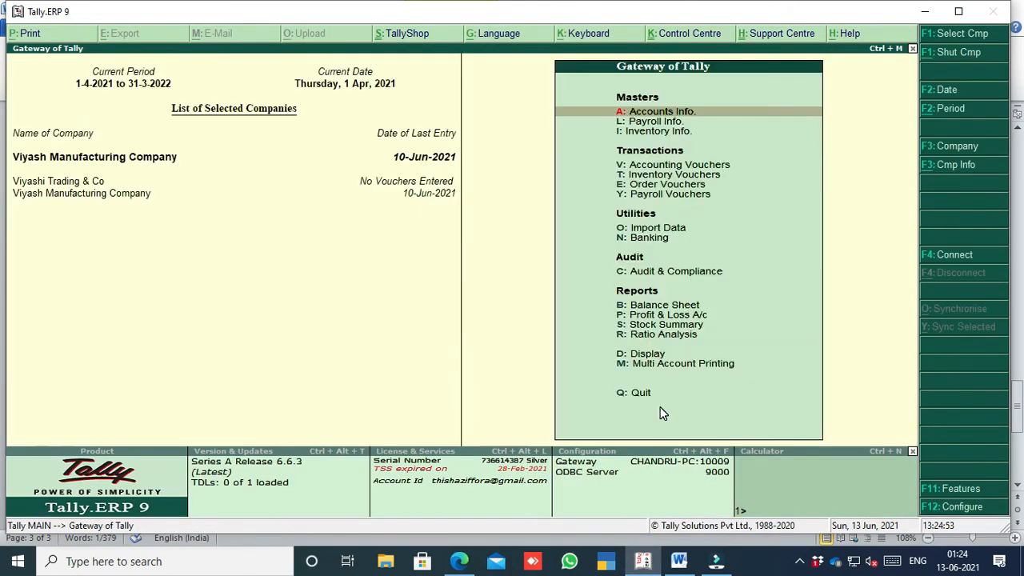
pyautogui.press('d')
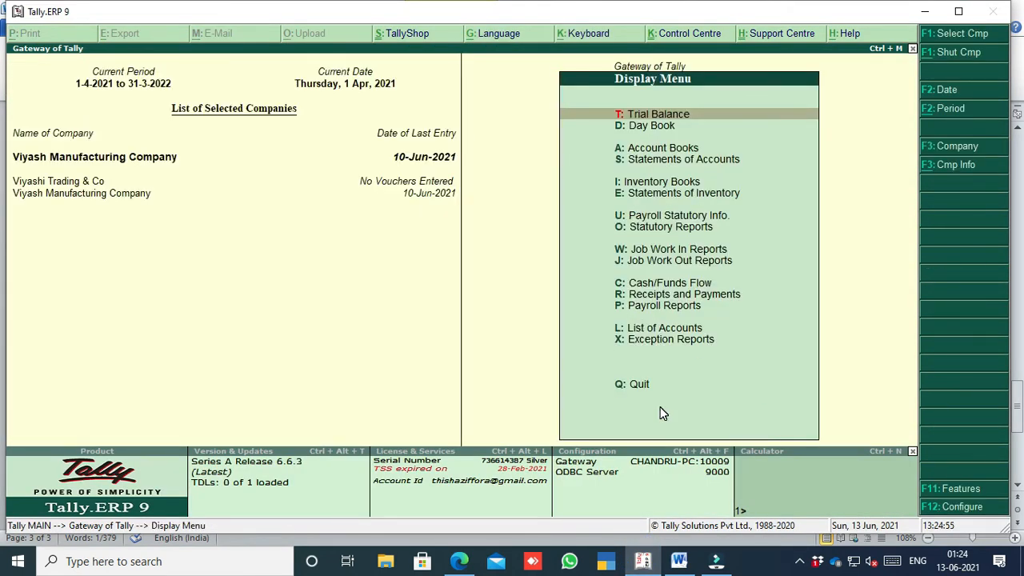
pyautogui.press('a')
pyautogui.press('c')
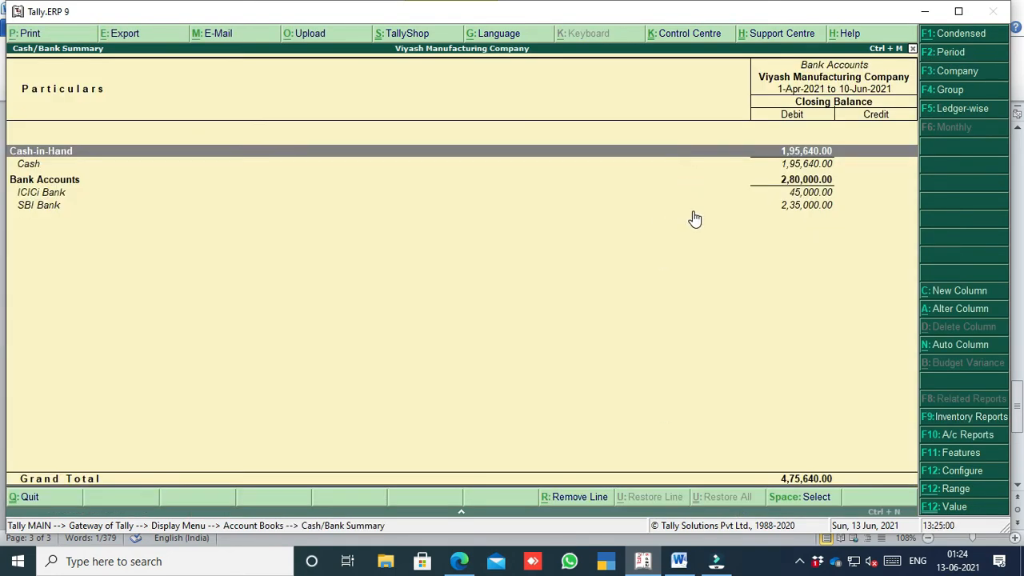
# Step: Check the Sales register shortcut in Word, leave the Cash/Bank Summary, and open the Sales Register from Account Books in Tally.ERP 9
pyautogui.click(679, 561)
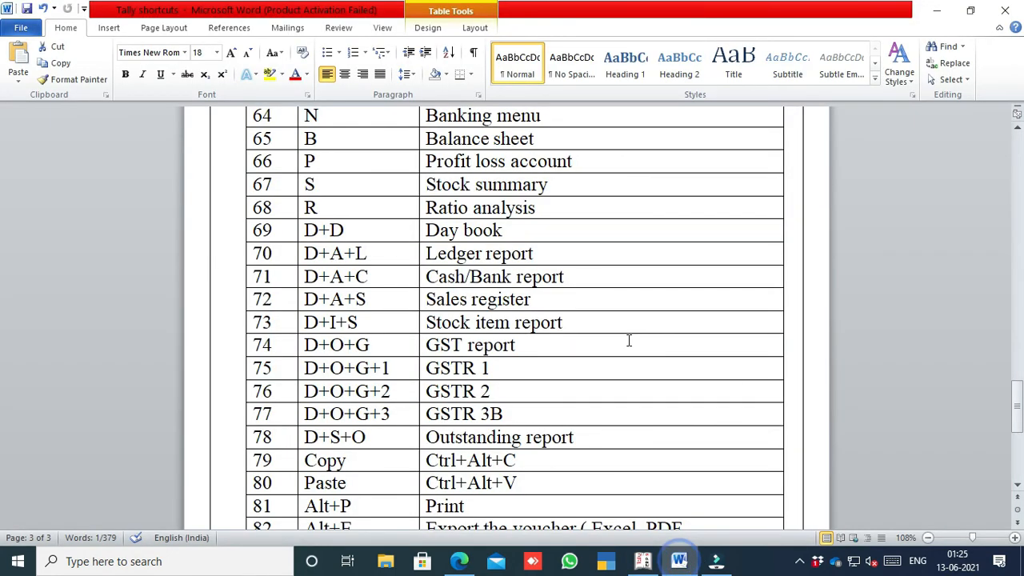
pyautogui.click(642, 560)
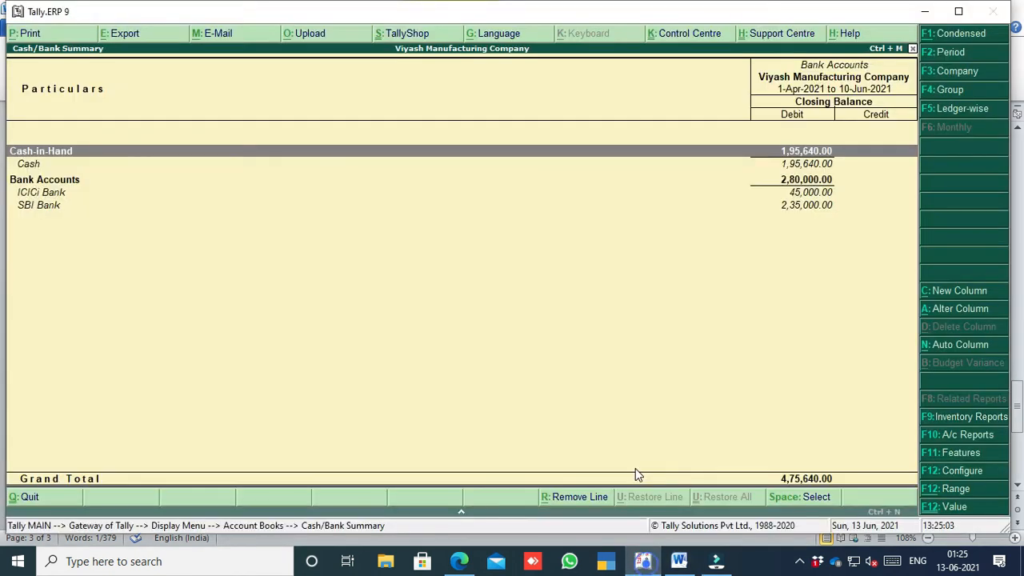
pyautogui.press('Escape')
pyautogui.press('Escape')
pyautogui.press('Escape')
pyautogui.press('Escape')
pyautogui.press('Escape')
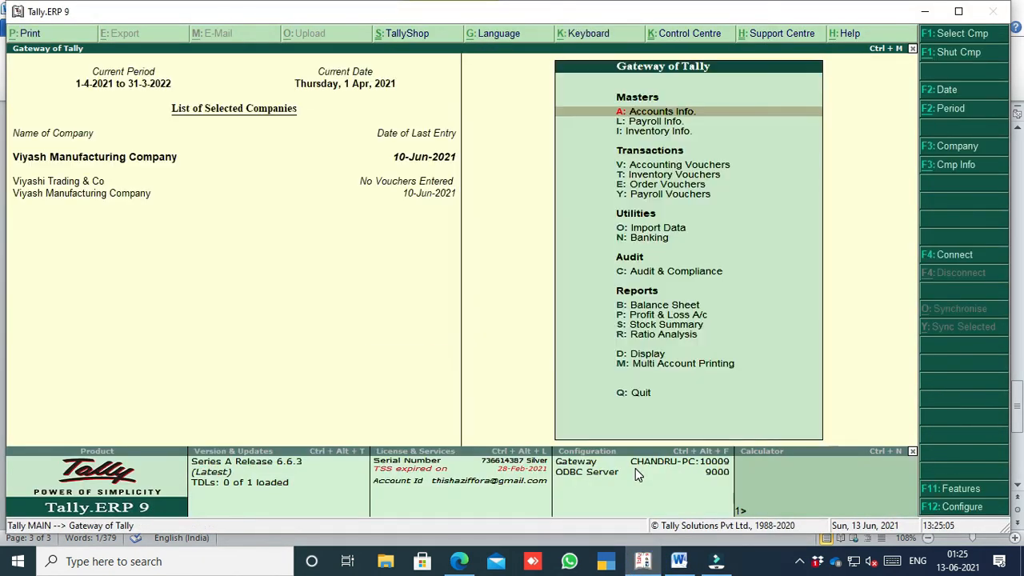
pyautogui.press('d')
pyautogui.press('a')
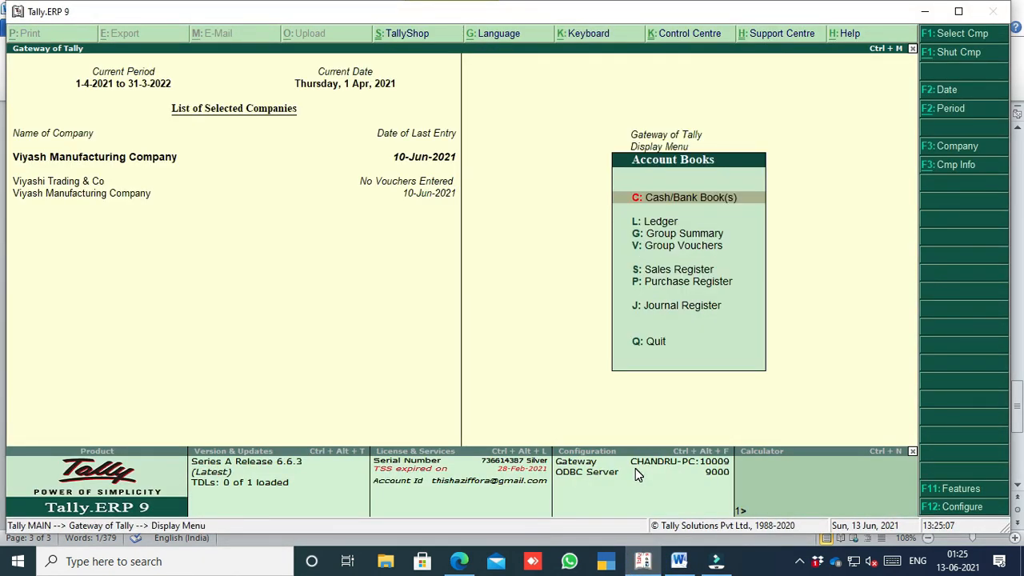
pyautogui.press('s')
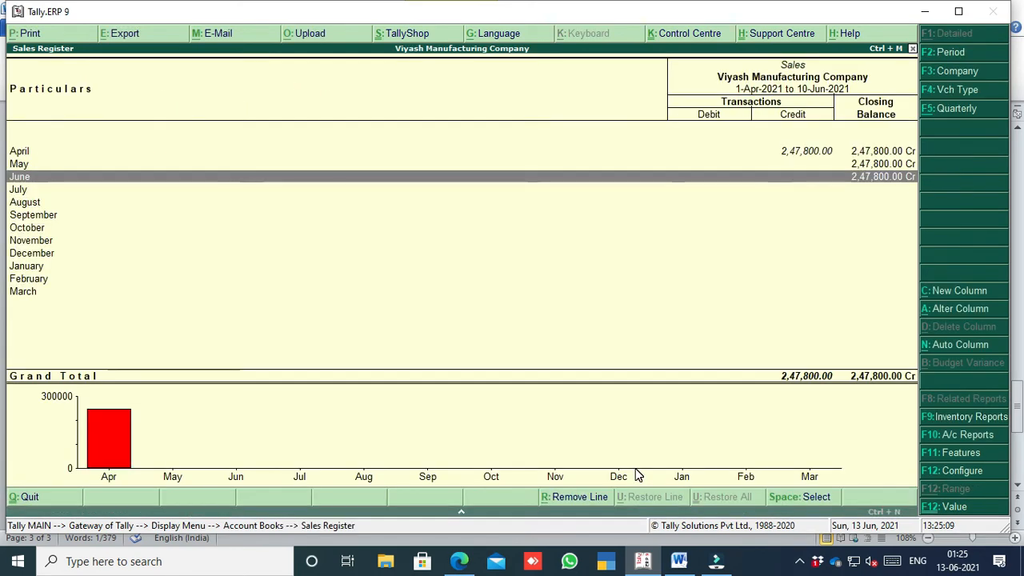
# Step: Open the April sales vouchers from the Sales Register
pyautogui.press('Up')
pyautogui.press('Up')
pyautogui.press('Return')
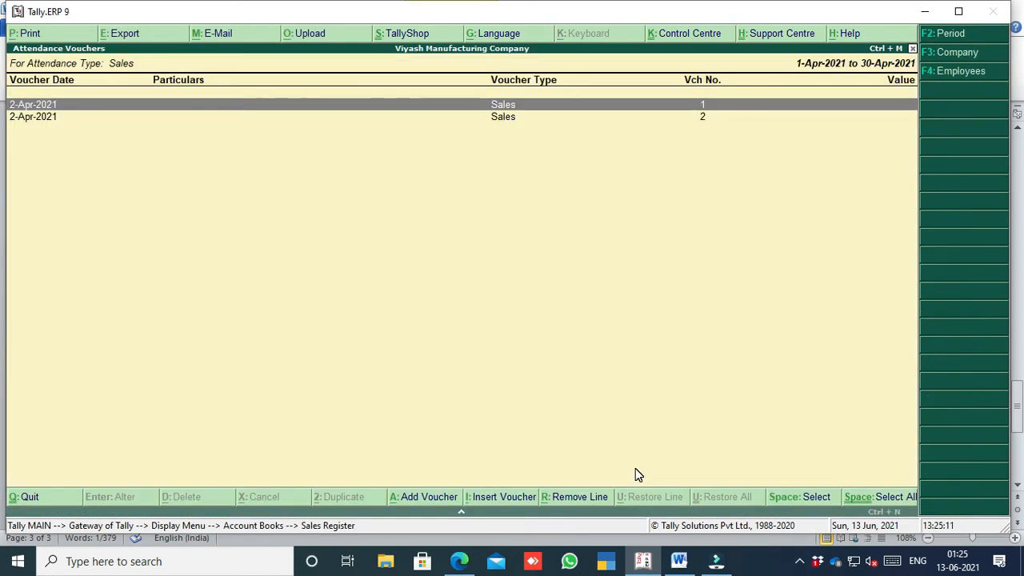
# Step: Check the Stock item report shortcut in Word and return to the Gateway of Tally in Tally.ERP 9
pyautogui.click(679, 562)
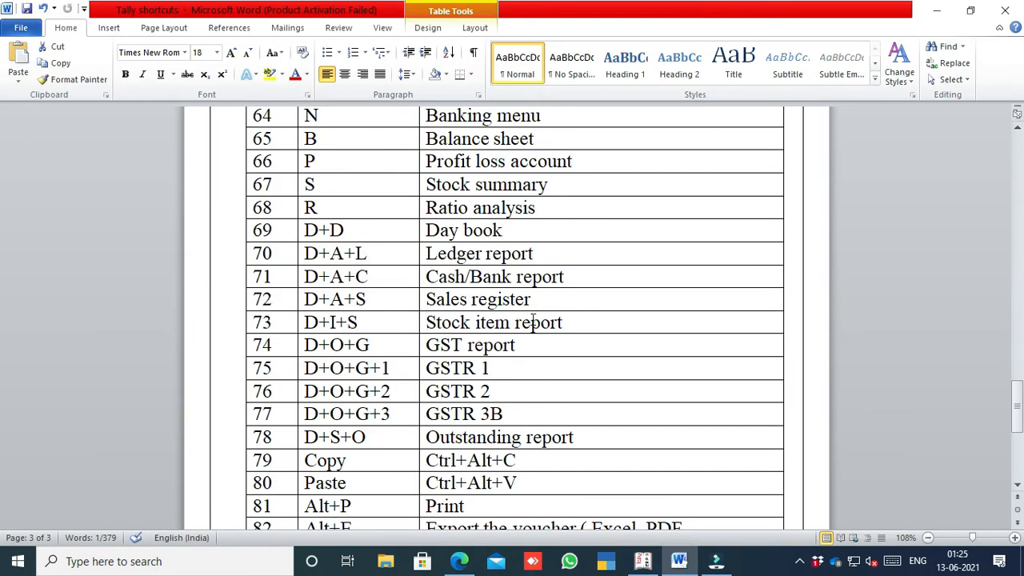
pyautogui.click(643, 562)
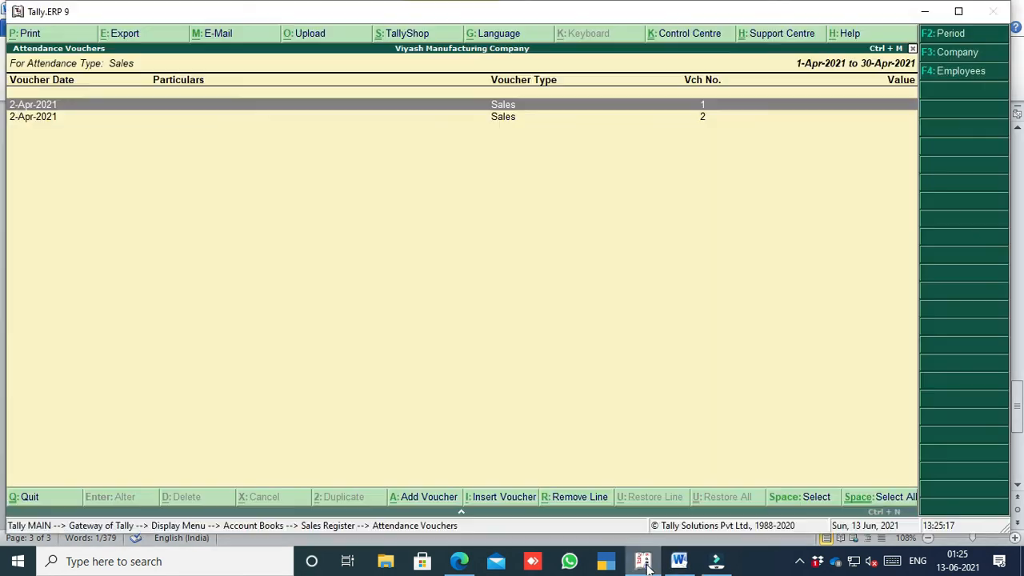
pyautogui.press('Escape')
pyautogui.press('Escape')
pyautogui.press('Escape')
pyautogui.press('Escape')
pyautogui.press('Escape')
pyautogui.press('Escape')
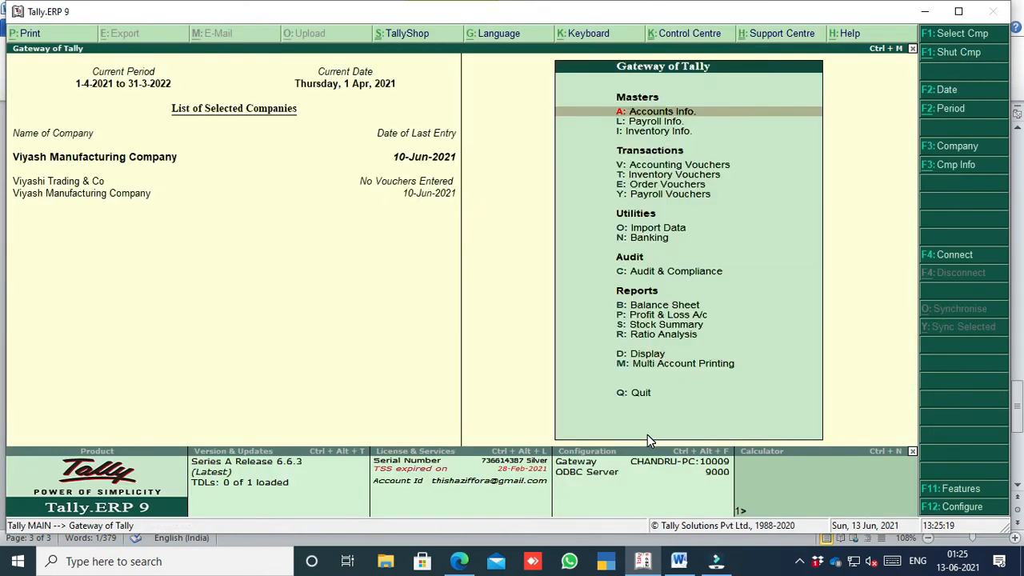
# Step: Open the monthly summary of stock item HP 14s from Inventory Books in the Display menu and select April
pyautogui.press('d')
pyautogui.press('Down')
pyautogui.press('Down')
pyautogui.press('Down')
pyautogui.press('Down')
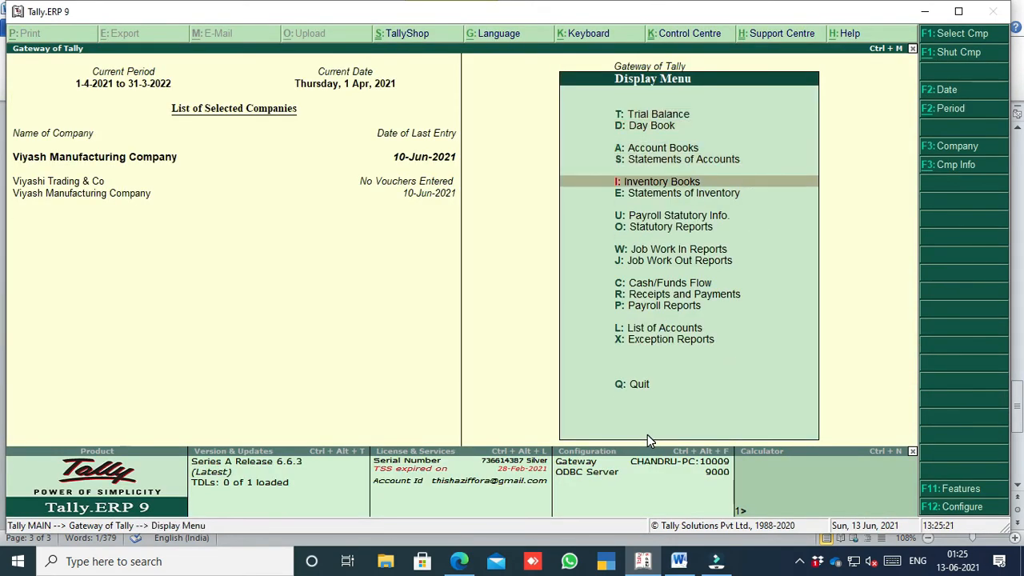
pyautogui.press('Return')
pyautogui.press('Return')
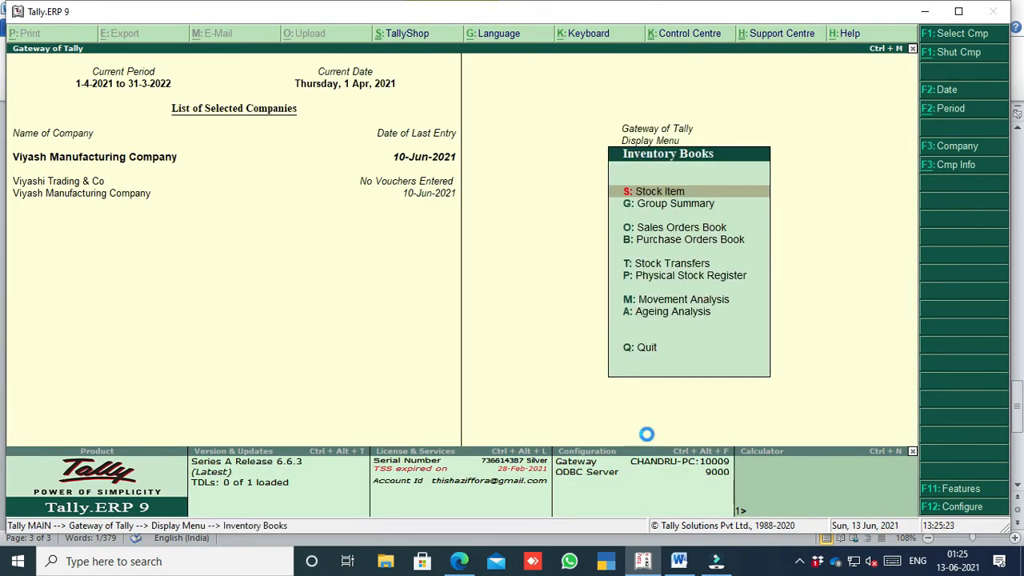
pyautogui.press('Return')
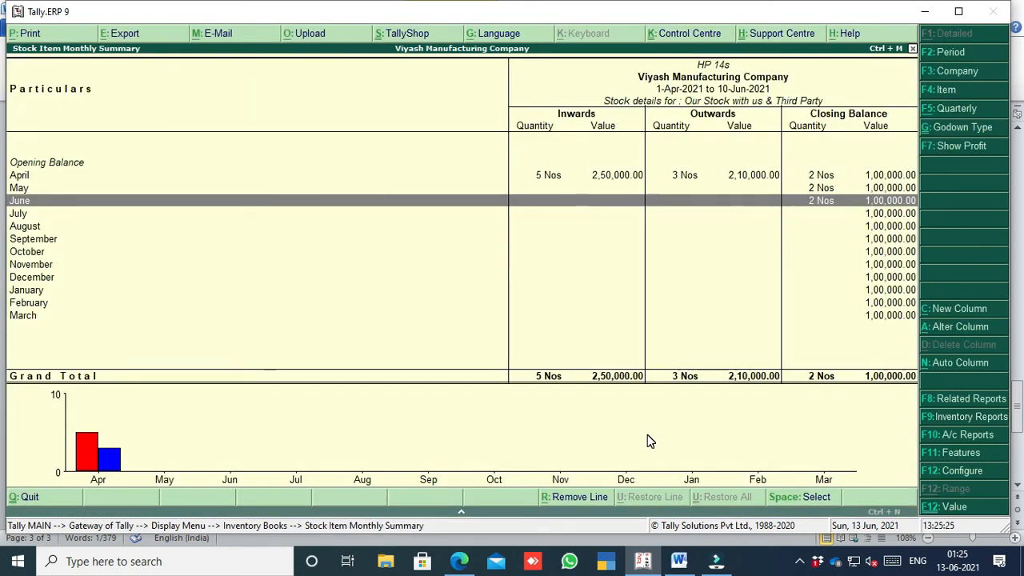
pyautogui.press('Up')
pyautogui.press('Up')
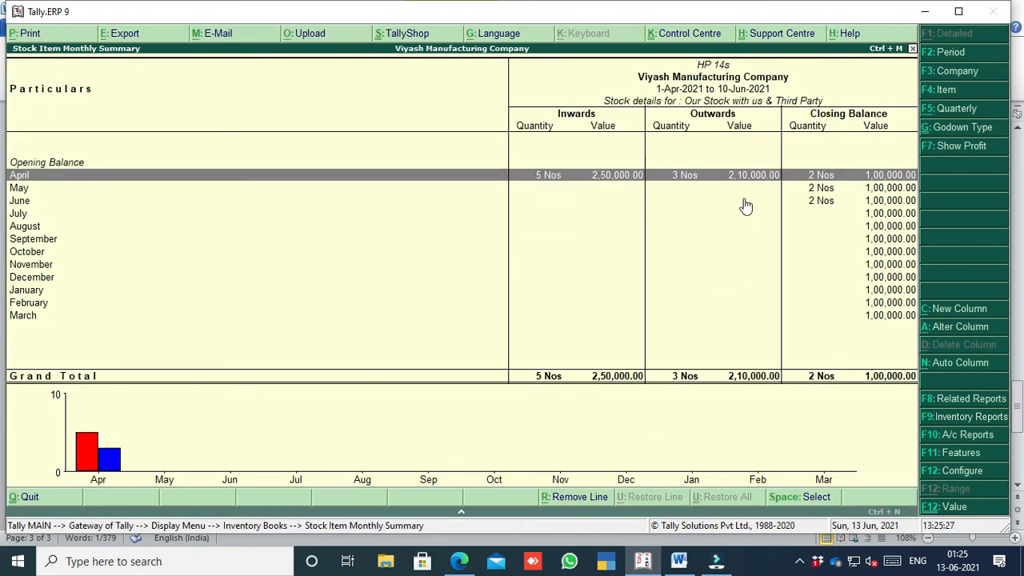
# Step: Look up the GST report shortcut in Word, leave the stock item summary, and open GST Reports under Statutory Reports in Tally.ERP 9
pyautogui.click(678, 561)
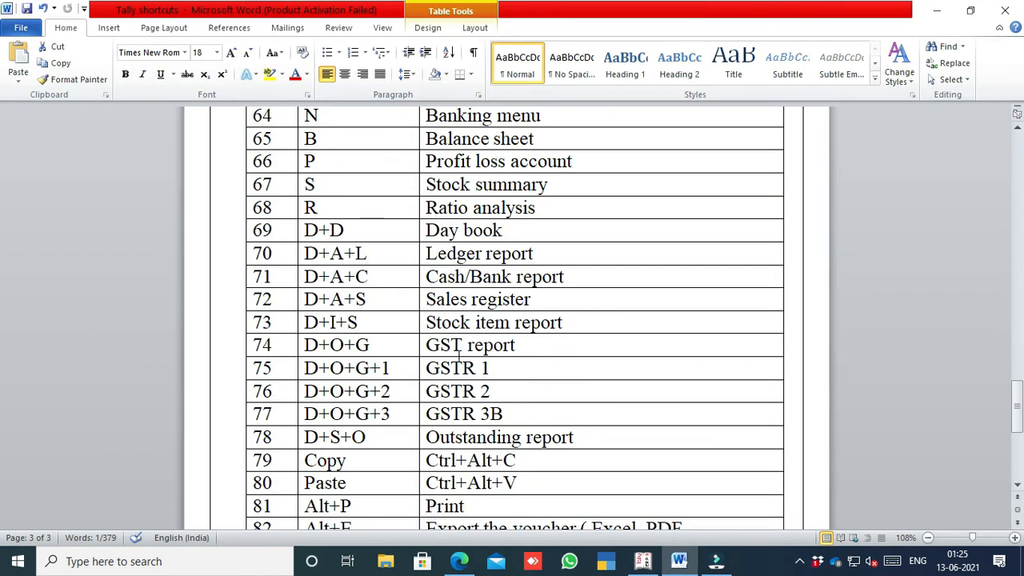
pyautogui.scroll(-1, 459, 349)
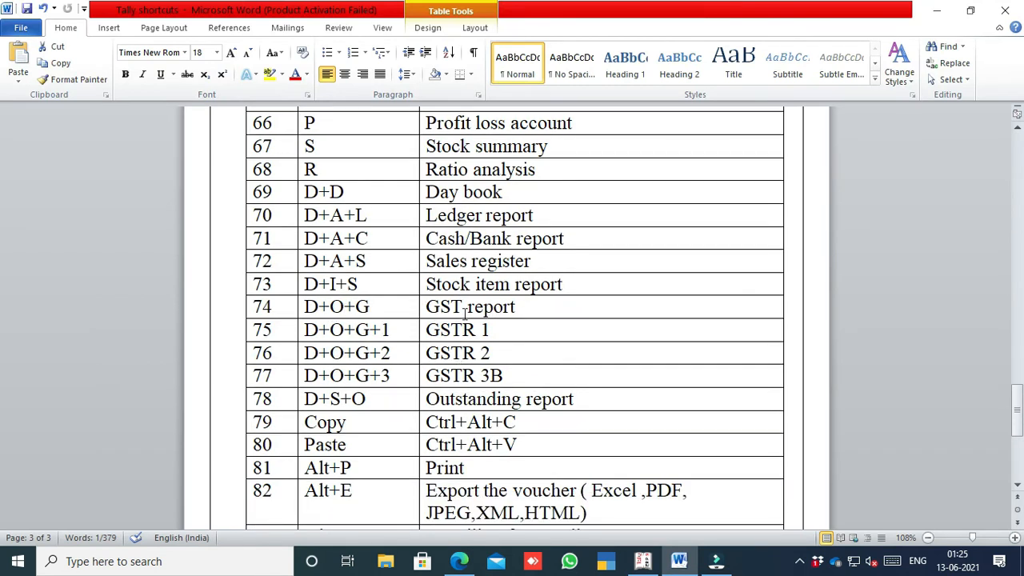
pyautogui.click(642, 561)
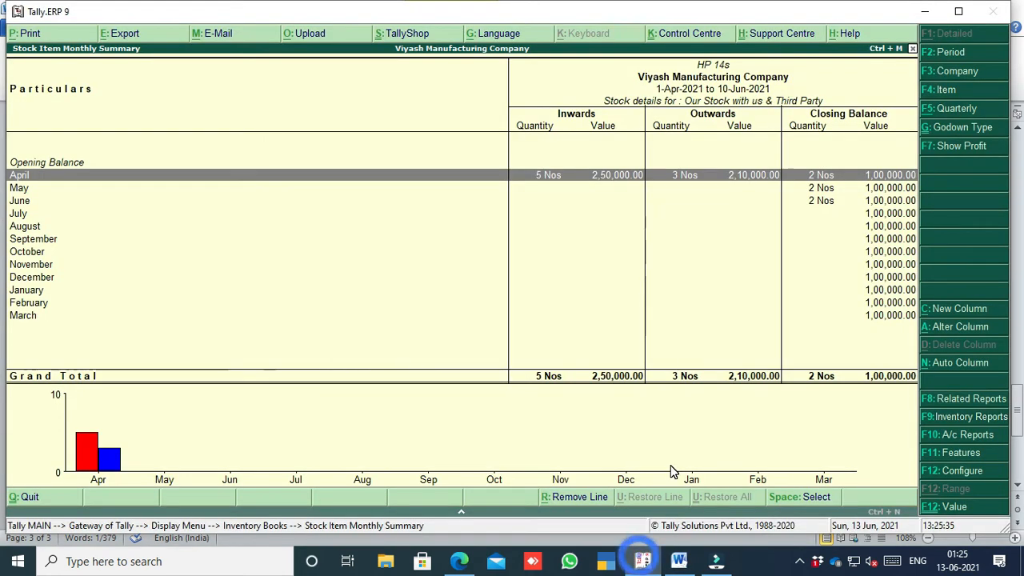
pyautogui.press('Escape')
pyautogui.press('Escape')
pyautogui.press('Escape')
pyautogui.press('Escape')
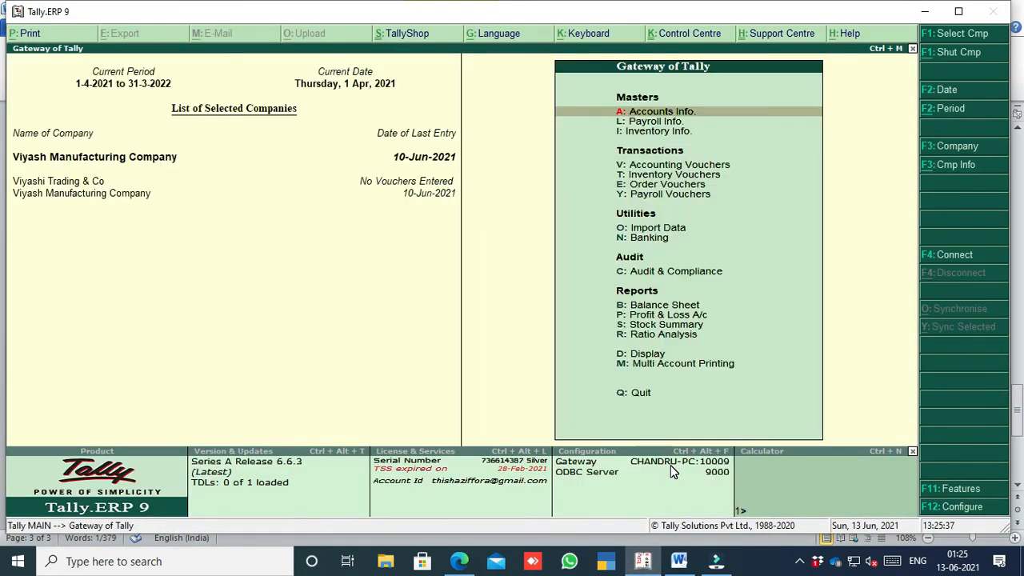
pyautogui.press('d')
pyautogui.press('o')
pyautogui.press('g')
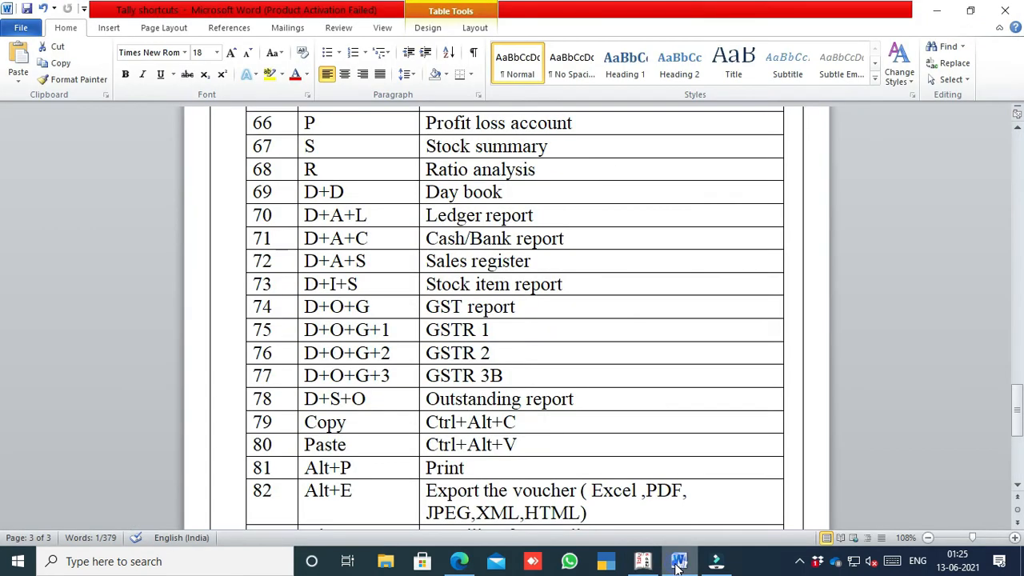
# Step: Check the GSTR 1 shortcut in Word, view the GSTR-1 report in Tally.ERP 9, and return to GST Reports
pyautogui.click(678, 561)
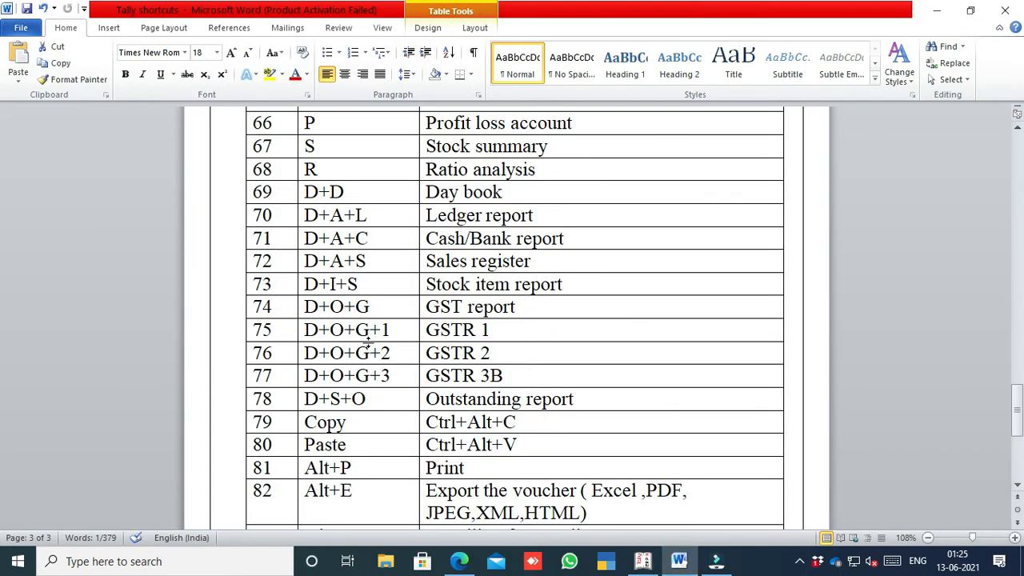
pyautogui.click(643, 561)
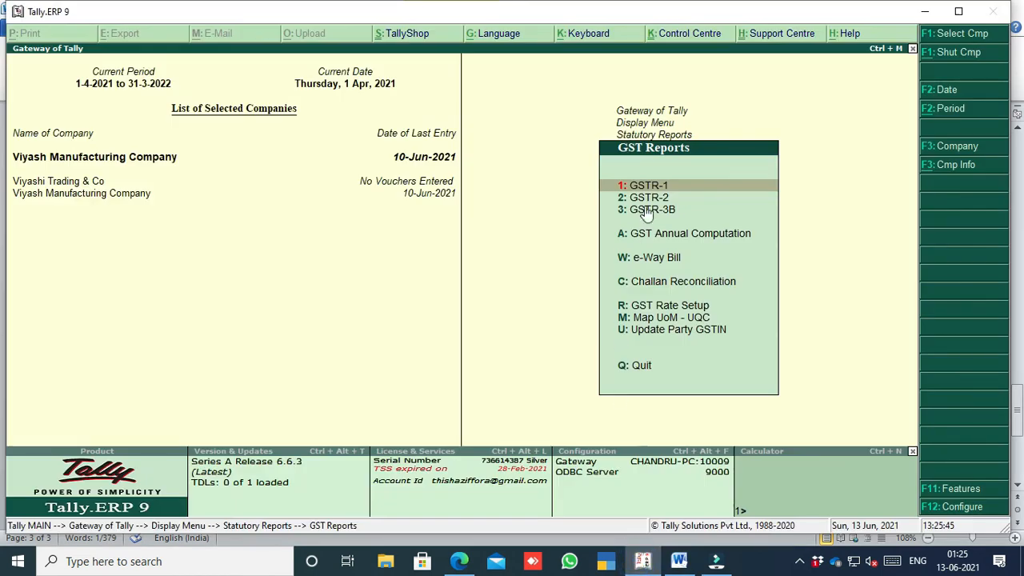
pyautogui.press('Return')
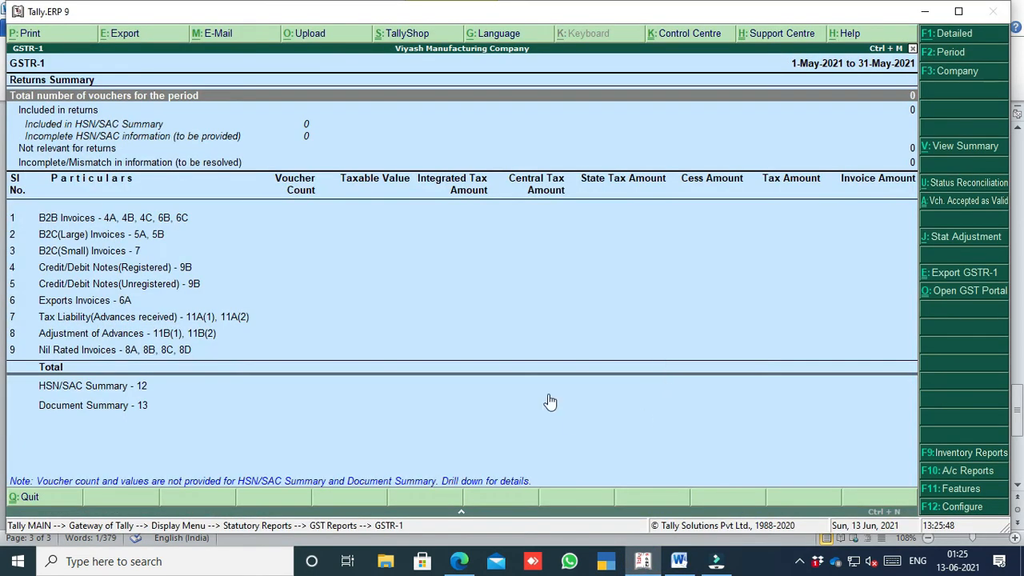
pyautogui.press('Escape')
# Step: Check the GSTR 2 shortcut in Word, view the GSTR-2 report in Tally.ERP 9, and return to GST Reports
pyautogui.click(679, 561)
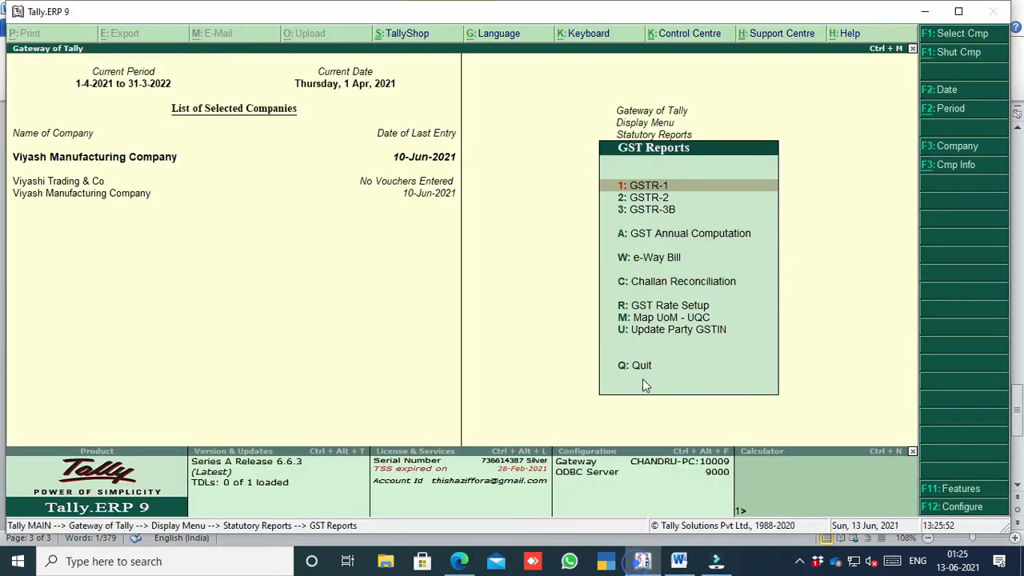
pyautogui.click(642, 560)
pyautogui.press('Down')
pyautogui.press('Return')
pyautogui.press('Escape')
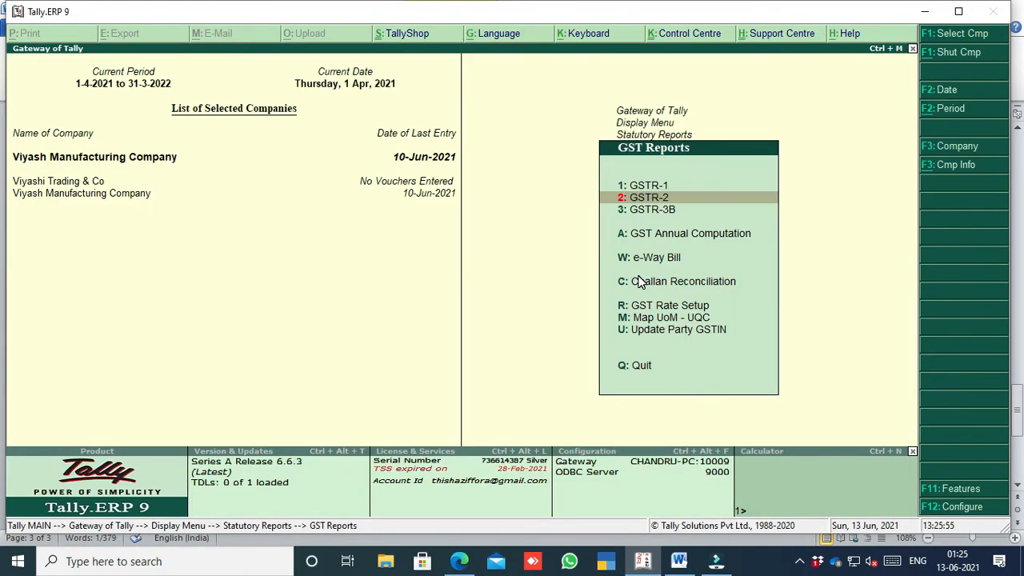
# Step: Open the GSTR-3B report and change its period to start from 1-7-2021
pyautogui.press('Down')
pyautogui.press('Return')
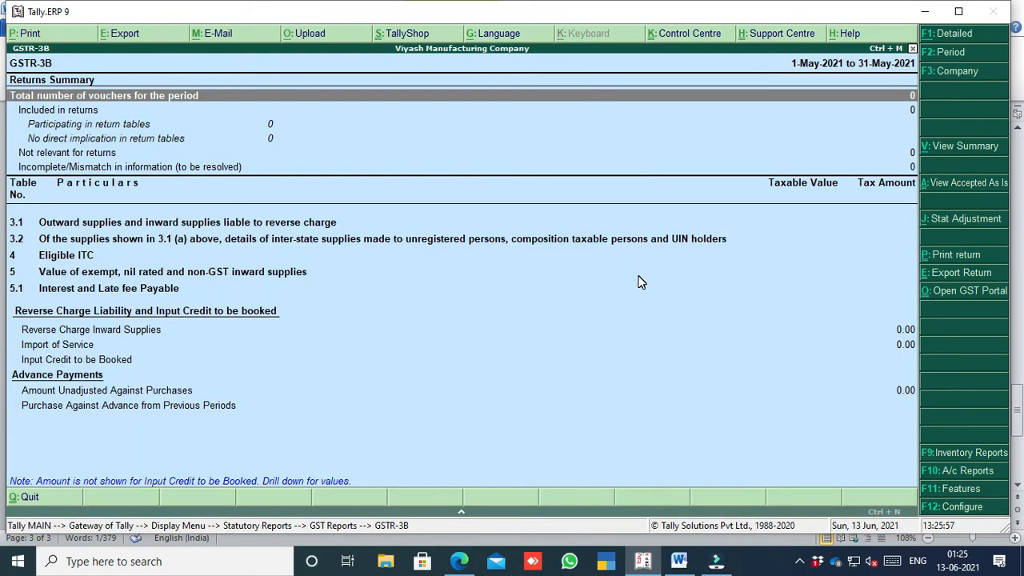
pyautogui.press('F2')
pyautogui.write('1-7-21')
pyautogui.press('Return')
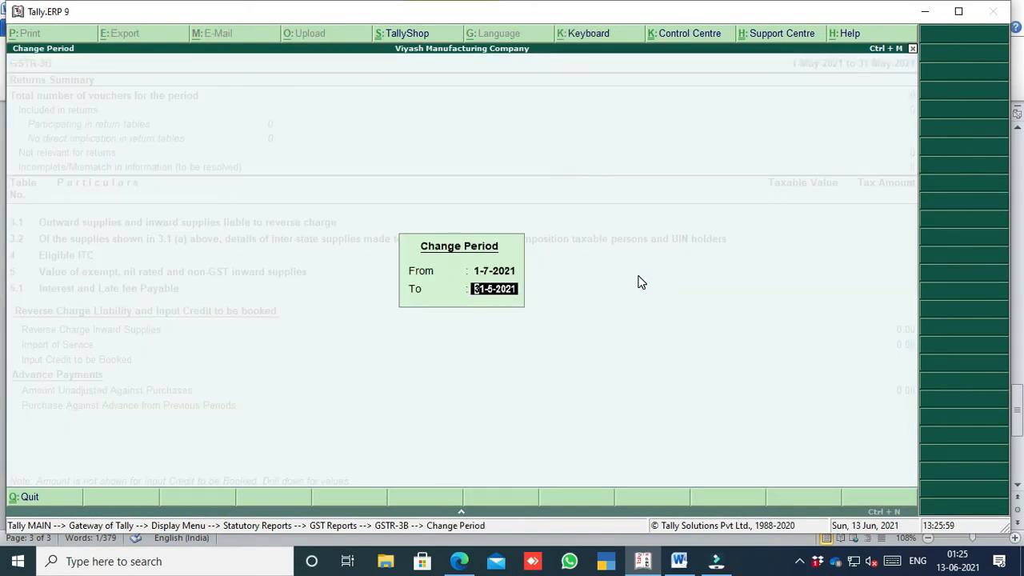
pyautogui.press('BackSpace')
pyautogui.write('1-6-21')
pyautogui.press('Return')
pyautogui.press('Return')
# Step: Look up the Outstanding report shortcut in Word, leave GSTR-3B, and open Outstandings under Statements of Accounts in Tally.ERP 9
pyautogui.click(676, 562)
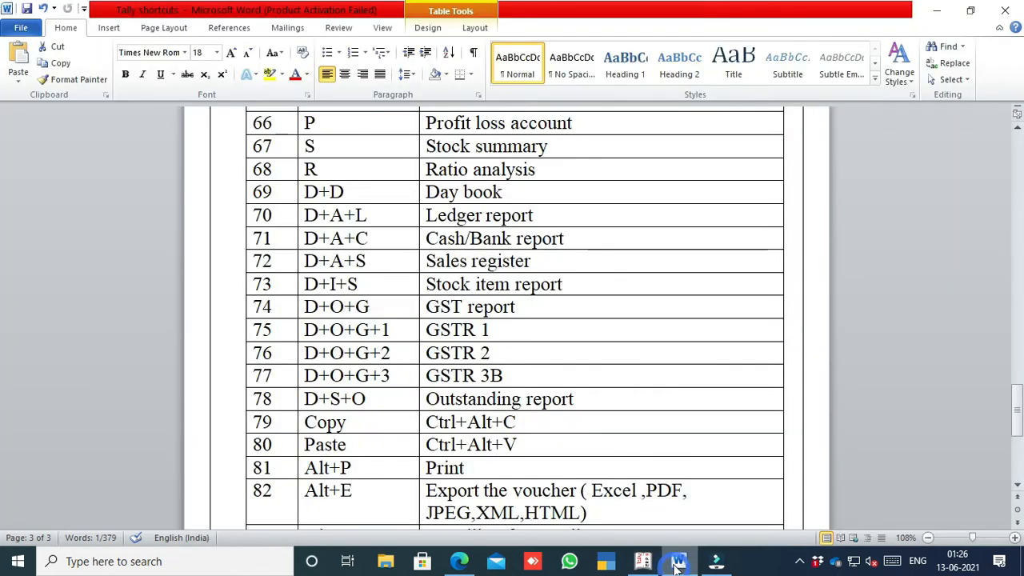
pyautogui.scroll(-2, 458, 334)
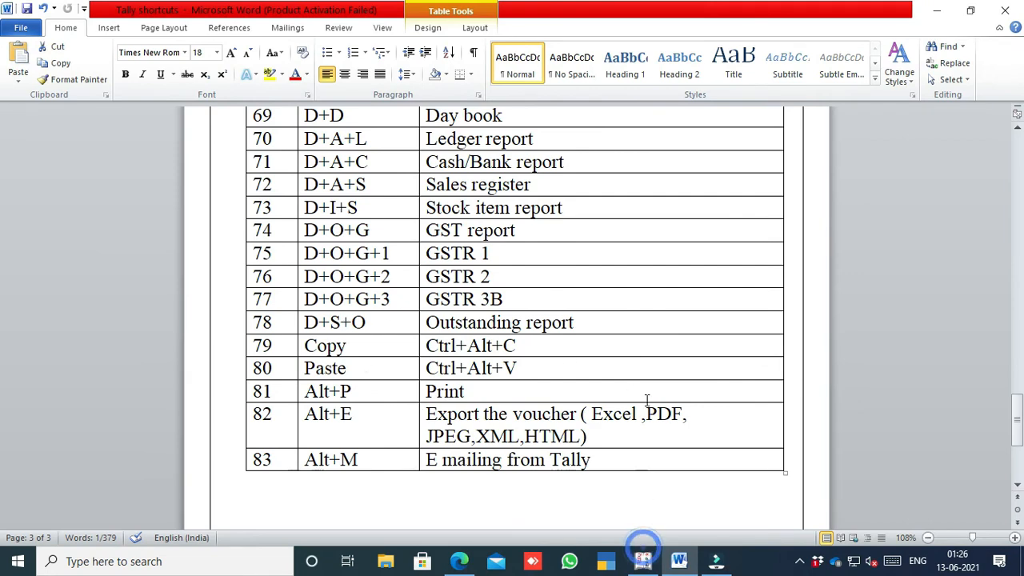
pyautogui.click(643, 560)
pyautogui.press('Escape')
pyautogui.press('Escape')
pyautogui.press('Escape')
pyautogui.press('Escape')
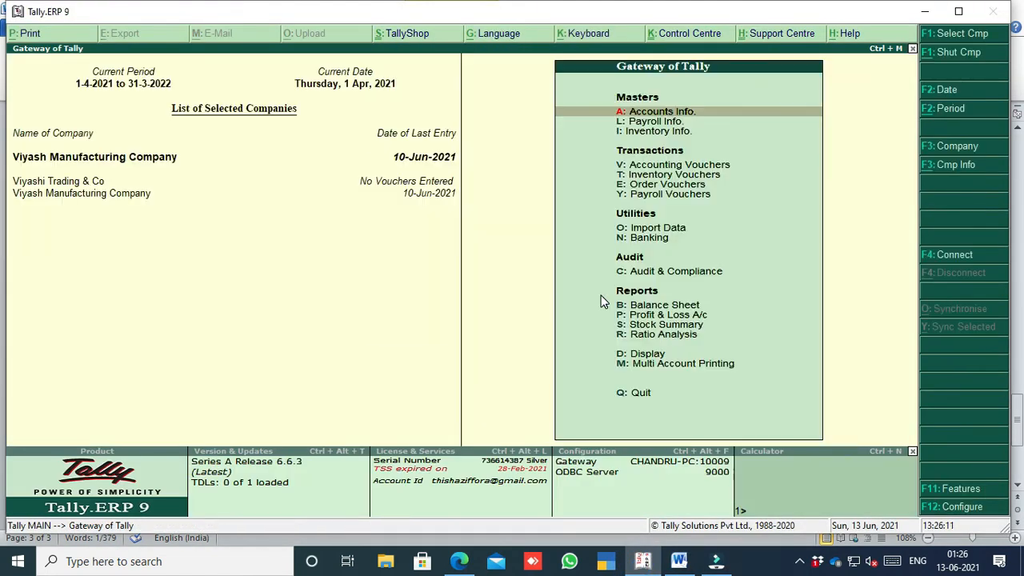
pyautogui.press('d')
pyautogui.press('s')
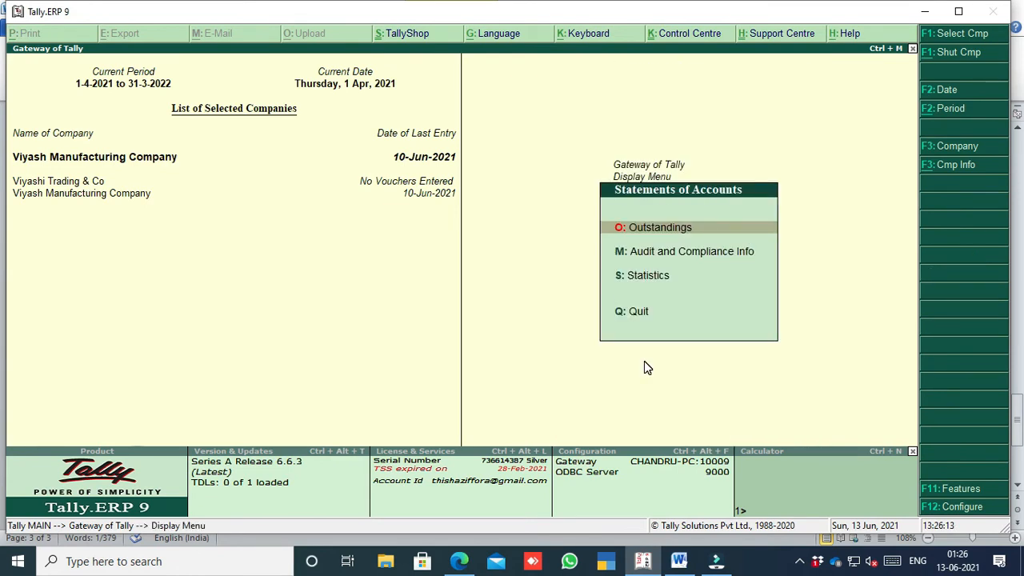
pyautogui.press('o')
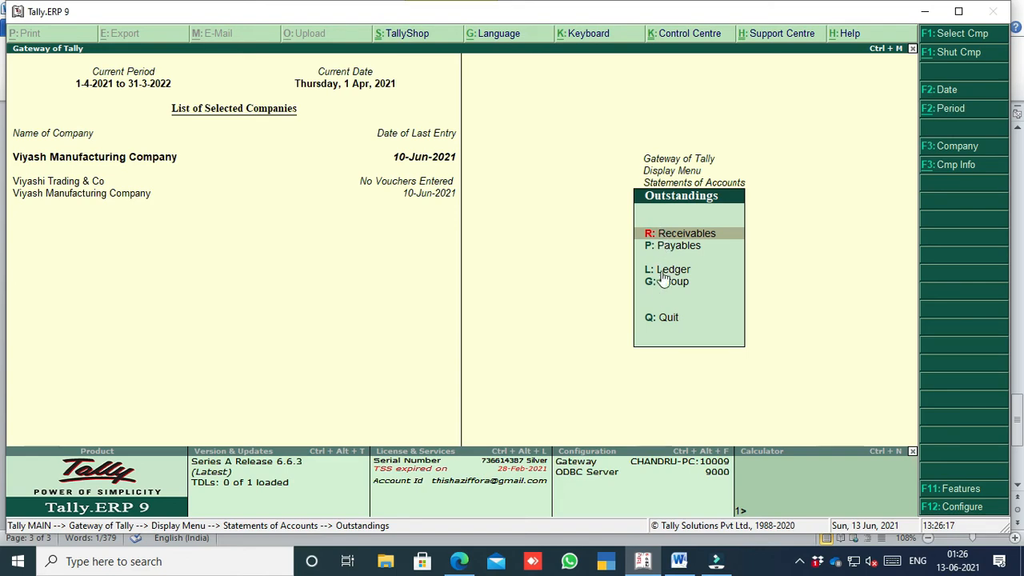
# Step: Switch to Word and copy the text "Ctrl+Alt+C" from the Copy row of the shortcut table
pyautogui.click(678, 561)
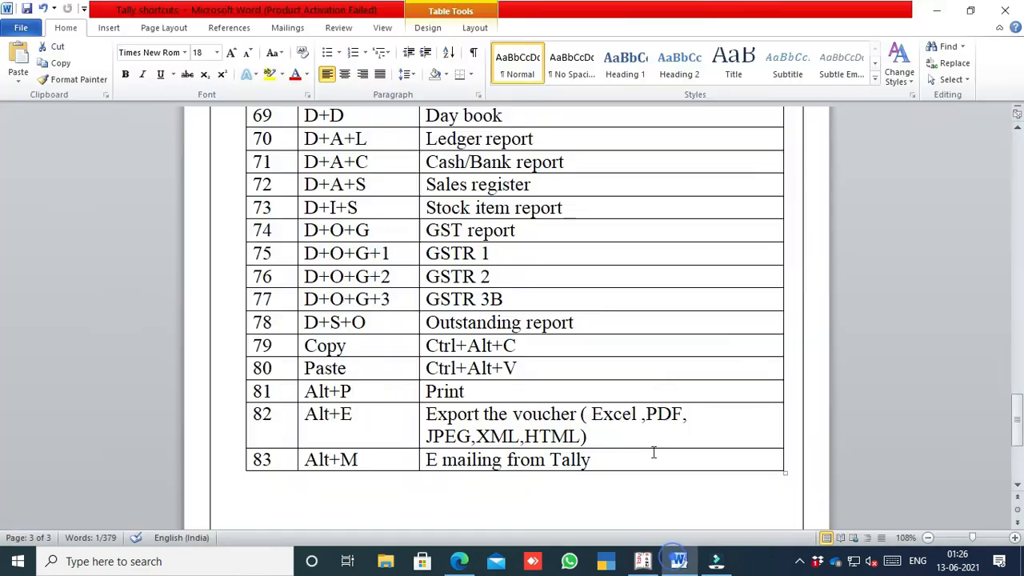
pyautogui.scroll(-1, 524, 400)
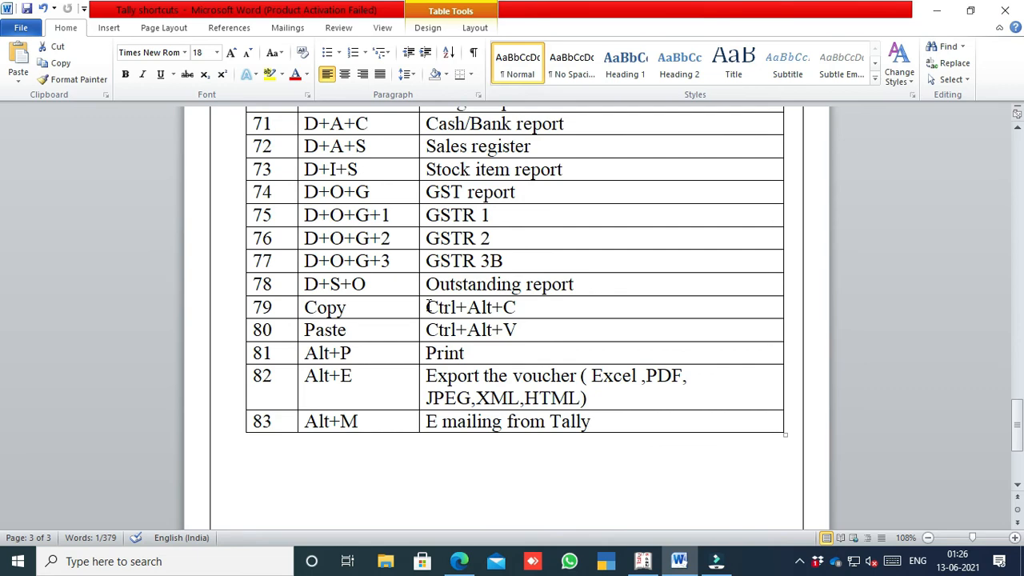
pyautogui.moveTo(429, 306); pyautogui.dragTo(513, 307)
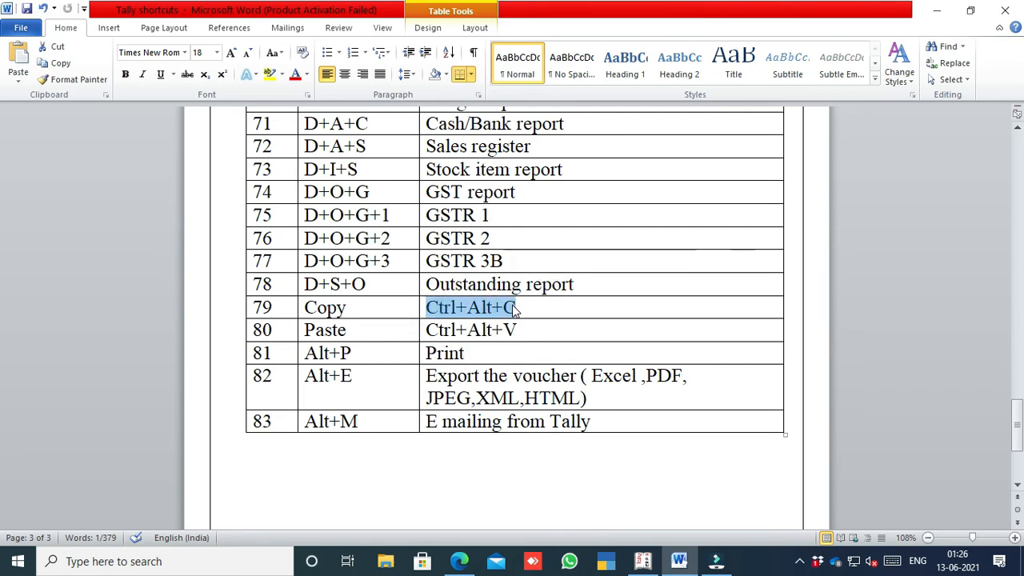
pyautogui.rightClick(512, 305)
pyautogui.click(564, 216)
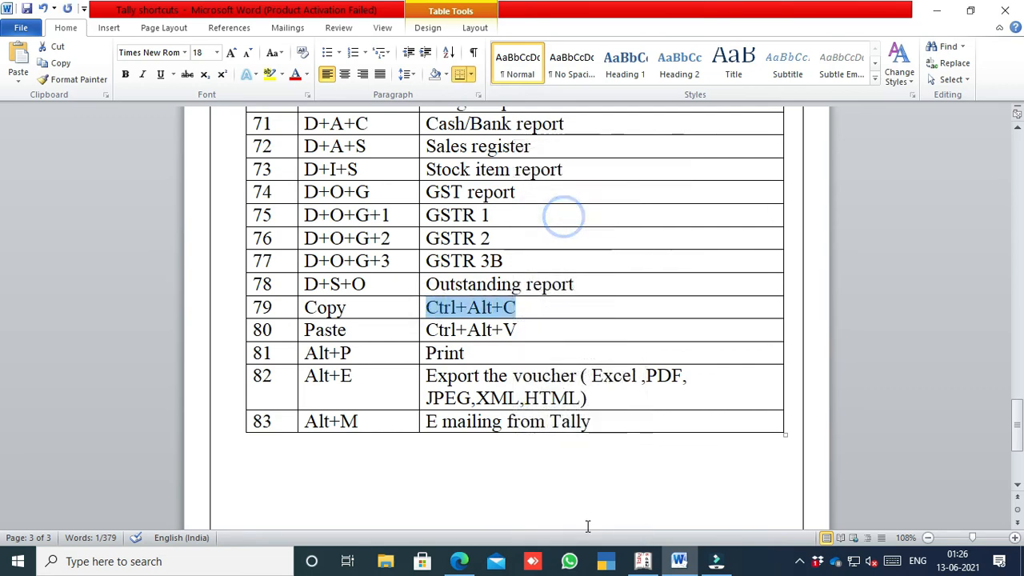
# Step: Open Ledger Creation under Accounts Info. in Tally.ERP 9 and paste "Ctrl+Alt+C" as the ledger name
pyautogui.click(642, 560)
pyautogui.press('Escape')
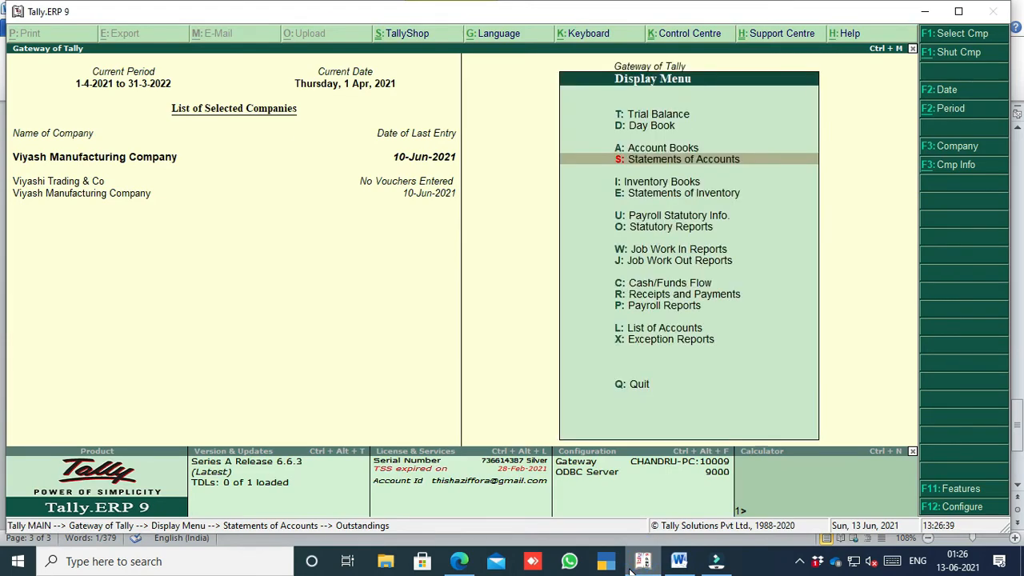
pyautogui.press('Escape')
pyautogui.press('Escape')
pyautogui.press('n')
pyautogui.press('a')
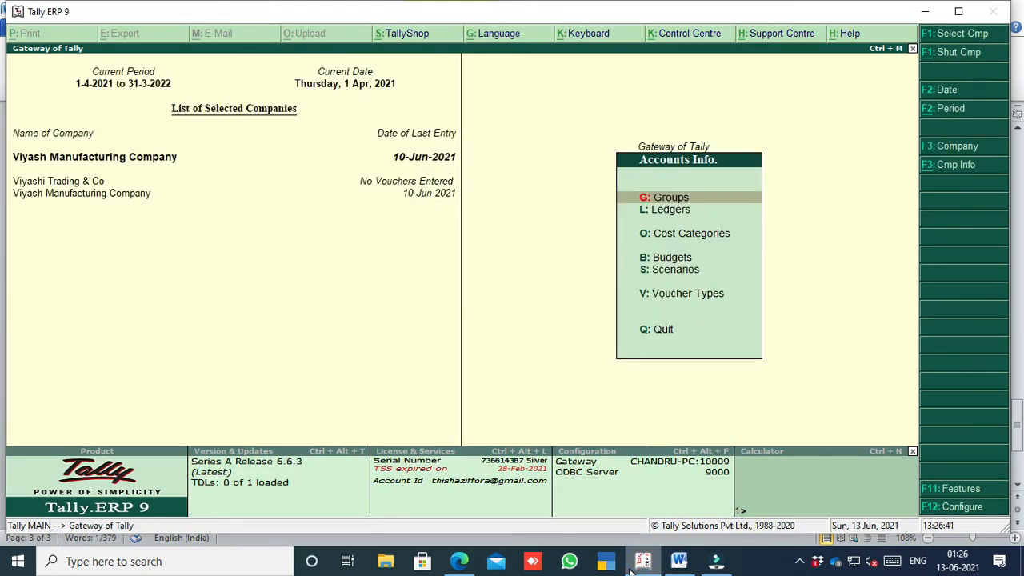
pyautogui.write('lc')
pyautogui.write('Ctrl+Alt+C')
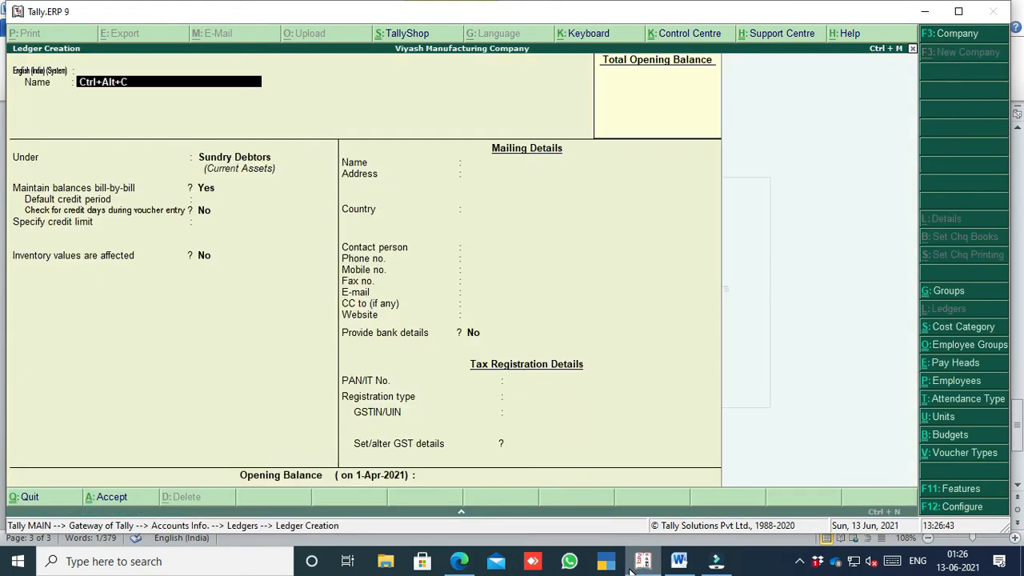
pyautogui.press('Return')
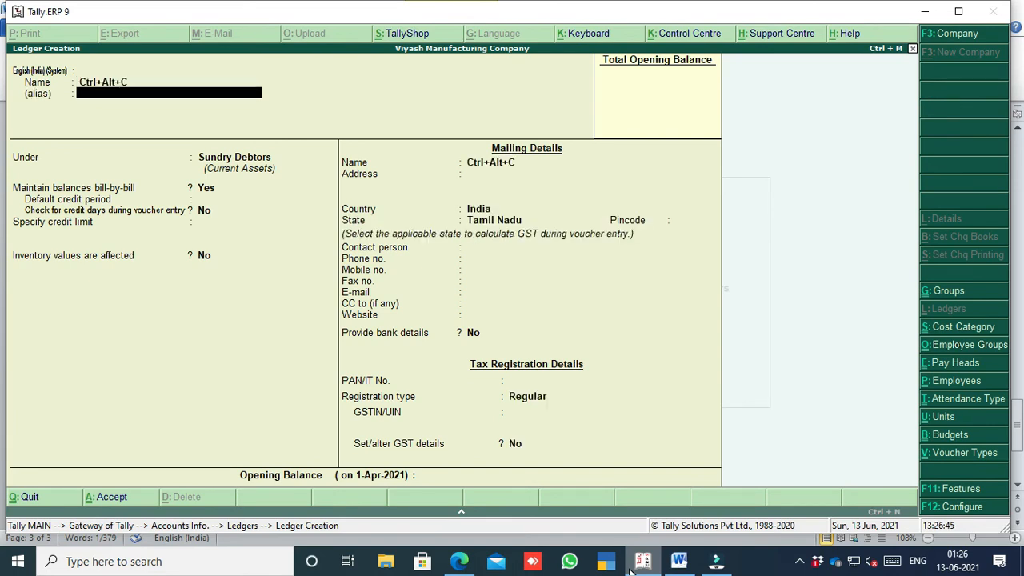
pyautogui.press('BackSpace')
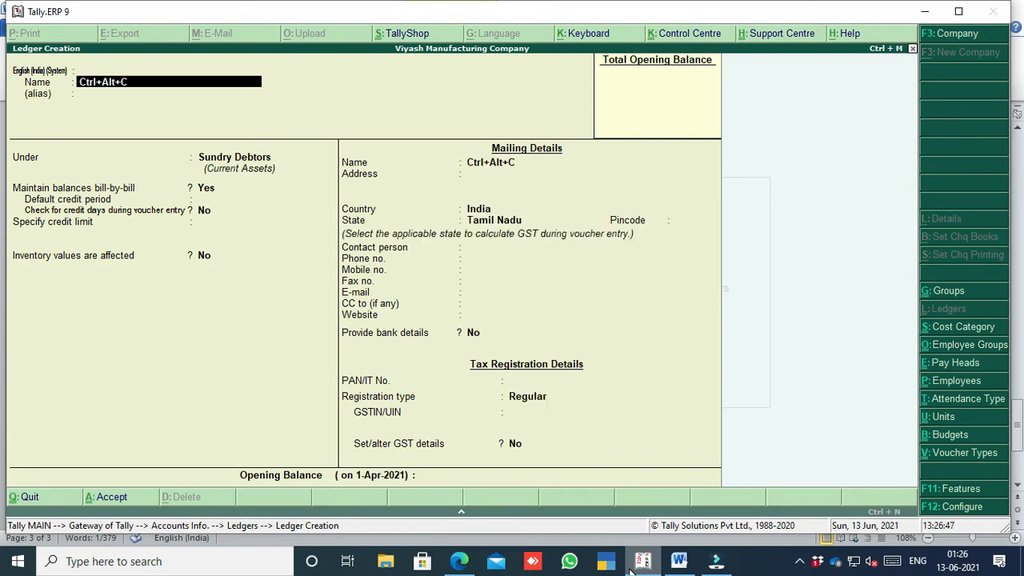
# Step: Review the Copy, Paste and Print shortcut rows in Word, comparing them with the ledger name in Tally.ERP 9
pyautogui.click(678, 561)
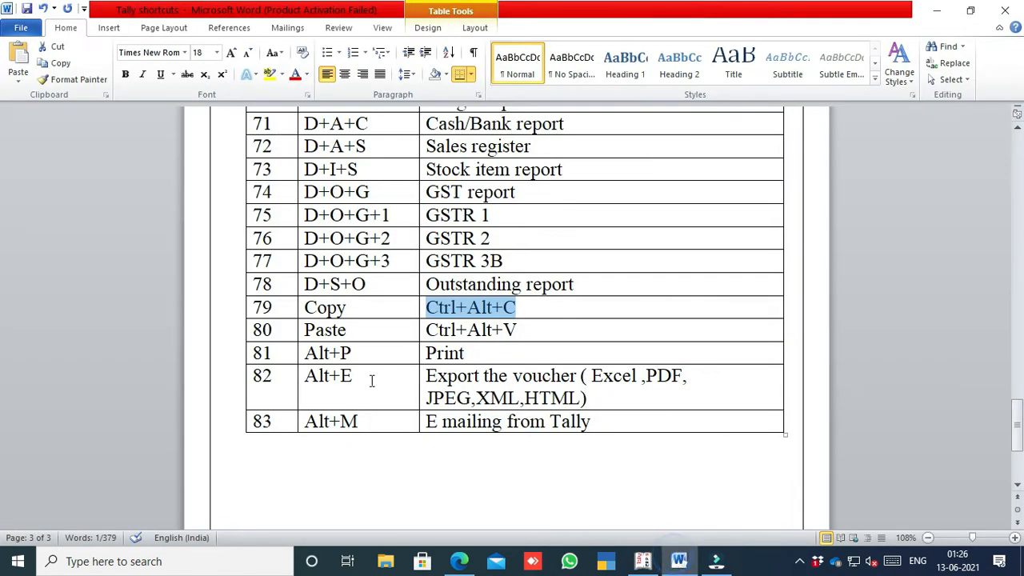
pyautogui.click(540, 307)
pyautogui.moveTo(539, 307); pyautogui.dragTo(436, 310)
pyautogui.press('Right')
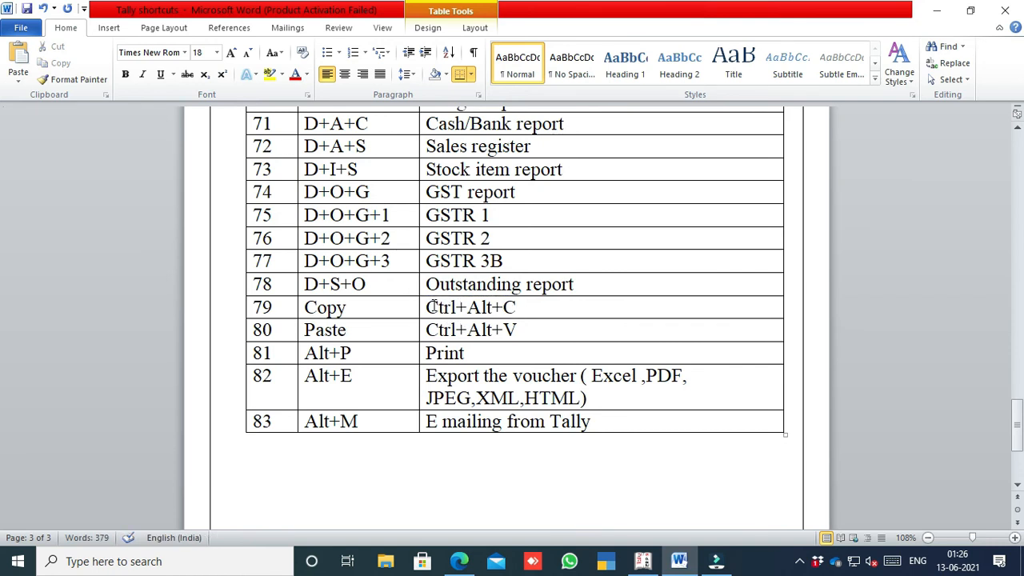
pyautogui.scroll(-1, 453, 318)
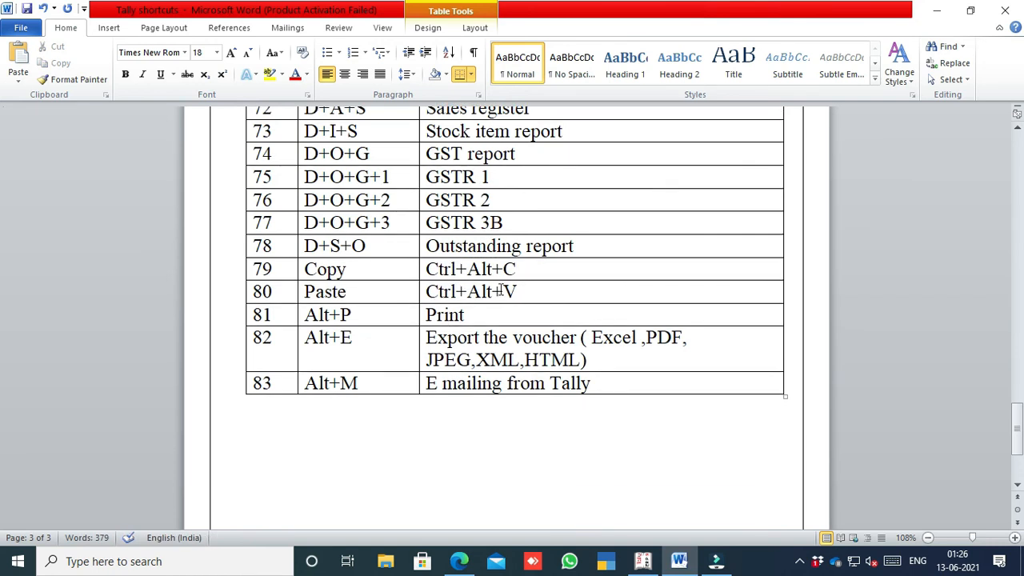
pyautogui.click(642, 561)
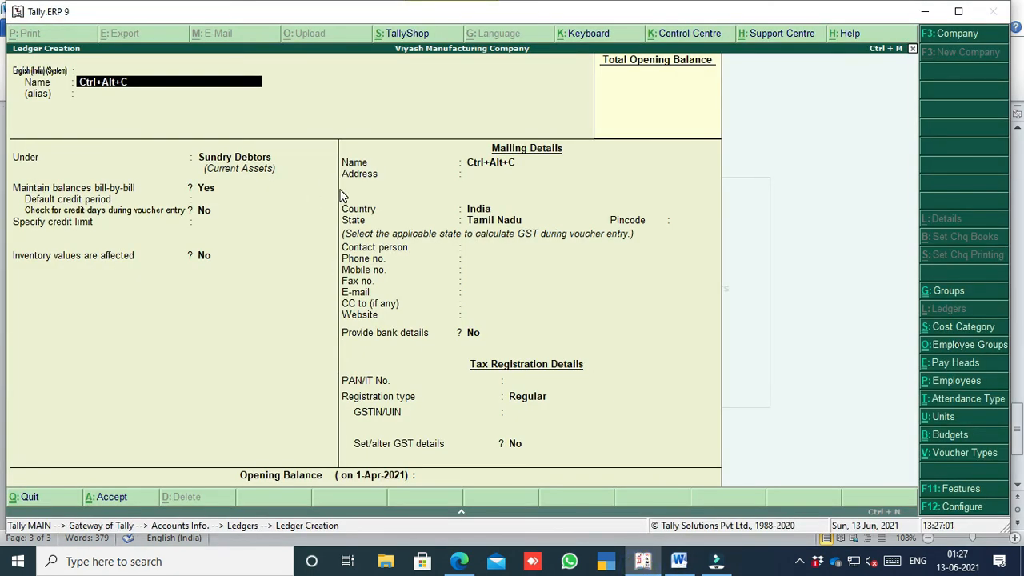
pyautogui.click(678, 561)
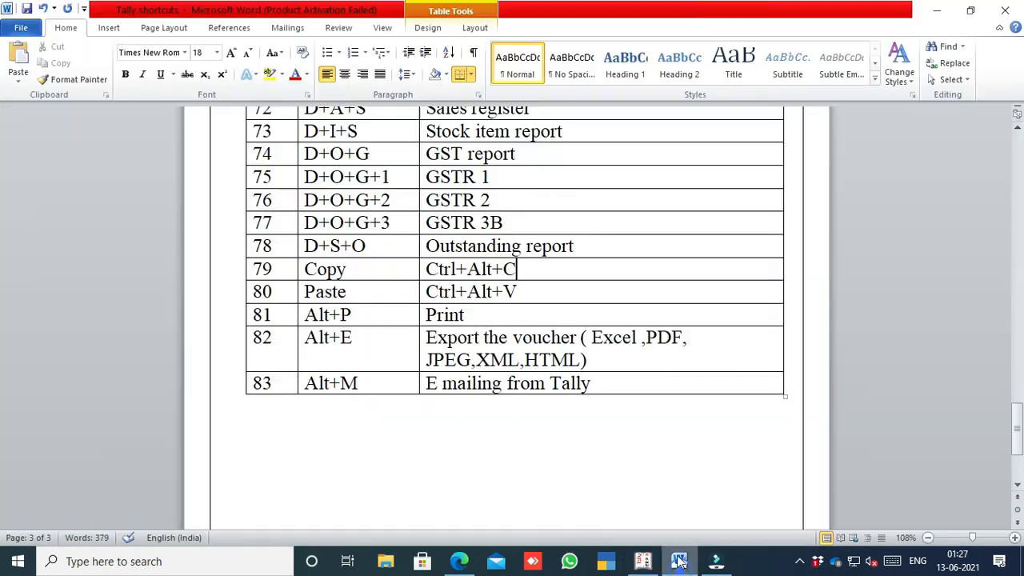
pyautogui.scroll(-1, 438, 279)
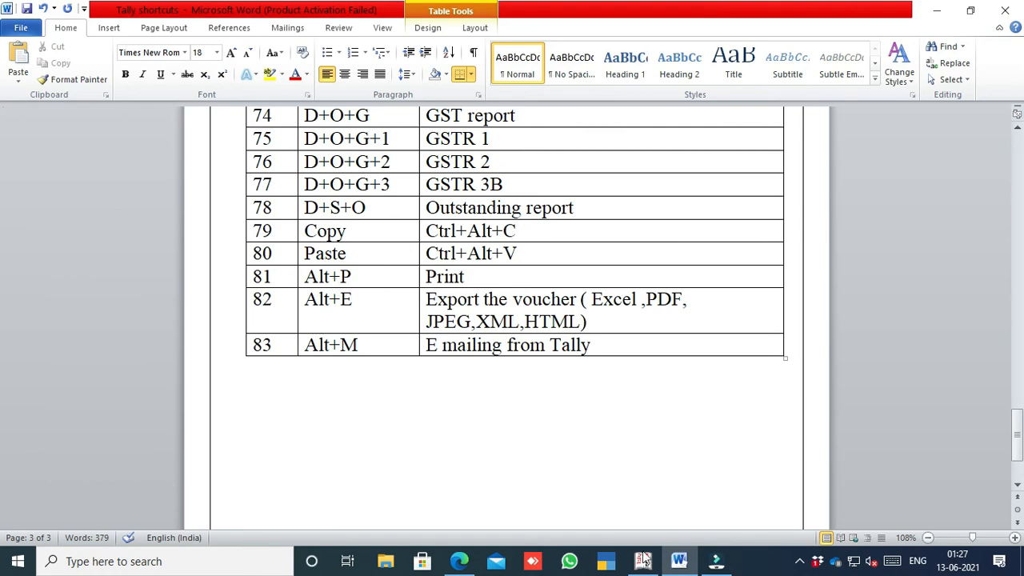
# Step: Discard the unsaved ledger in Tally.ERP 9 and return to the Gateway of Tally without quitting
pyautogui.click(643, 560)
pyautogui.press('Escape')
pyautogui.press('Escape')
pyautogui.press('Return')
pyautogui.press('Escape')
pyautogui.press('Escape')
pyautogui.press('Escape')
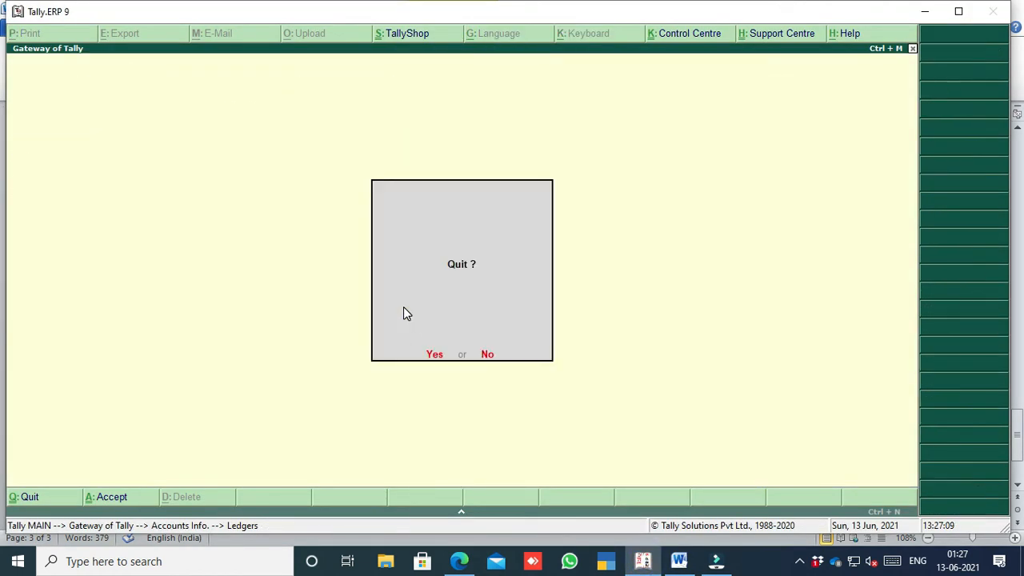
pyautogui.press('n')
pyautogui.press('d')
pyautogui.press('Return')
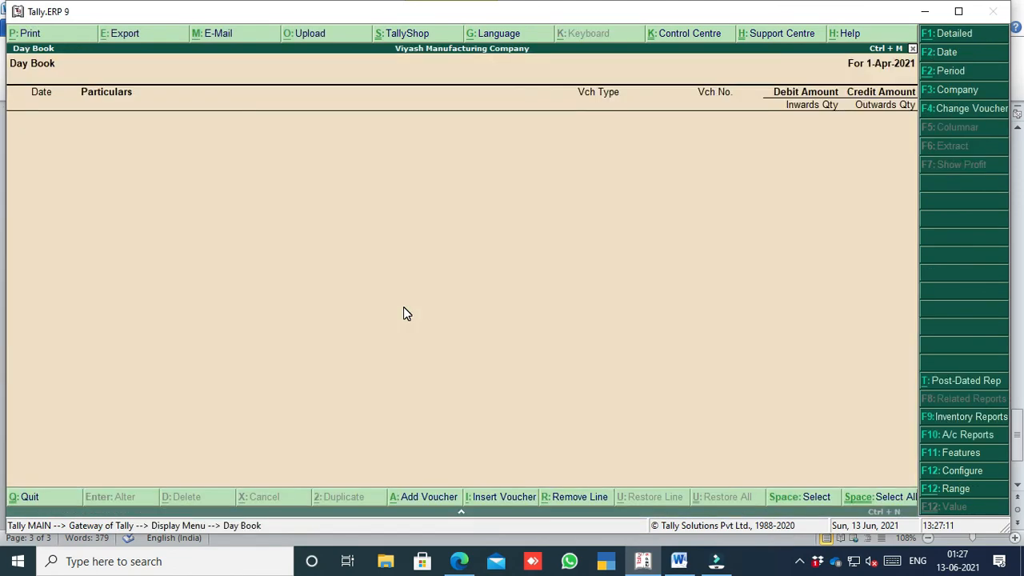
pyautogui.hotkey('alt', 'F2')
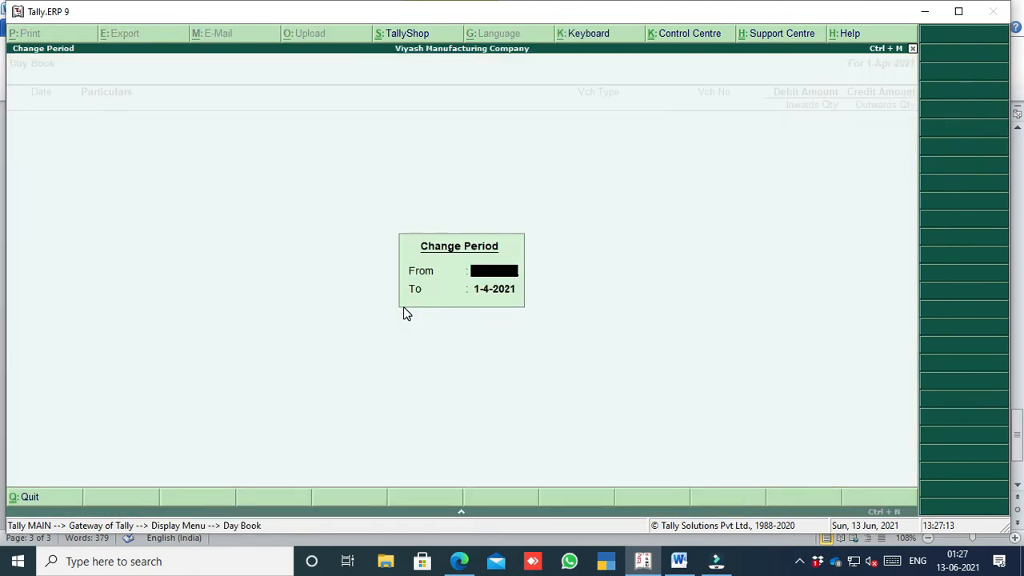
pyautogui.press('Escape')
pyautogui.press('Escape')
pyautogui.press('Escape')
pyautogui.press('Escape')
pyautogui.press('Escape')
# Step: Open sales voucher No. 1 dated 2-Apr-2021 from the April vouchers of the Sales Register
pyautogui.press('d')
pyautogui.press('a')
pyautogui.press('s')
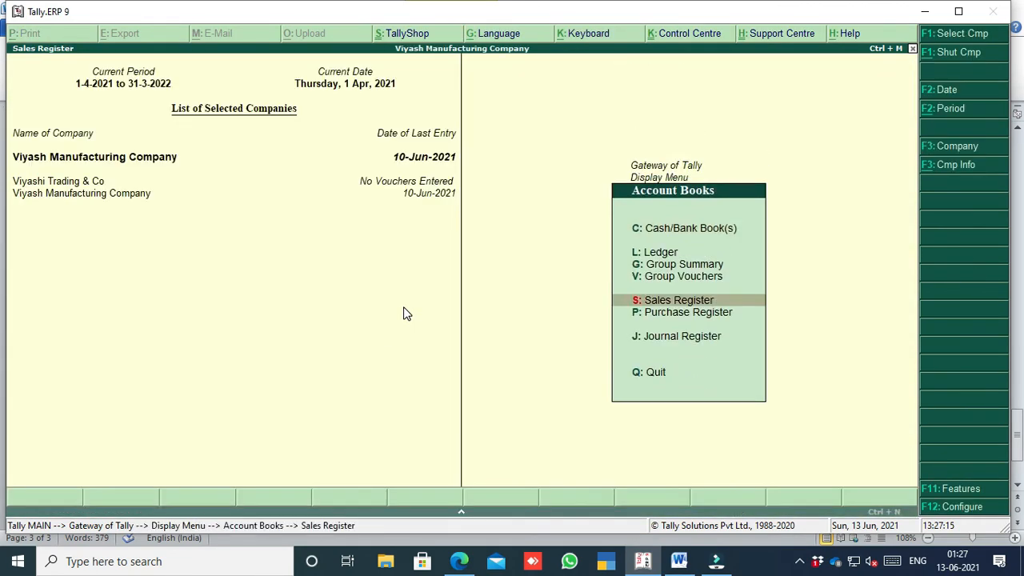
pyautogui.press('Up')
pyautogui.press('Up')
pyautogui.press('Return')
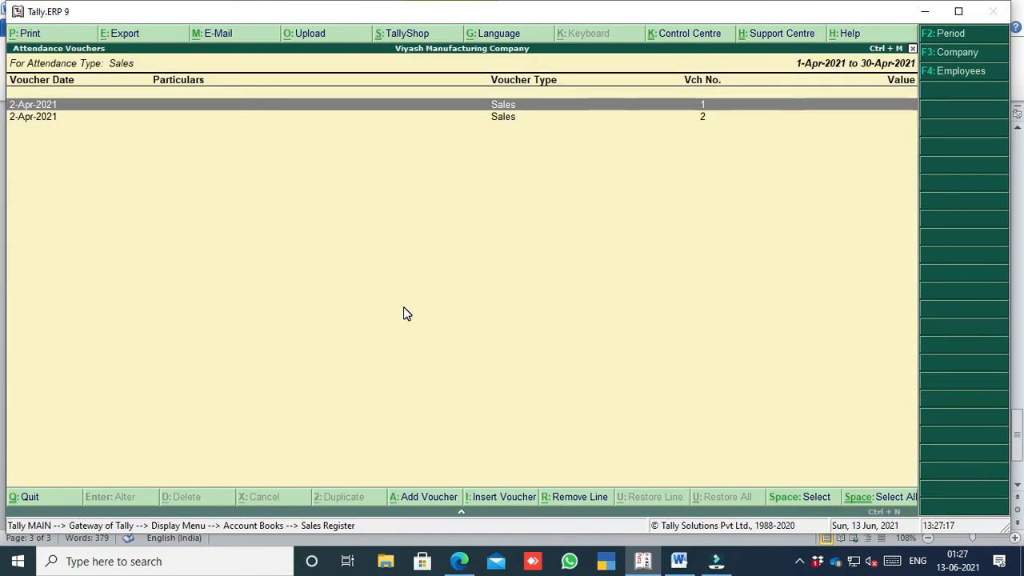
pyautogui.press('Return')
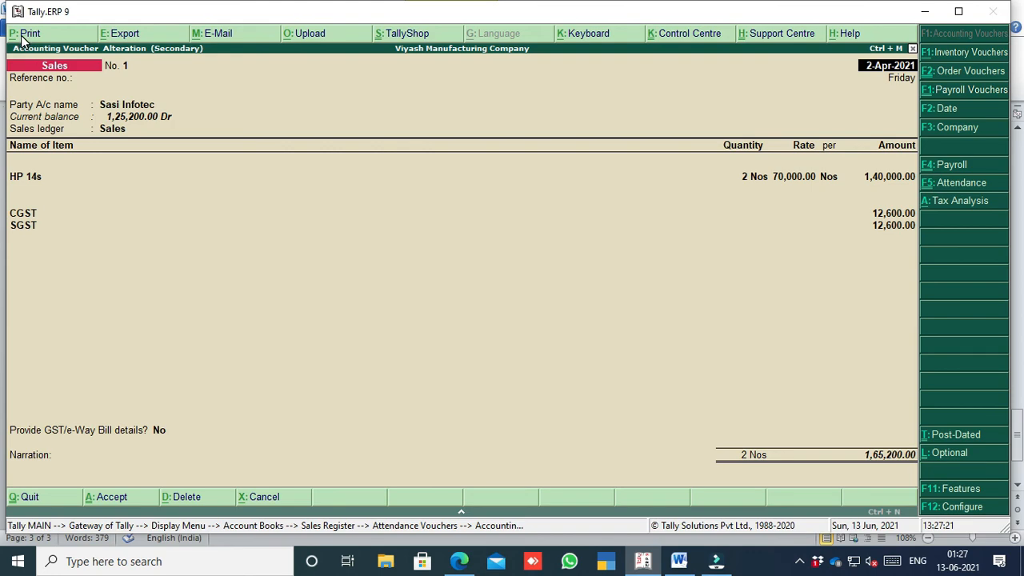
# Step: Preview the voucher's Tax Invoice printout, then close the preview and the voucher
pyautogui.click(24, 35)
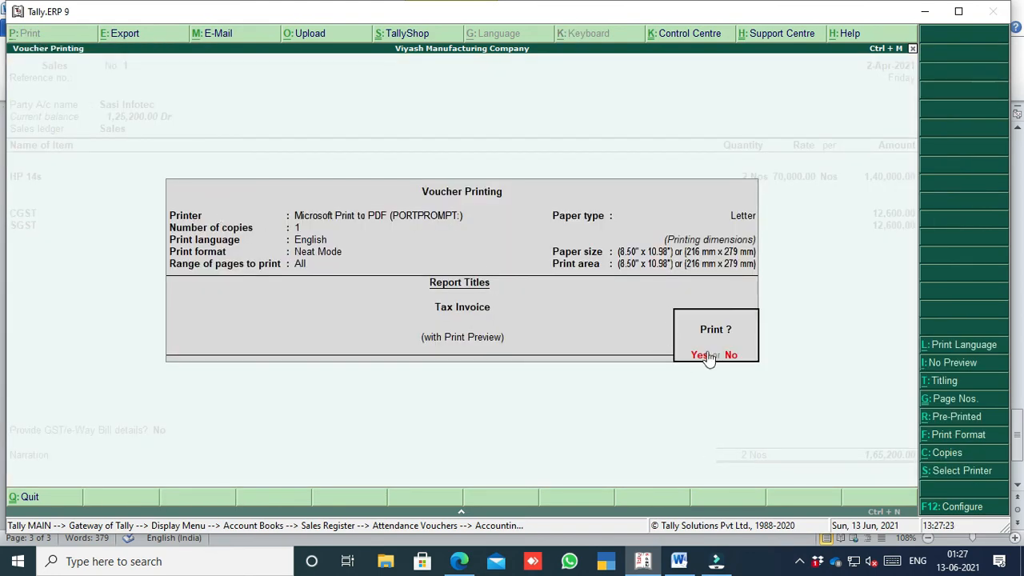
pyautogui.click(696, 356)
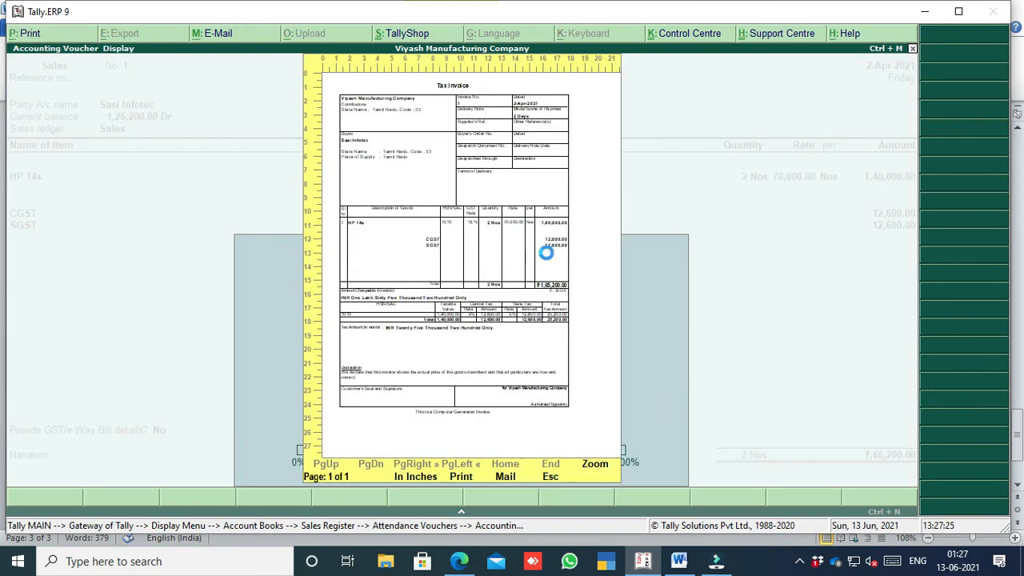
pyautogui.press('Escape')
pyautogui.press('Escape')
pyautogui.press('y')
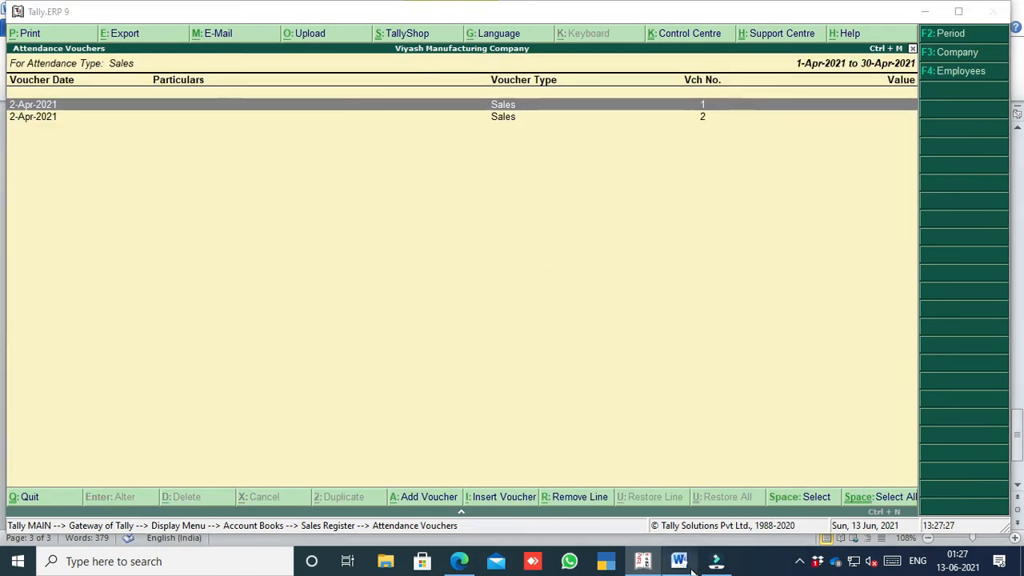
# Step: Check the Export shortcut in Word, open the export settings for the sales voucher list in Tally.ERP 9, and set the format to PDF
pyautogui.hotkey('alt', 'Tab')
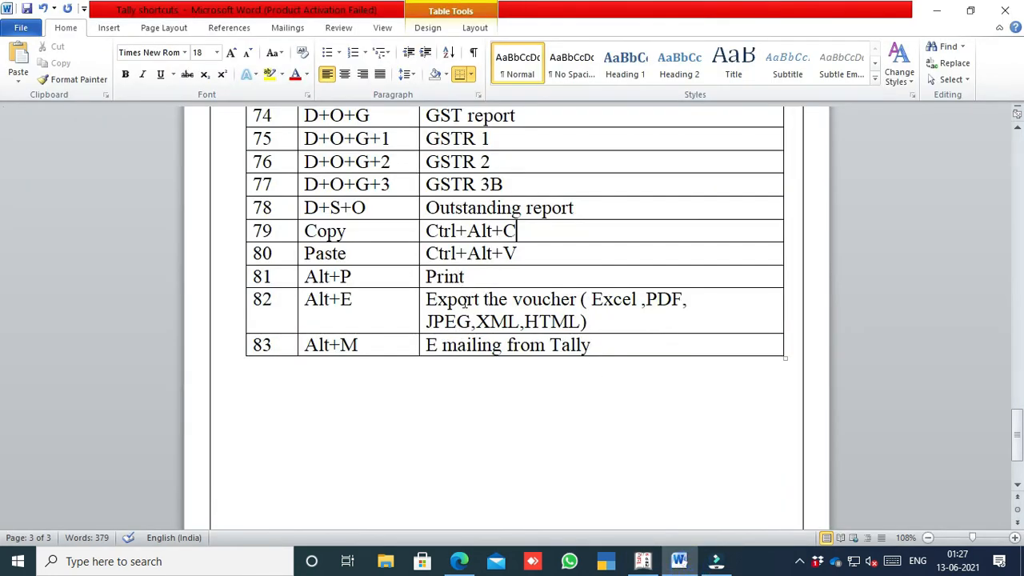
pyautogui.click(642, 561)
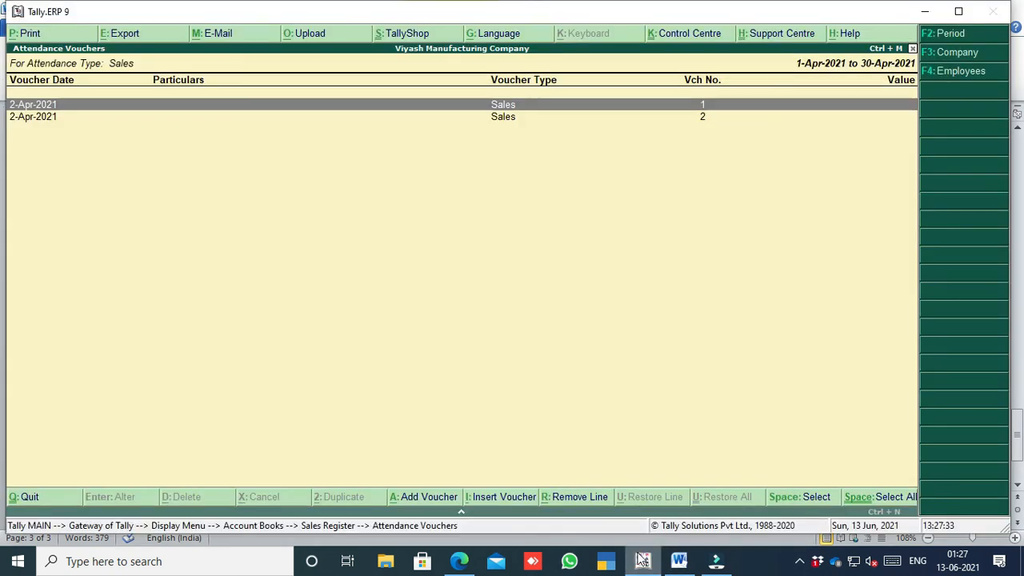
pyautogui.click(131, 36)
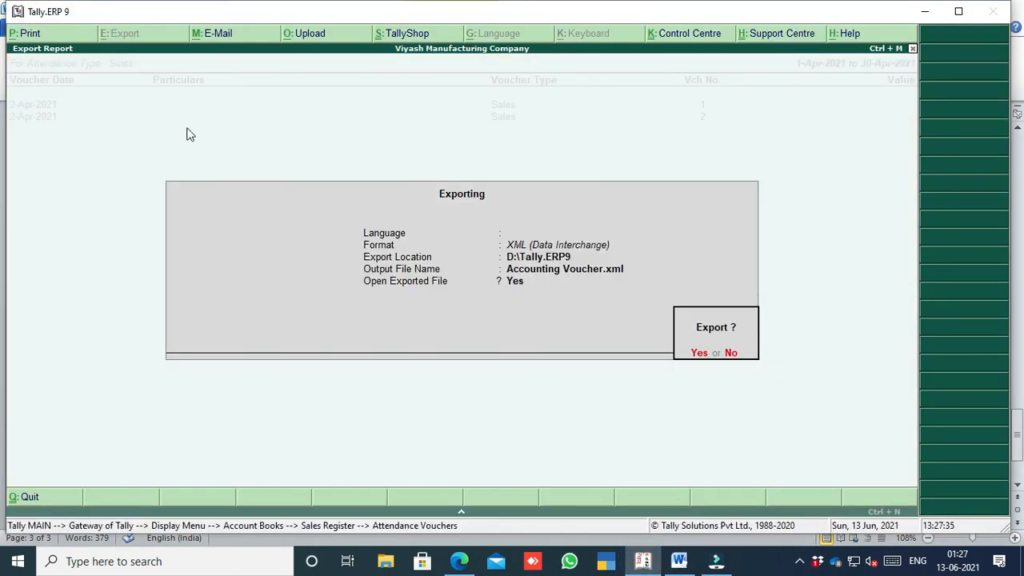
pyautogui.press('BackSpace')
pyautogui.press('Return')
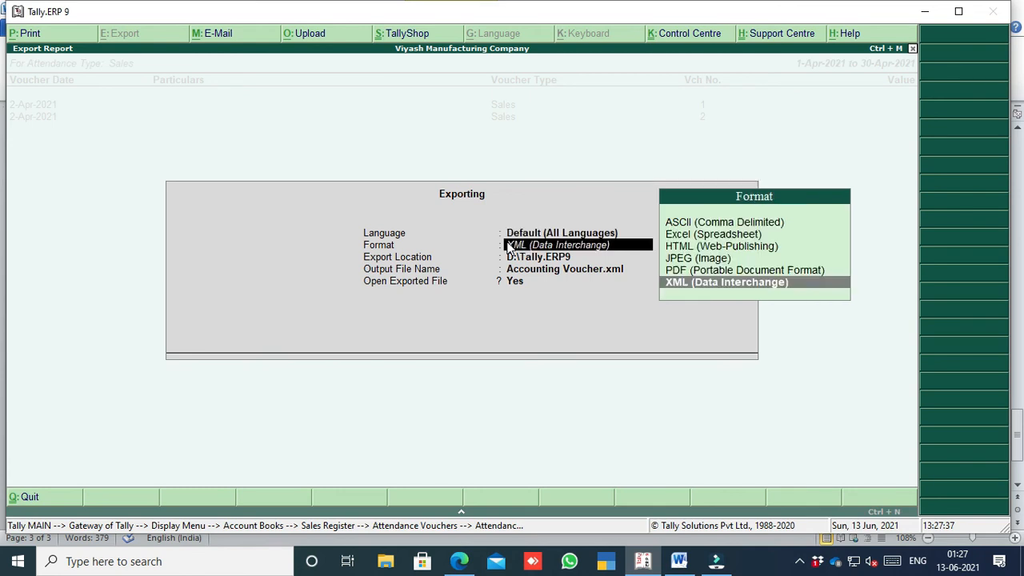
pyautogui.press('Up')
pyautogui.press('Up')
pyautogui.press('Up')
pyautogui.press('Up')
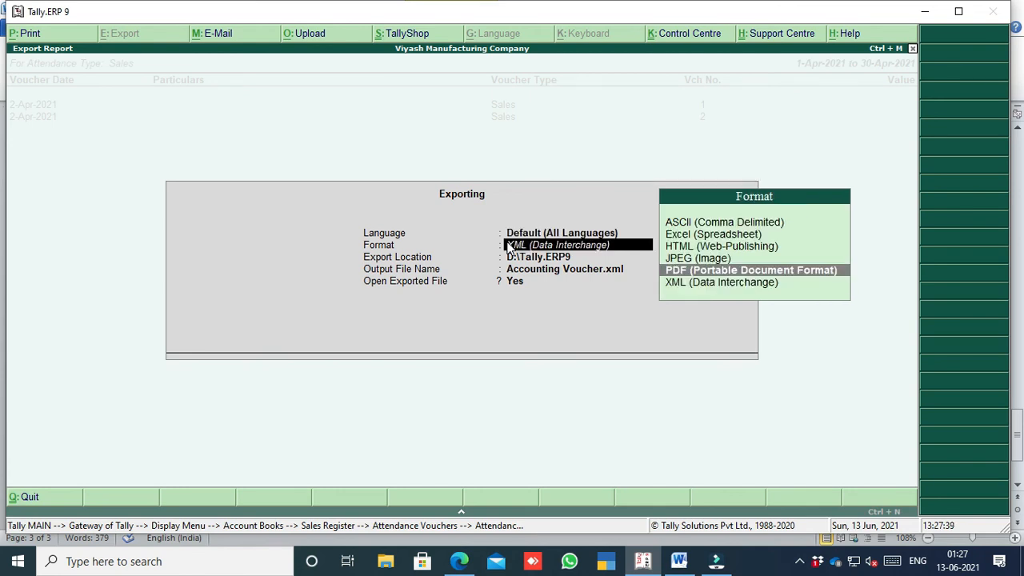
pyautogui.press('Down')
pyautogui.press('Down')
pyautogui.press('Down')
pyautogui.press('Return')
pyautogui.press('Return')
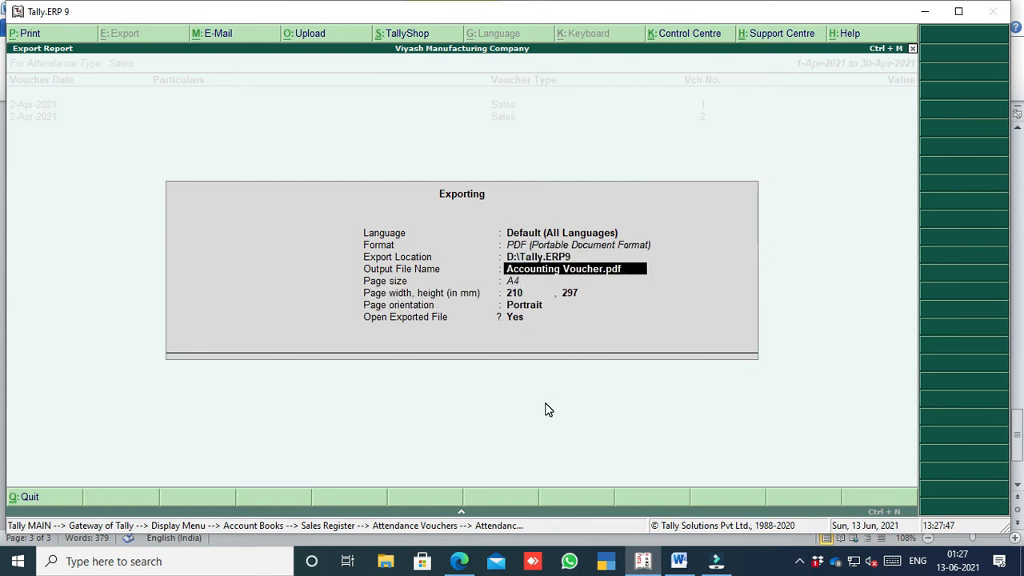
# Step: Accept the export to D:\Tally.ERP9 as Accounting Voucher.pdf, with A4 portrait pages and the exported file set to open
pyautogui.press('Return')
pyautogui.press('Return')
pyautogui.press('Return')
pyautogui.press('Return')
pyautogui.press('Return')
pyautogui.press('Return')
pyautogui.press('Return')
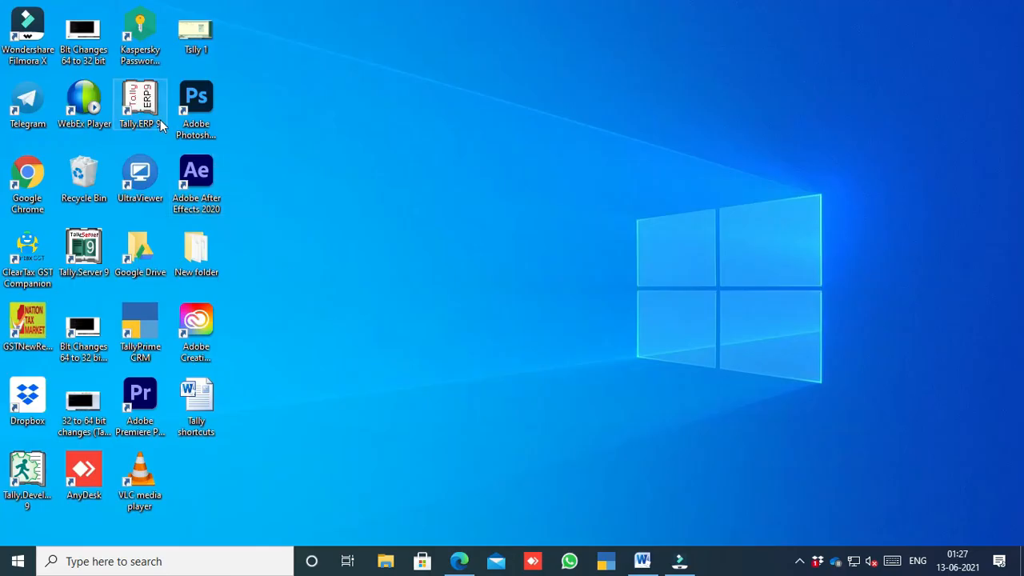
# Step: Relaunch Tally.ERP 9 from the desktop, minimise the Word document, and open the company selection list
pyautogui.doubleClick(148, 117)
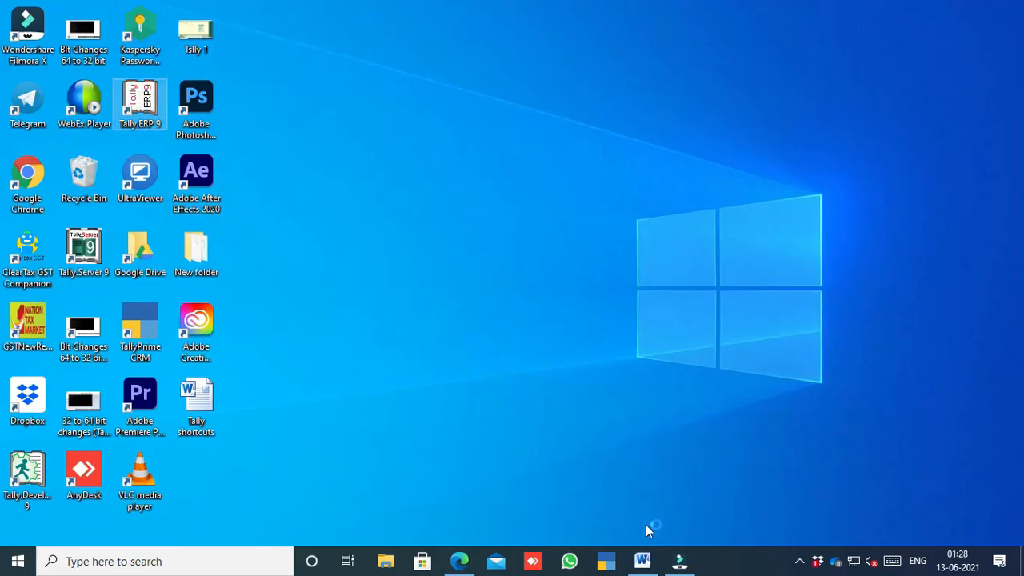
pyautogui.click(643, 561)
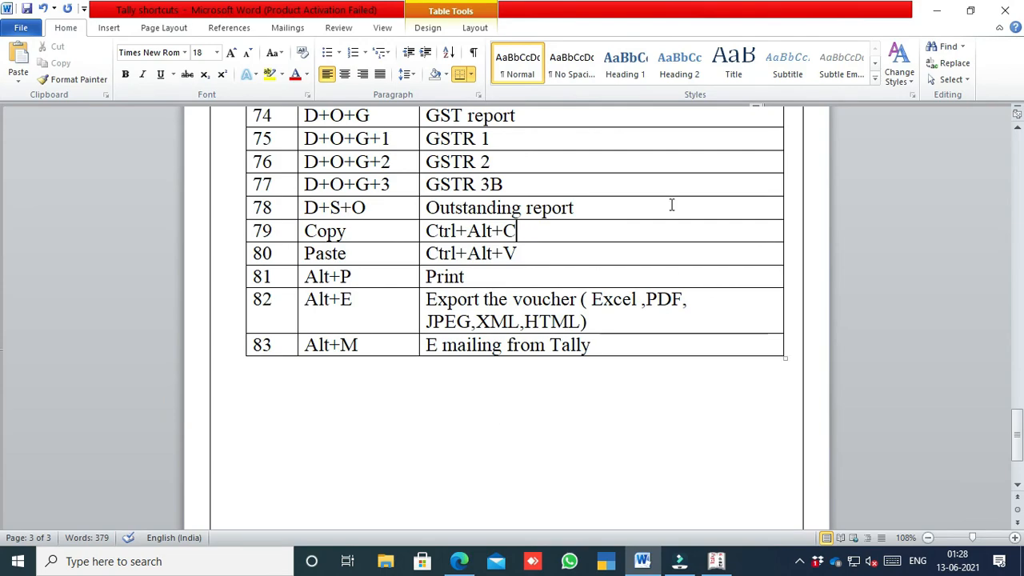
pyautogui.click(934, 12)
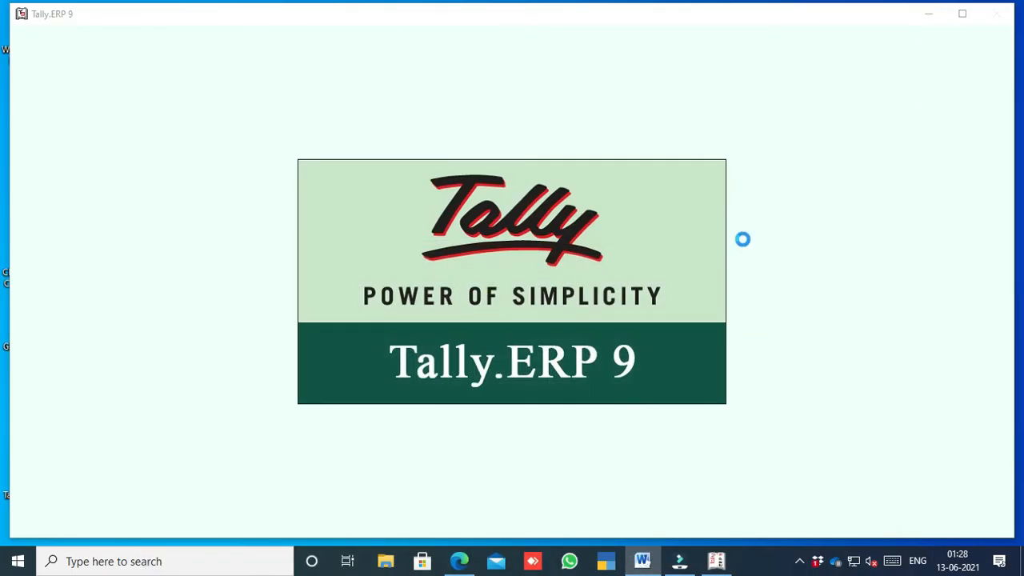
pyautogui.press('Return')
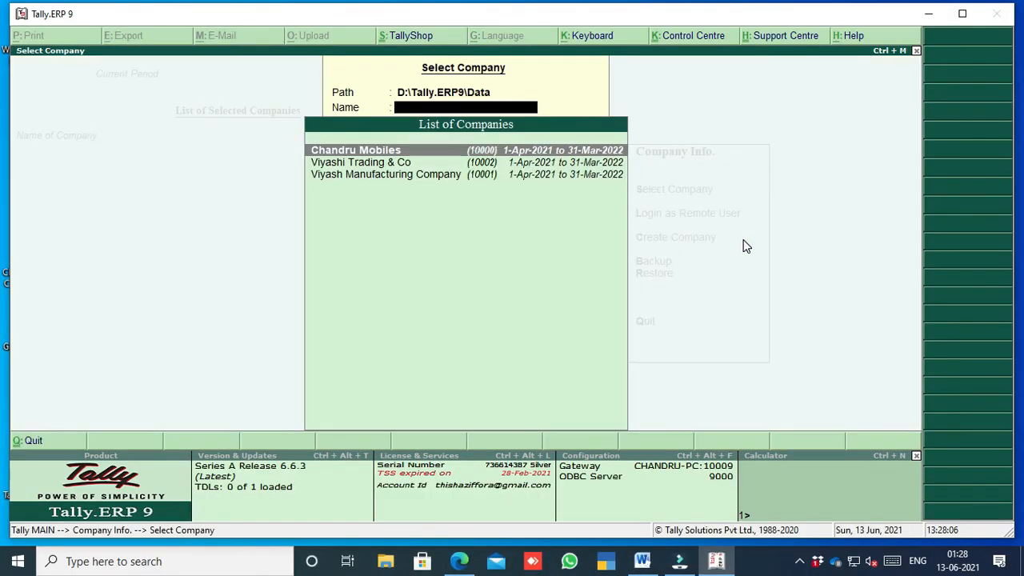
# Step: Load Viyash Manufacturing Company from the list of companies
pyautogui.press('Down')
pyautogui.press('Down')
pyautogui.press('Return')
pyautogui.press('Return')
pyautogui.press('Return')
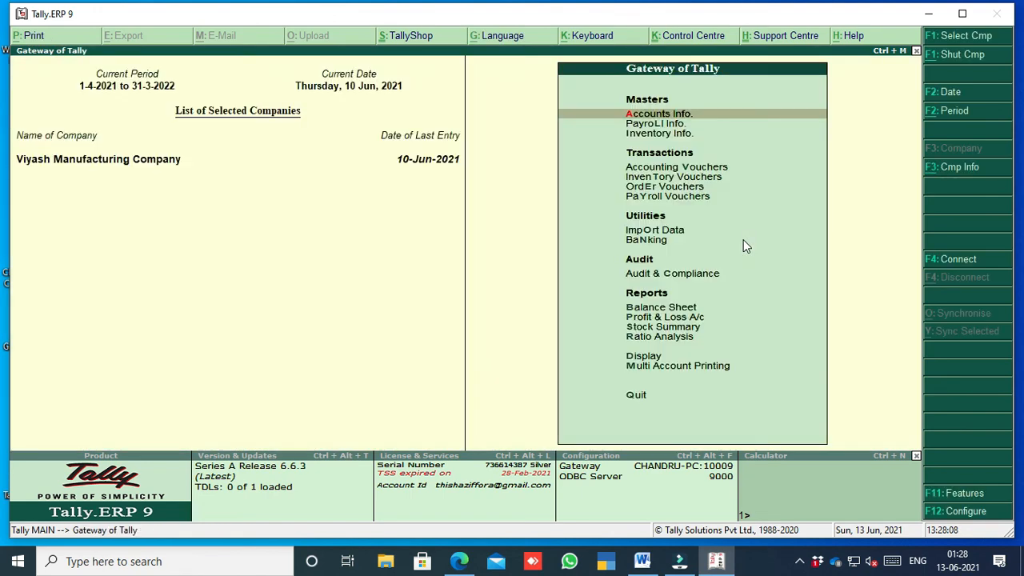
# Step: Check the shortcut list in Word, switch back to Tally.ERP 9, and open the Courier Charges payment voucher from the Day Book
pyautogui.click(642, 561)
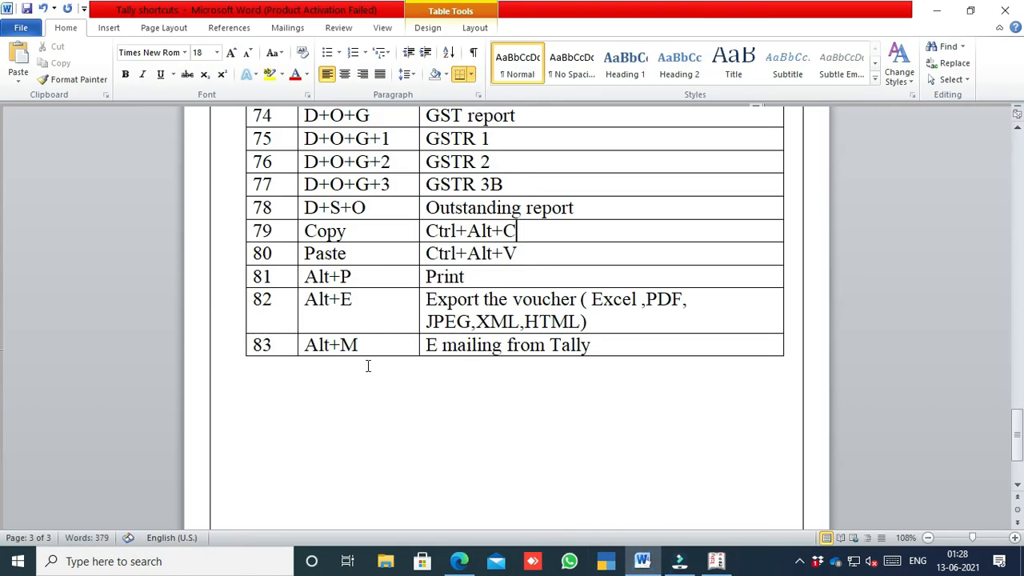
pyautogui.click(716, 560)
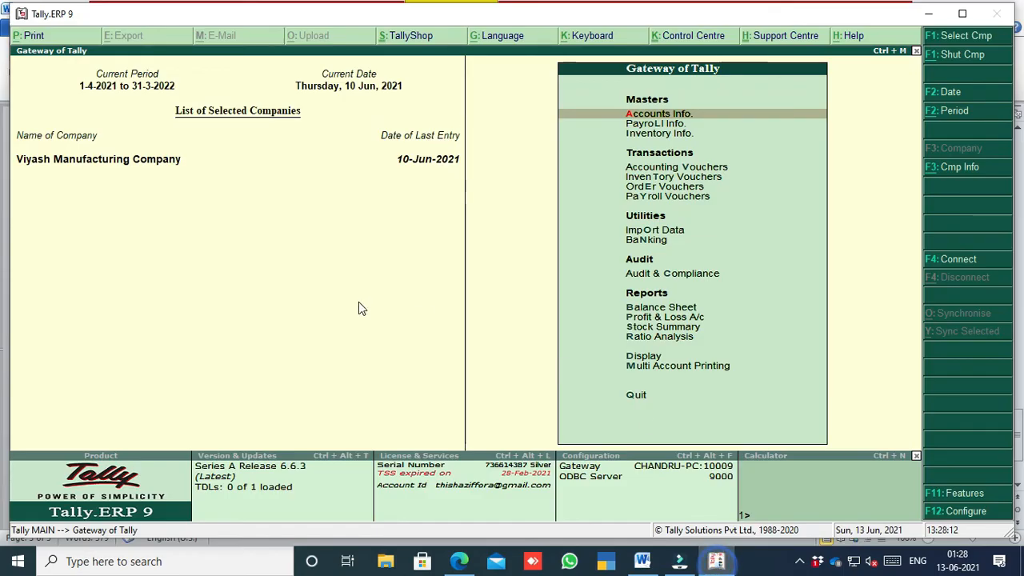
pyautogui.press('d')
pyautogui.press('a')
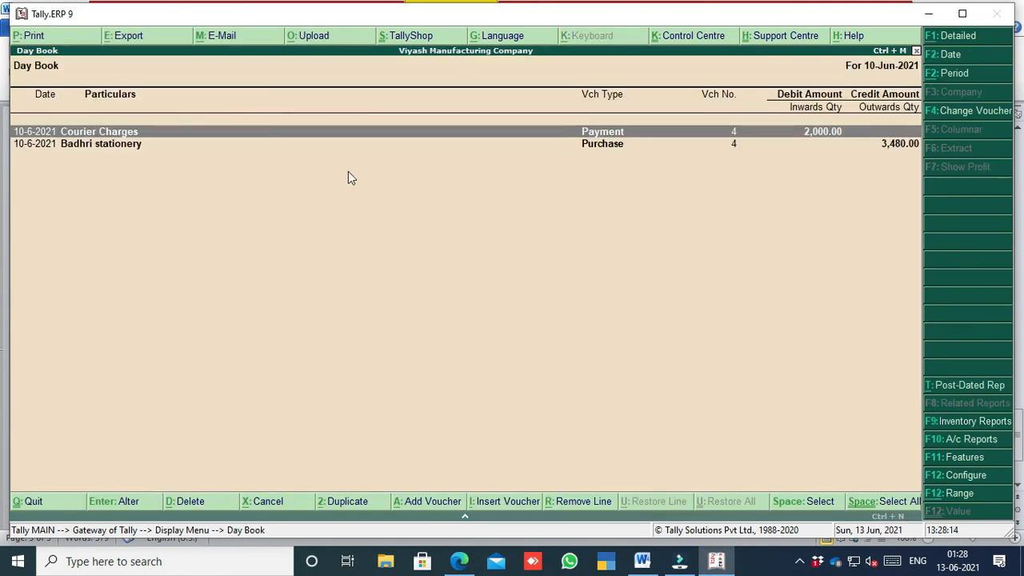
pyautogui.press('Return')
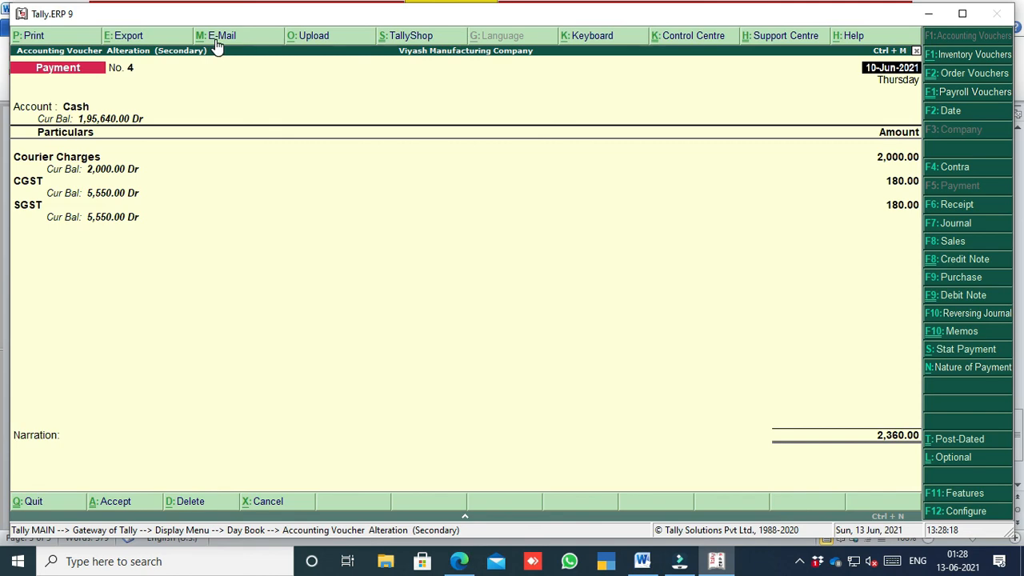
# Step: Check the e-mailing shortcut in Word, return to Tally.ERP 9, and open the e-mail settings for the payment voucher
pyautogui.click(642, 560)
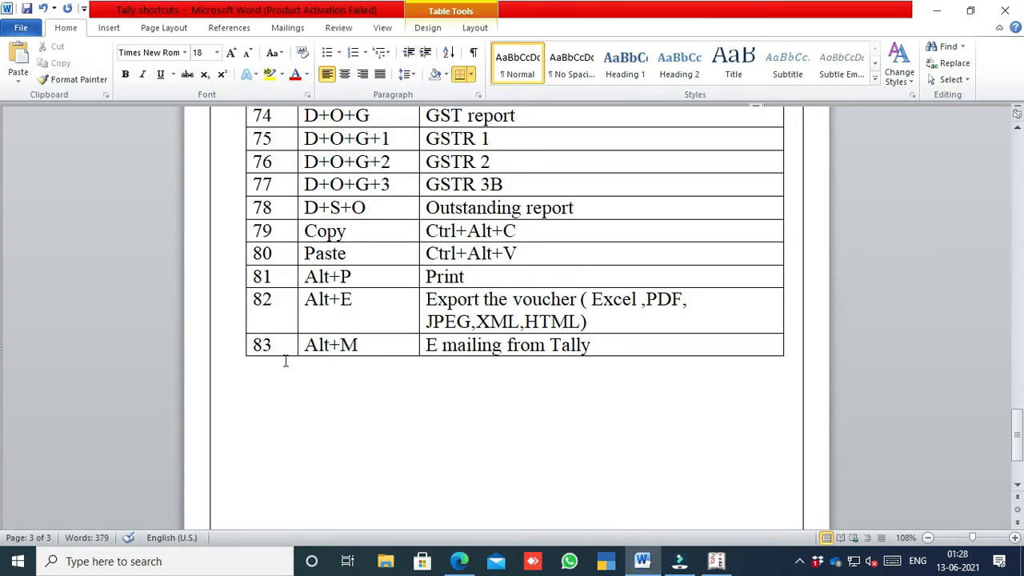
pyautogui.moveTo(307, 345); pyautogui.dragTo(340, 346)
pyautogui.hotkey('alt', 'Tab')
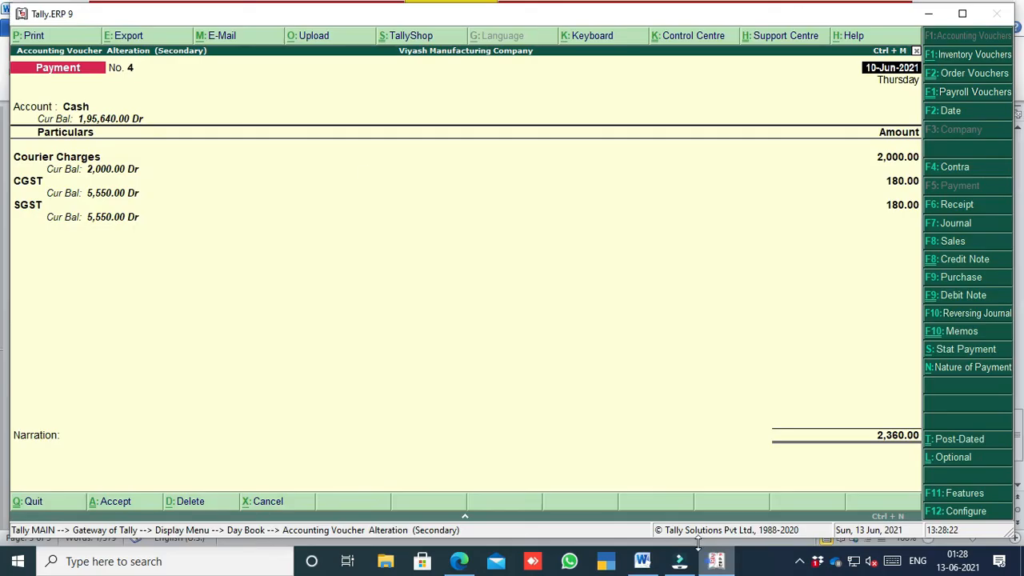
pyautogui.click(220, 36)
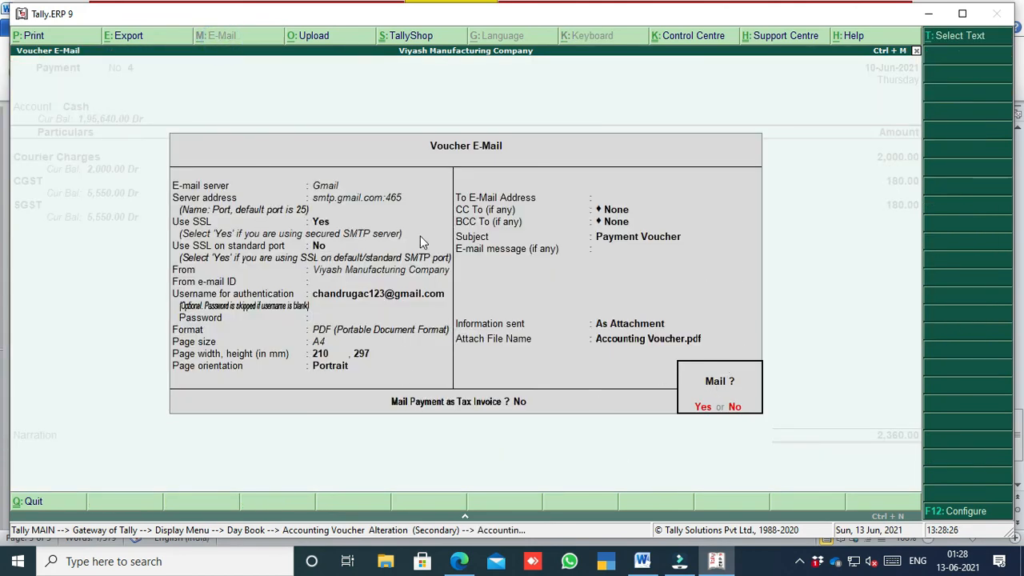
# Step: Decline mailing the voucher and close the voucher and Day Book to return to the Gateway of Tally
pyautogui.press('n')
pyautogui.press('Escape')
pyautogui.press('Escape')
pyautogui.press('Escape')
pyautogui.press('Escape')
pyautogui.press('Escape')
pyautogui.press('Escape')
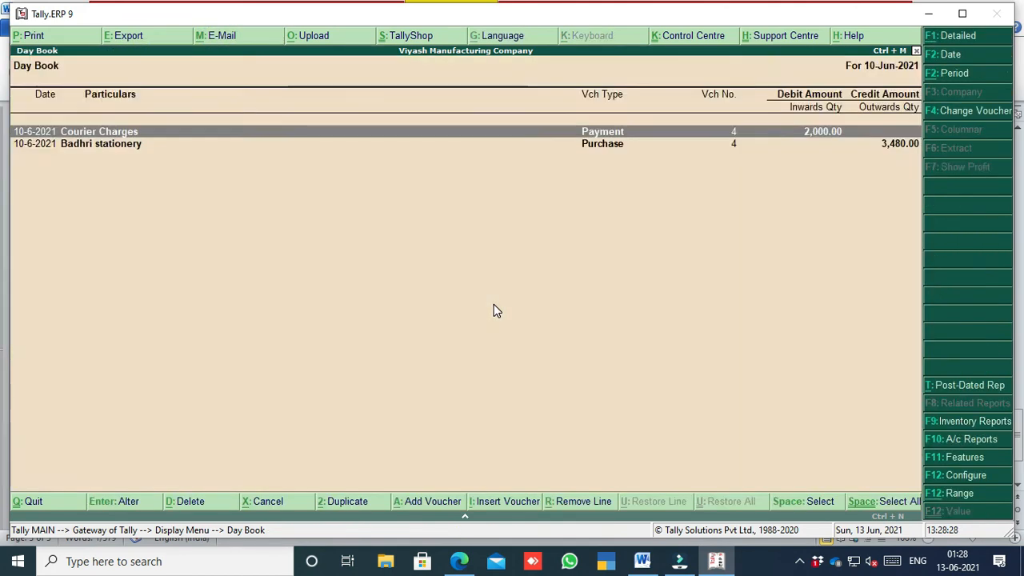
pyautogui.press('n')
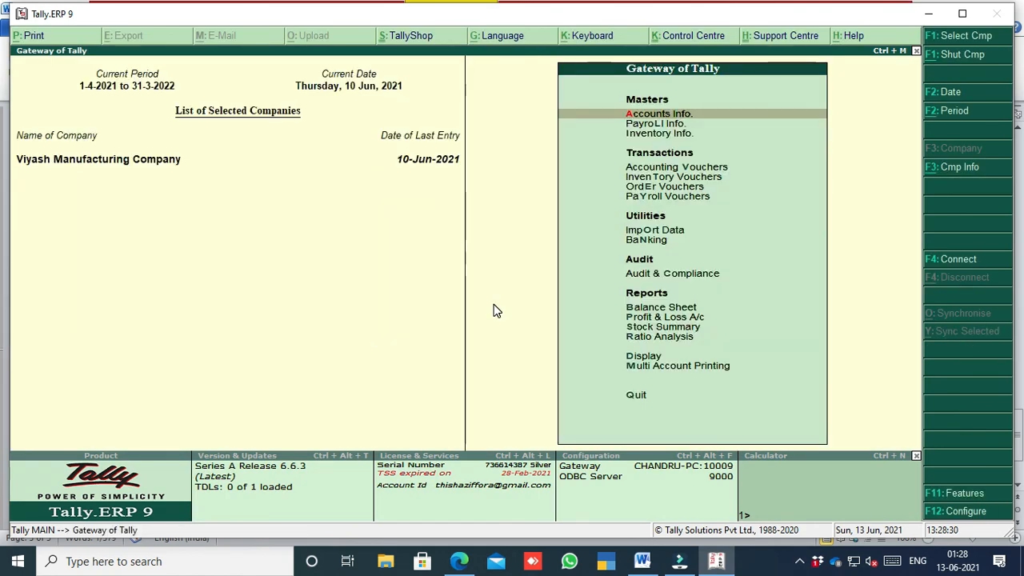
# Step: Switch to the Word document, ignore all spelling flags for Ctrl+Alt+C in the Copy row, and look back over the earlier shortcuts
pyautogui.click(642, 563)
pyautogui.scroll(1, 491, 388)
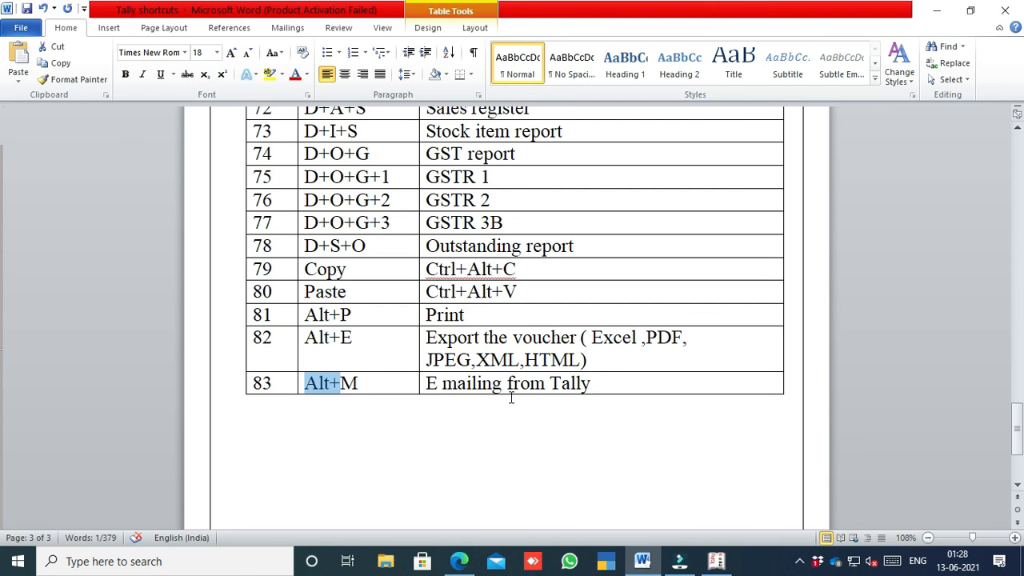
pyautogui.click(492, 272)
pyautogui.rightClick(492, 276)
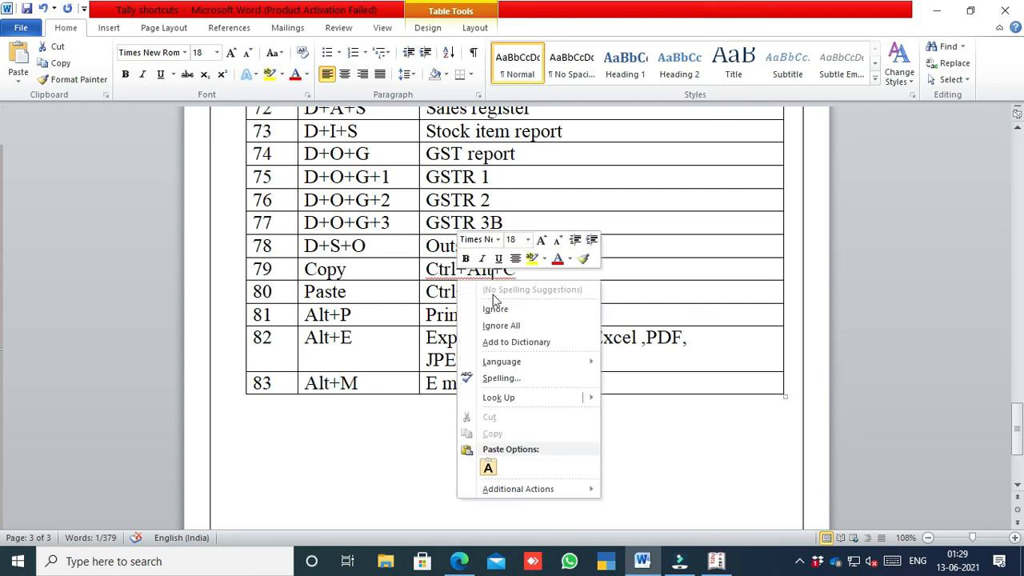
pyautogui.click(493, 325)
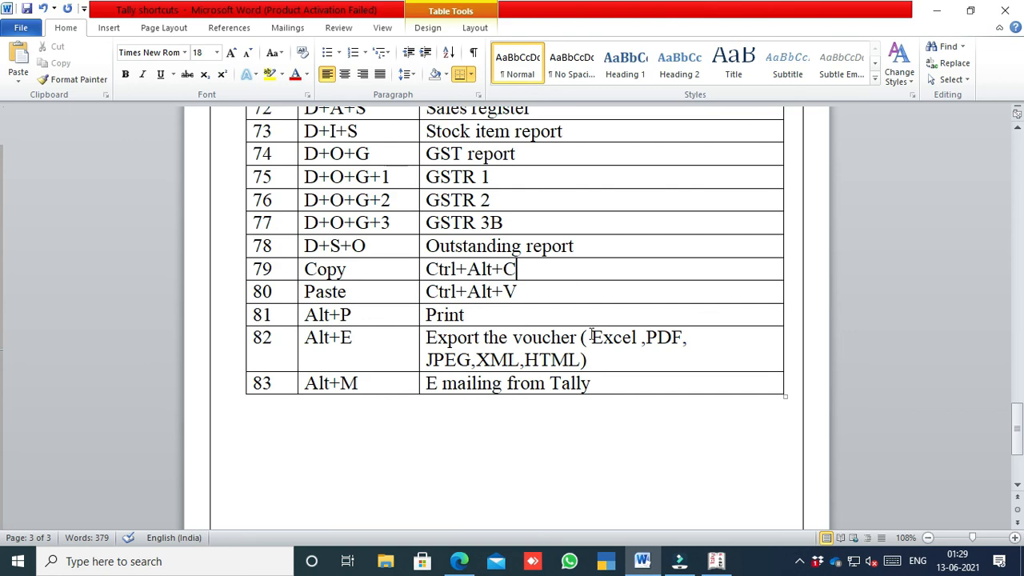
pyautogui.scroll(6, 607, 320)
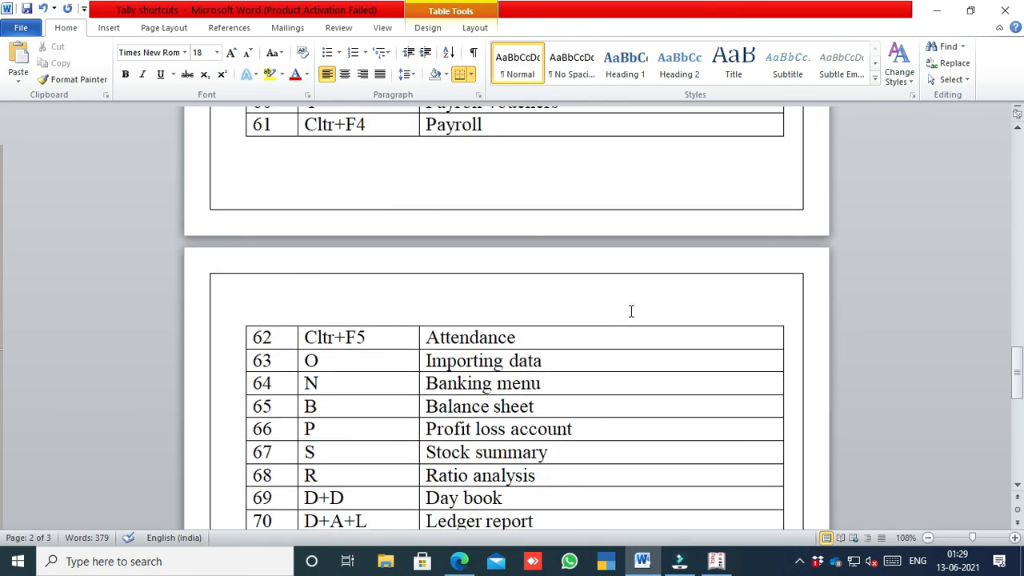